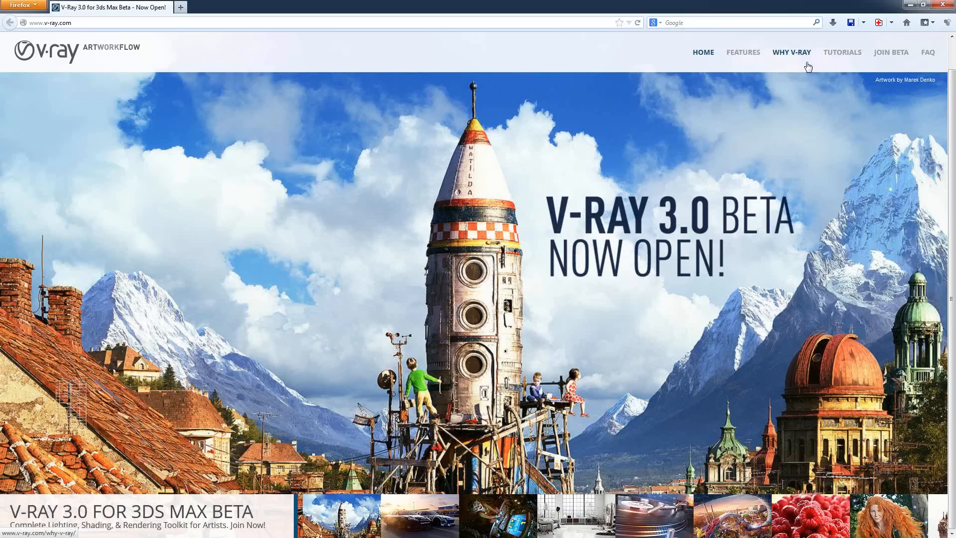
Browse the V-Ray 3.0 website's artist-friendly UI artwork and its overview of new features
click(520, 521)
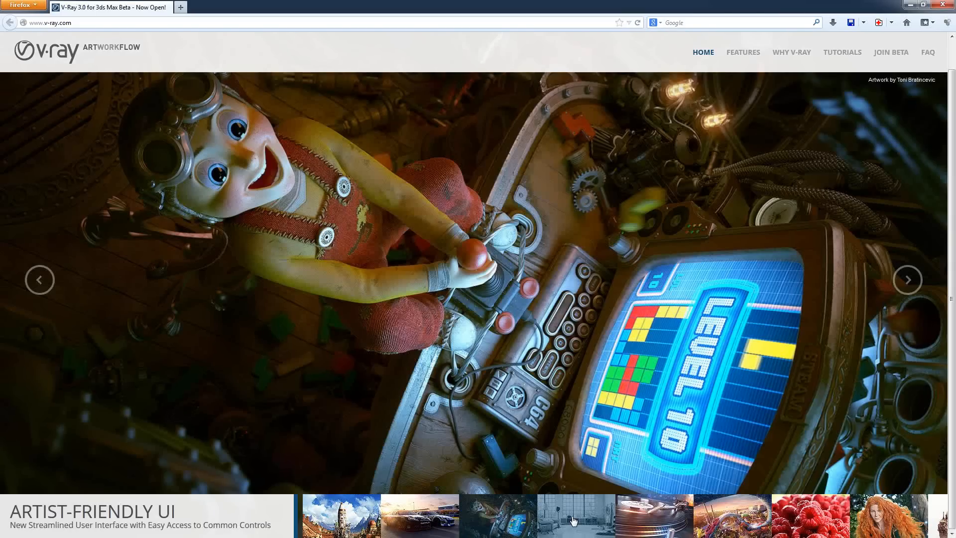
click(743, 52)
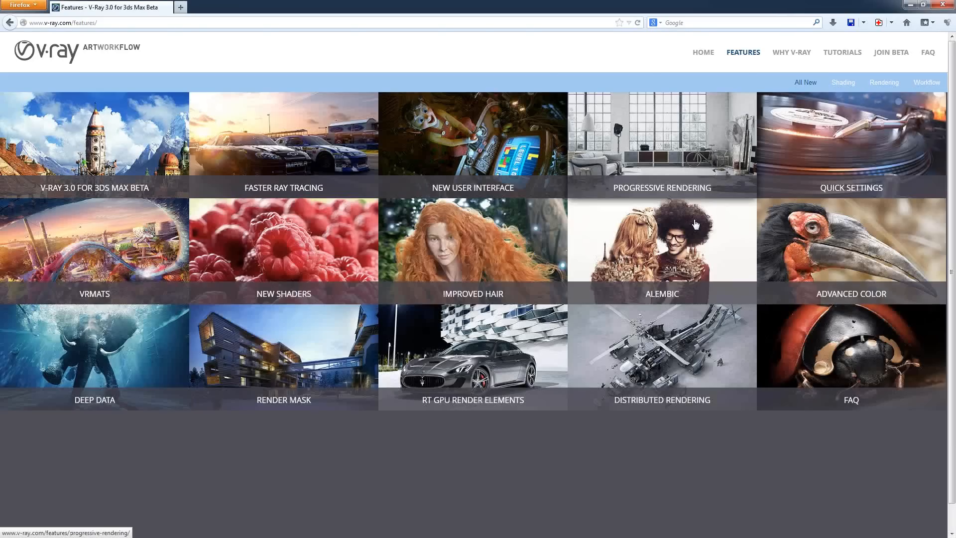
mouse_move(463, 271)
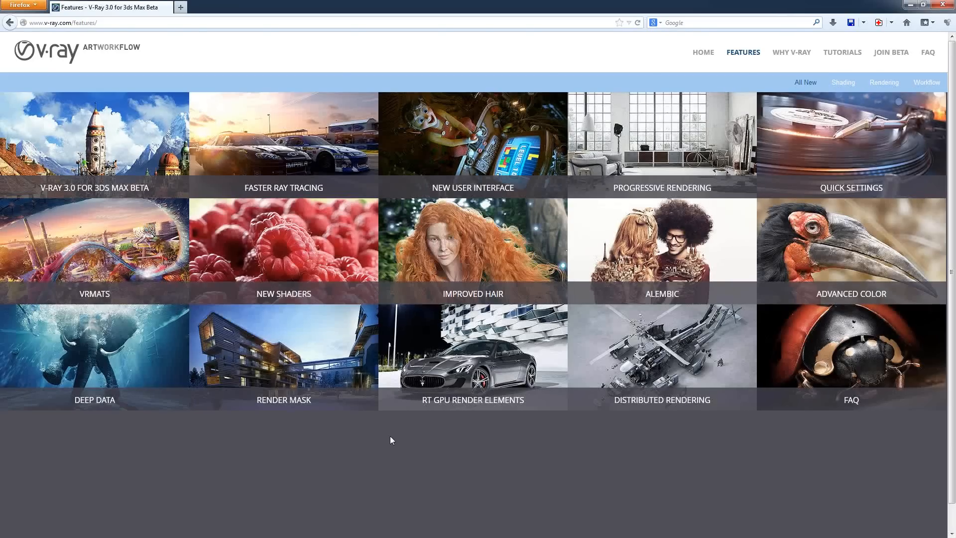
mouse_move(437, 234)
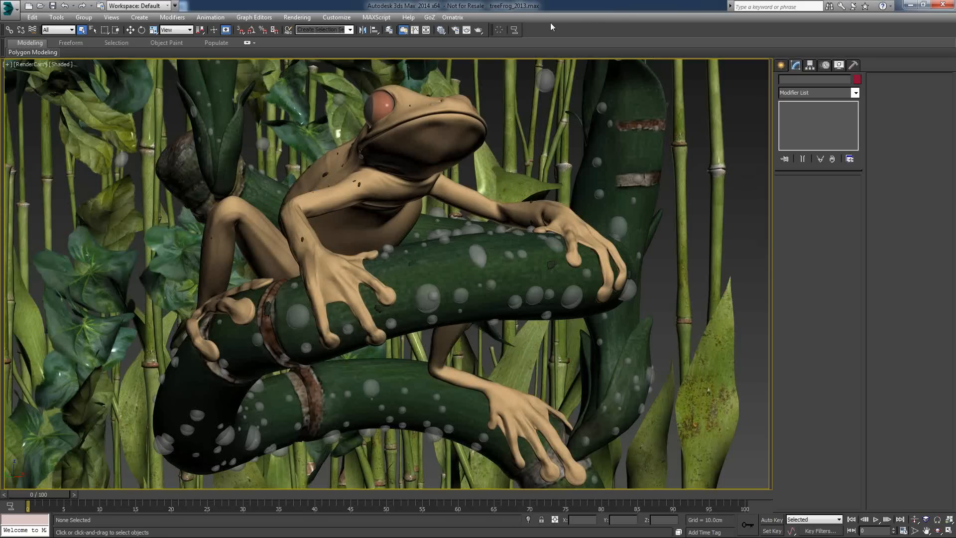
Open the render setup in 3ds Max and review the V-Ray system, image sampler and global illumination parameters
click(456, 29)
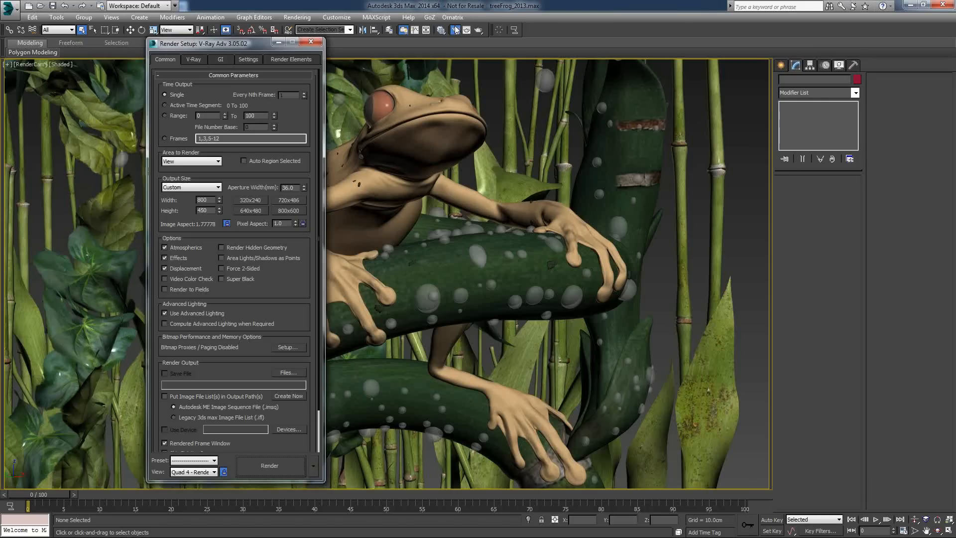
click(247, 59)
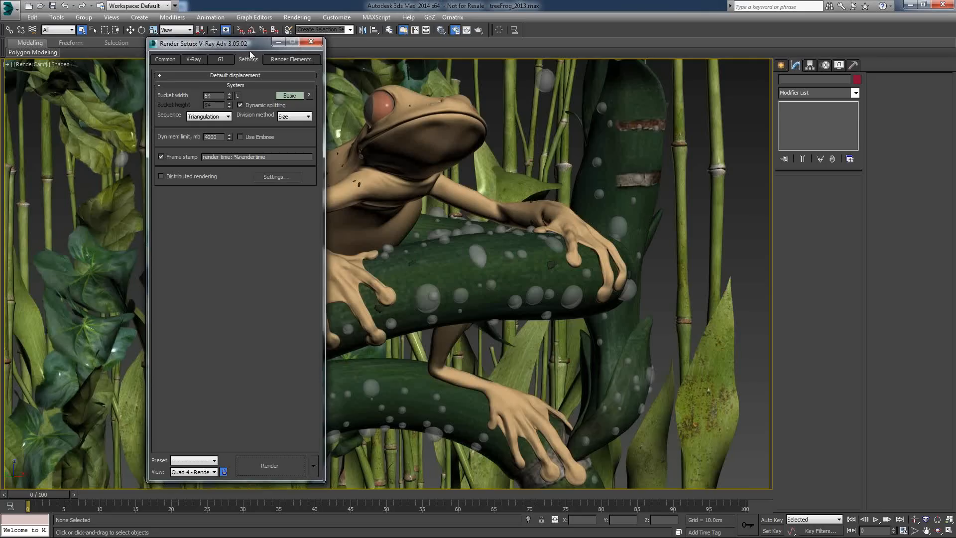
click(194, 59)
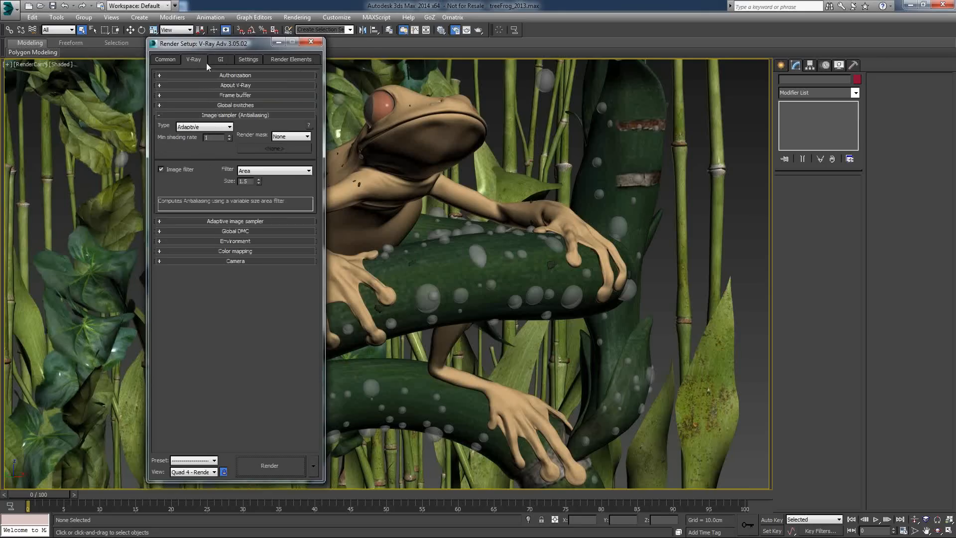
click(219, 59)
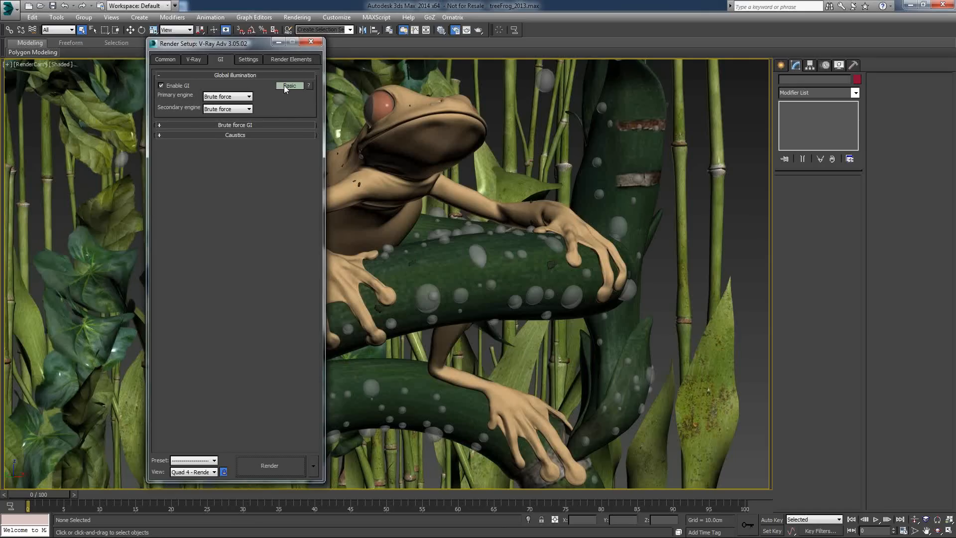
click(249, 61)
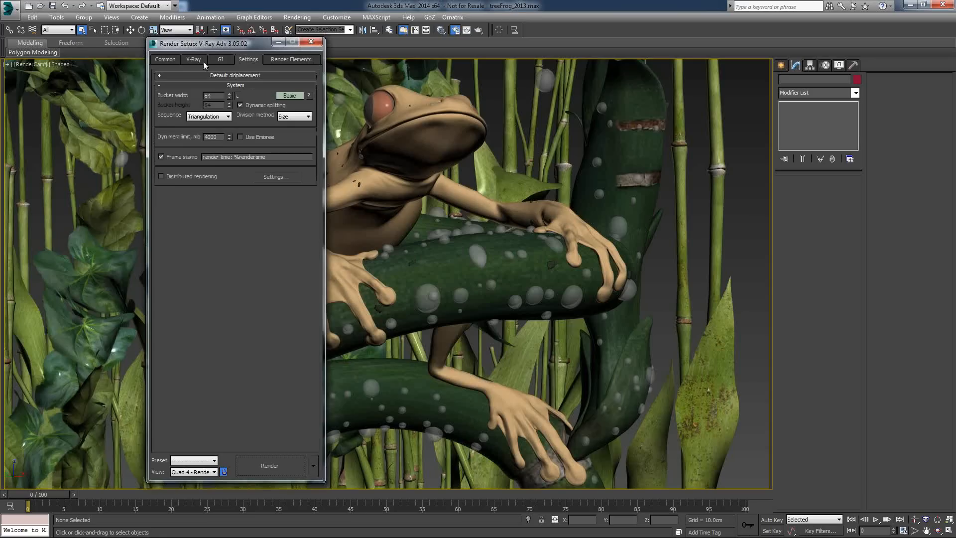
Toggle the V-Ray System settings between Basic and Expert modes, dismissing the autosave errors and ending in Expert
click(294, 97)
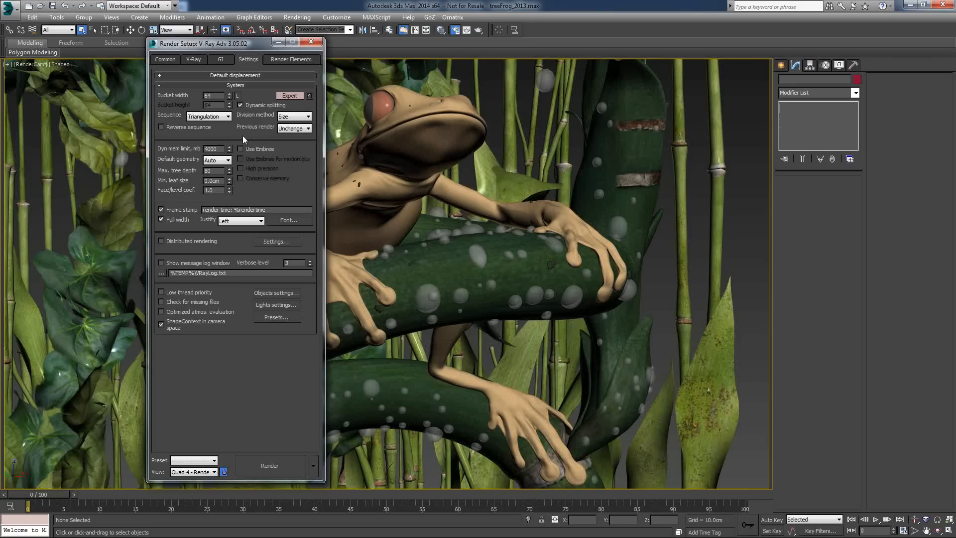
click(281, 95)
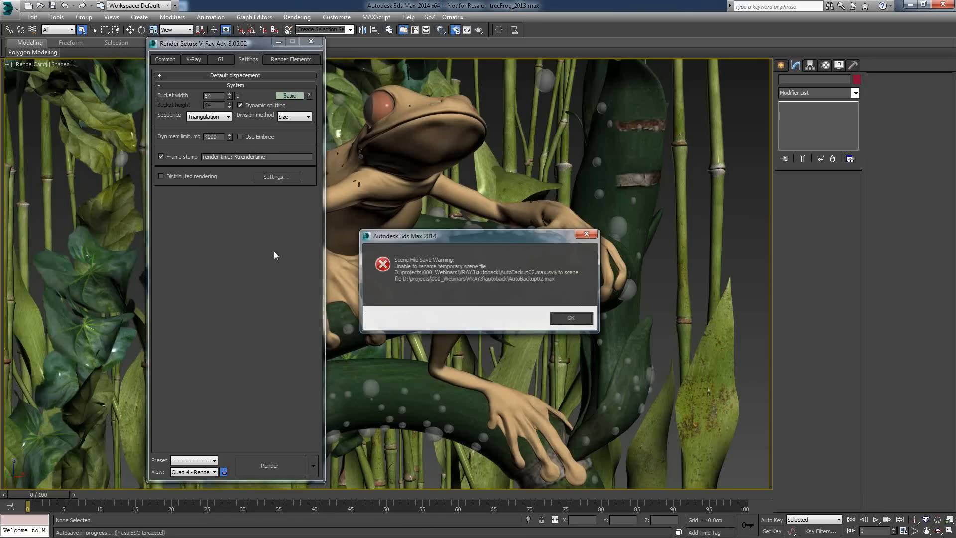
click(572, 319)
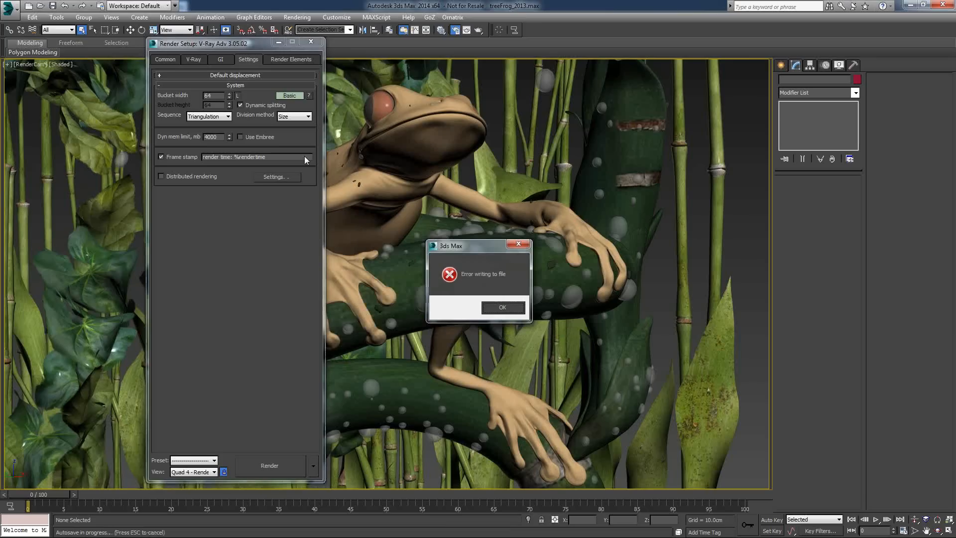
click(500, 308)
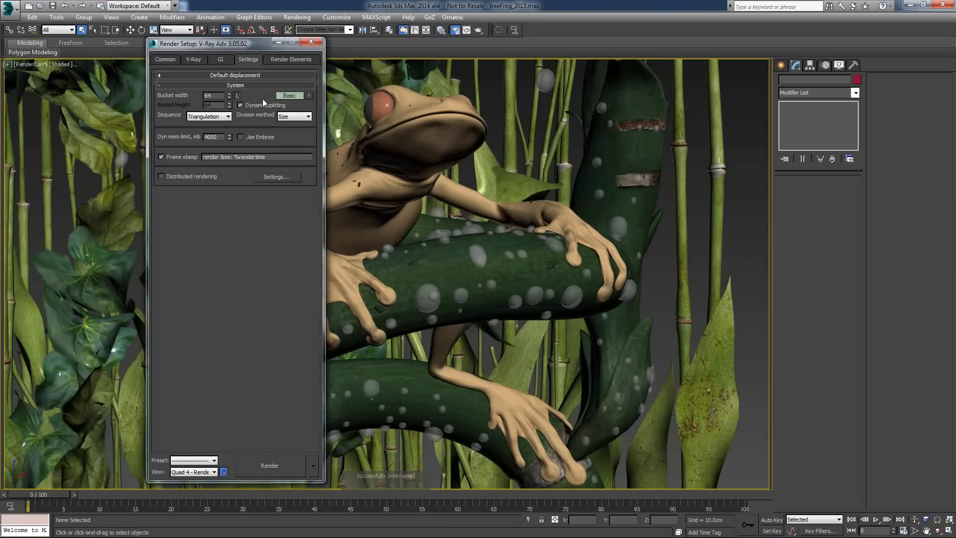
click(292, 97)
click(292, 97)
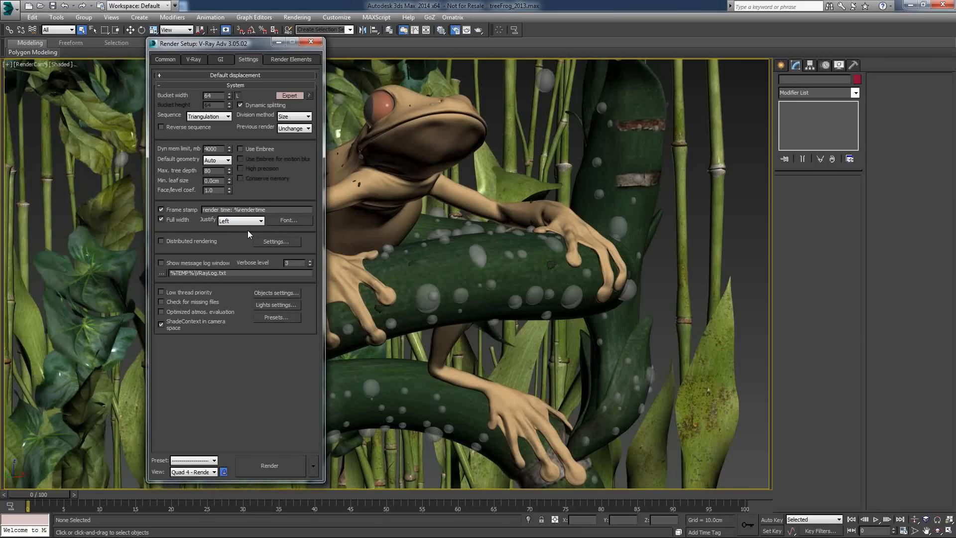
Switch the Global illumination settings to Expert mode and expand the Brute force GI parameters
click(220, 60)
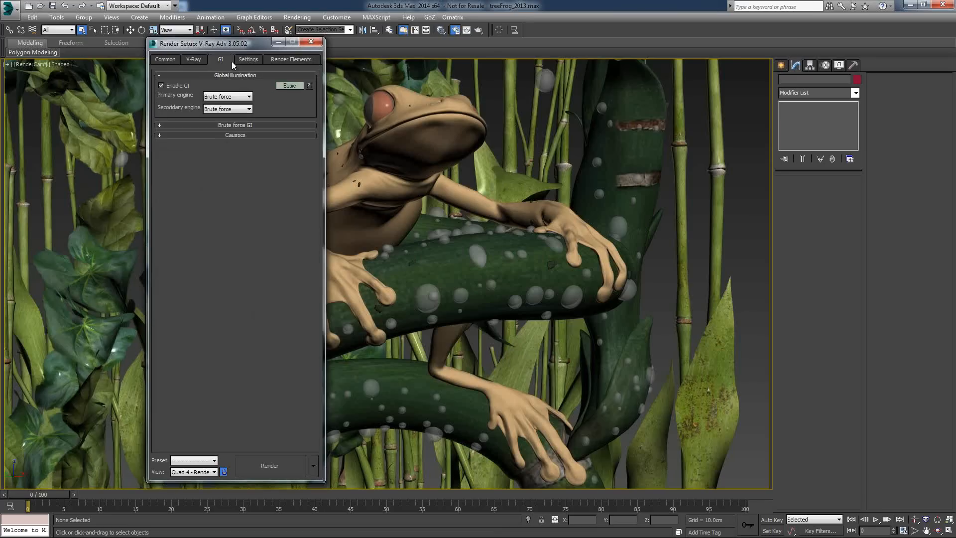
click(289, 86)
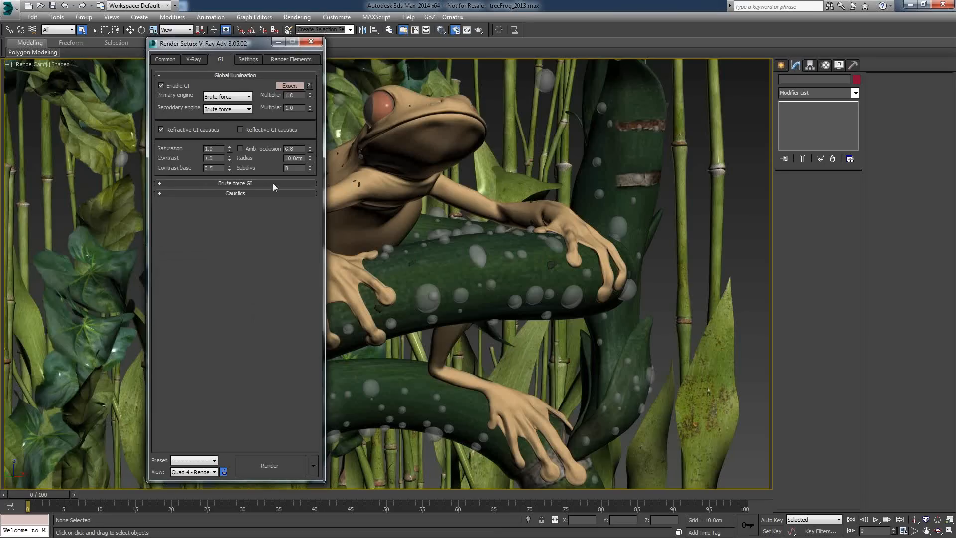
click(259, 184)
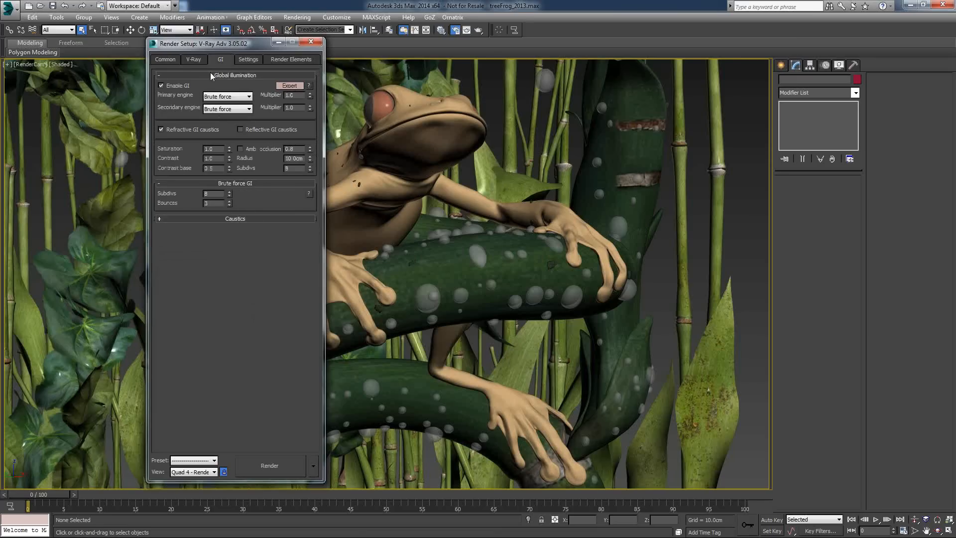
Expand the V-Ray Global switches and cycle them through their parameter modes, including Expert and Basic
click(194, 60)
click(238, 105)
click(285, 114)
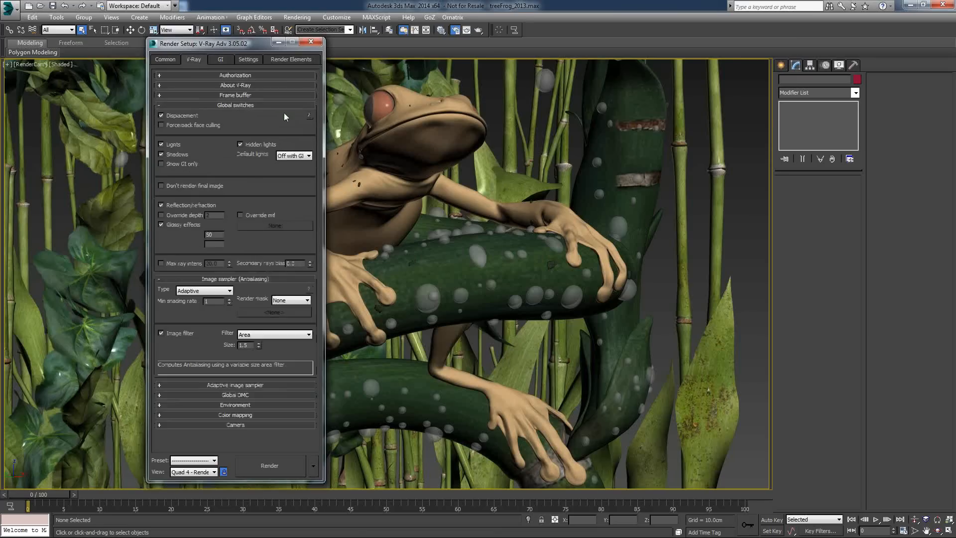
click(288, 115)
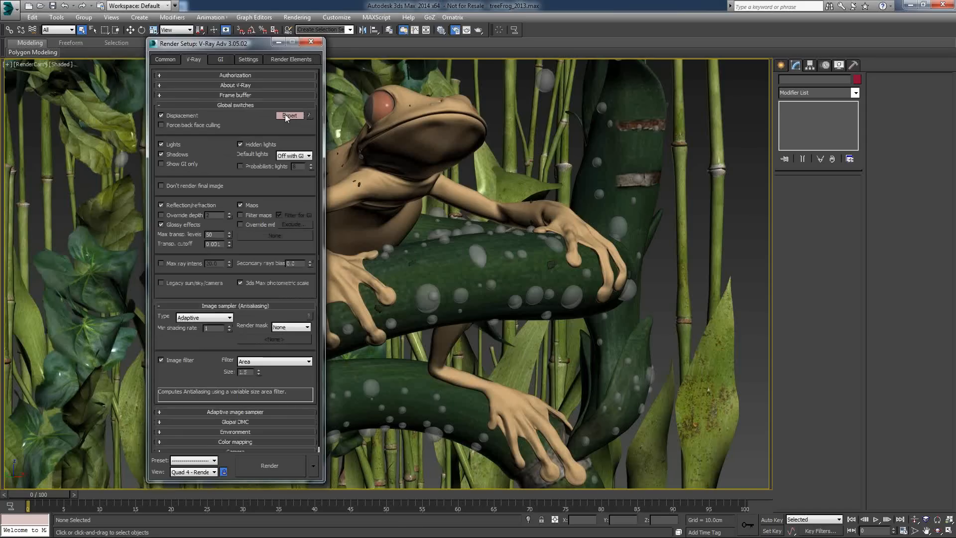
click(288, 115)
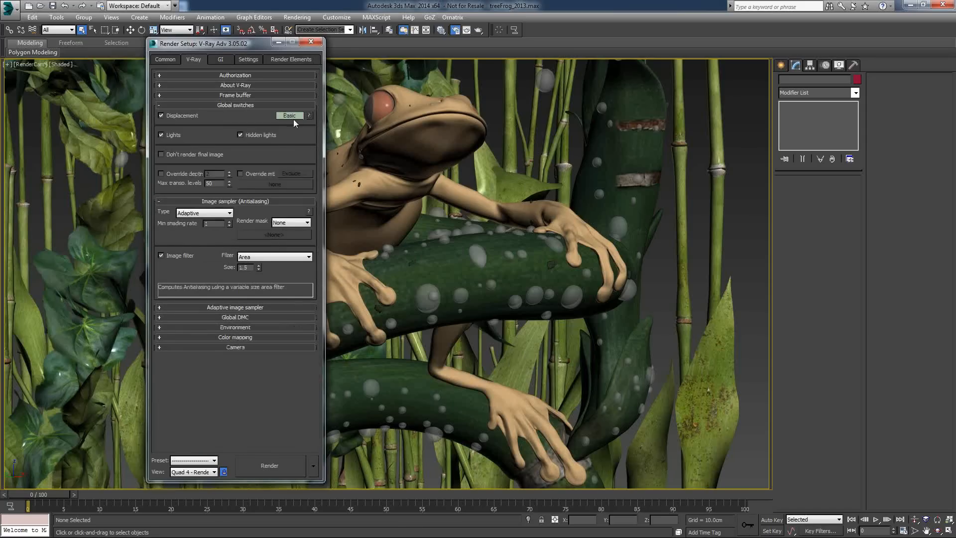
click(293, 115)
click(292, 115)
click(292, 114)
Return the V-Ray System settings to Basic mode and render the tree frog scene, keeping the frame buffer clear of the render setup
click(243, 61)
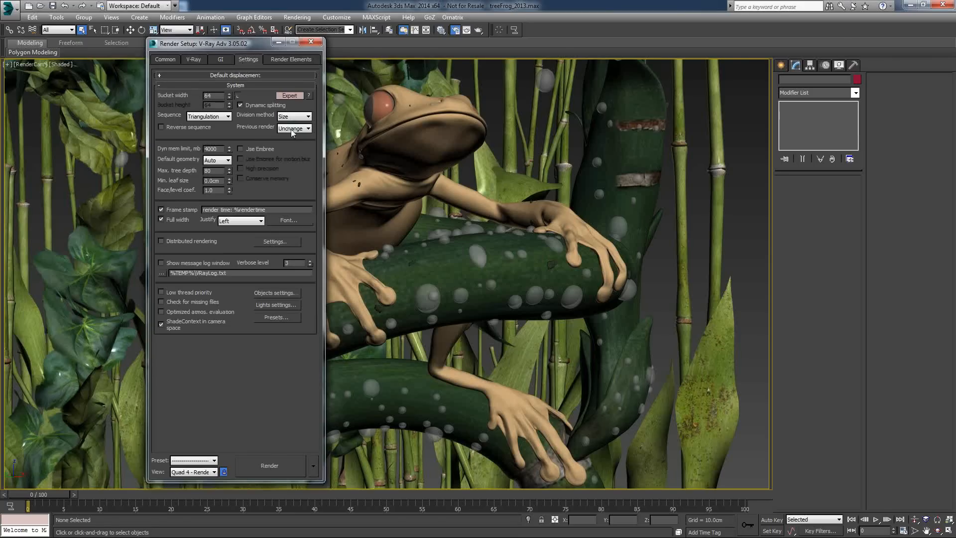
click(288, 95)
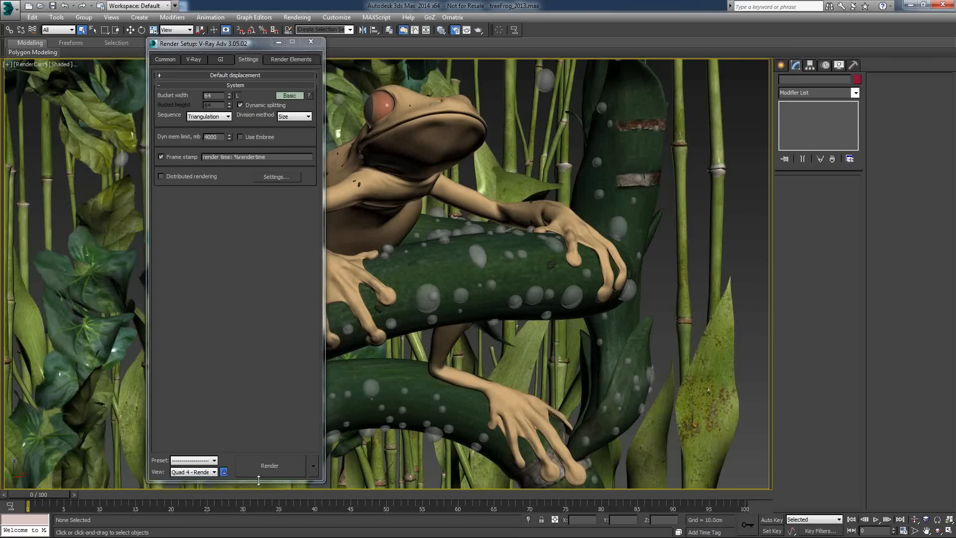
click(284, 468)
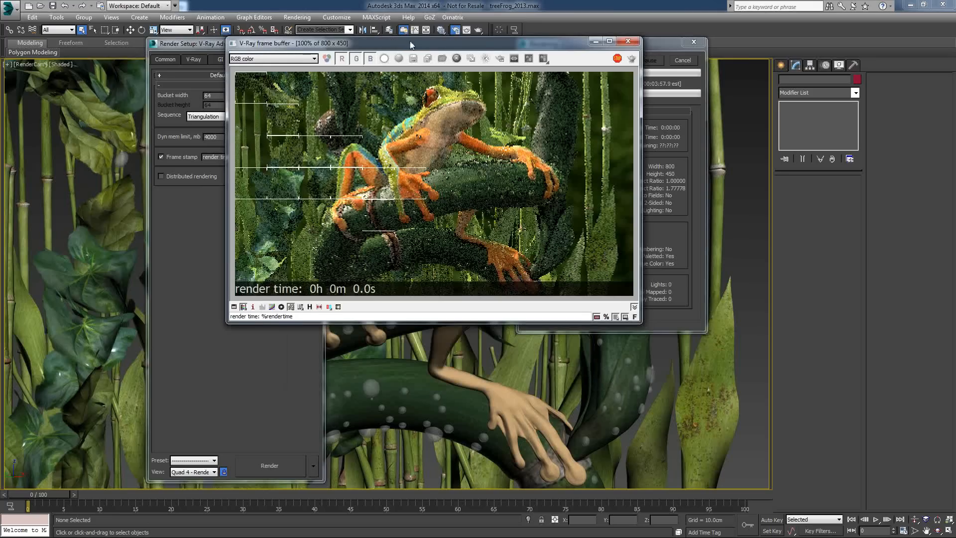
drag(429, 47, 551, 54)
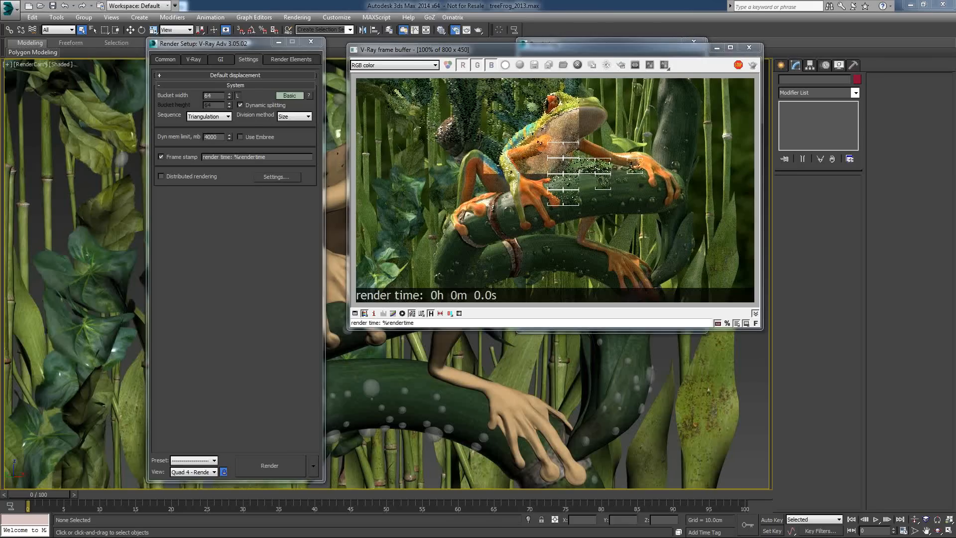
Place the render history beside the frame buffer and save the finished tree frog render to it
drag(41, 97, 265, 143)
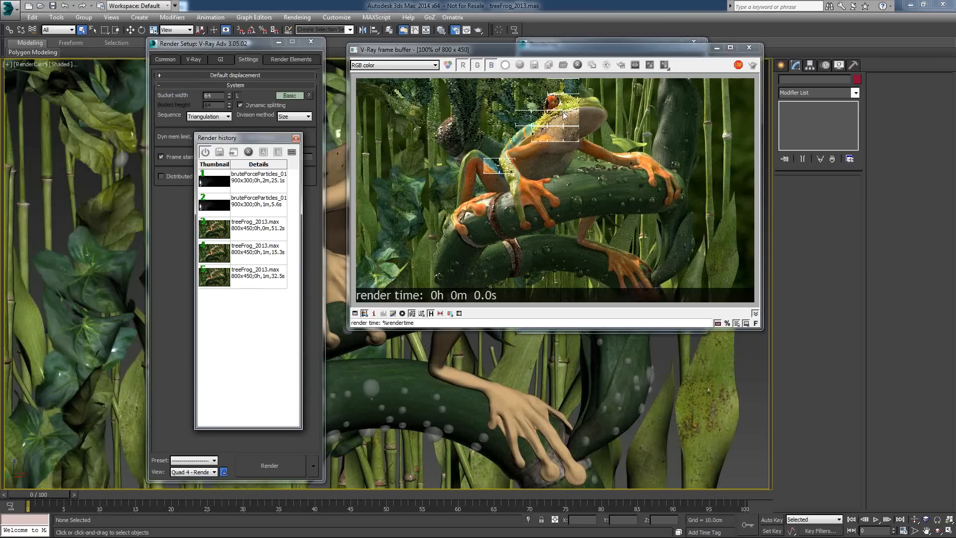
drag(286, 138, 224, 183)
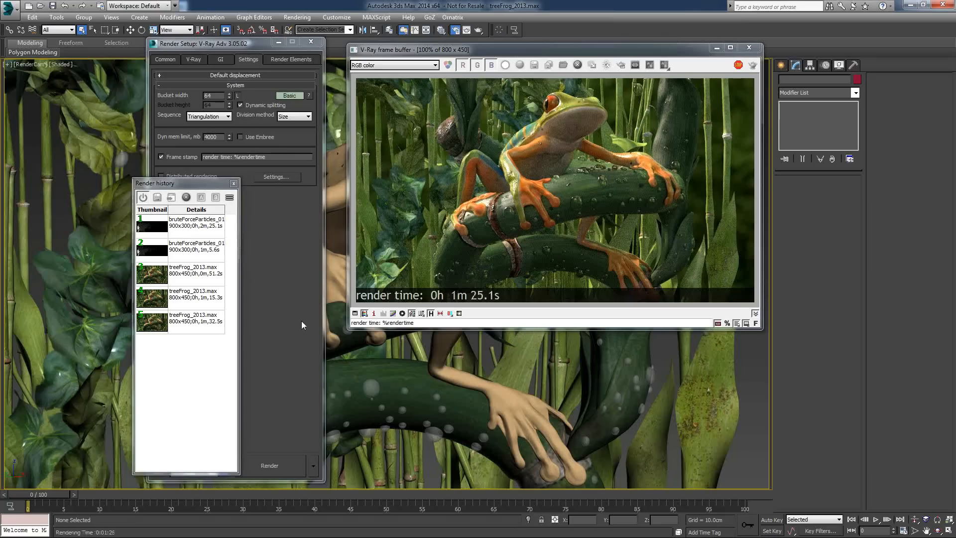
drag(226, 184, 300, 148)
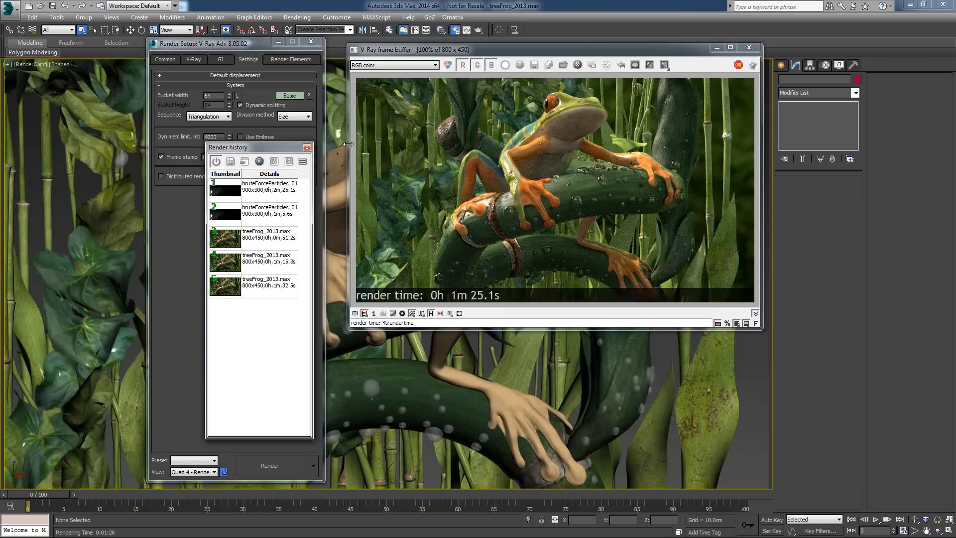
drag(291, 150, 325, 147)
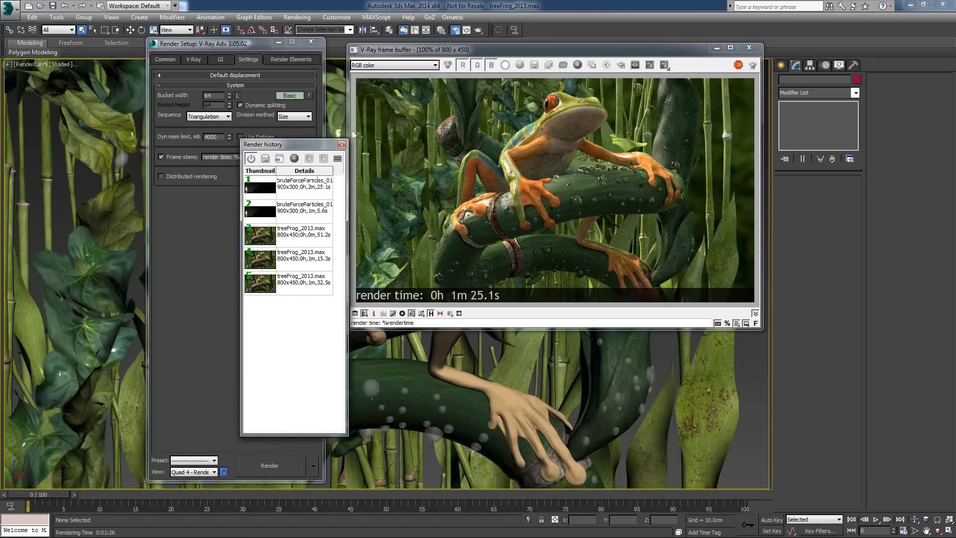
mouse_move(321, 148)
mouse_down()
mouse_move(316, 123)
mouse_move(309, 144)
mouse_up()
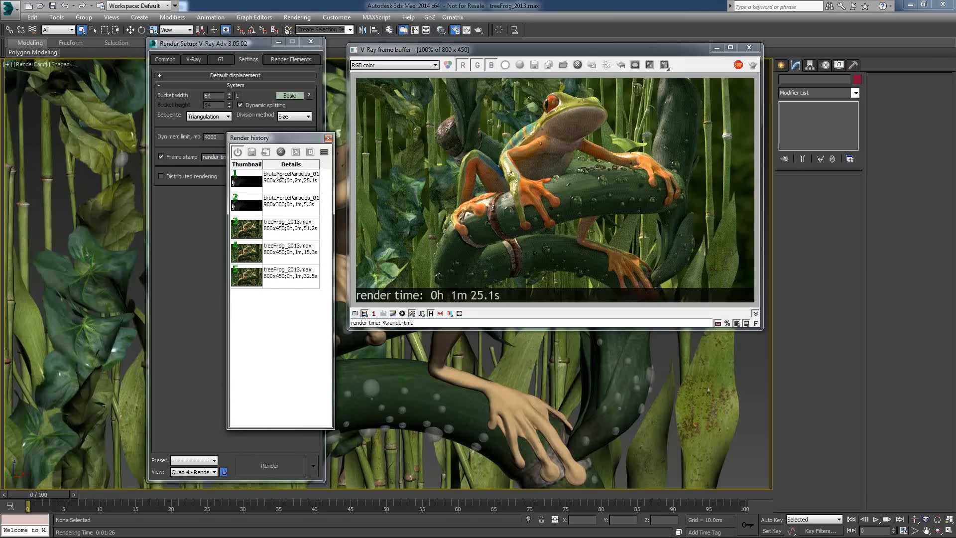
click(252, 156)
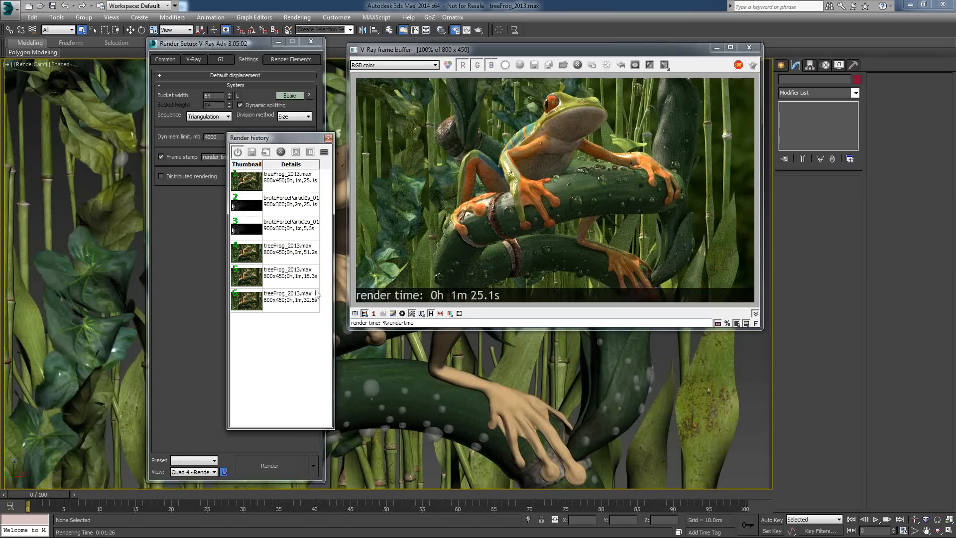
Load the earlier treeFrog_2013.max render with the 1m, 32.5s render time from the history into the frame buffer
click(301, 191)
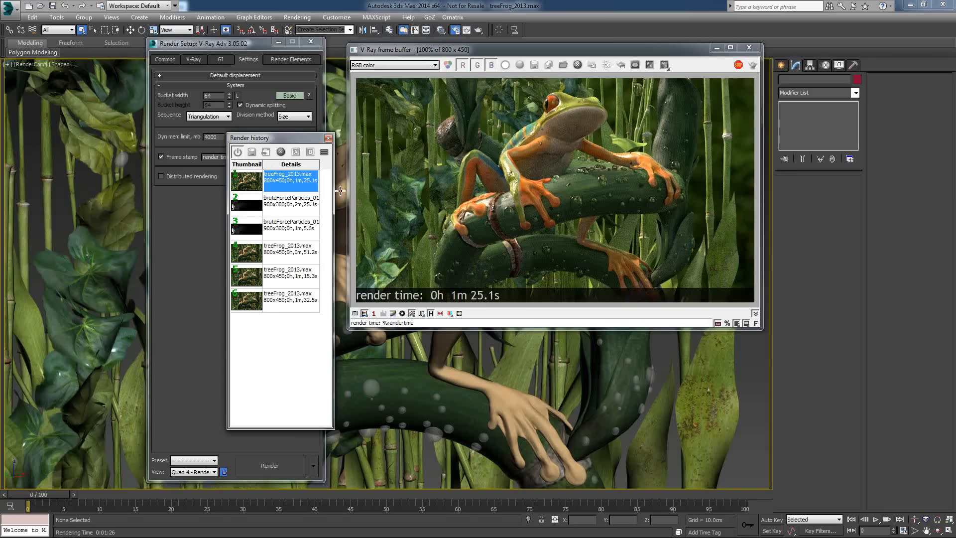
click(224, 227)
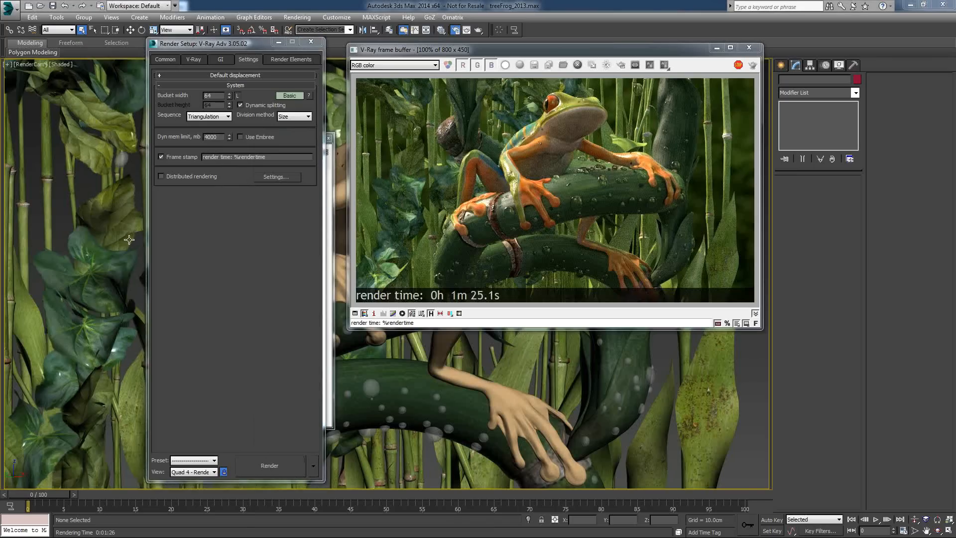
click(431, 314)
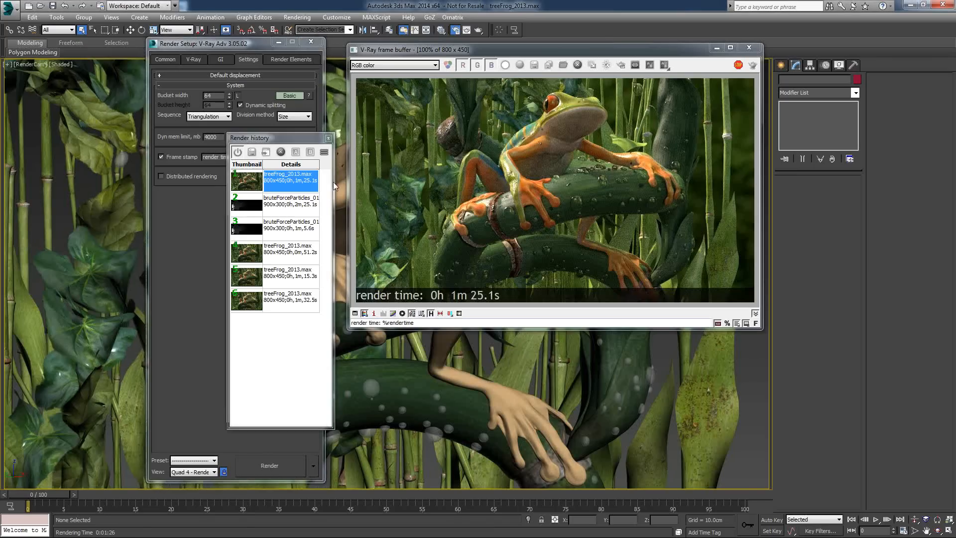
drag(285, 135, 280, 84)
click(289, 246)
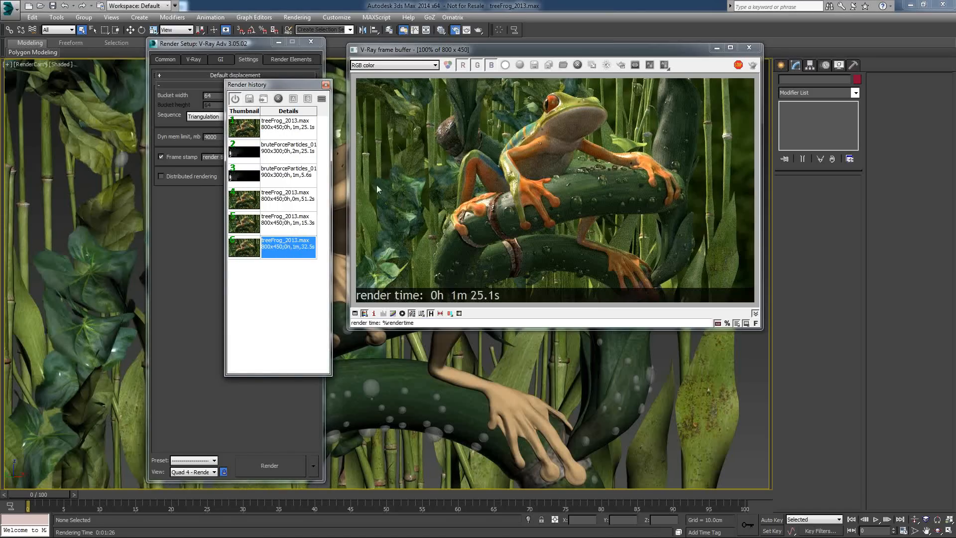
double_click(289, 247)
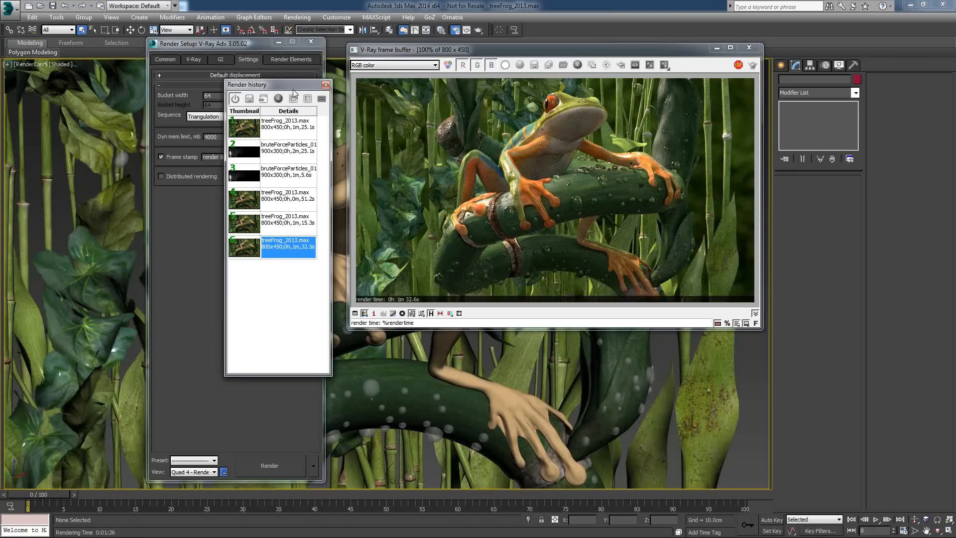
Load the treeFrog_2013.max render with the 1m, 25.1s render time from the history into the frame buffer
drag(293, 86, 296, 70)
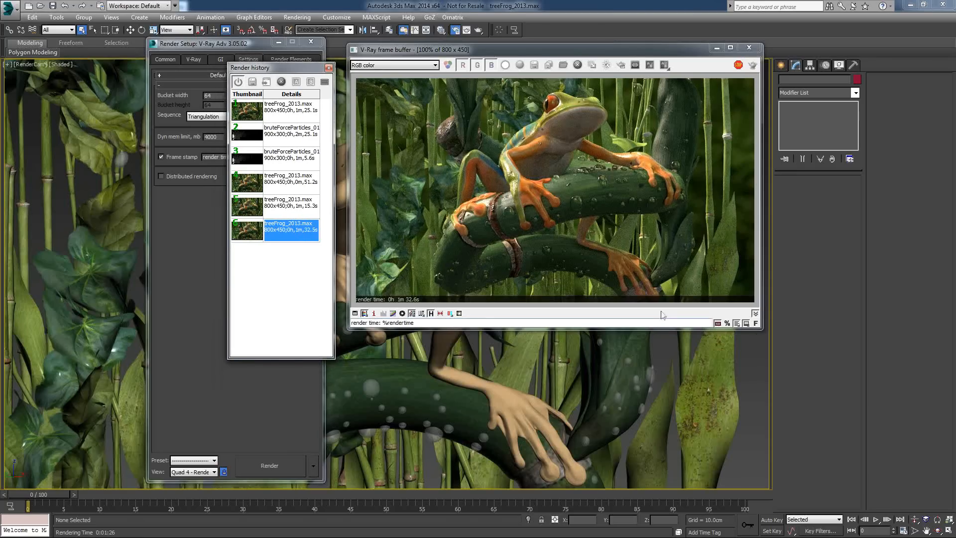
click(311, 207)
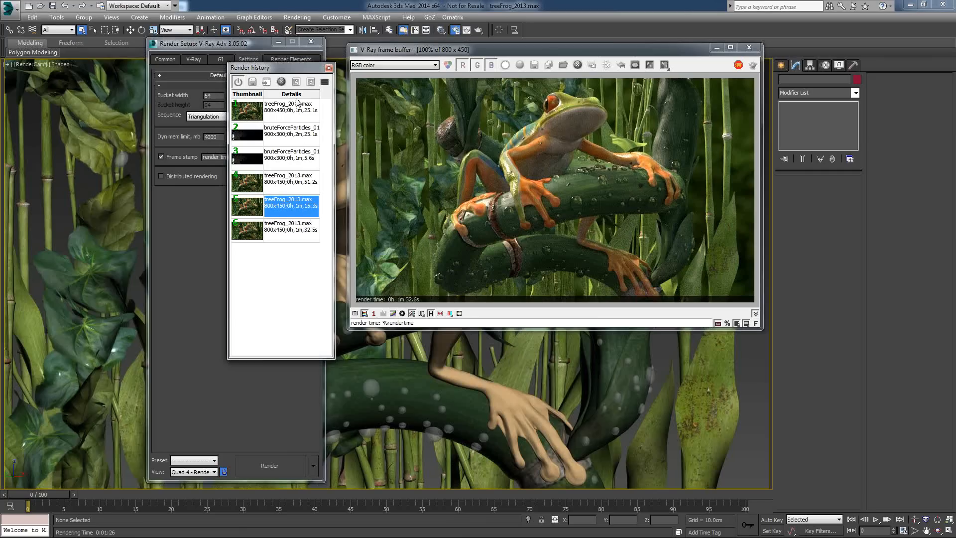
click(301, 116)
double_click(301, 116)
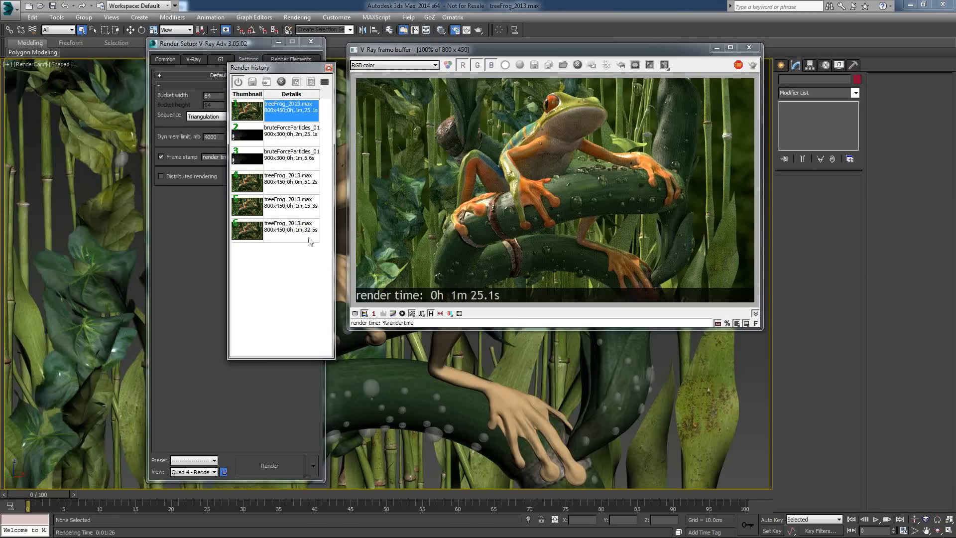
Compare the tree frog renders by loading the 1m, 25.1s, 1m, 32.5s and 1m, 15.3s history entries in turn
click(308, 208)
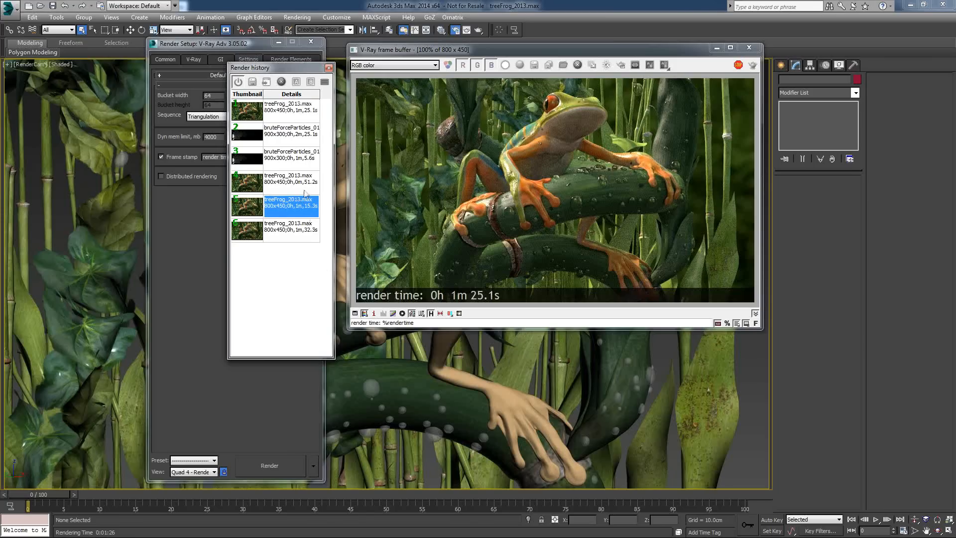
double_click(281, 209)
click(308, 114)
double_click(307, 114)
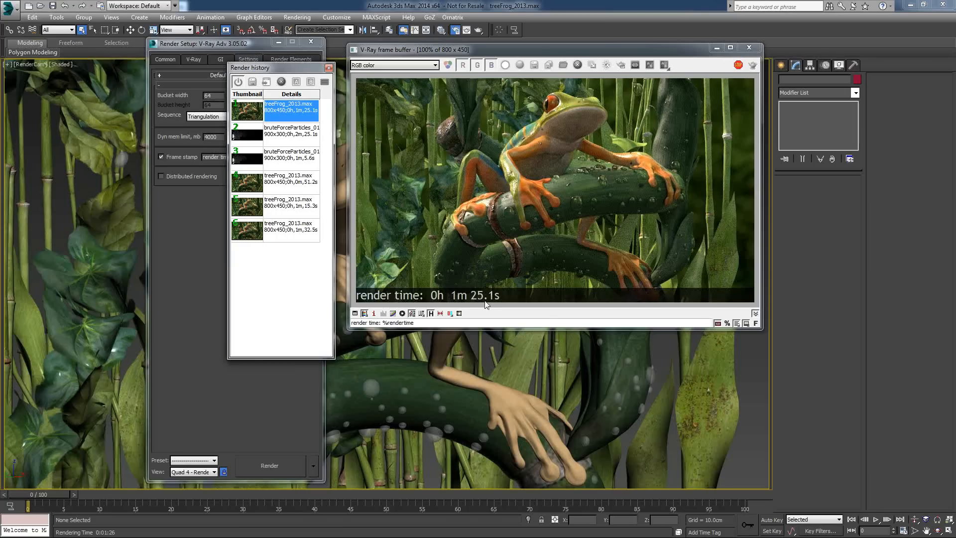
double_click(305, 231)
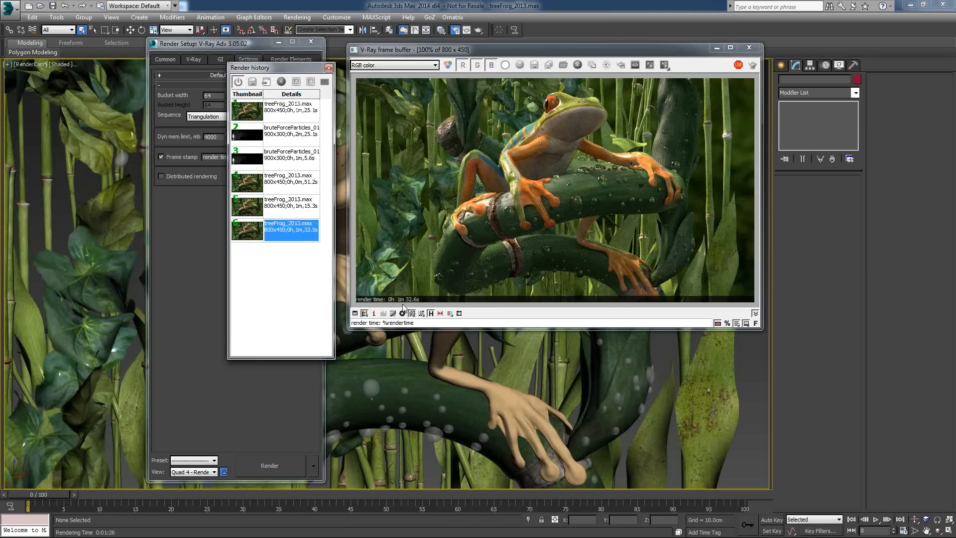
double_click(302, 209)
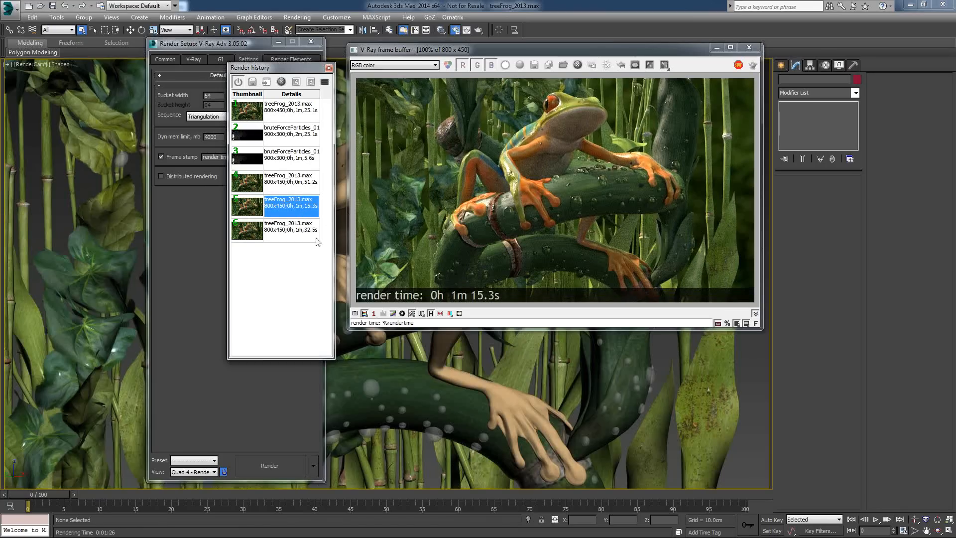
Render the tree frog scene again and save the finished image to the render history
click(220, 260)
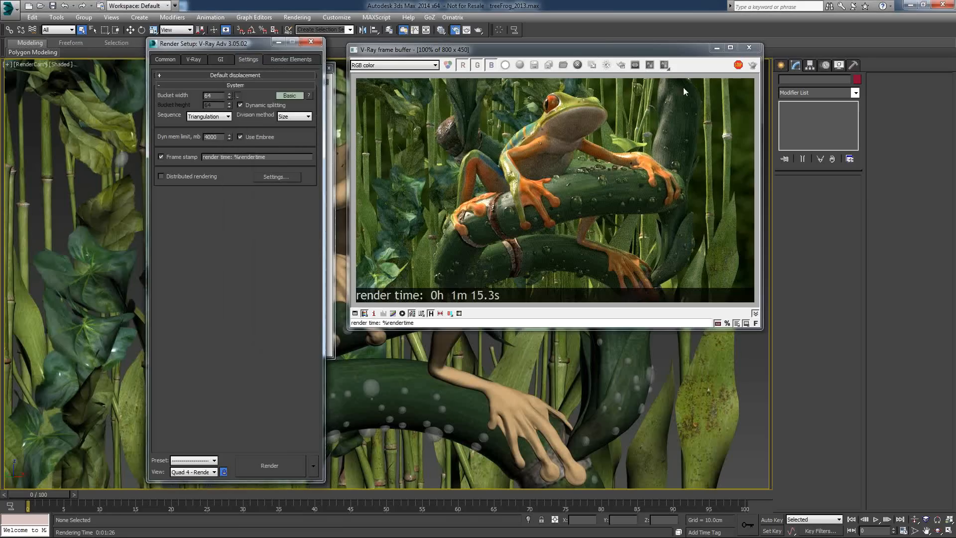
click(752, 65)
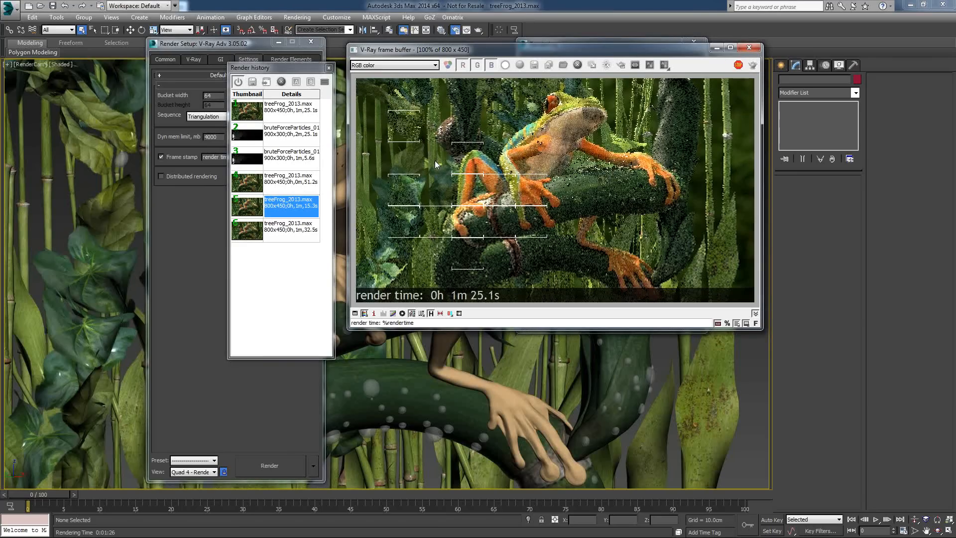
click(301, 186)
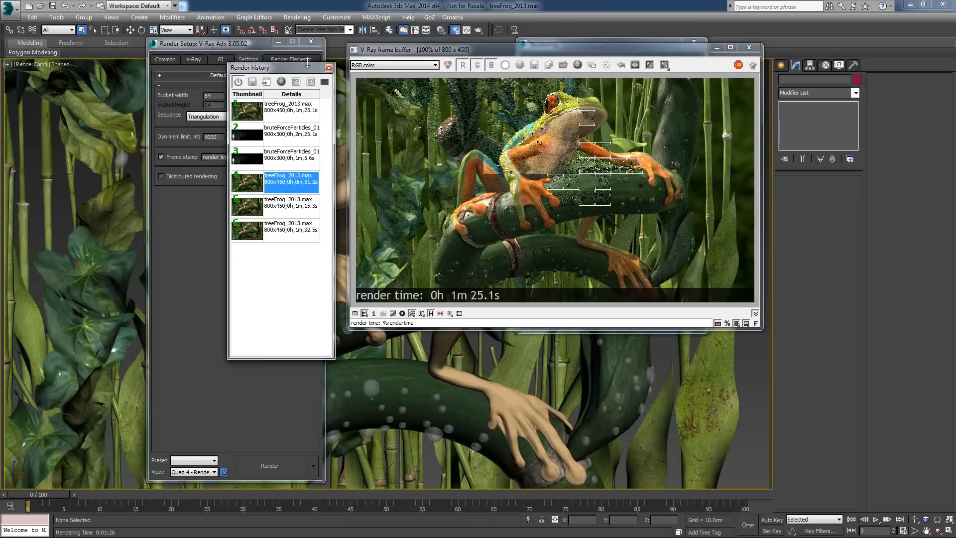
drag(296, 68, 299, 153)
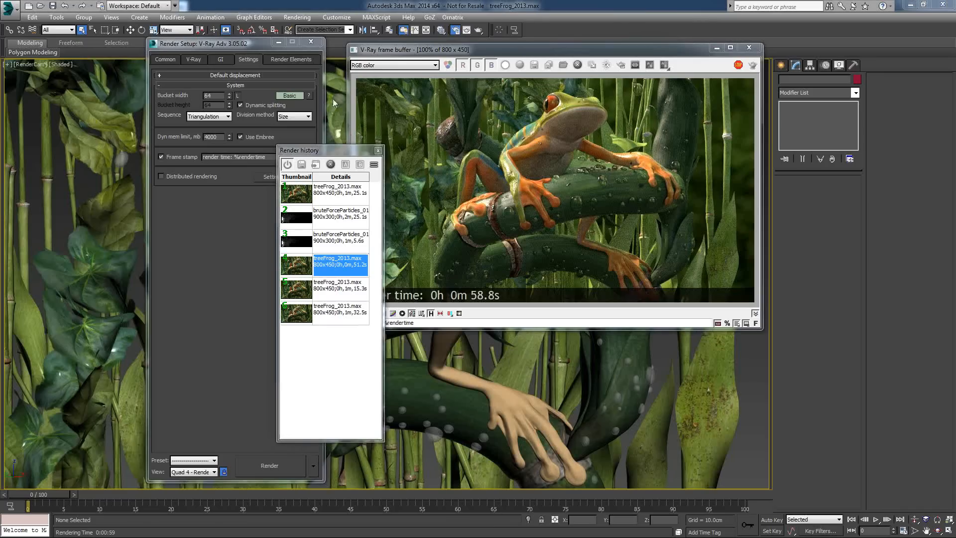
drag(309, 150, 281, 87)
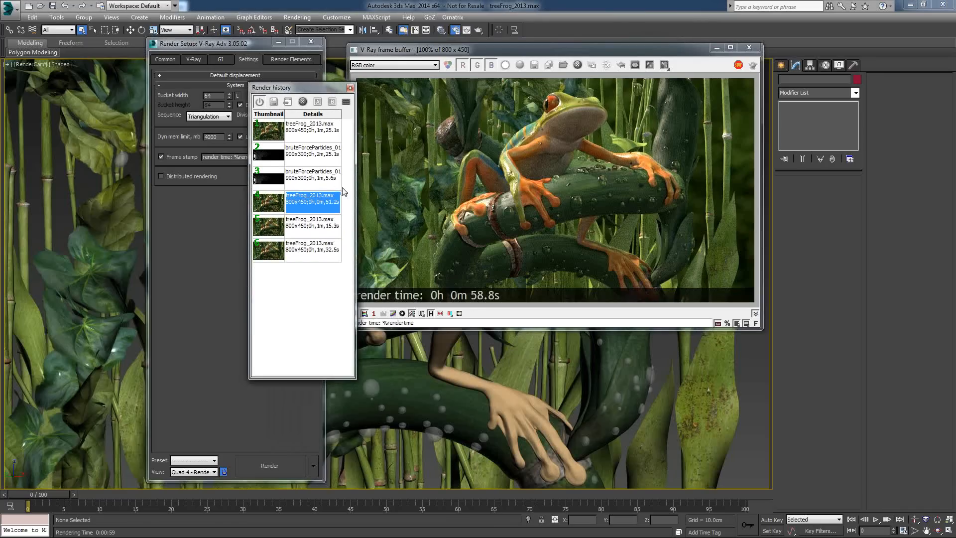
click(319, 131)
click(327, 226)
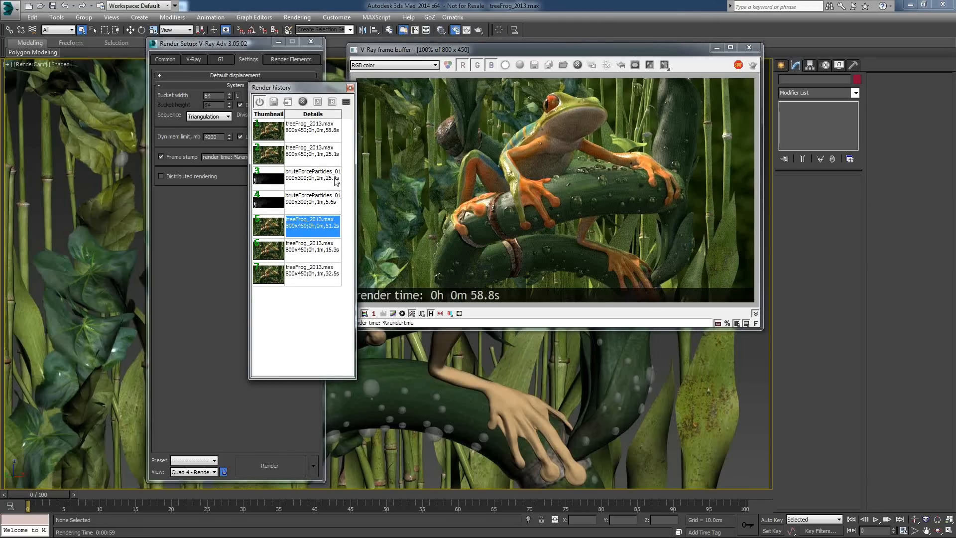
Compare the history entries of the 58.8s and 1m, 25.1s tree frog renders, and move the frame buffer clear of the render history
click(325, 158)
click(327, 134)
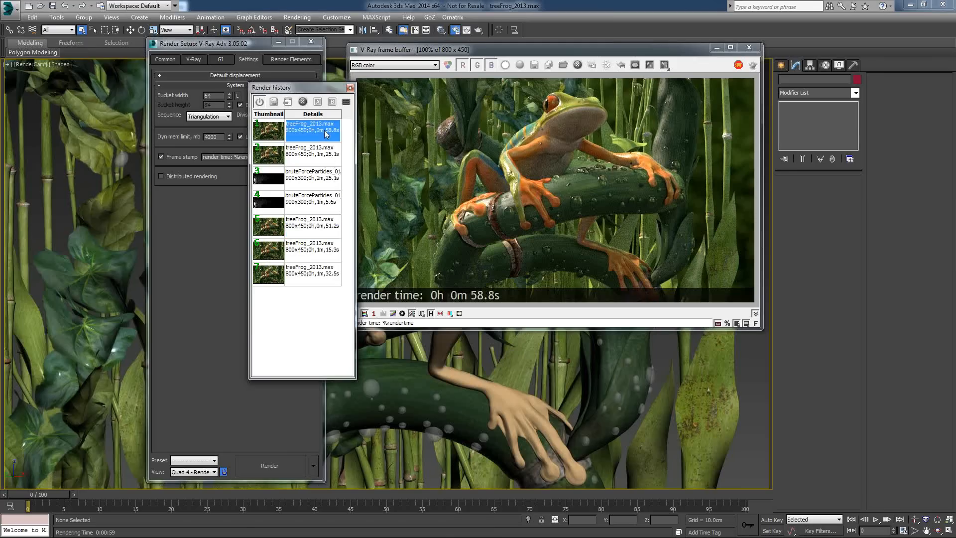
click(330, 158)
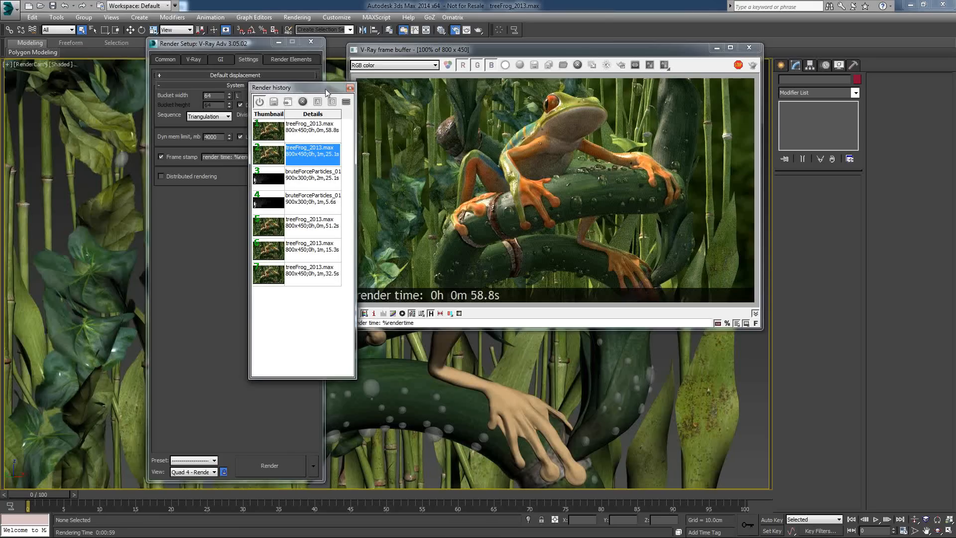
drag(325, 89, 316, 73)
mouse_move(463, 44)
mouse_down()
mouse_move(464, 59)
mouse_move(481, 52)
mouse_up()
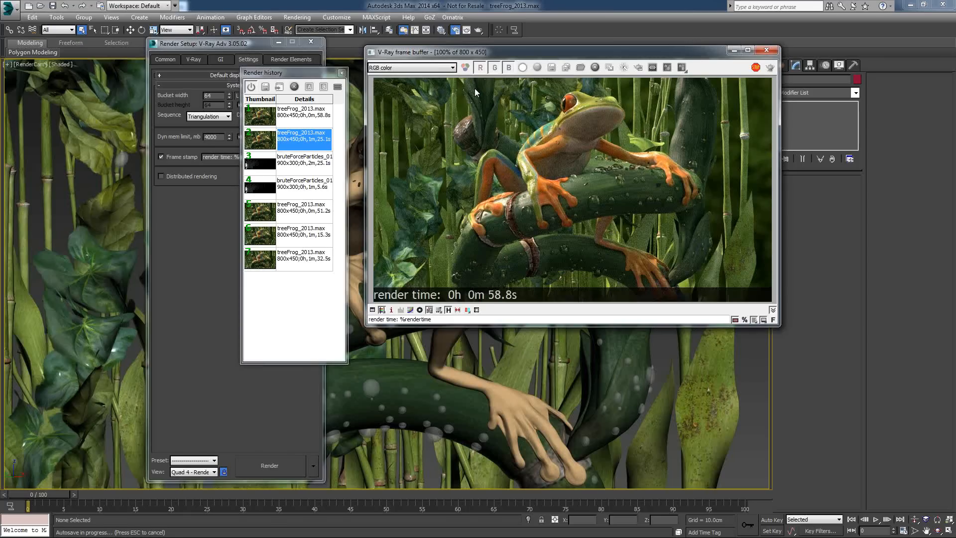
Load the 2m, 25.1s bruteForceParticles_01 render from the history, followed by the 1m, 5.6s one
click(315, 191)
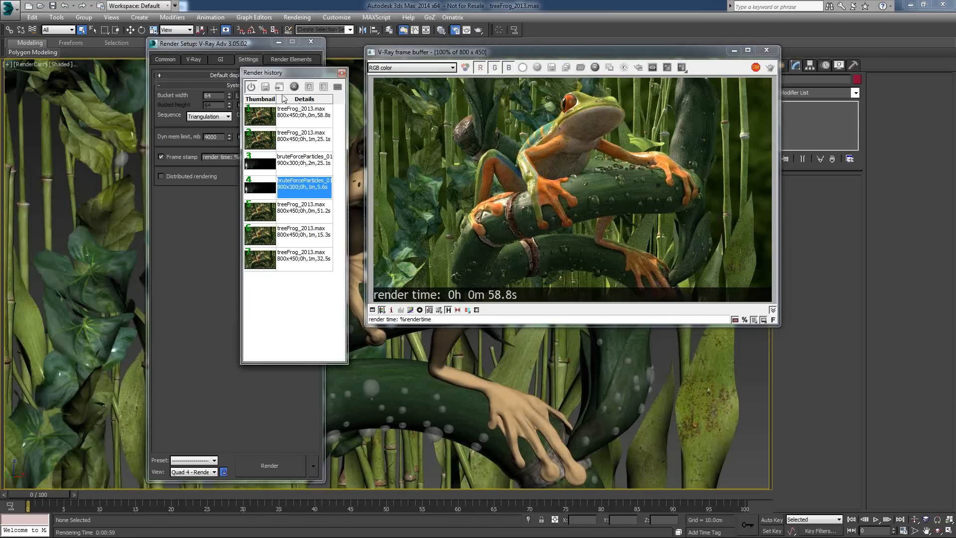
click(309, 169)
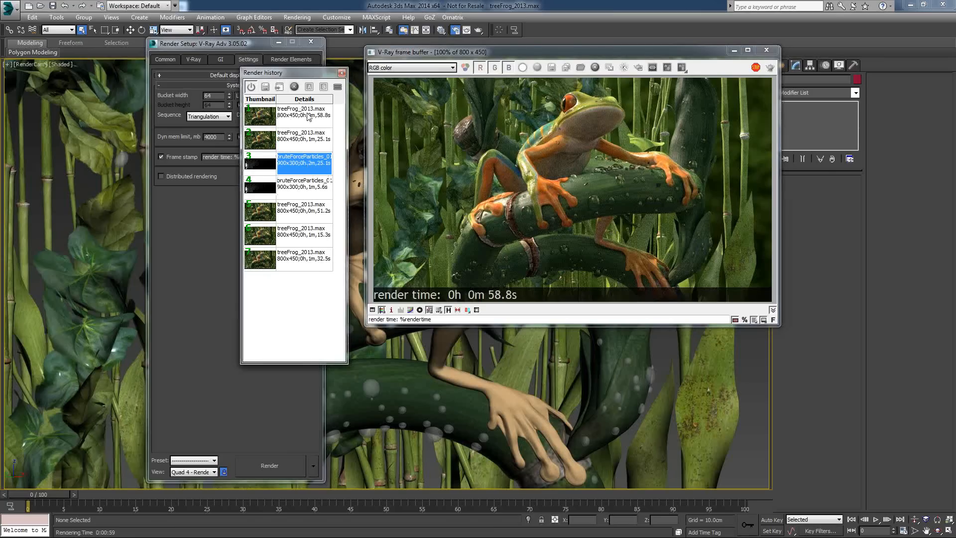
double_click(303, 164)
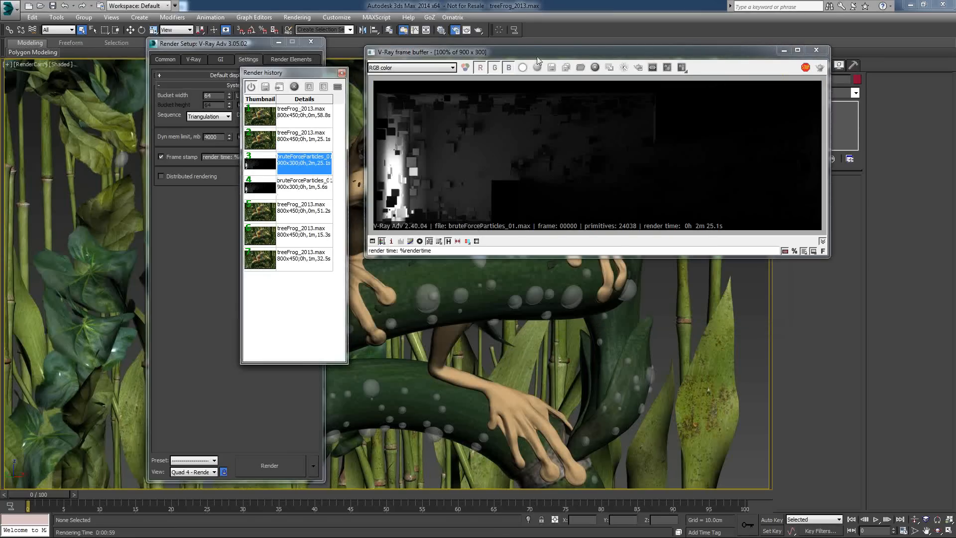
mouse_move(537, 57)
mouse_down()
mouse_move(510, 55)
mouse_move(546, 50)
mouse_up()
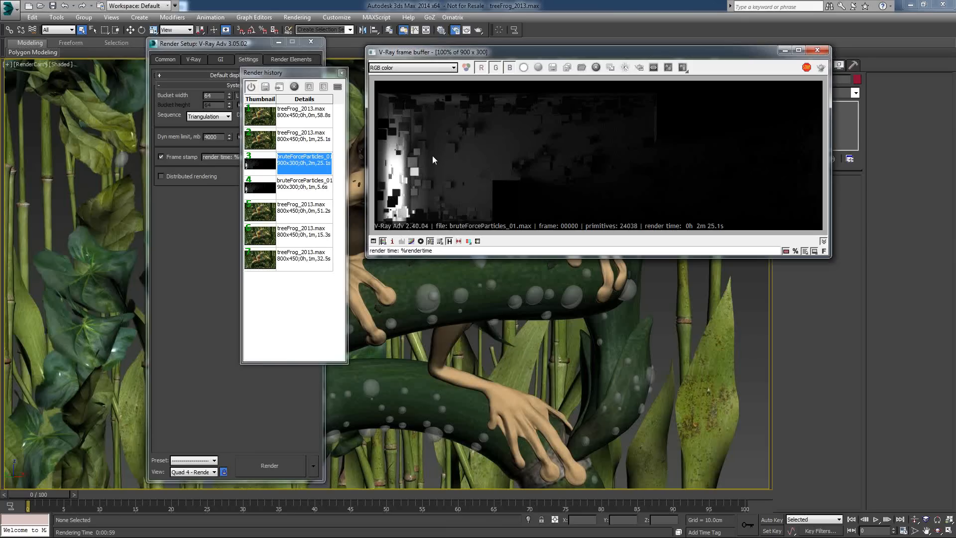
double_click(299, 188)
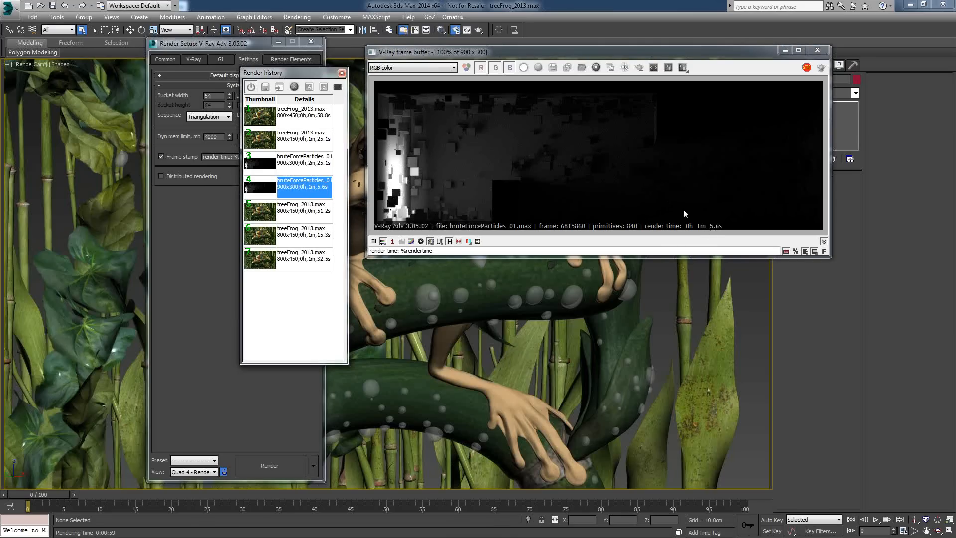
Alternate the frame buffer between the two bruteForceParticles_01 renders to compare their images and frame stamps
click(306, 169)
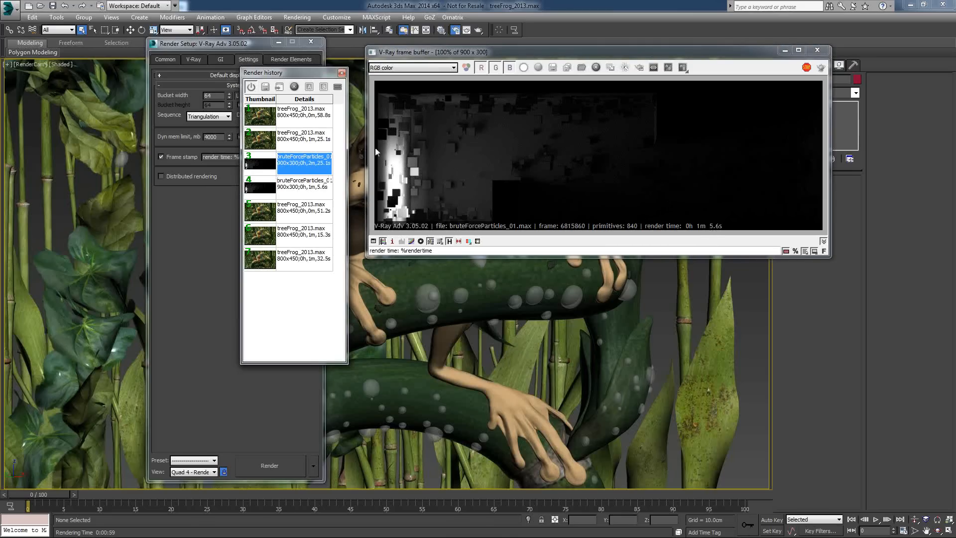
click(307, 185)
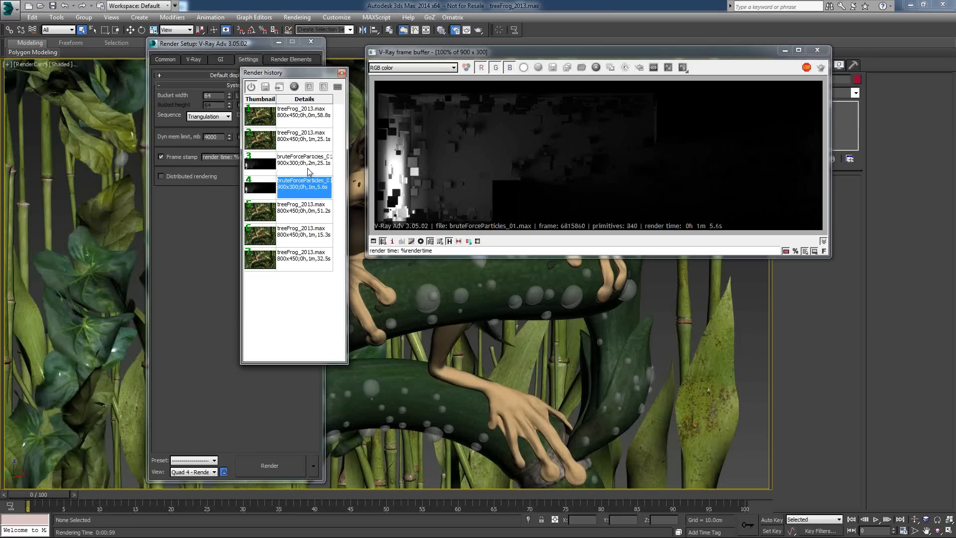
click(308, 173)
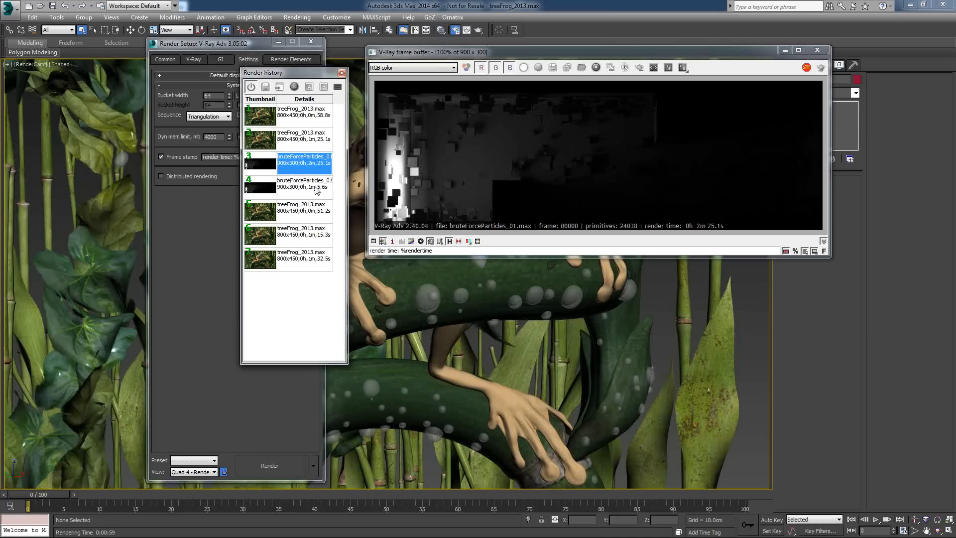
click(502, 127)
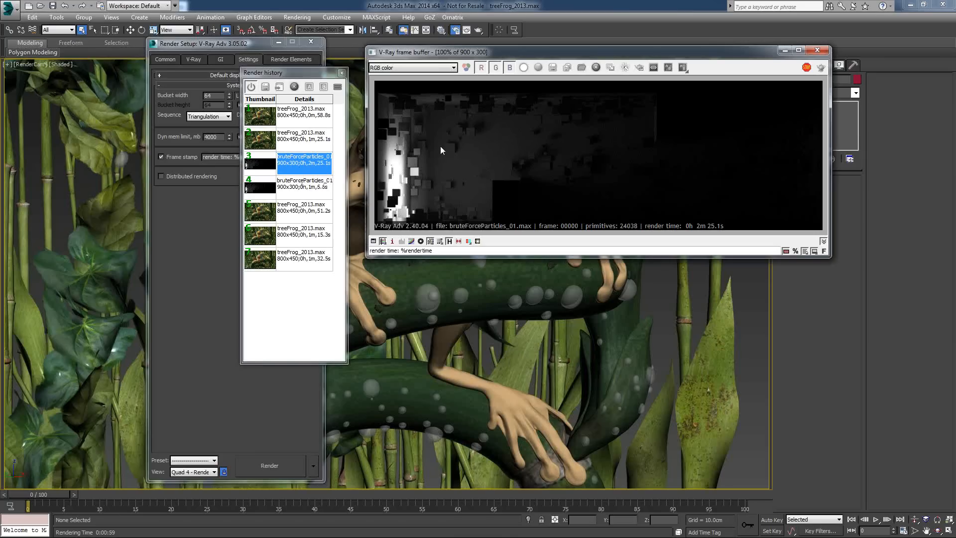
double_click(319, 183)
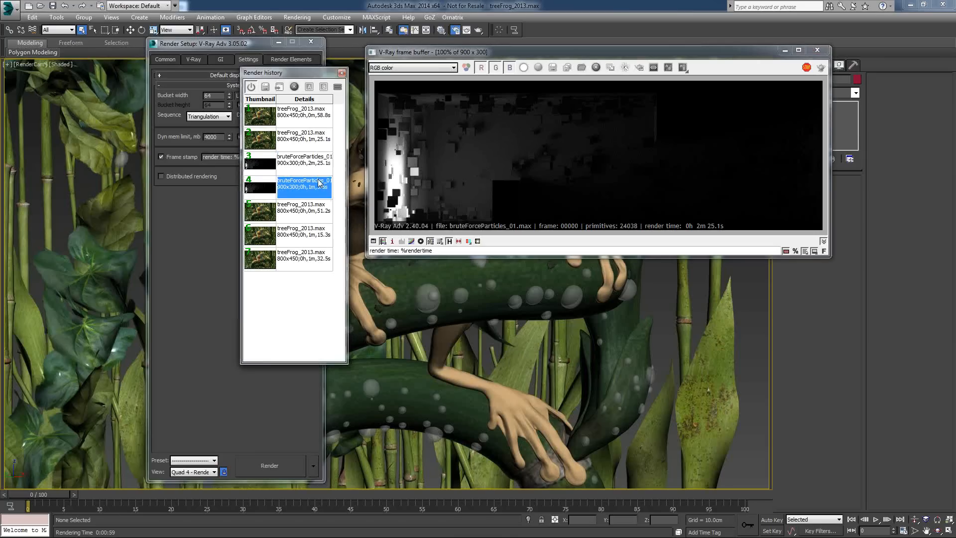
double_click(318, 167)
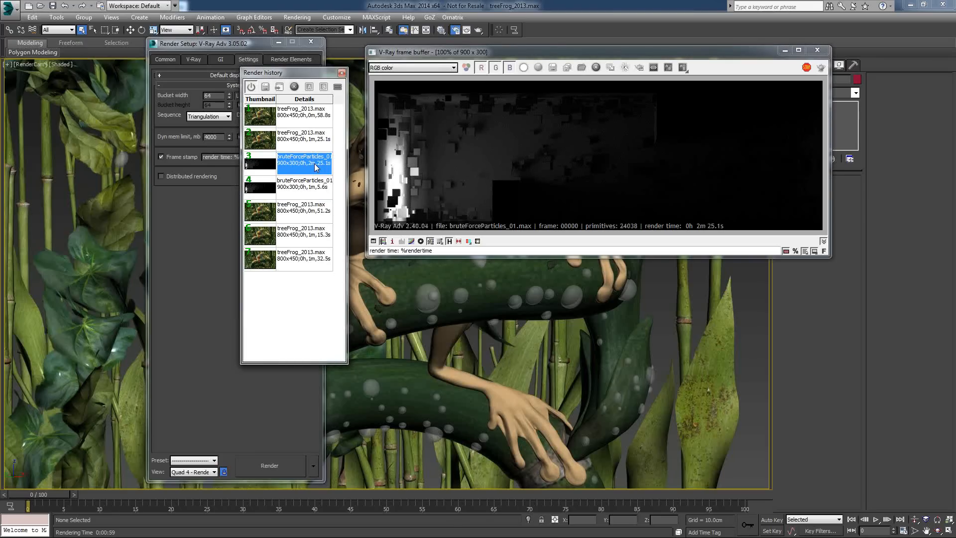
click(322, 192)
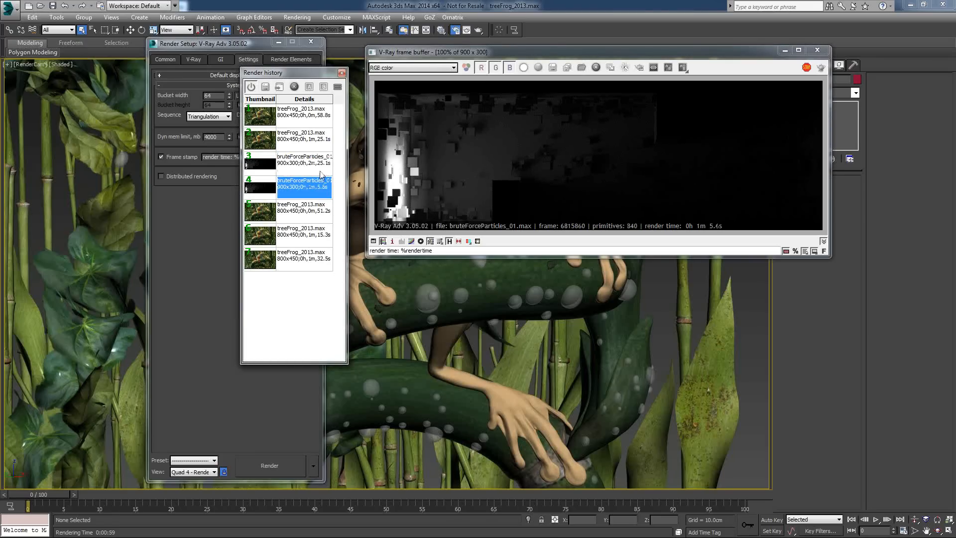
click(322, 170)
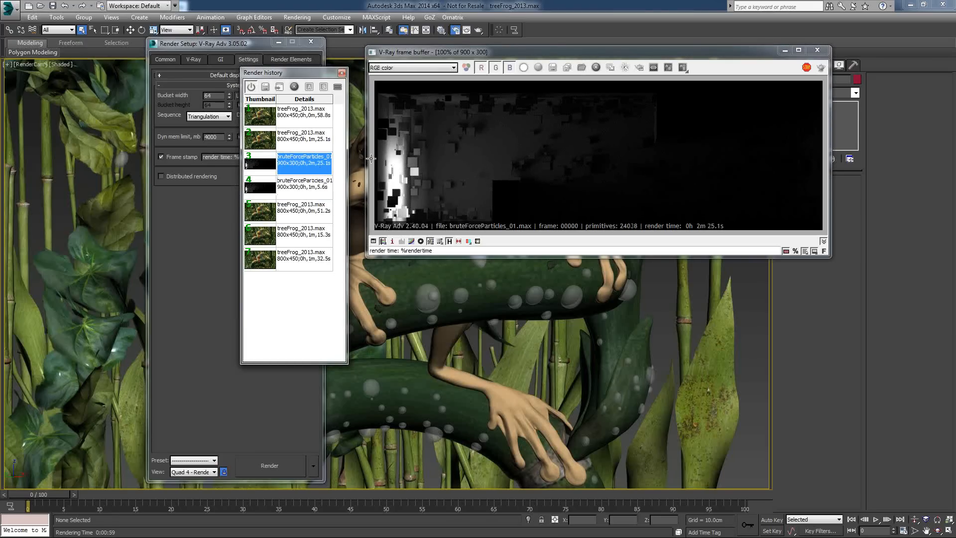
Close the V-Ray frame buffer together with its render history
drag(309, 65, 306, 43)
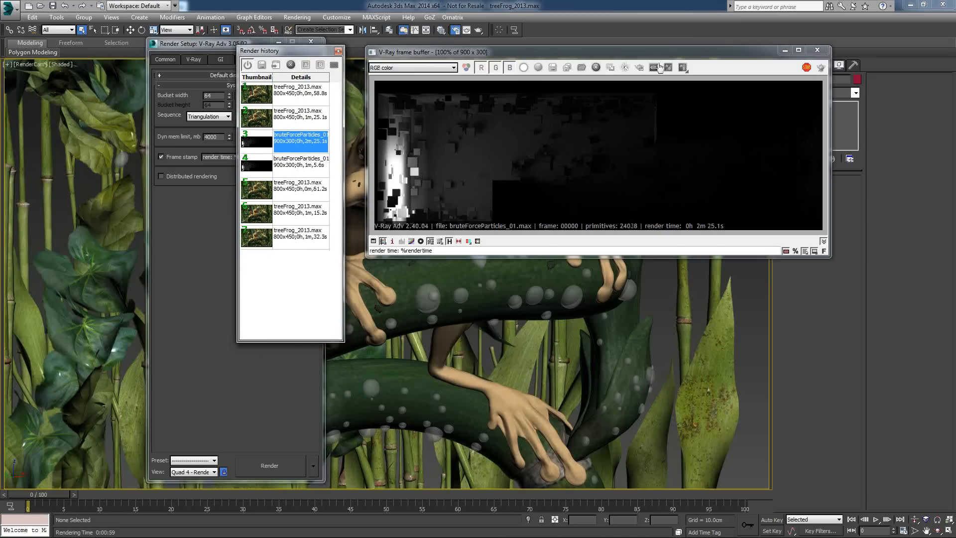
click(817, 50)
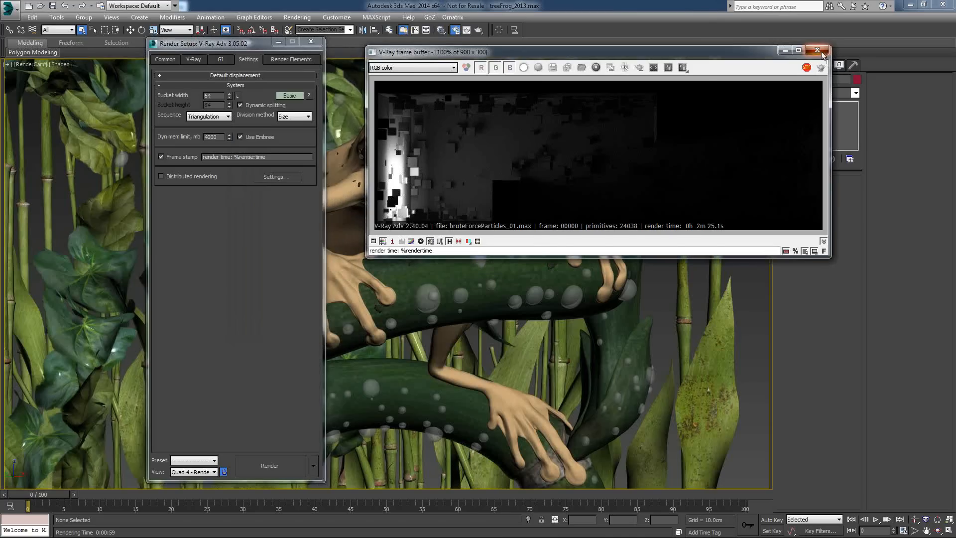
Open RING.max from the 002_MaxIntensity folder without saving the current scene, adopting the file's gamma and LUT settings
click(9, 8)
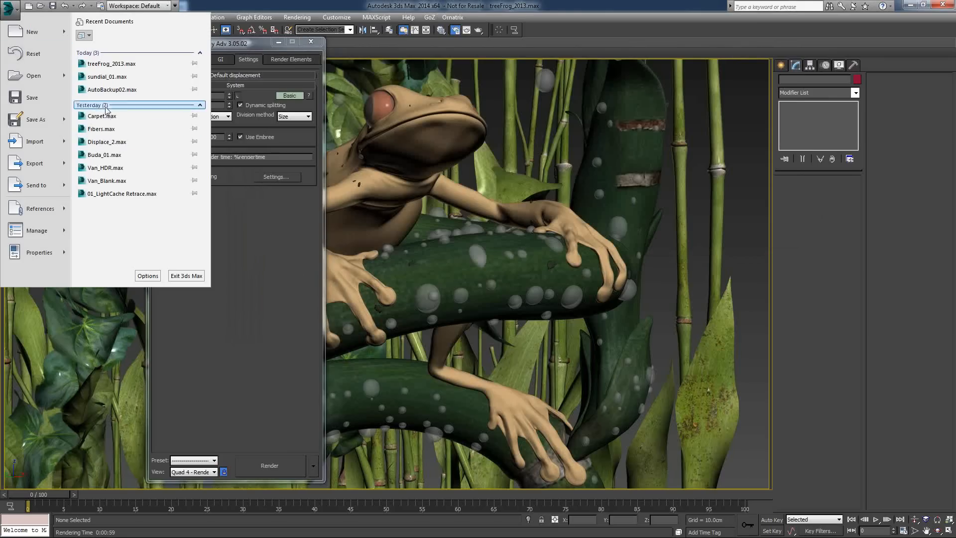
click(69, 77)
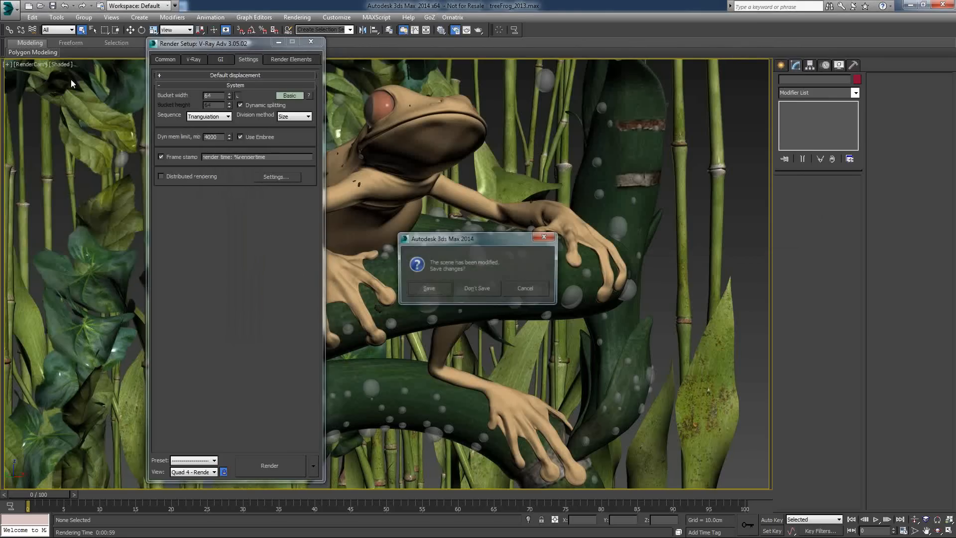
click(477, 287)
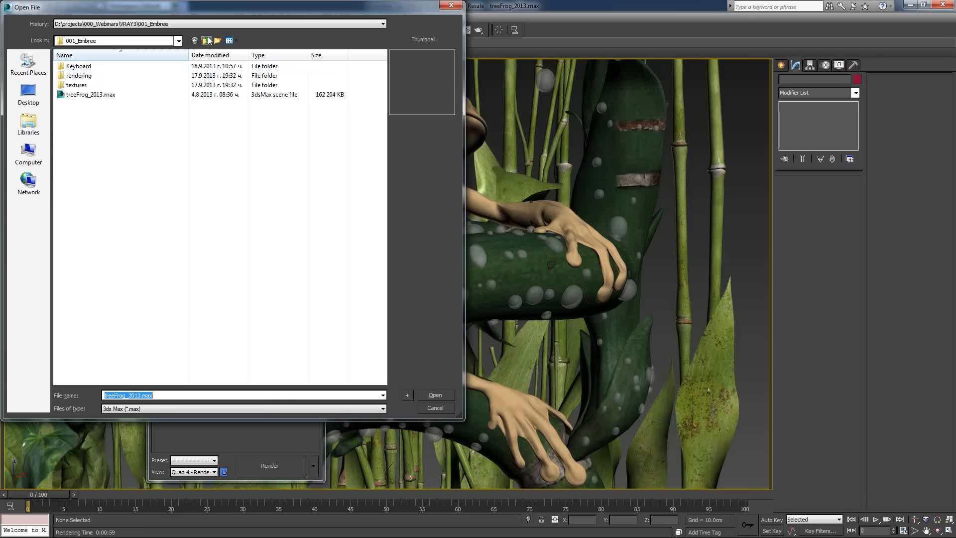
click(206, 40)
double_click(79, 76)
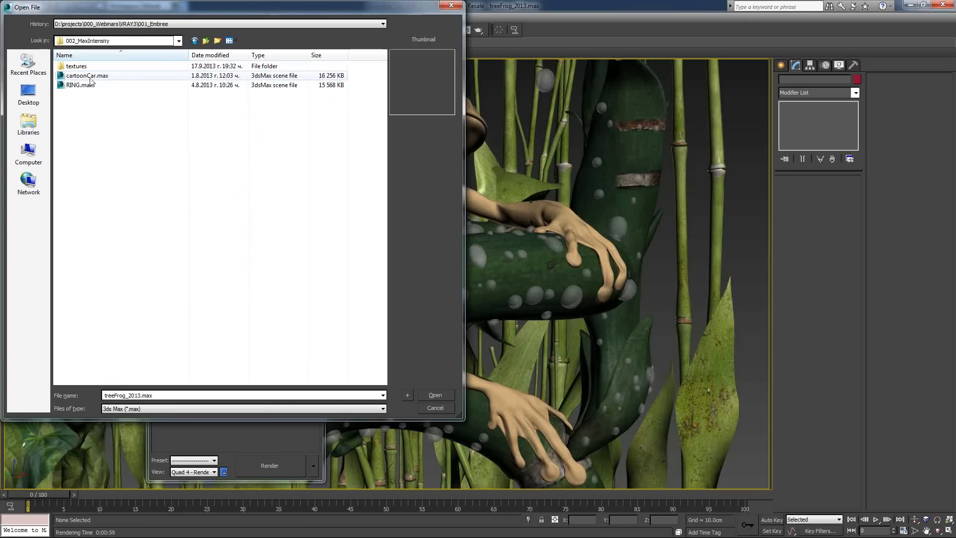
double_click(80, 85)
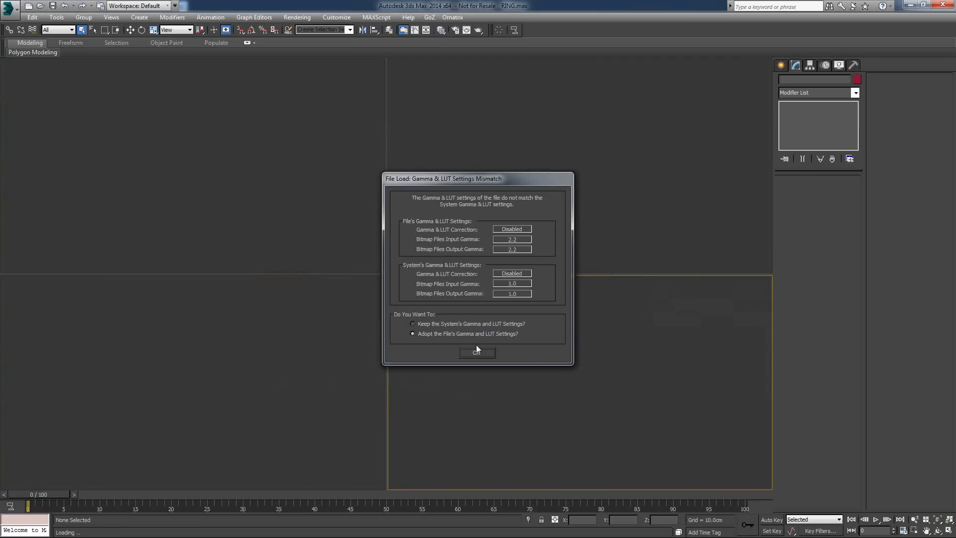
click(479, 350)
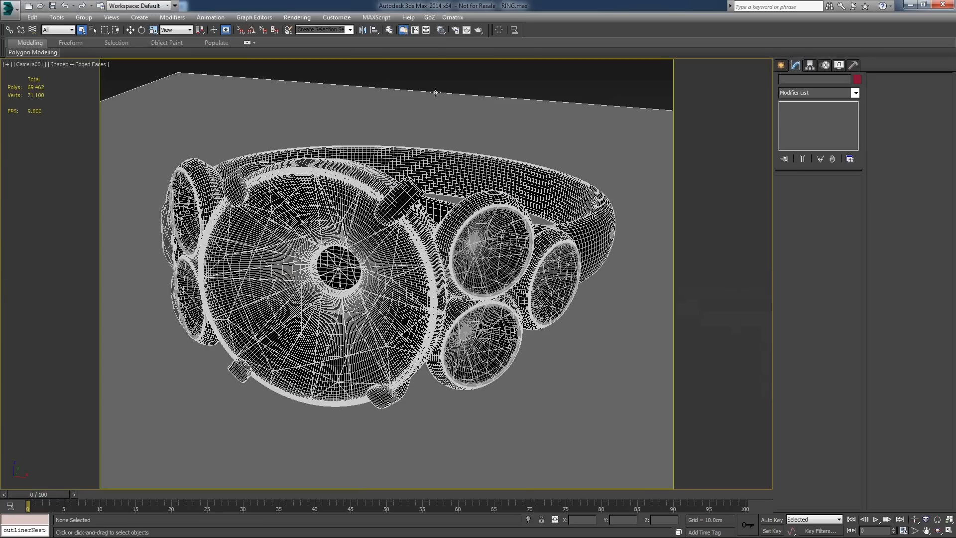
Render the ring scene's Camera001 view and move the frame buffer clear of the rendering progress dialog
click(482, 31)
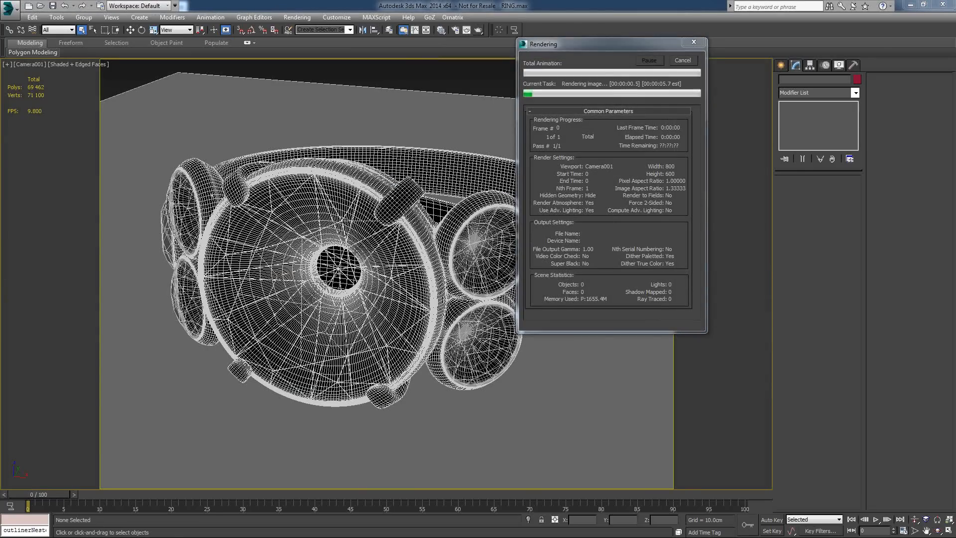
drag(314, 105, 467, 39)
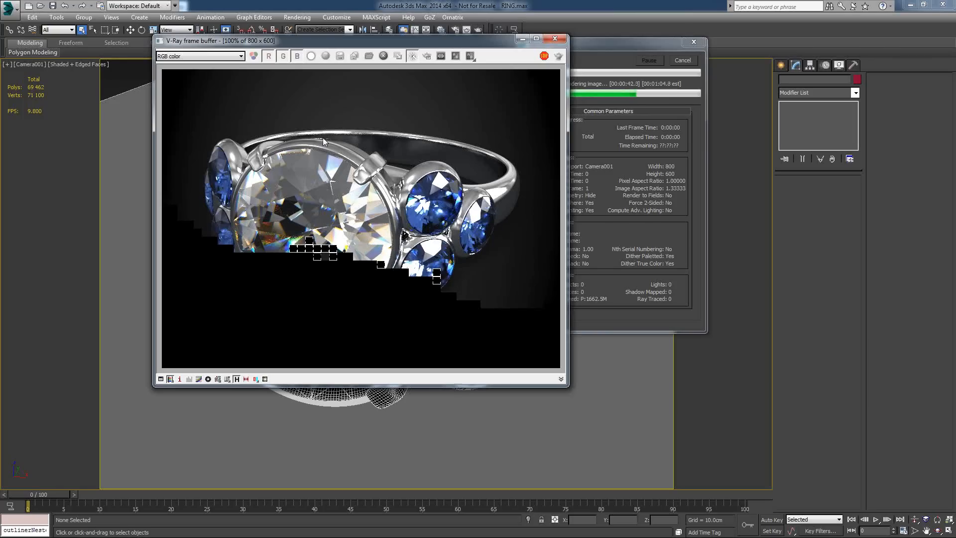
Examine the ring render at up to 400% for jagged highlights on the metal band, prongs, blue stones and diamond
scroll(328, 136, up, 1)
scroll(328, 135, up, 1)
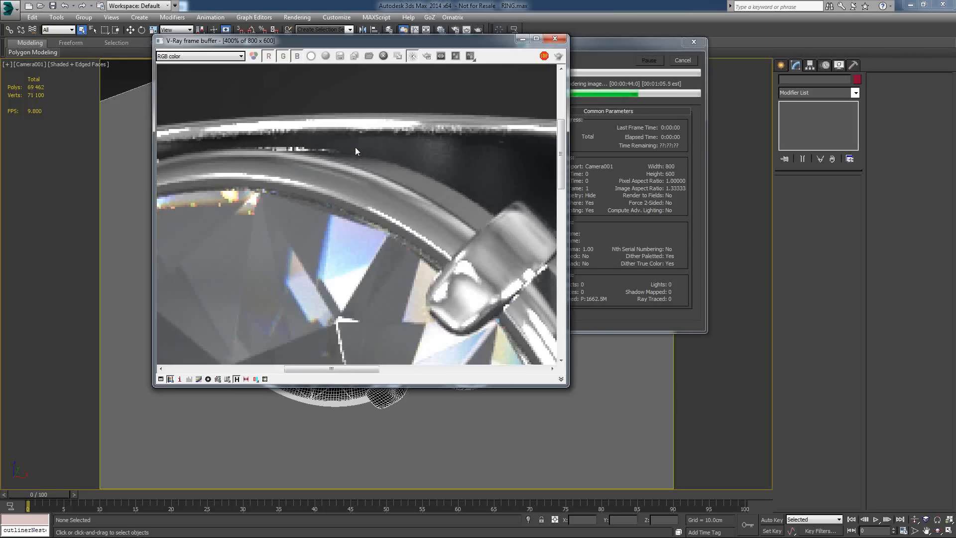
scroll(354, 147, down, 1)
scroll(440, 148, up, 1)
middle_drag(441, 148, 282, 99)
middle_drag(279, 290, 275, 278)
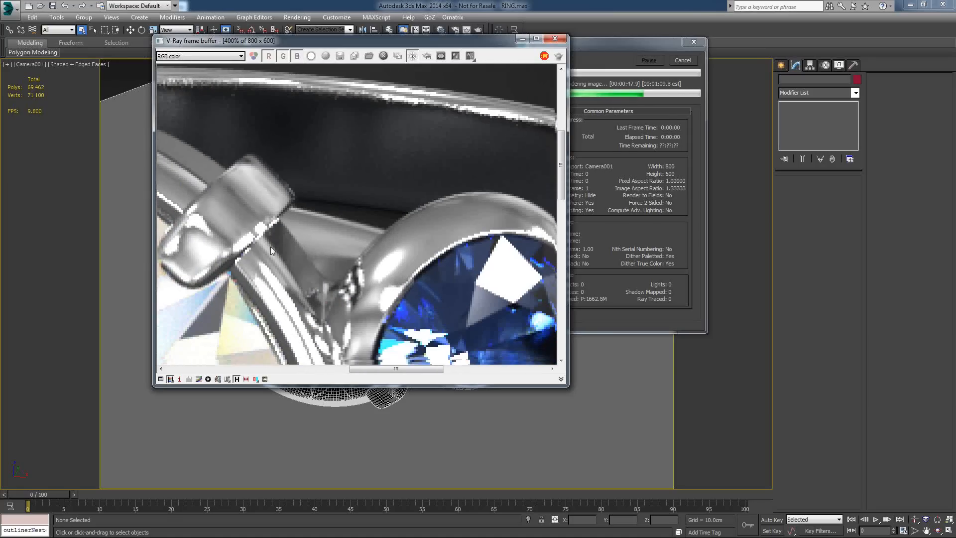
middle_drag(511, 357, 457, 207)
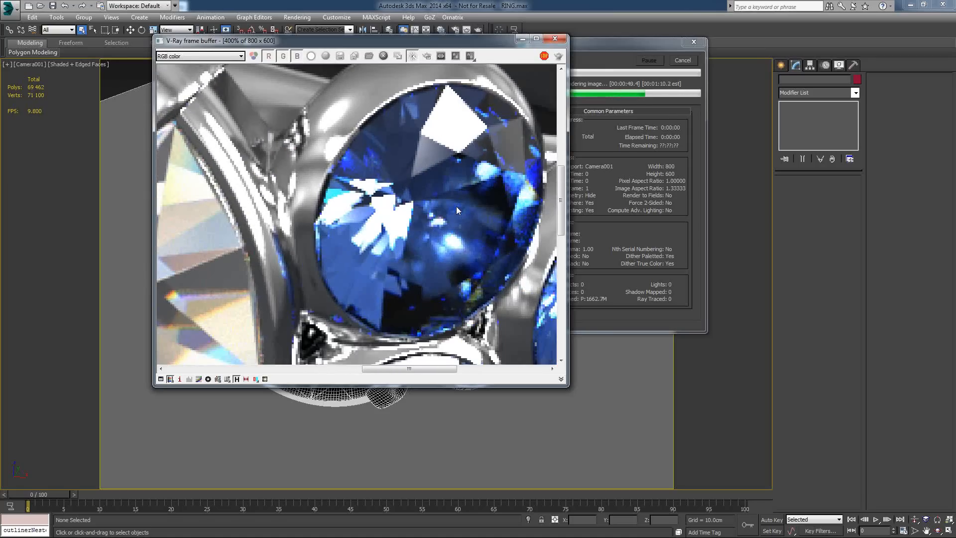
middle_drag(209, 174, 535, 160)
middle_drag(326, 157, 513, 291)
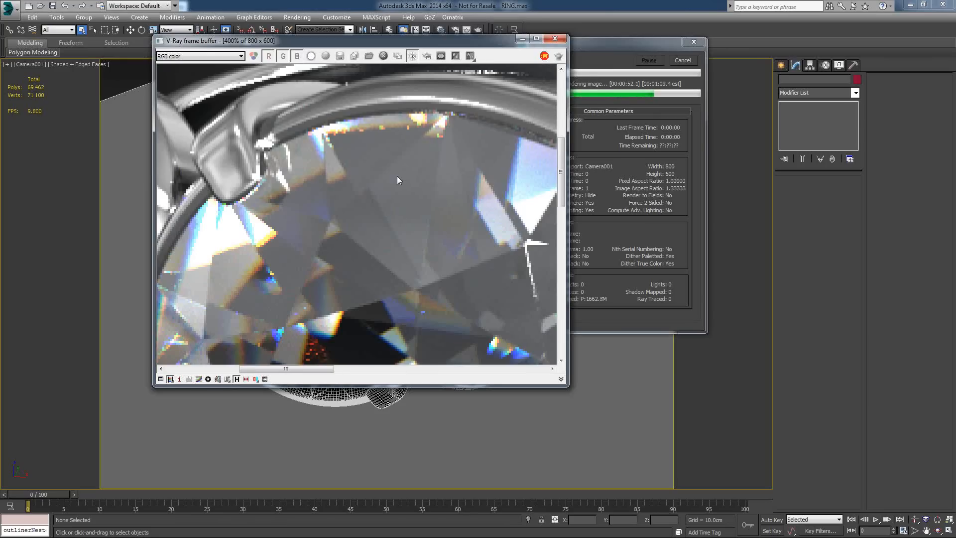
middle_drag(476, 70, 318, 65)
scroll(357, 133, down, 1)
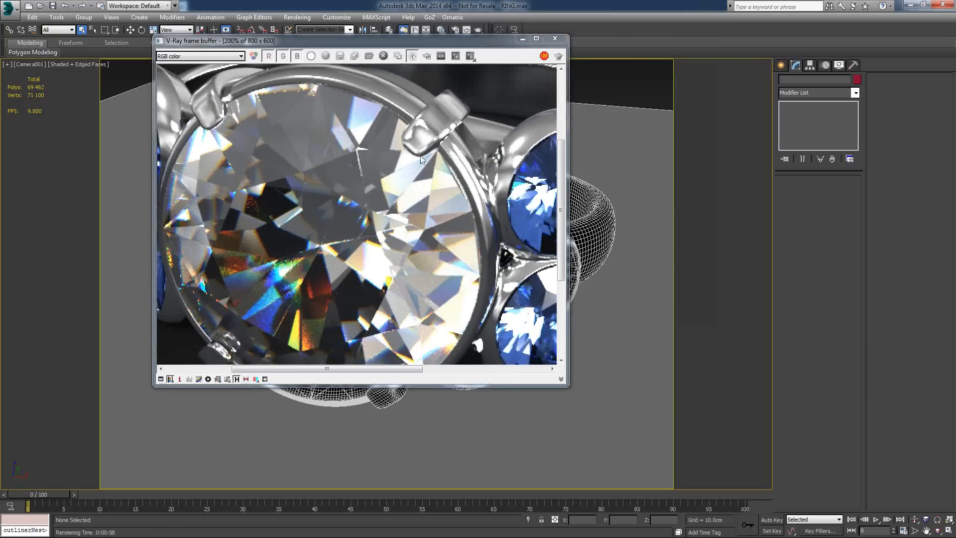
middle_drag(421, 159, 398, 148)
scroll(398, 148, down, 1)
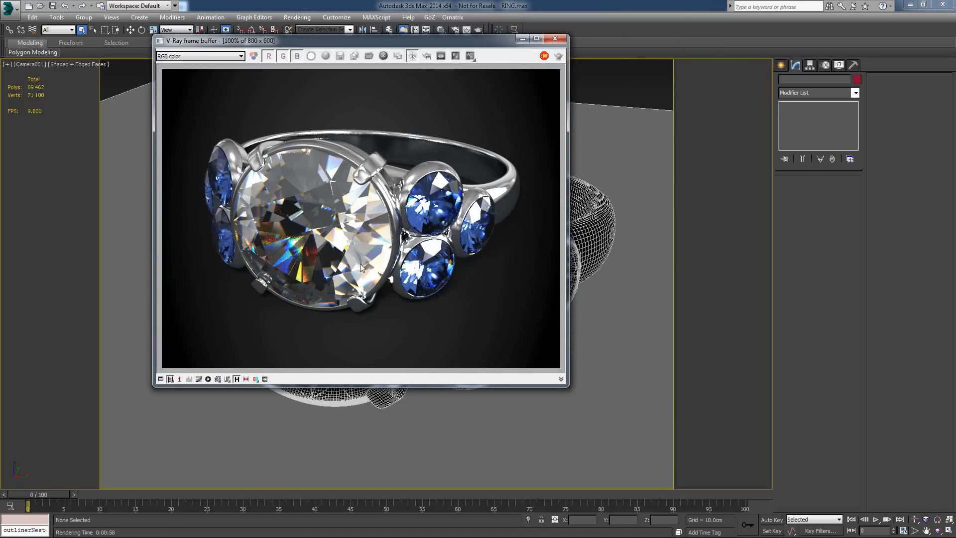
Examine the coloured refractions and noise in the diamond's lower facets at 200% and 400%
scroll(313, 251, up, 1)
scroll(416, 146, up, 1)
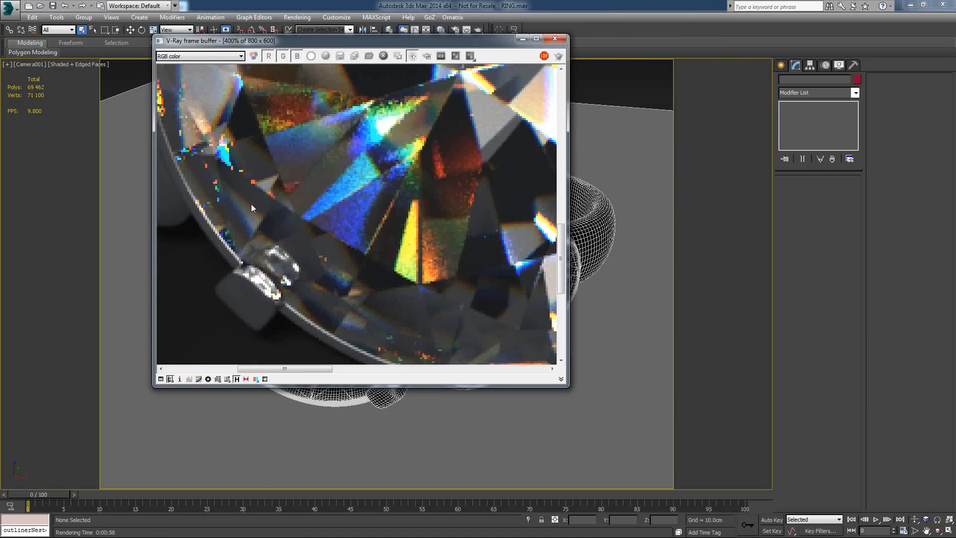
scroll(315, 194, down, 1)
middle_drag(315, 189, 309, 238)
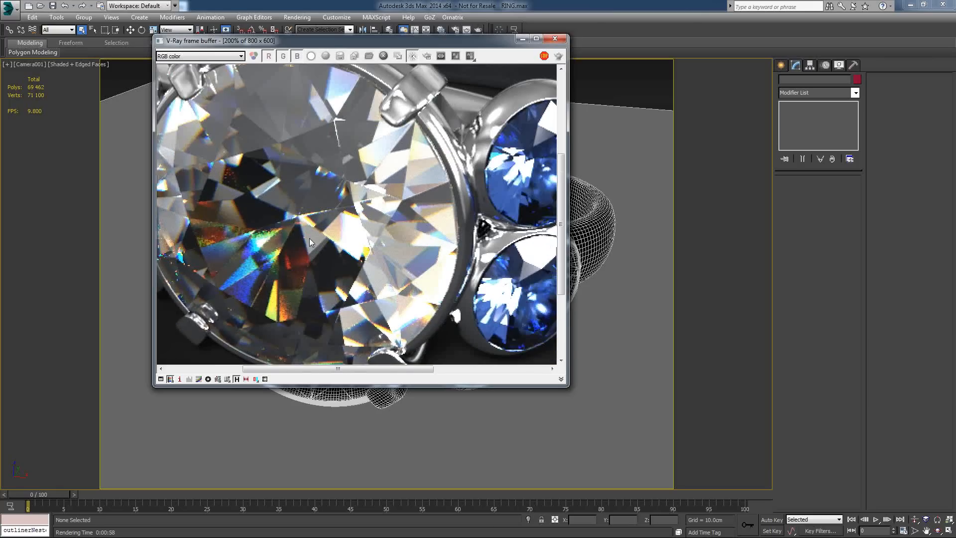
scroll(310, 238, down, 1)
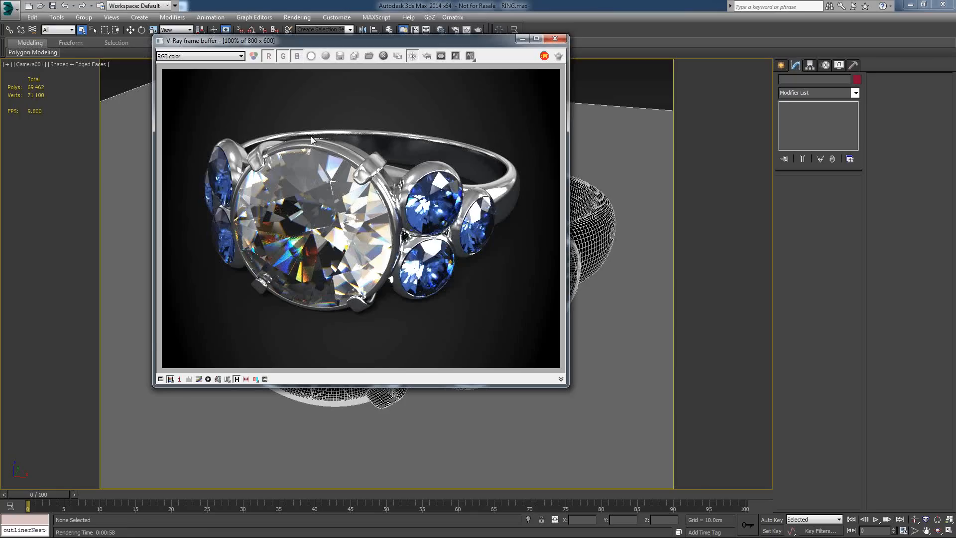
Examine the edges of the metal rim and the diamond's upper facets up close for aliasing
scroll(317, 134, up, 2)
middle_drag(377, 151, 363, 156)
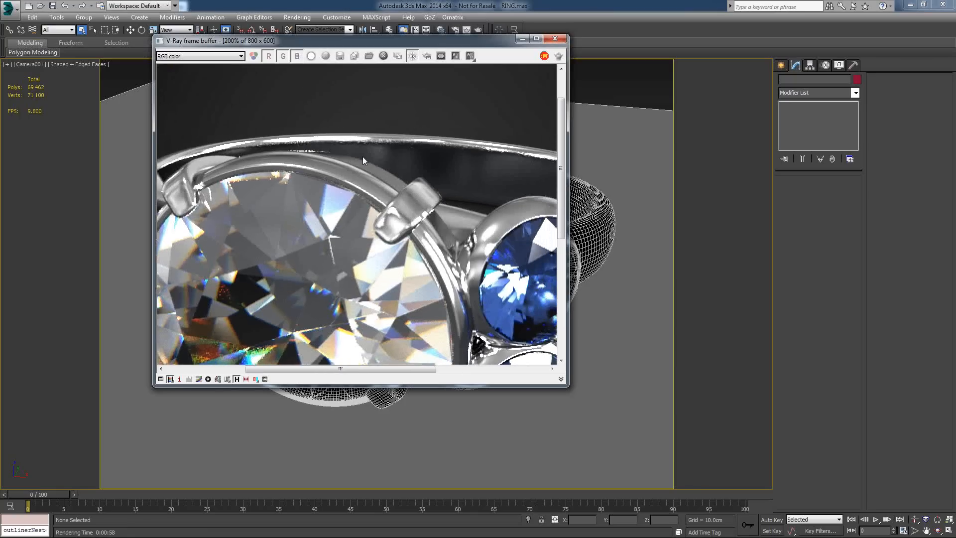
scroll(295, 150, up, 1)
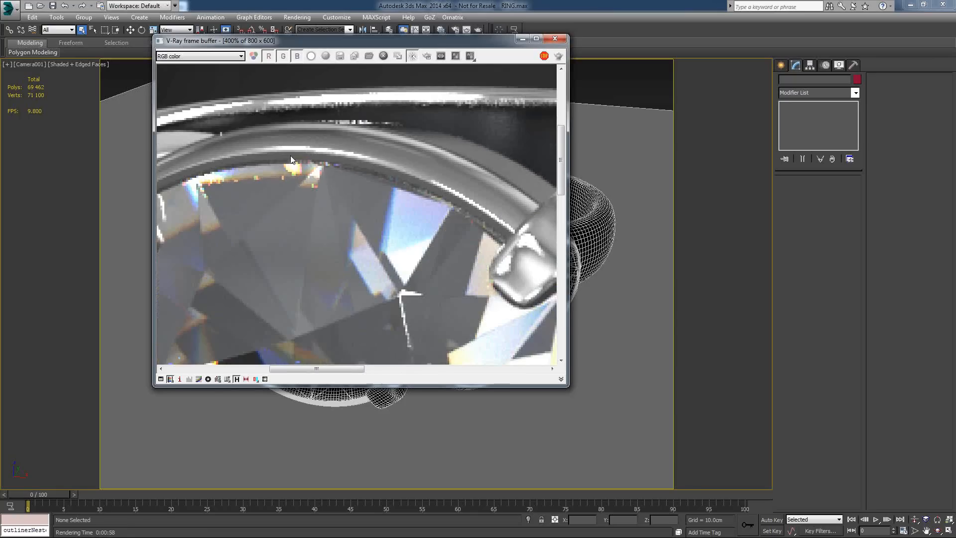
middle_drag(272, 218, 282, 211)
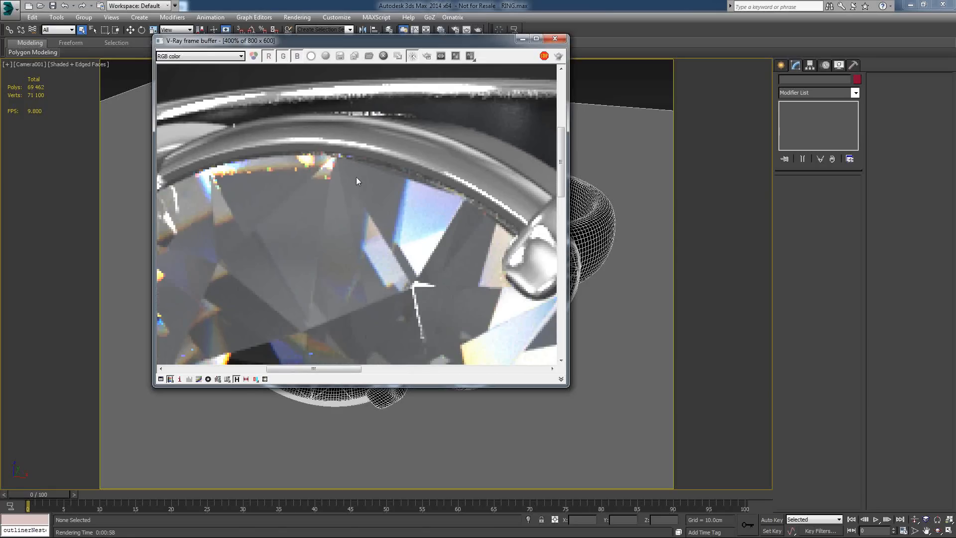
middle_drag(340, 174, 334, 172)
scroll(334, 174, down, 1)
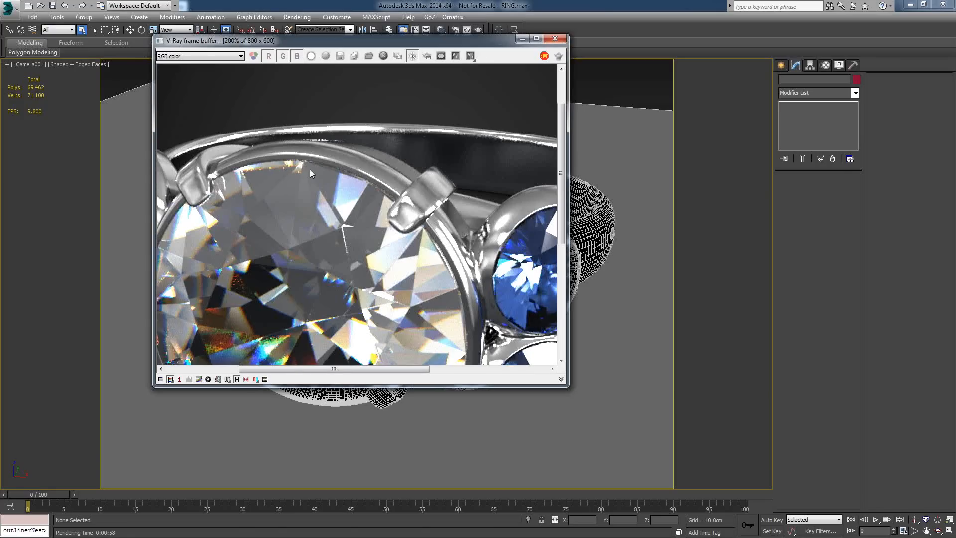
middle_drag(340, 166, 309, 146)
scroll(325, 143, down, 1)
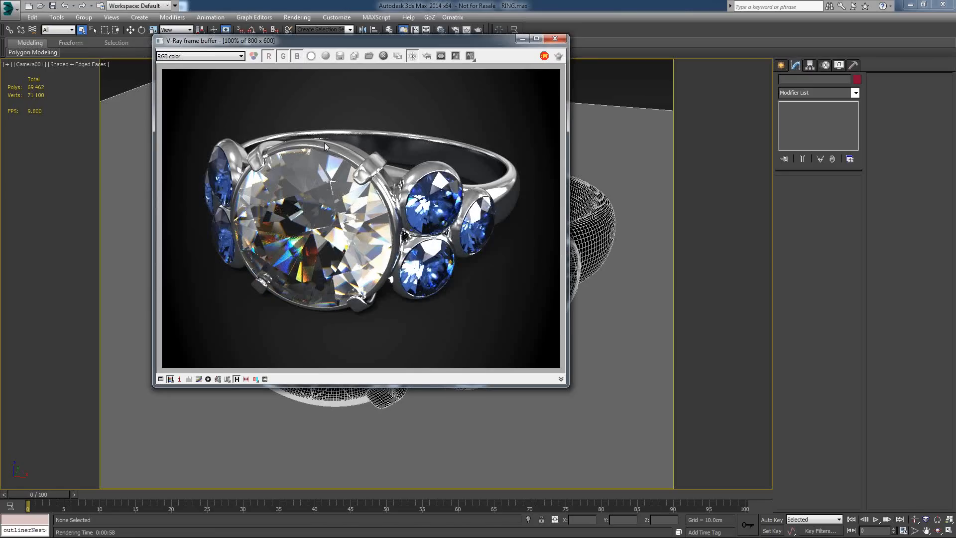
Open the render settings and place them side by side with the frame buffer
click(454, 31)
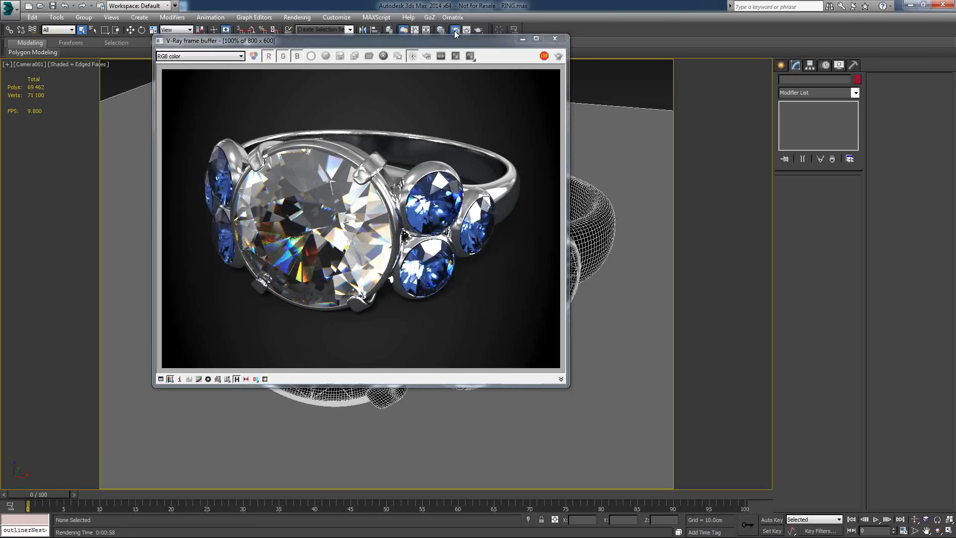
drag(258, 44, 633, 39)
drag(434, 44, 365, 44)
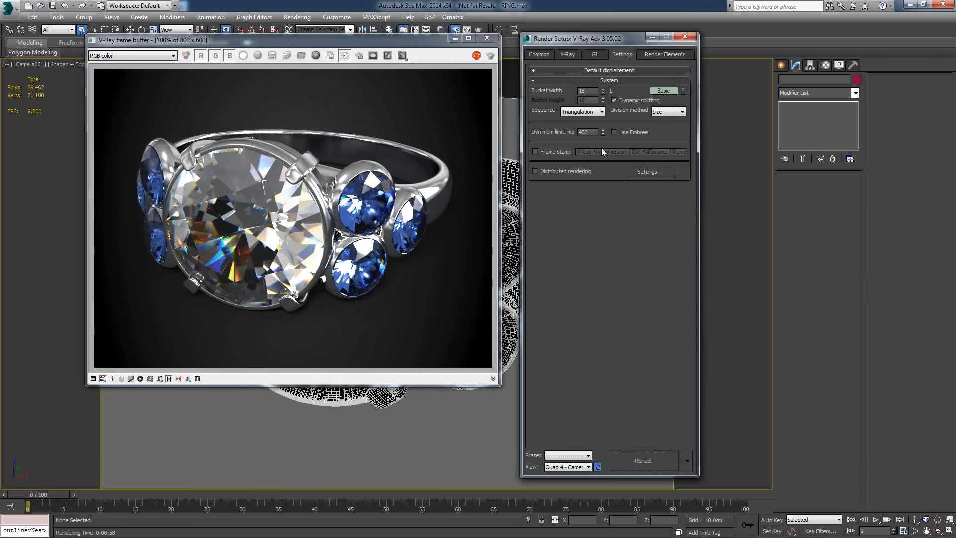
Switch the V-Ray Global switches to Advanced mode, enable Max ray intensity, and render the ring again
click(566, 56)
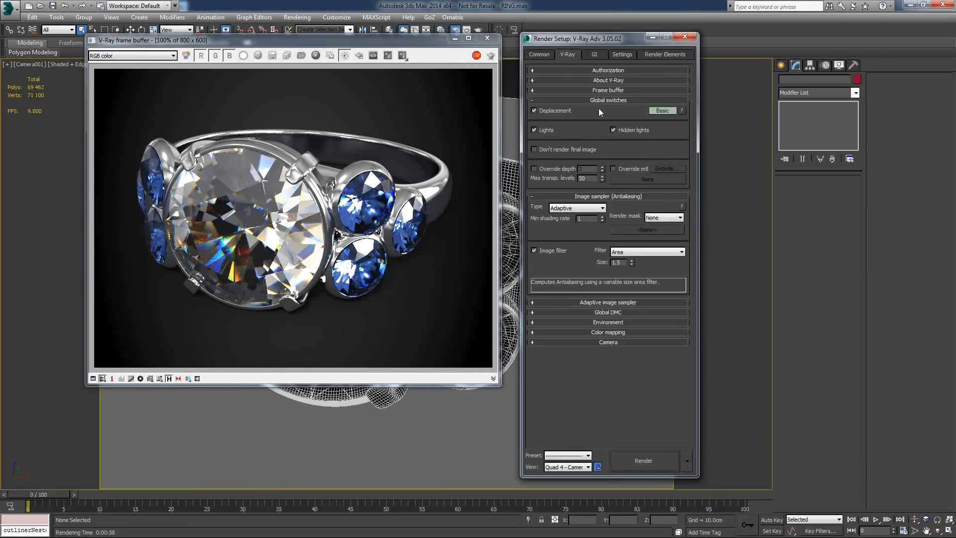
click(662, 111)
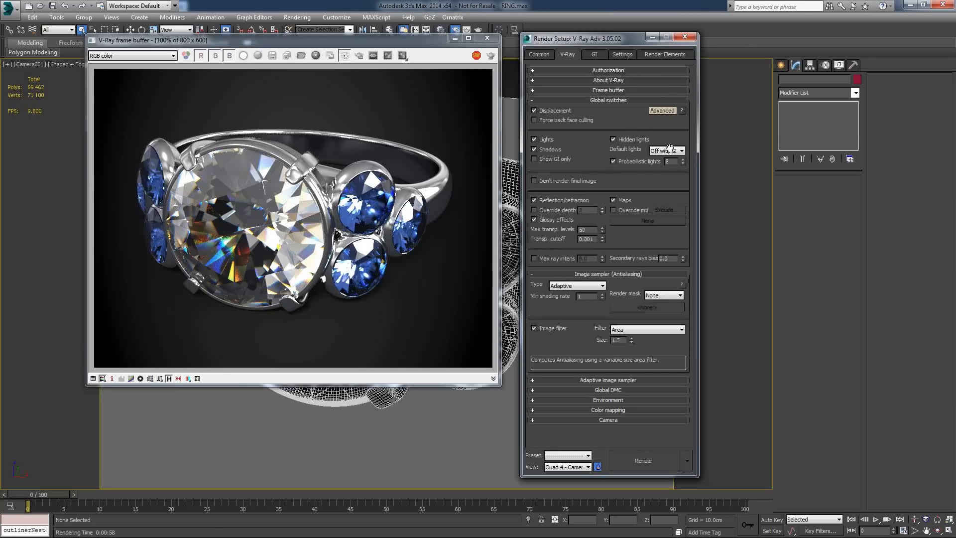
click(554, 260)
click(495, 55)
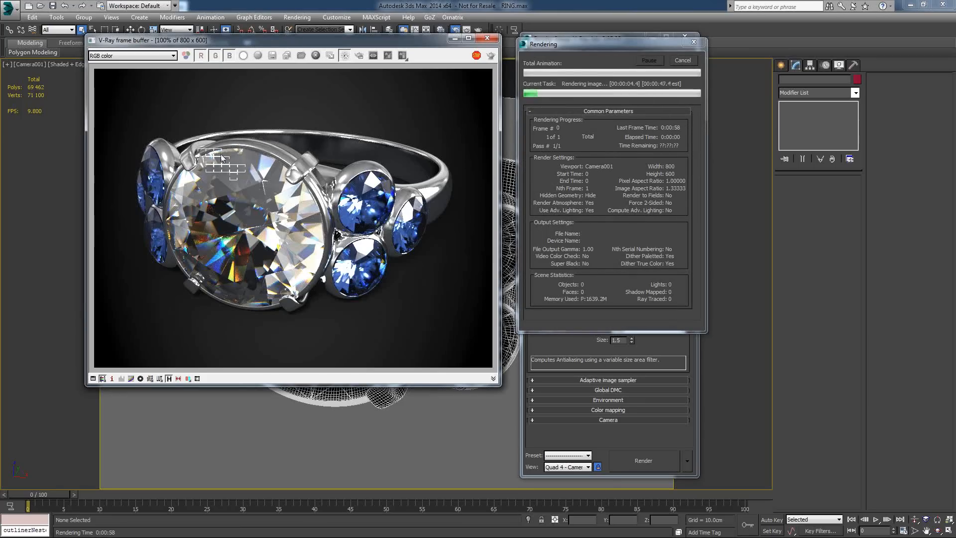
Inspect the diamond and blue stones at 200% while the new render progresses, to compare with the previous result
scroll(225, 151, up, 1)
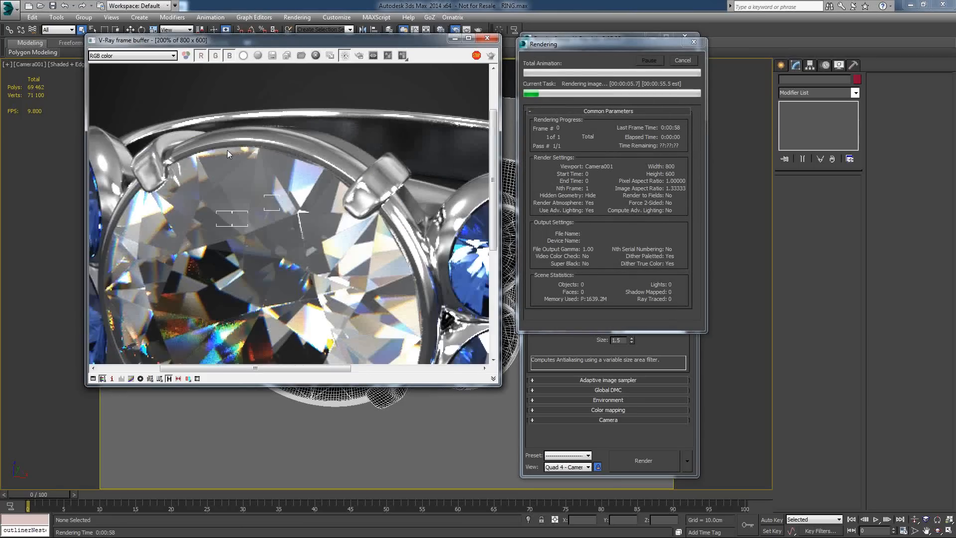
middle_drag(227, 151, 302, 136)
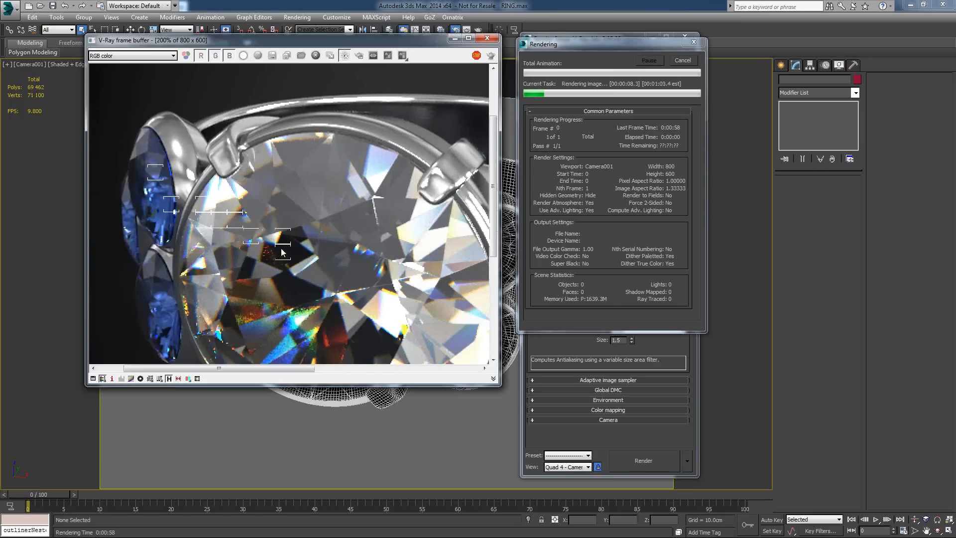
middle_drag(249, 252, 251, 243)
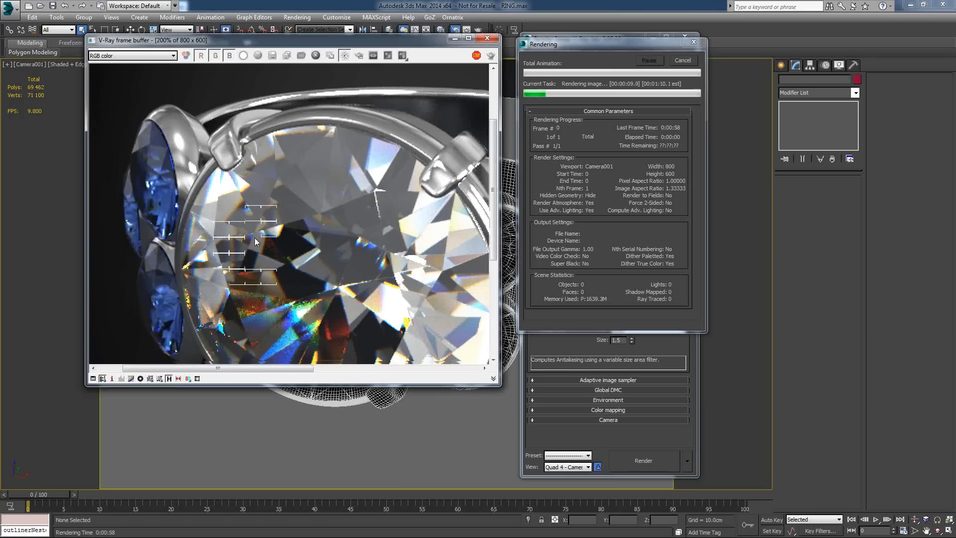
middle_drag(200, 263, 257, 222)
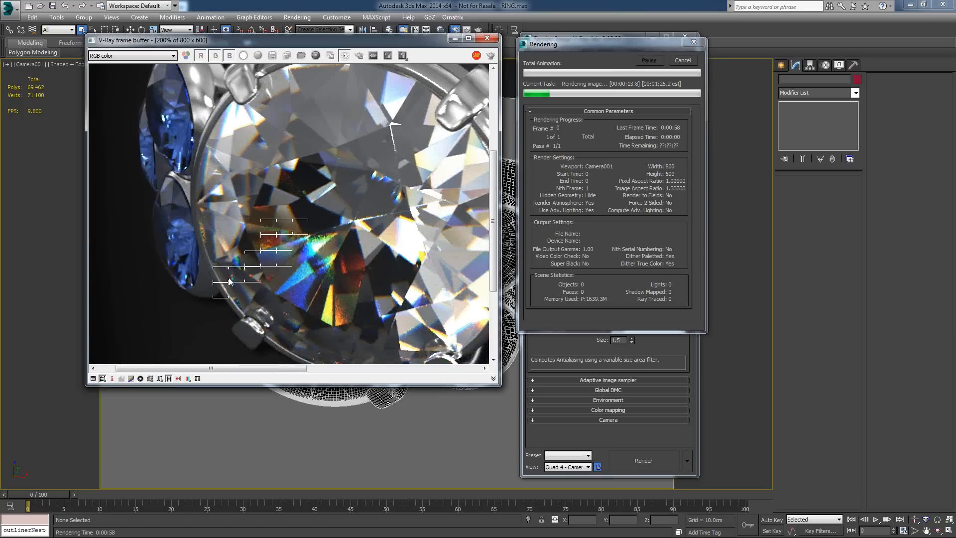
middle_drag(308, 282, 282, 204)
scroll(335, 187, down, 1)
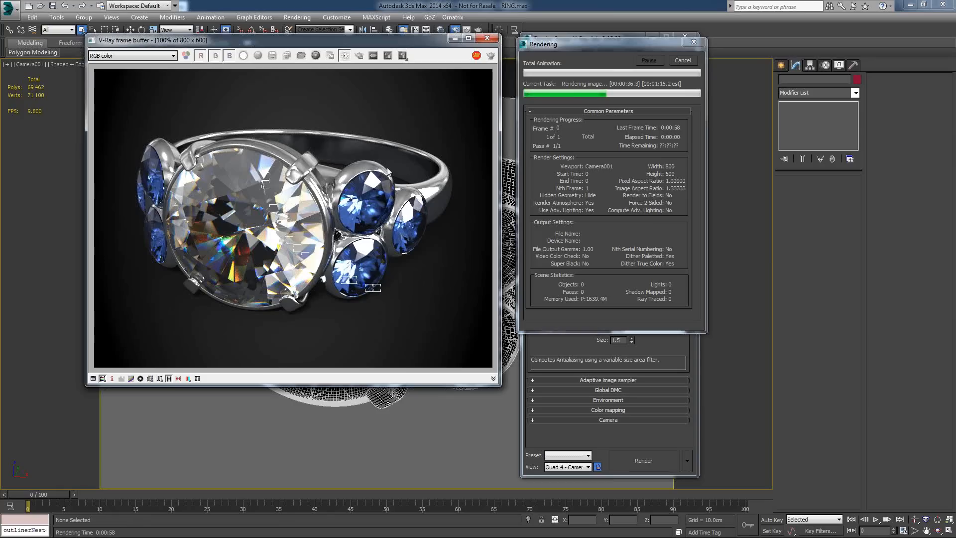
Rearrange the frame buffer and the rendering progress dialog so the ring render and V-Ray settings are unobstructed
drag(339, 39, 326, 43)
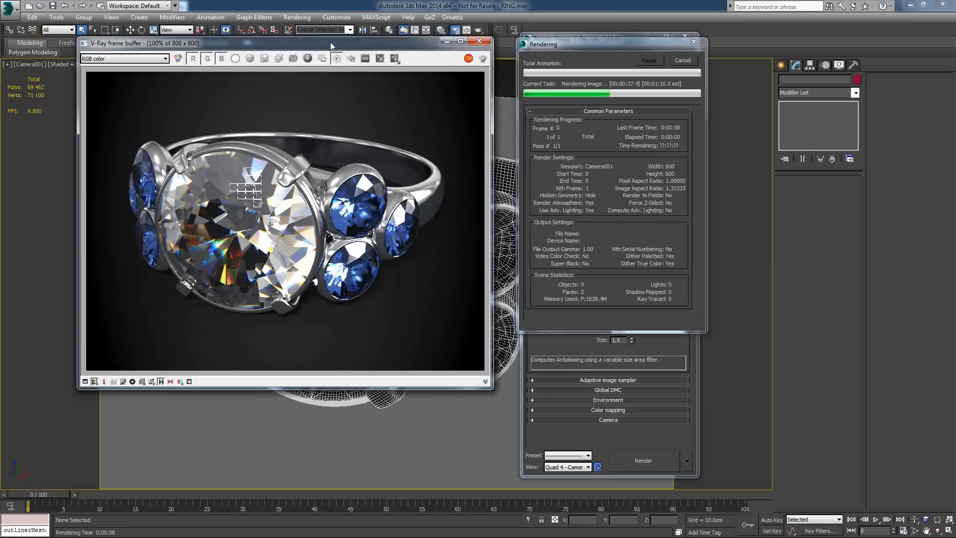
drag(575, 45, 718, 48)
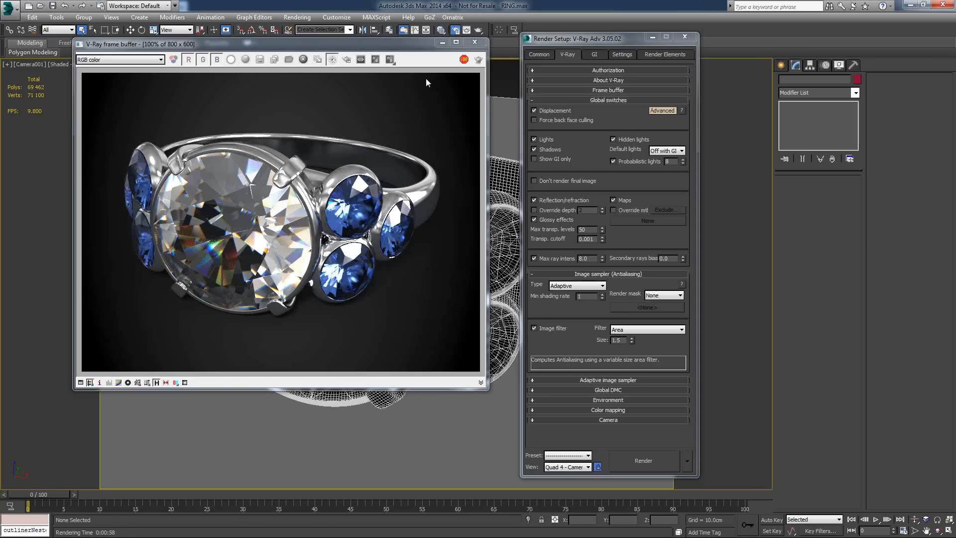
drag(403, 49, 424, 49)
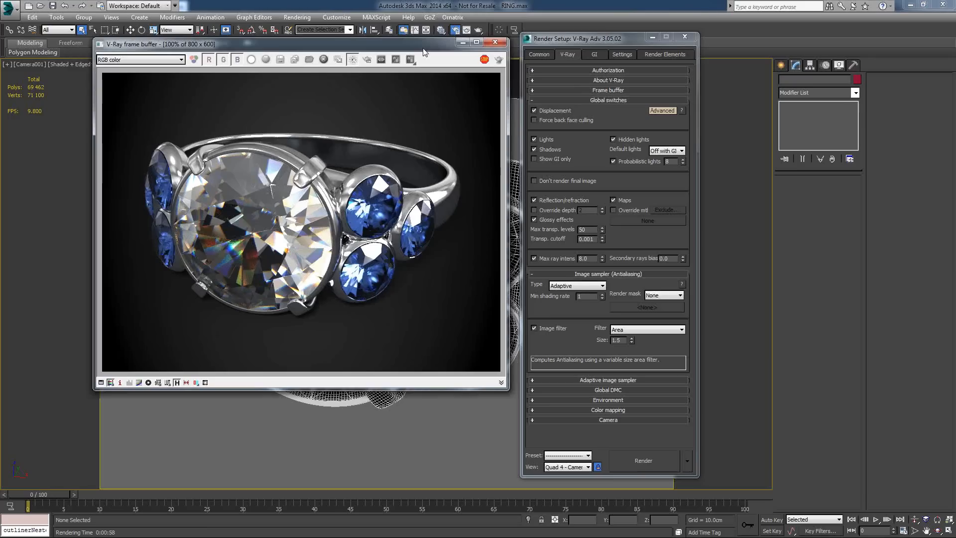
Open the cartoonCar.max scene, discarding the changes made to the ring scene
click(9, 7)
click(35, 60)
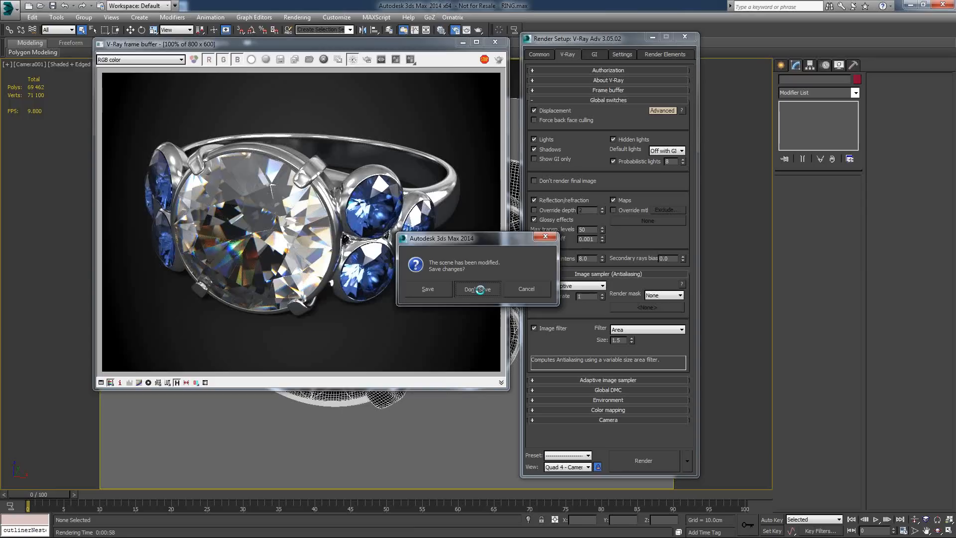
click(477, 289)
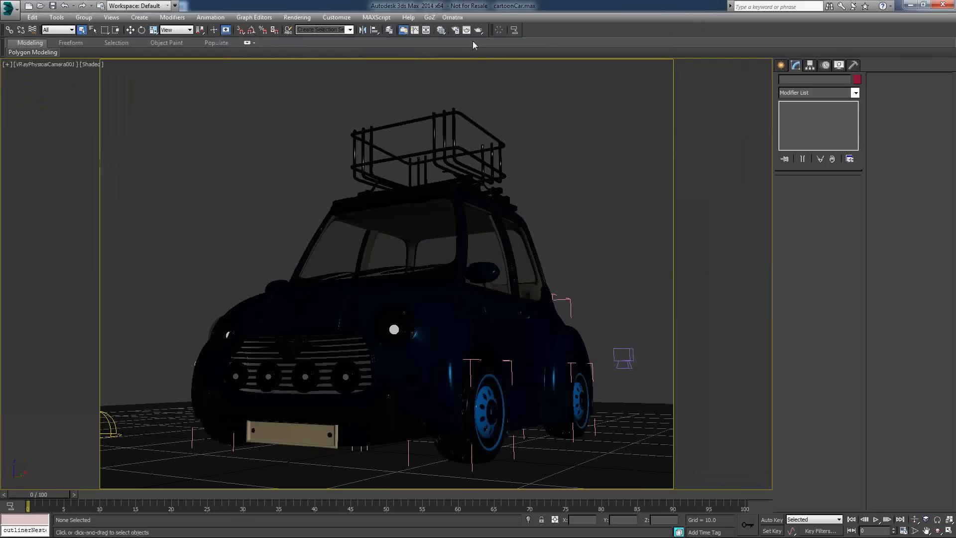
Render the cartoon car from the camera view and reposition the frame buffer while the image completes
click(478, 30)
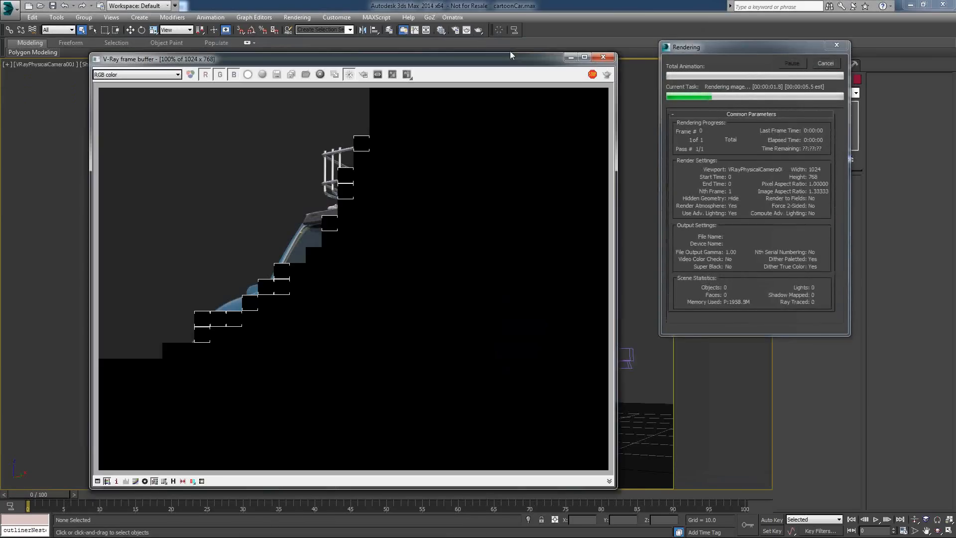
drag(510, 55, 506, 45)
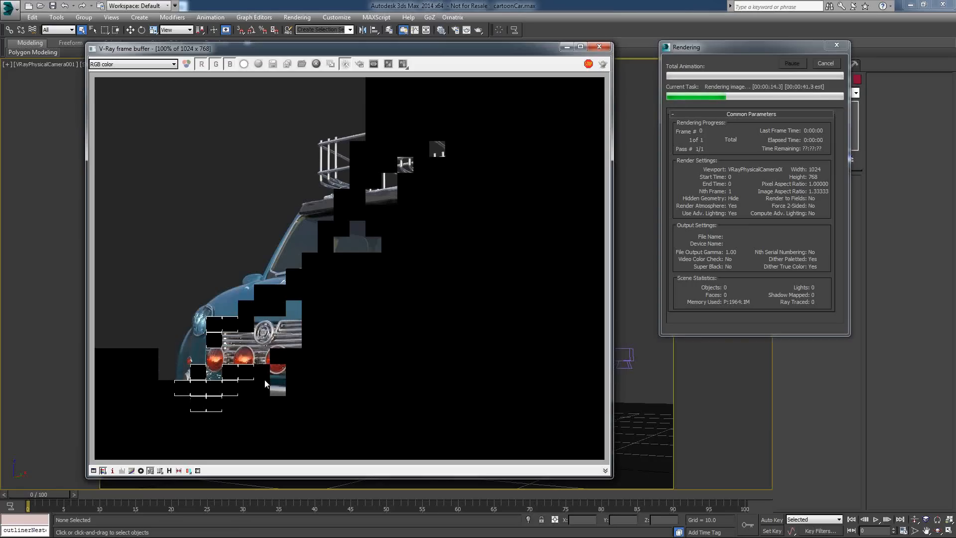
drag(372, 48, 384, 24)
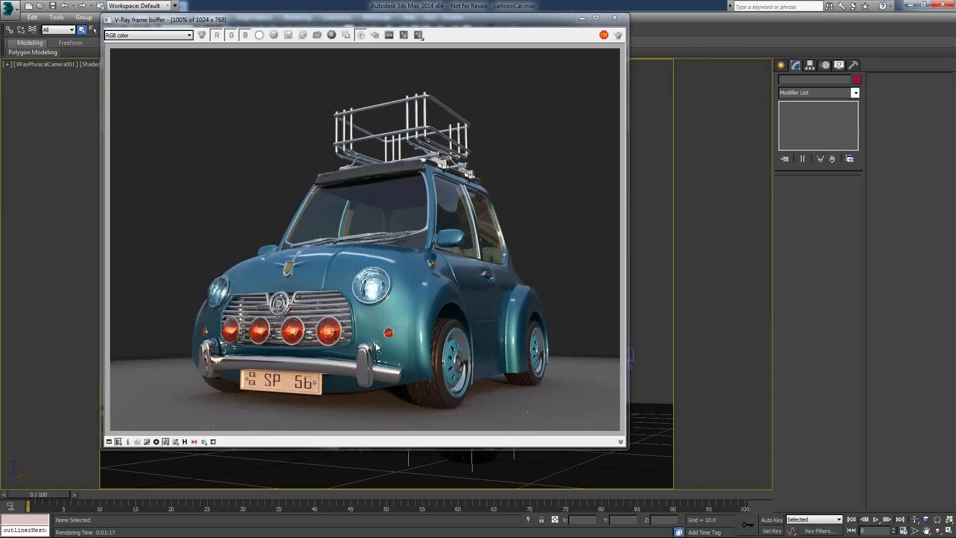
drag(464, 24, 446, 58)
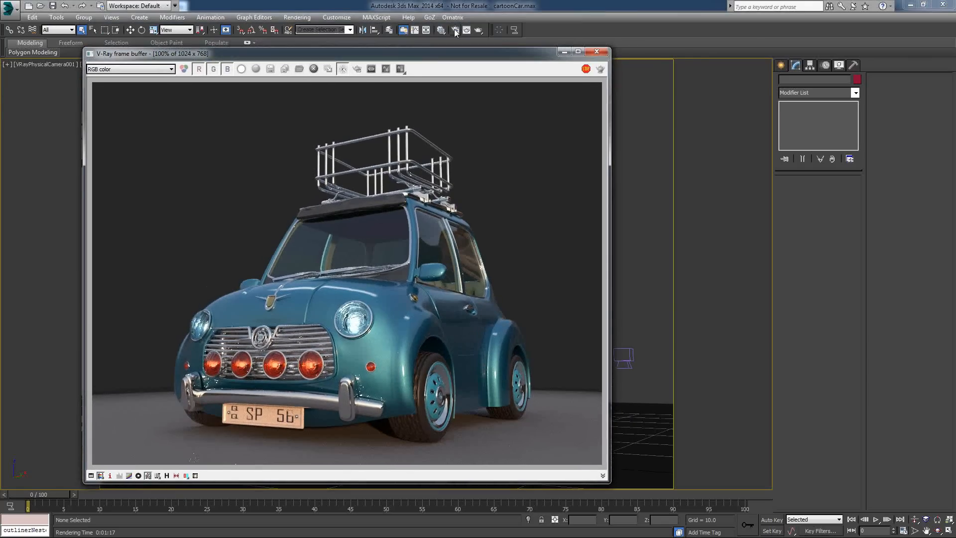
Open the render settings, switch the V-Ray Global switches to Advanced mode, and enable Max ray intensity at 10.0
click(454, 29)
drag(569, 40, 632, 29)
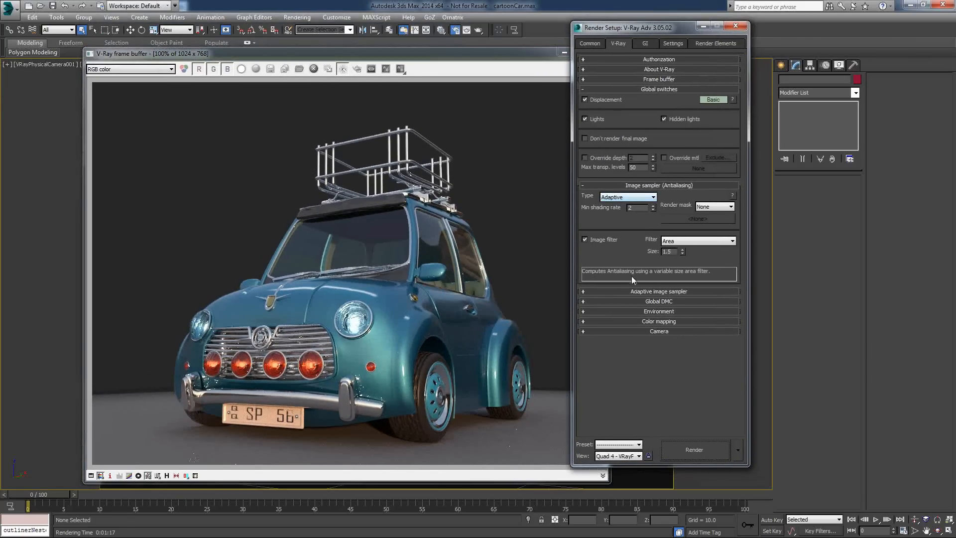
click(715, 100)
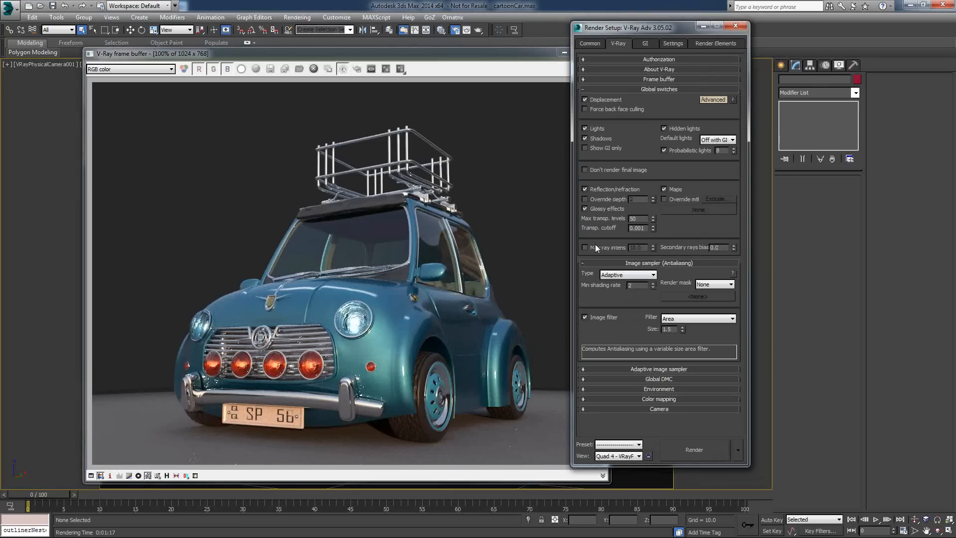
click(595, 245)
double_click(632, 248)
click(593, 239)
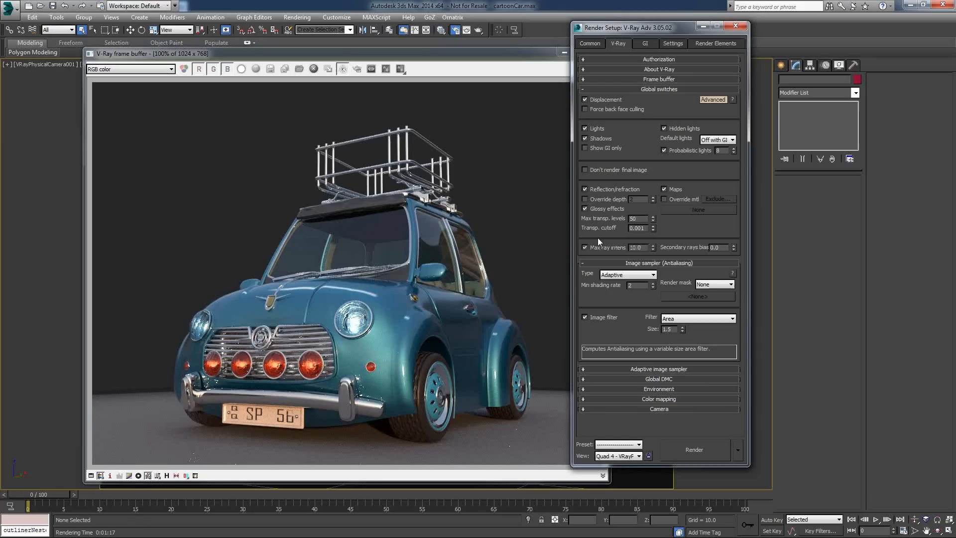
Review the car render alongside the V-Ray settings and close the frame buffer
click(526, 63)
click(598, 68)
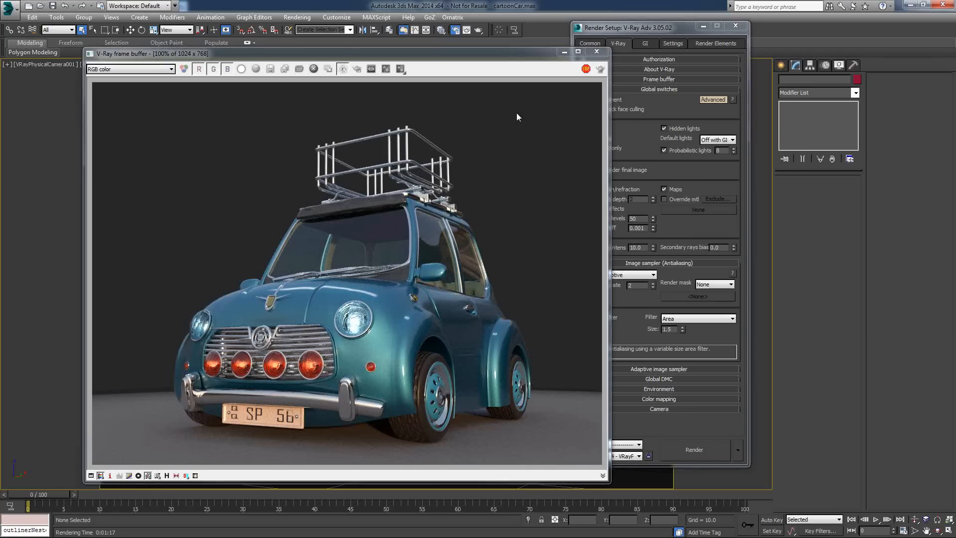
click(667, 108)
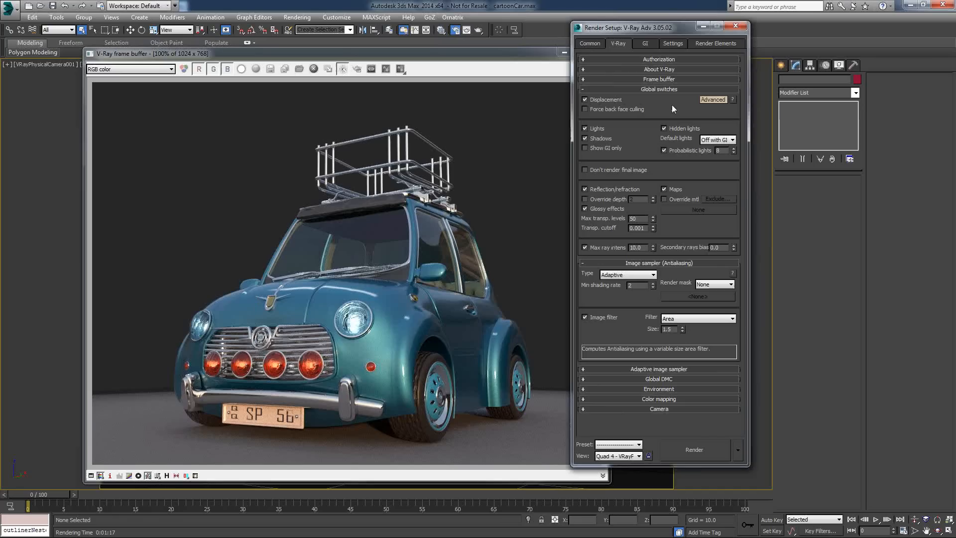
drag(523, 54, 481, 44)
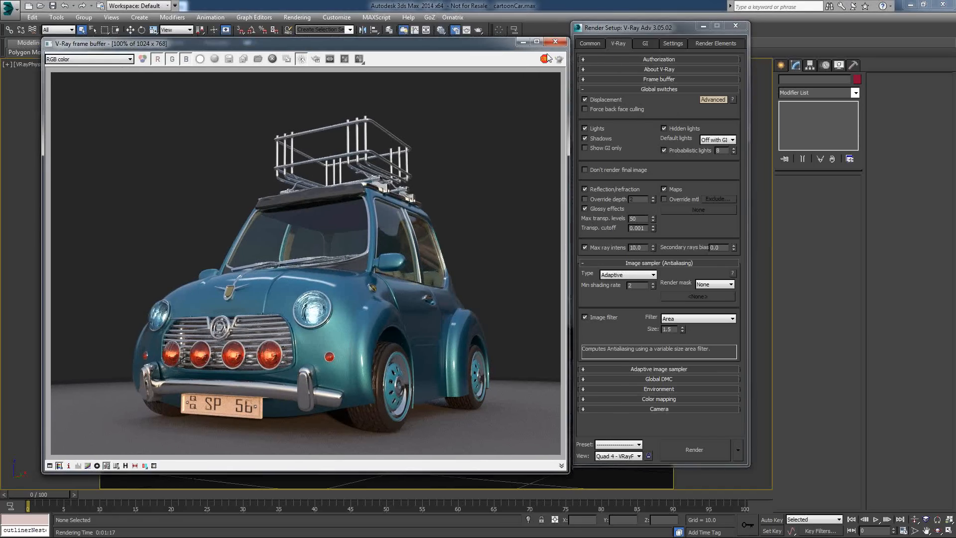
click(557, 43)
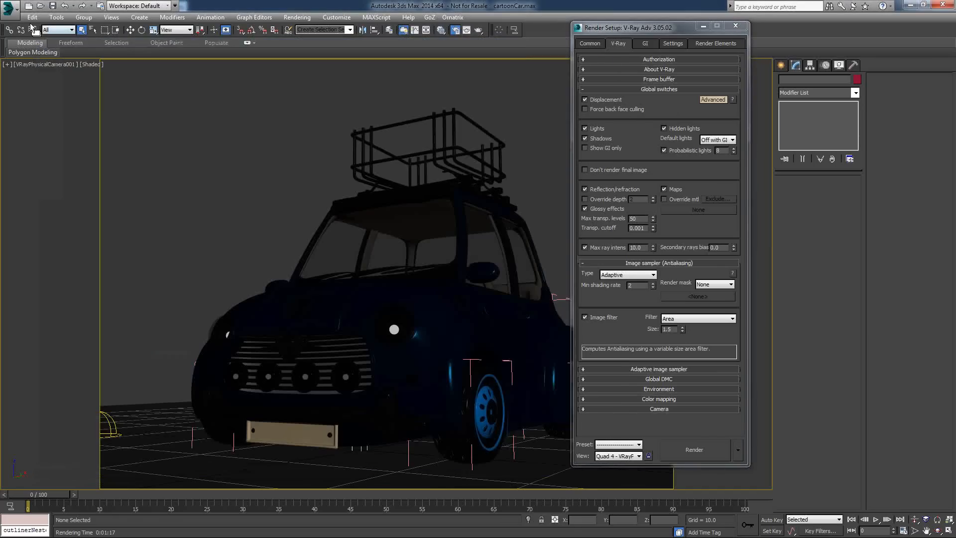
Discard the car scene's changes and open bear.max from the 01_Bear folder inside 003_Hair
click(9, 8)
click(94, 91)
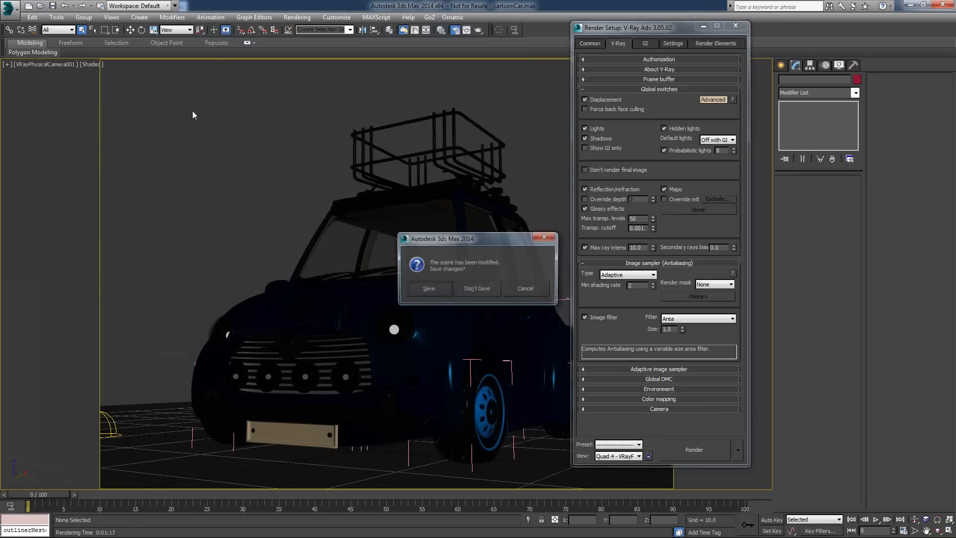
click(485, 291)
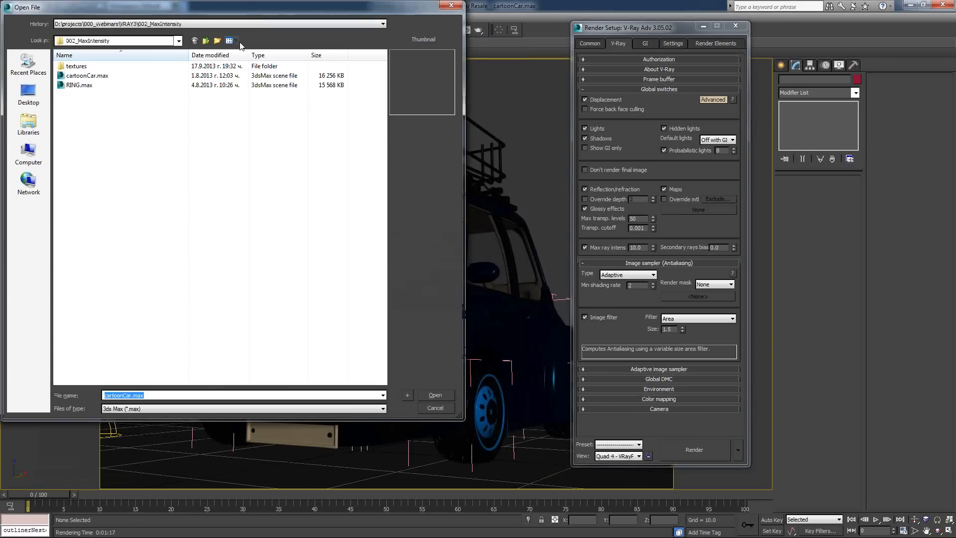
drag(270, 12, 308, 16)
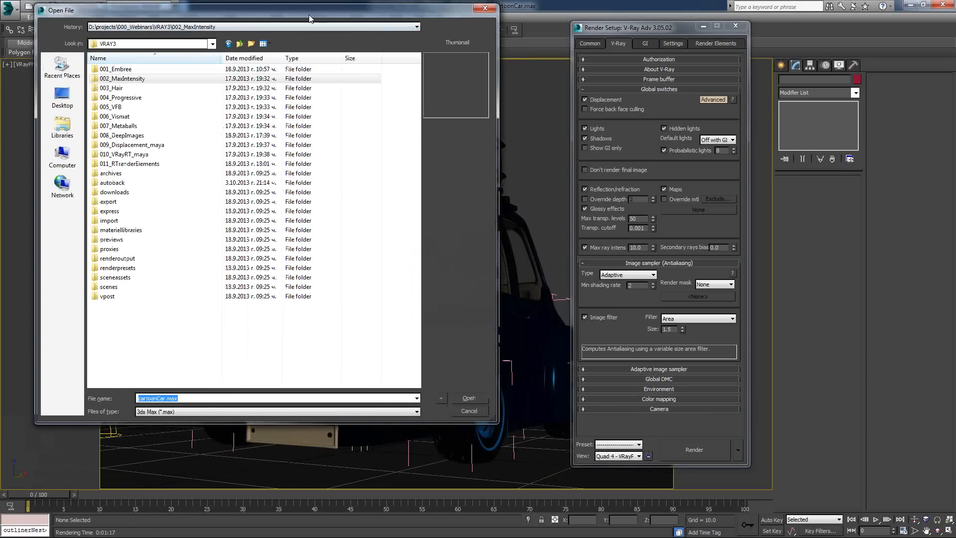
double_click(183, 97)
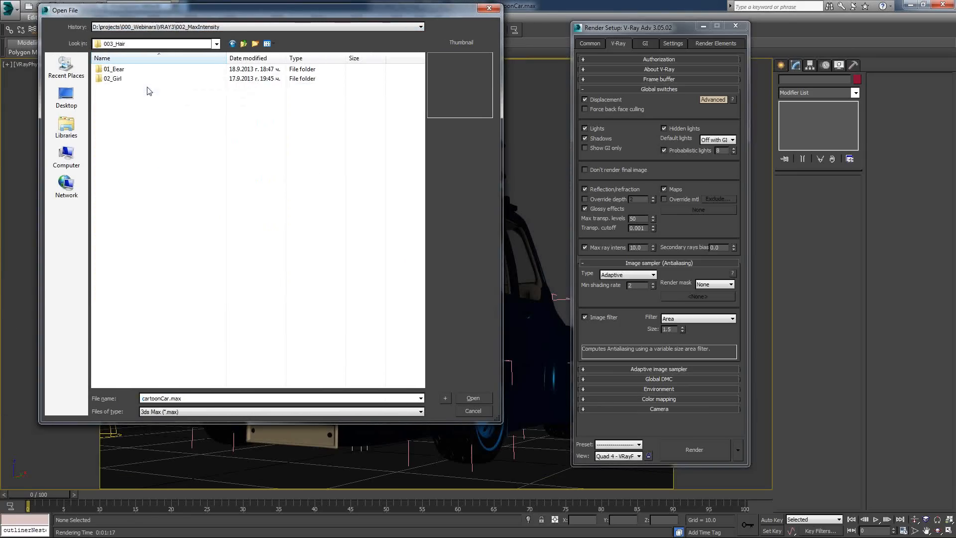
double_click(117, 69)
click(115, 79)
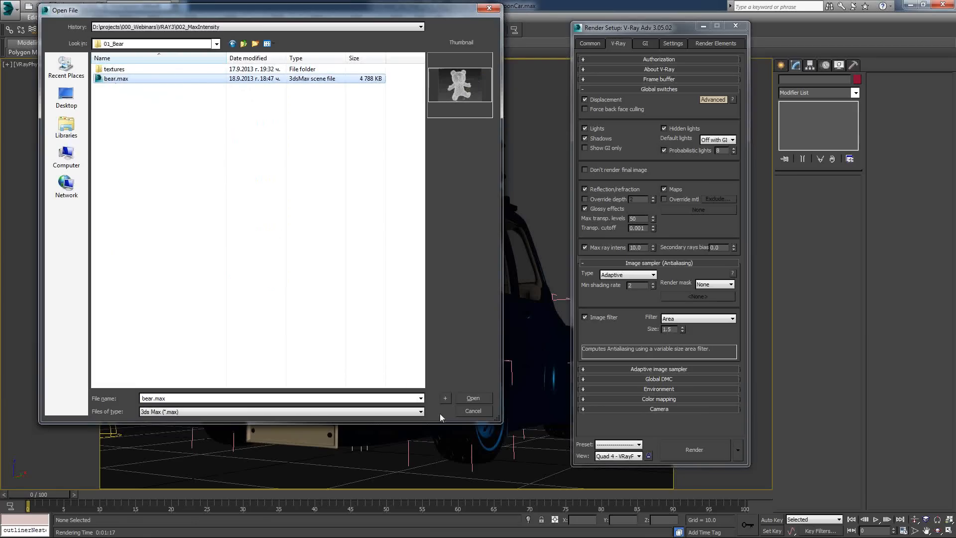
click(476, 398)
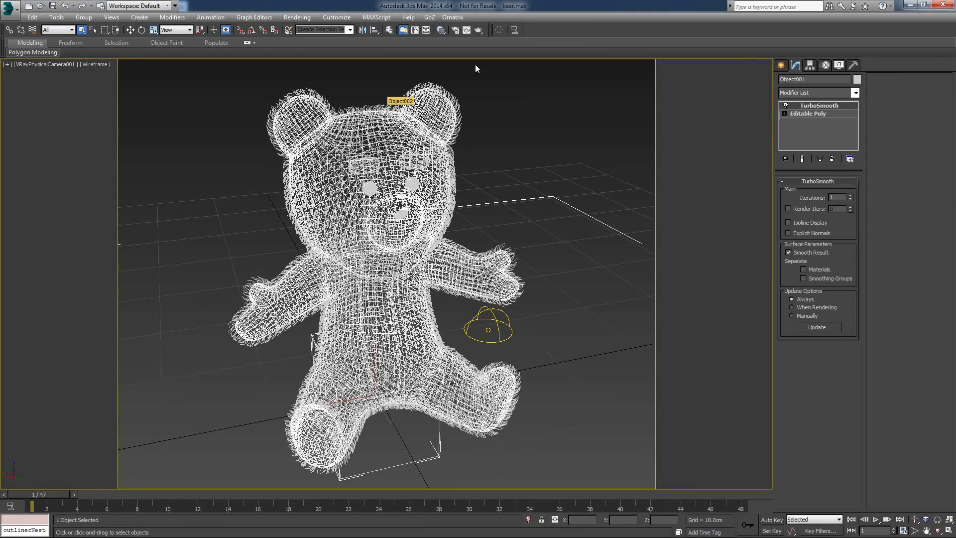
Open the bear scene's render settings and review the image sampler types and global illumination engines
click(456, 30)
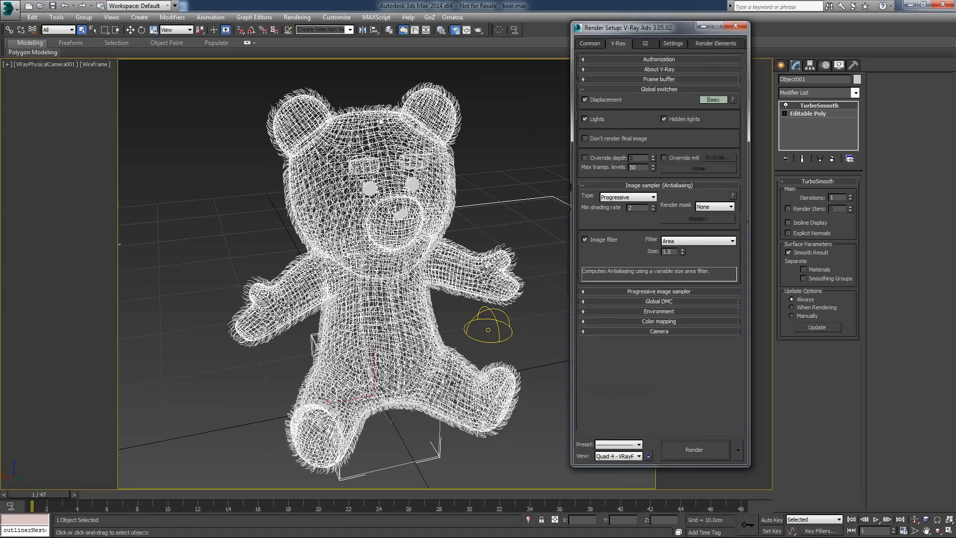
drag(602, 28, 509, 29)
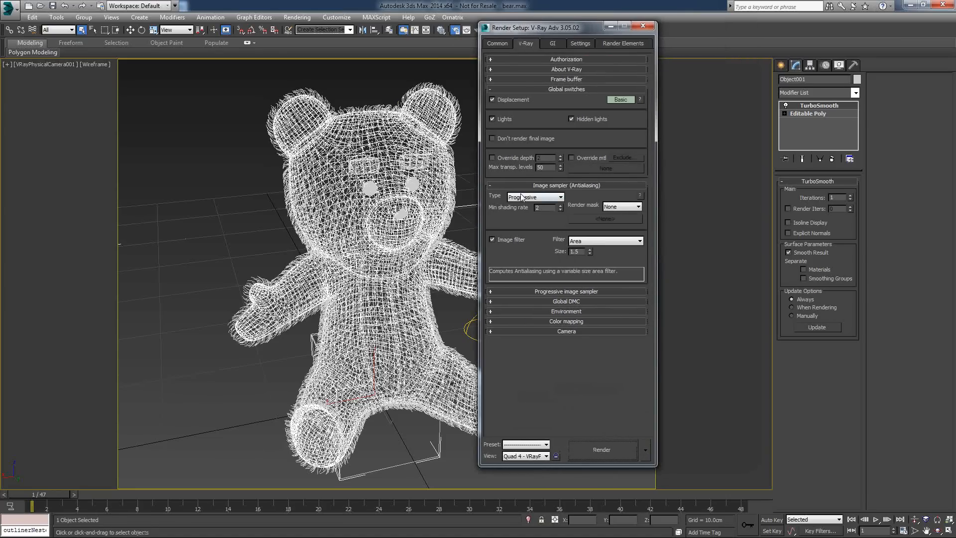
click(550, 199)
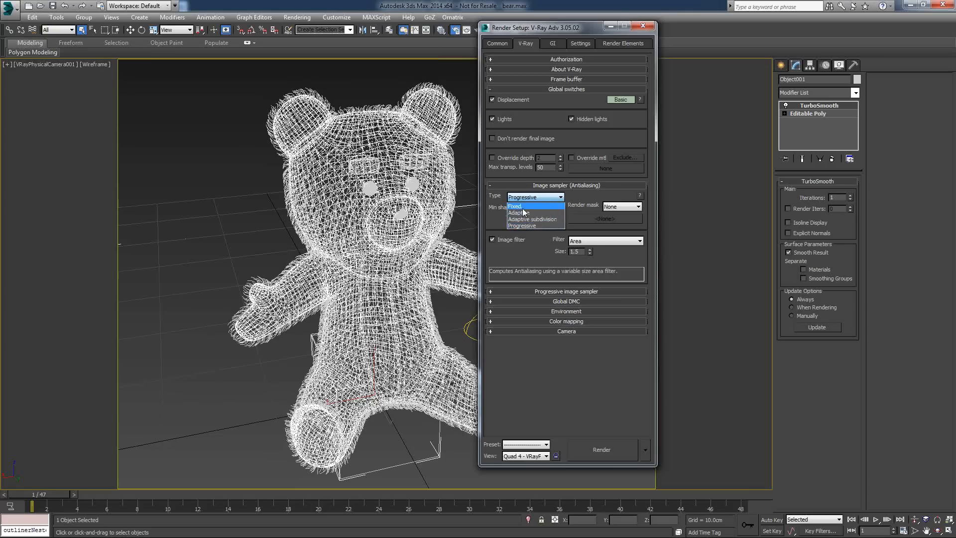
click(494, 223)
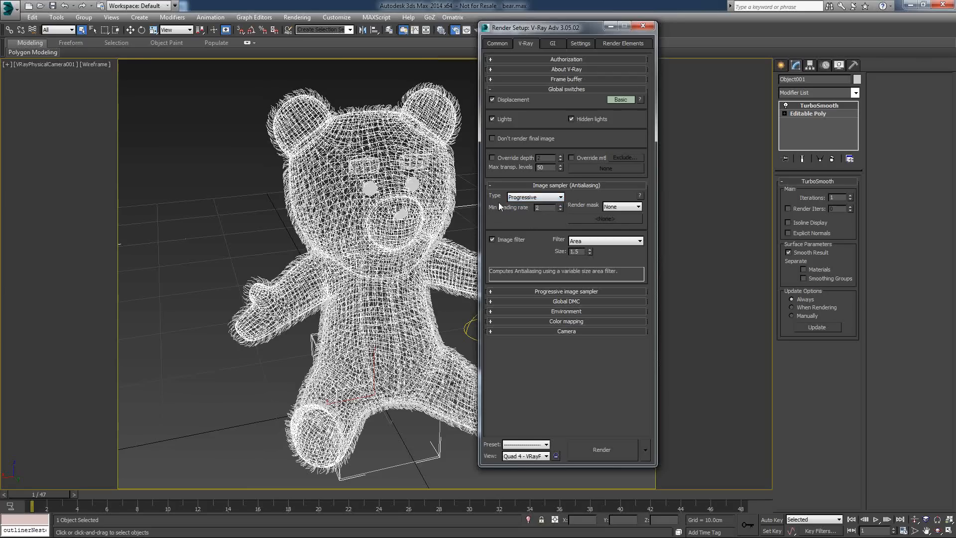
click(554, 44)
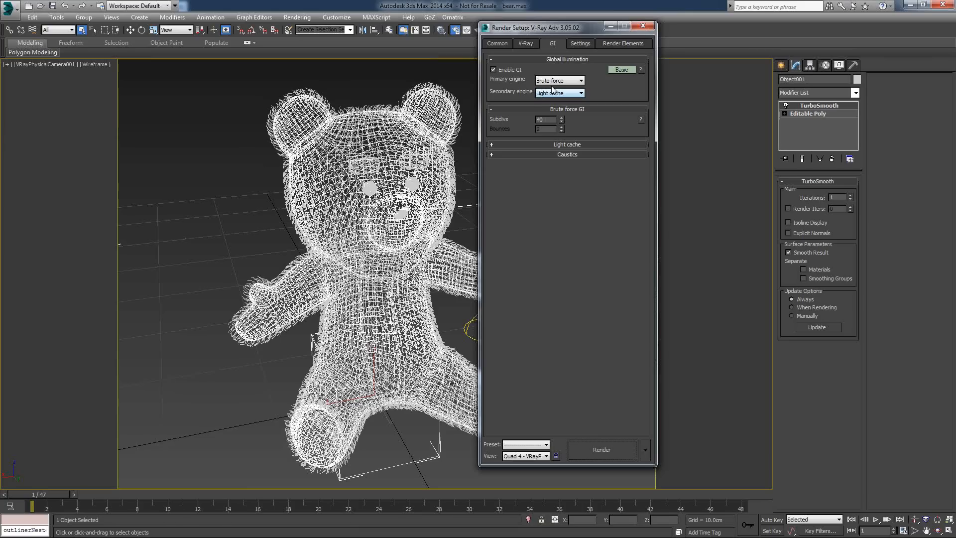
click(526, 43)
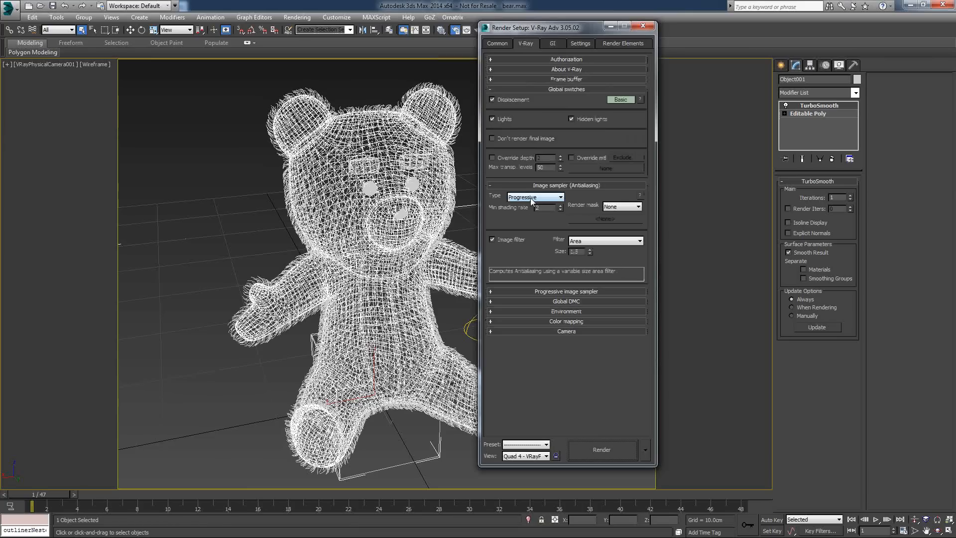
Render the furry bear with the Progressive image sampler and place the frame buffer beside the render settings
click(617, 450)
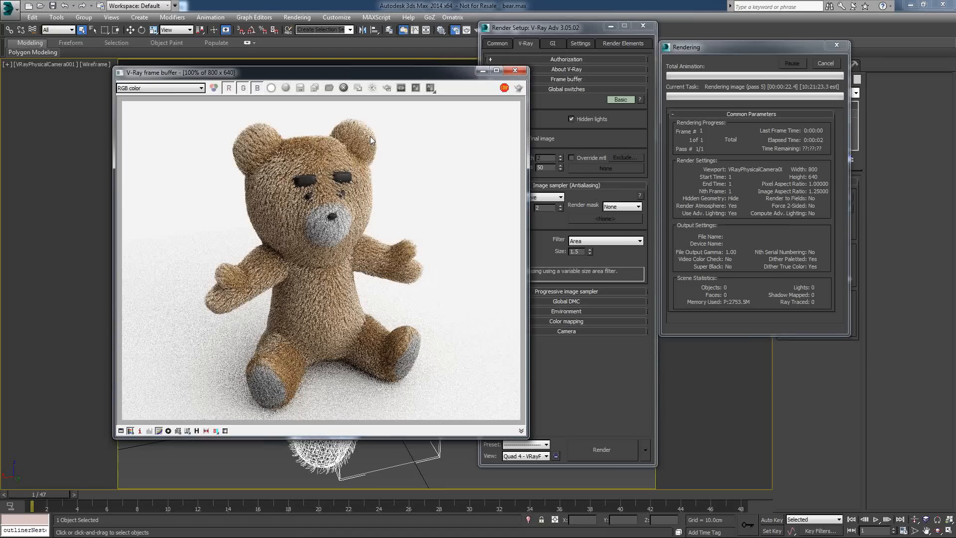
drag(364, 73, 341, 60)
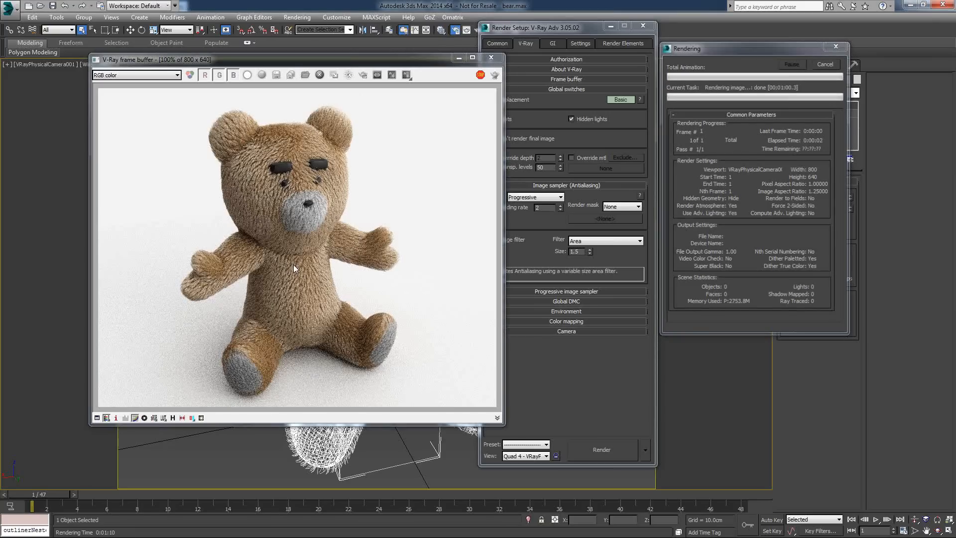
drag(364, 62, 316, 56)
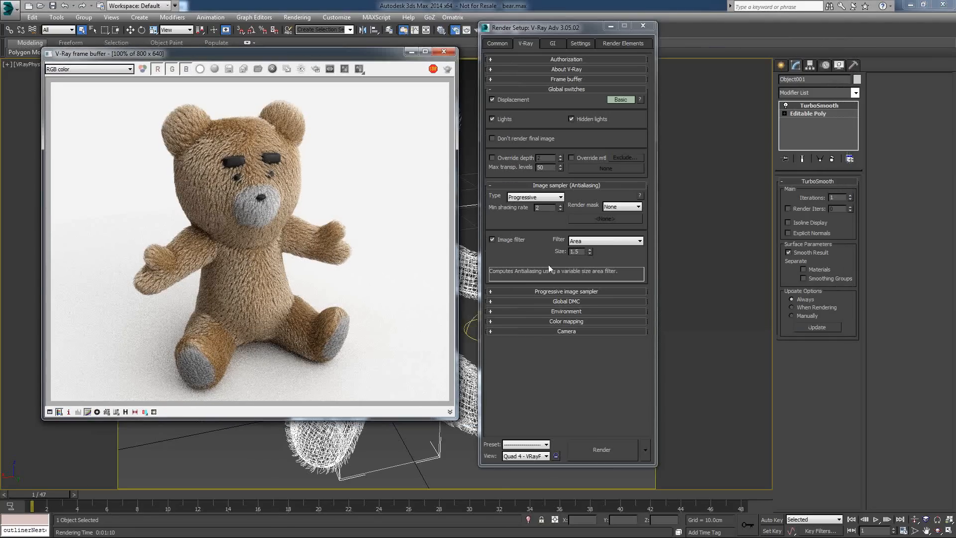
Expand the Progressive image sampler settings and set the render time to 0.0 minutes
click(557, 291)
double_click(544, 321)
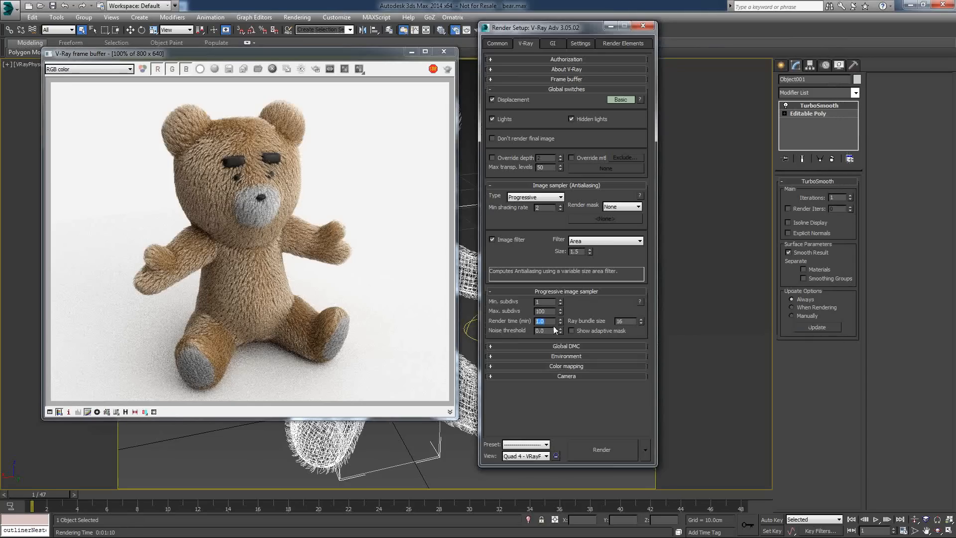
click(552, 321)
double_click(551, 323)
click(498, 44)
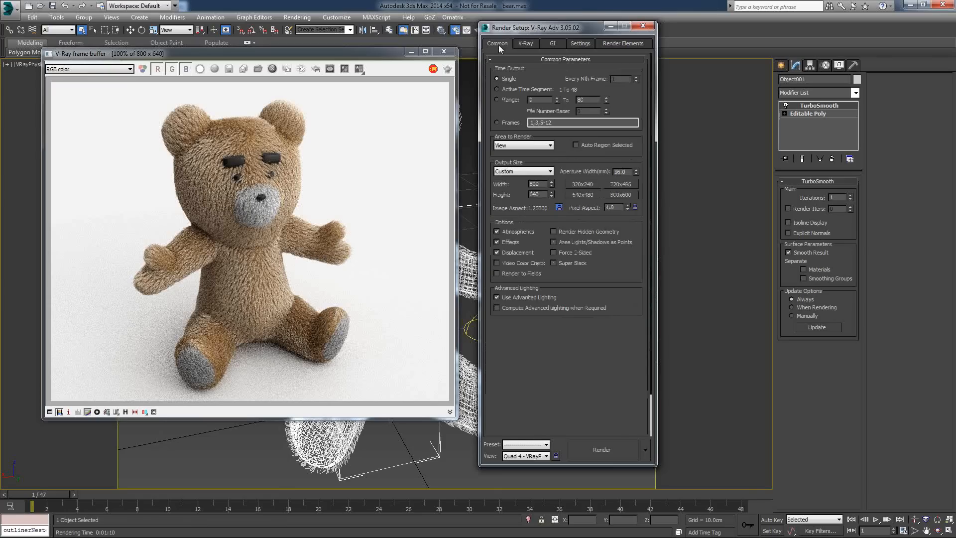
click(526, 43)
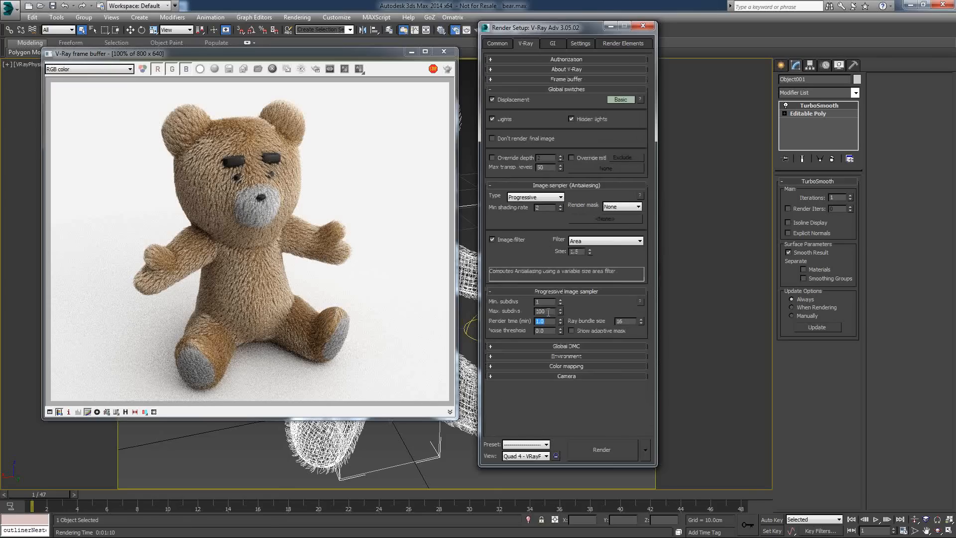
click(548, 321)
click(554, 321)
Switch the image sampler to Adaptive, review its subdivision and threshold settings, and return to the Progressive sampler's settings
click(550, 201)
click(529, 214)
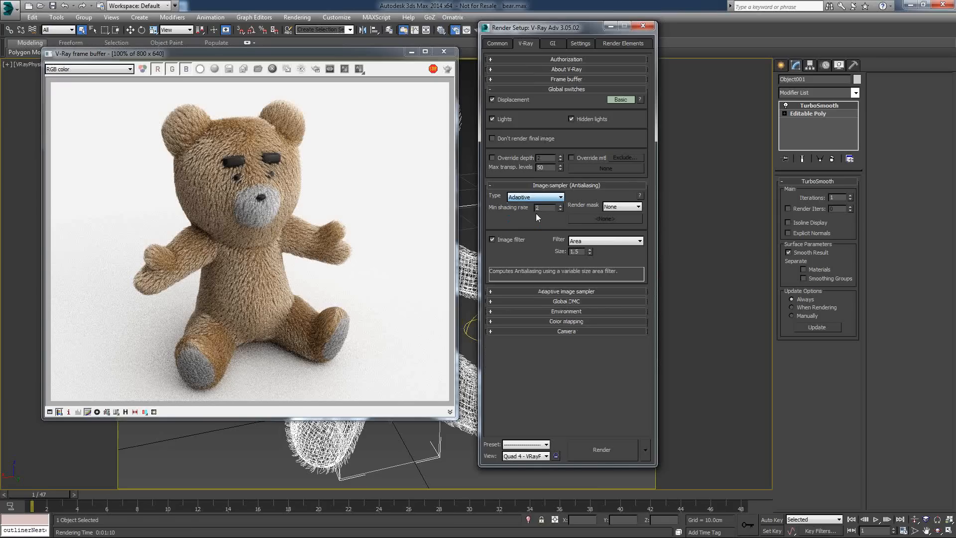
click(552, 290)
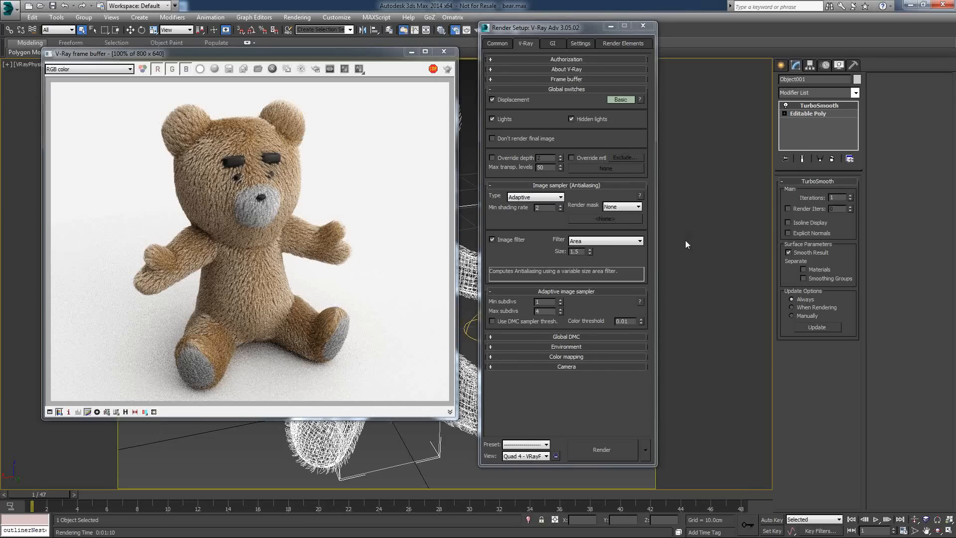
click(532, 199)
click(537, 226)
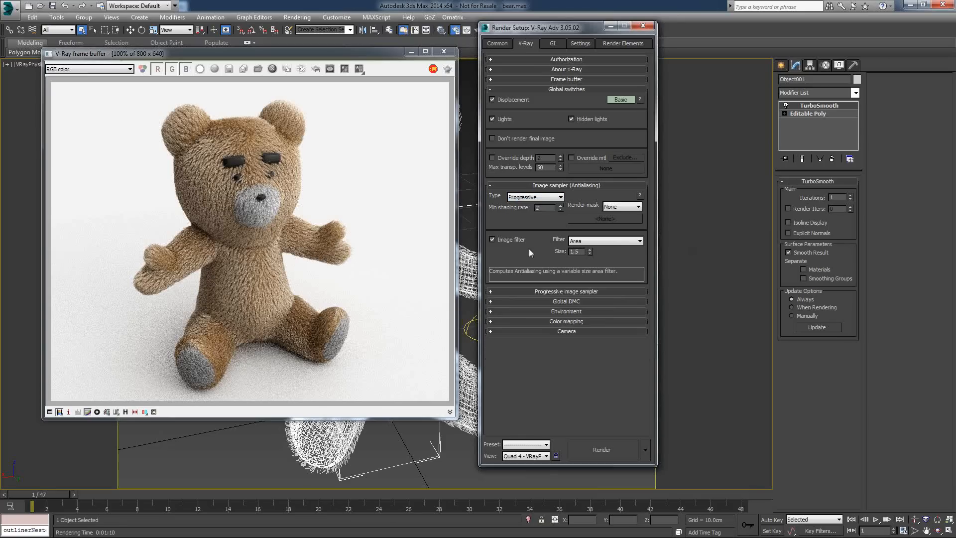
click(554, 288)
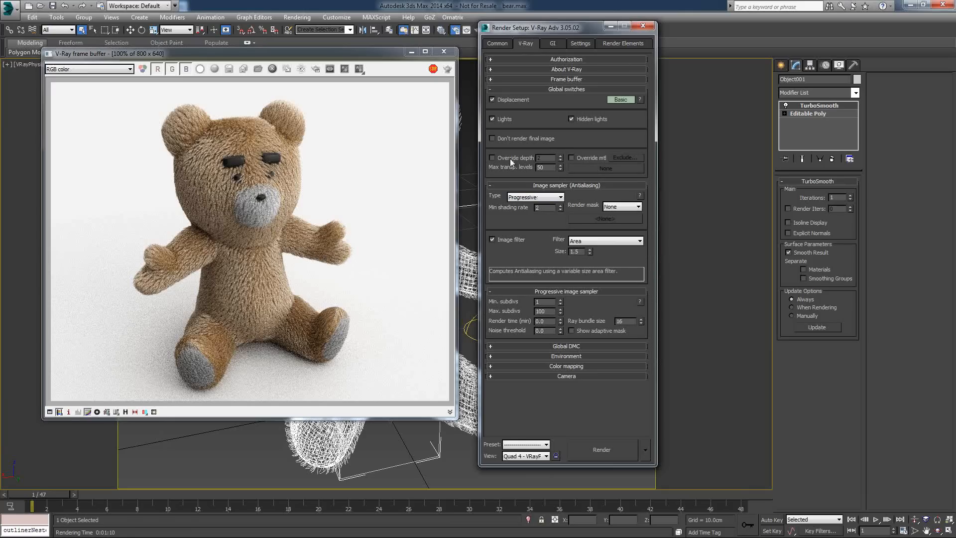
Close the bear render and open grayscaleGirl_2013.max from the 02_Girl folder without saving the bear scene, adopting the file's gamma settings
drag(381, 54, 406, 50)
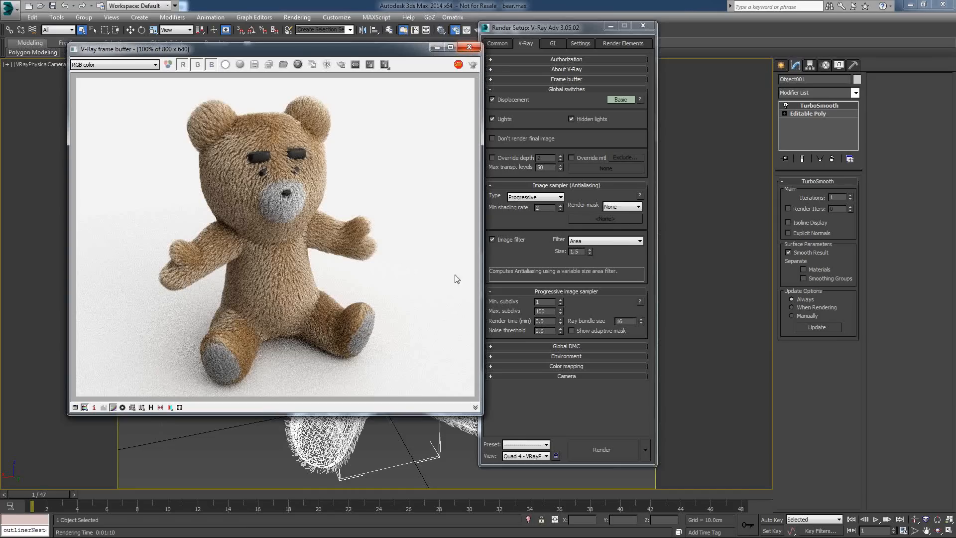
click(468, 48)
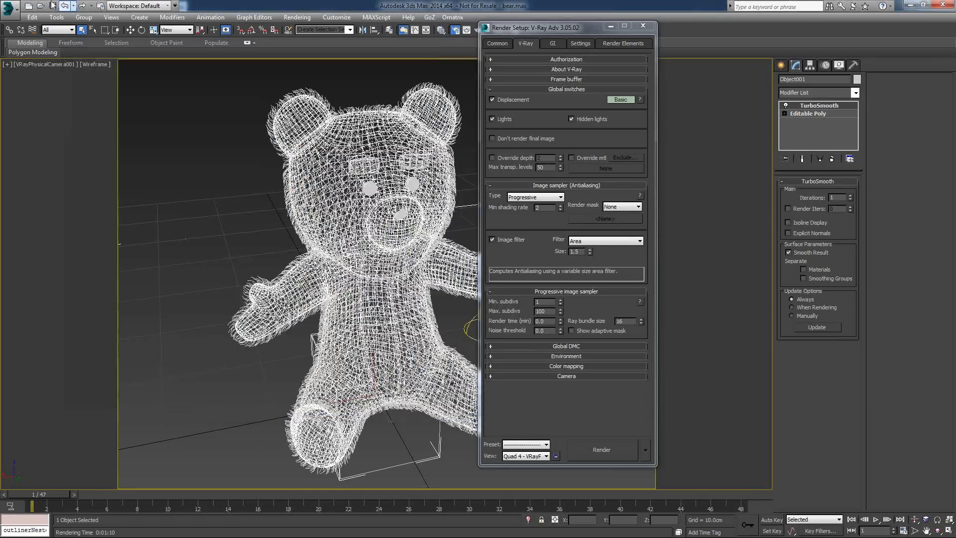
click(9, 9)
click(61, 82)
click(464, 288)
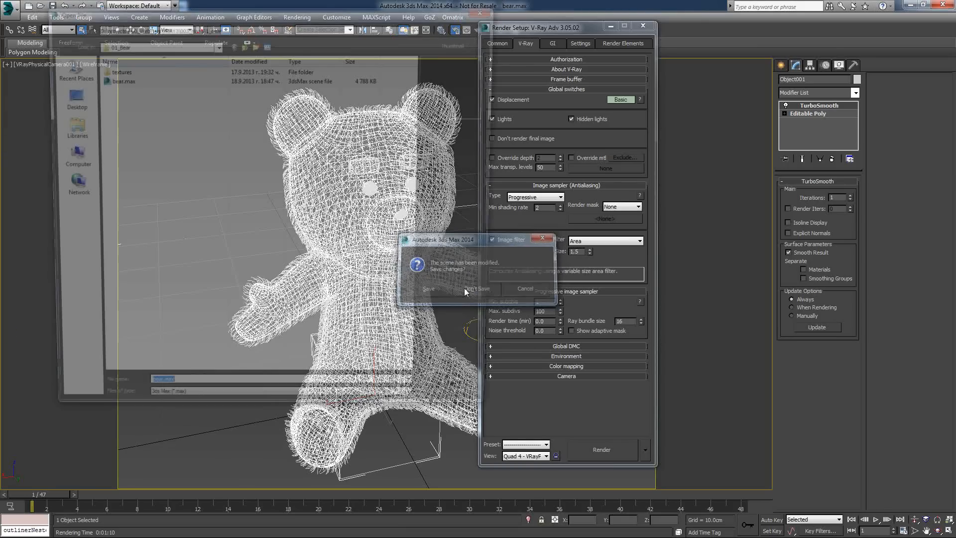
click(244, 45)
double_click(115, 80)
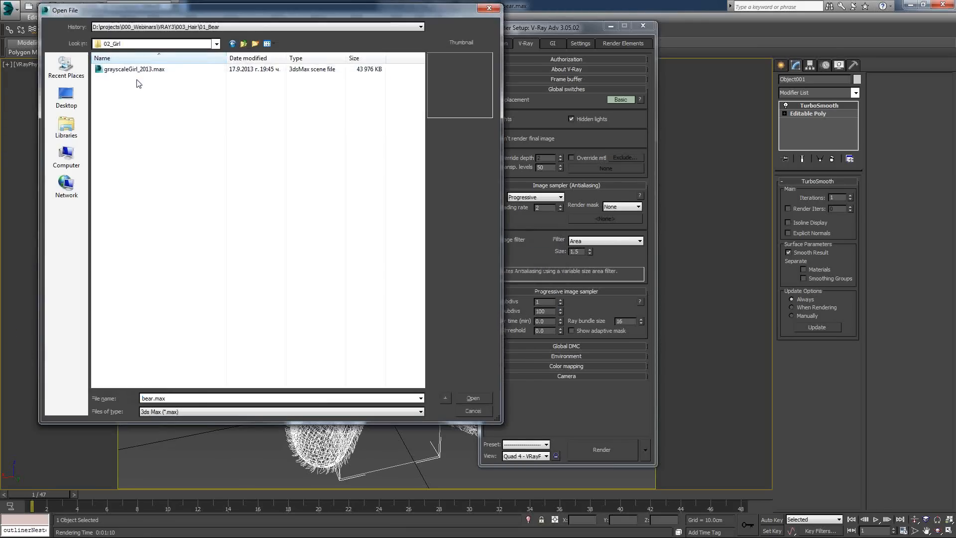
click(110, 70)
double_click(109, 67)
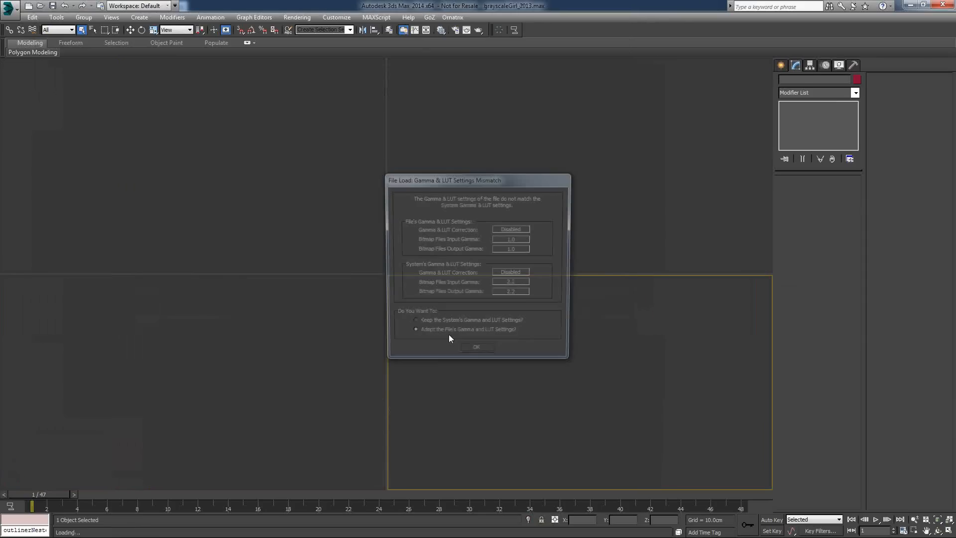
click(476, 352)
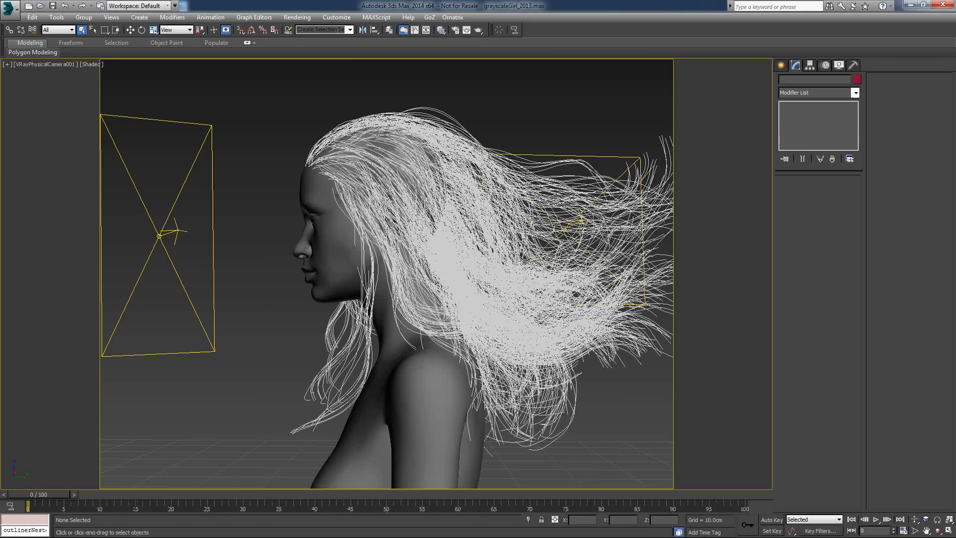
Move the Scene Explorer aside and render the girl with the flowing hair from the physical camera view
drag(175, 155, 120, 102)
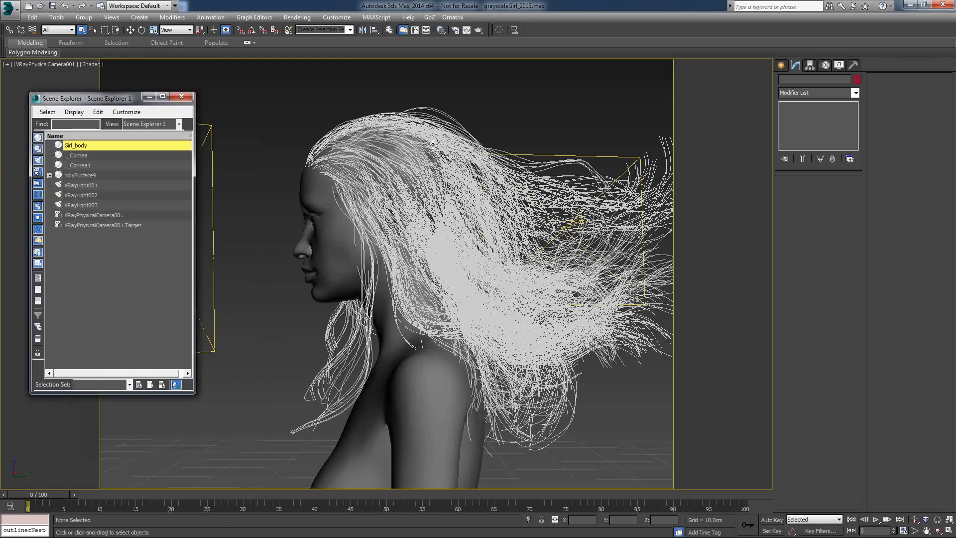
click(477, 31)
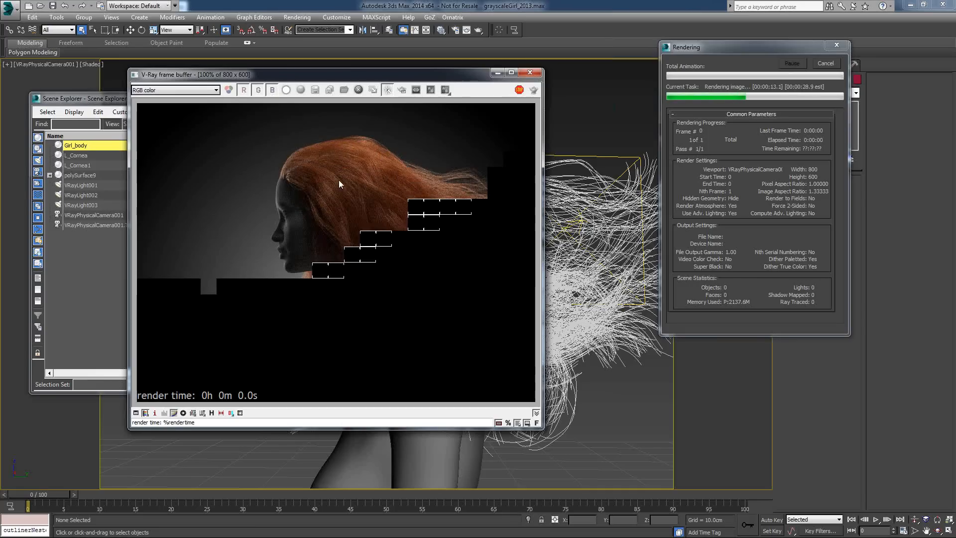
click(387, 94)
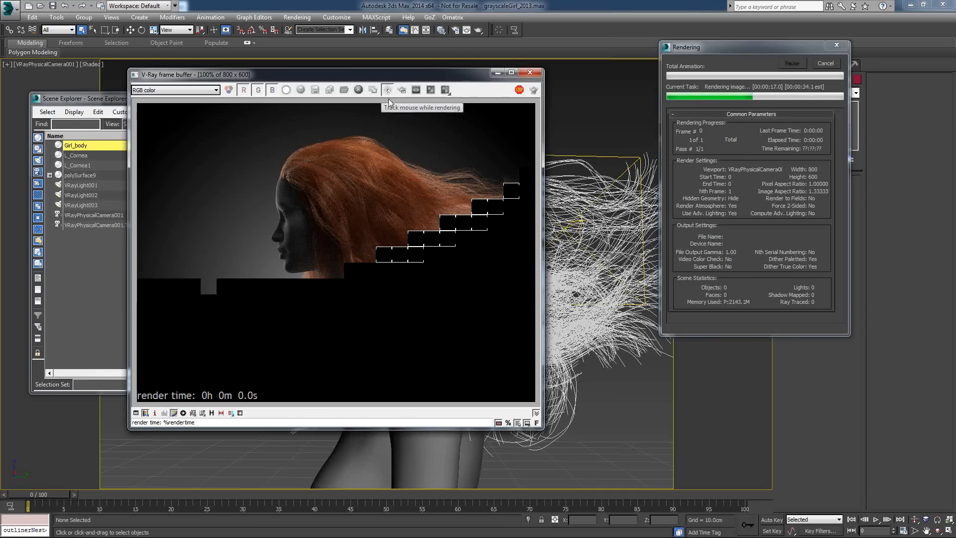
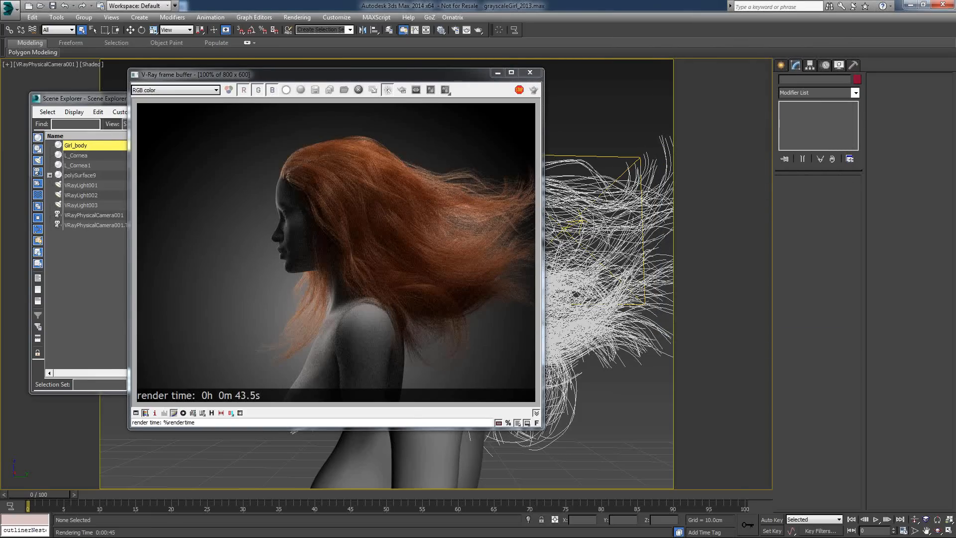
Pick the hair's material from the viewport into the Slate Material Editor and show the HAIR VRayHairMtl parameters
key(m)
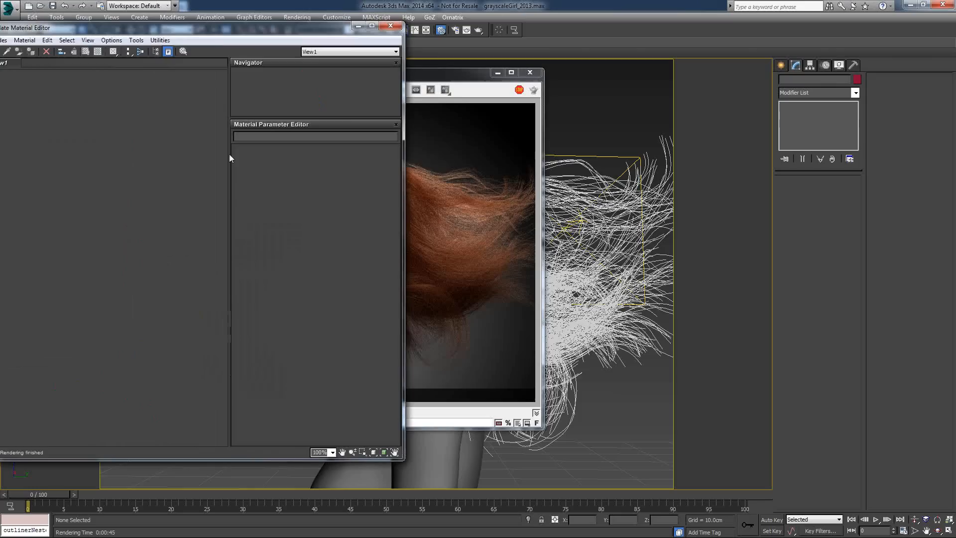
drag(264, 34, 383, 54)
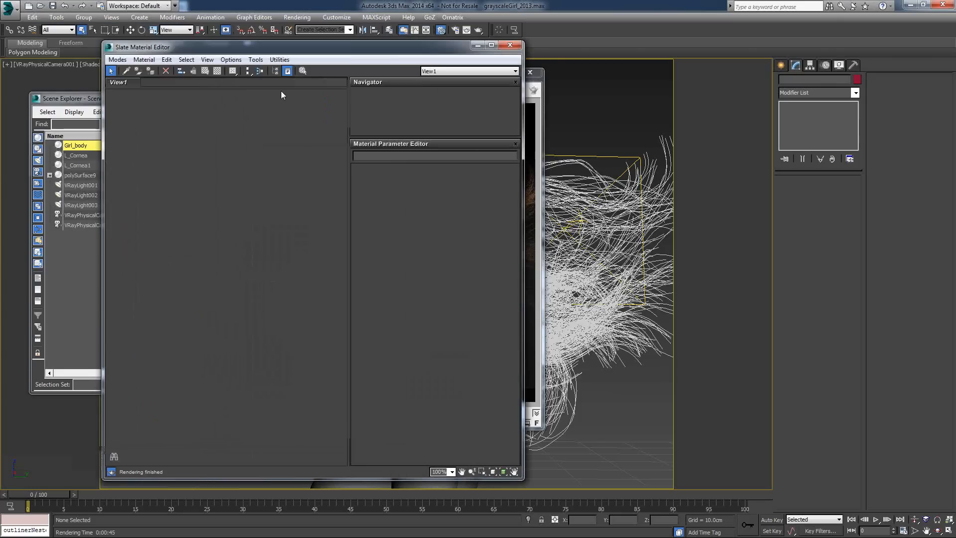
click(126, 71)
click(664, 168)
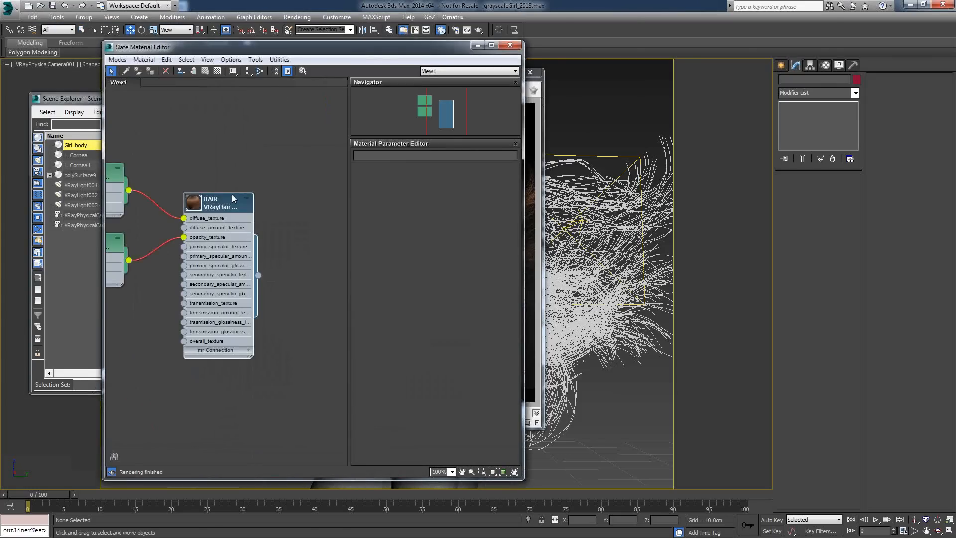
click(231, 194)
middle_drag(234, 139, 259, 133)
double_click(257, 193)
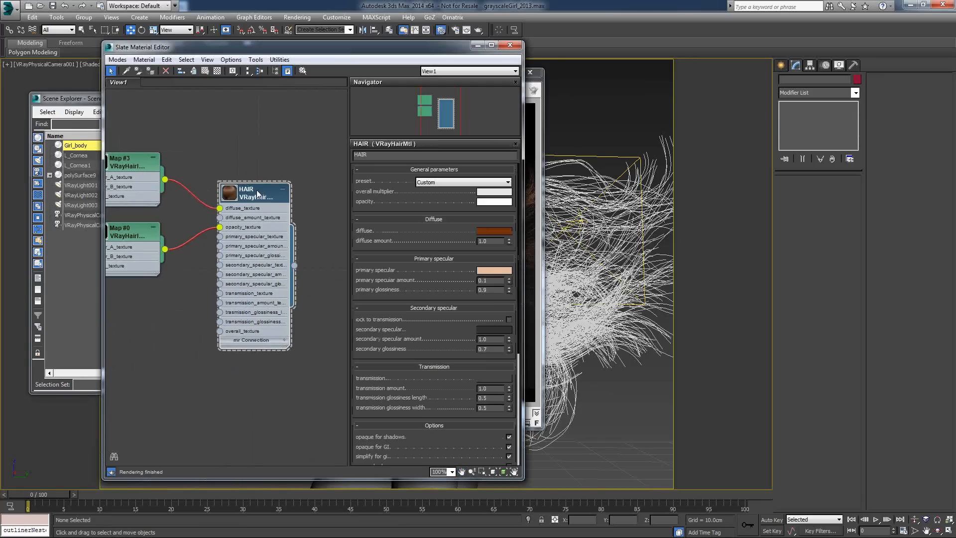
Review the hair material's diffuse, specular, transmission, option and map settings, and bring the rendered girl back into view
scroll(398, 237, down, 5)
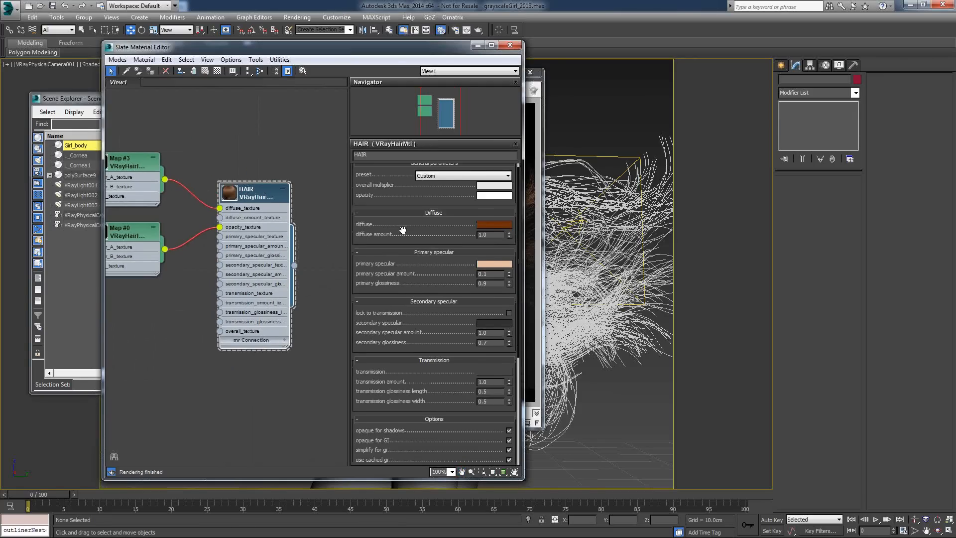
scroll(398, 237, down, 5)
scroll(400, 238, up, 1)
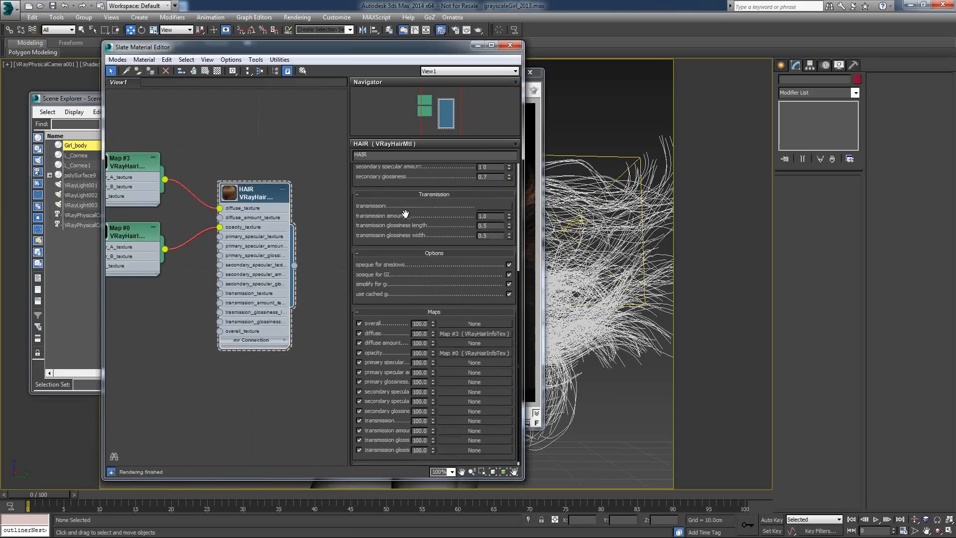
scroll(406, 241, up, 6)
scroll(406, 241, up, 2)
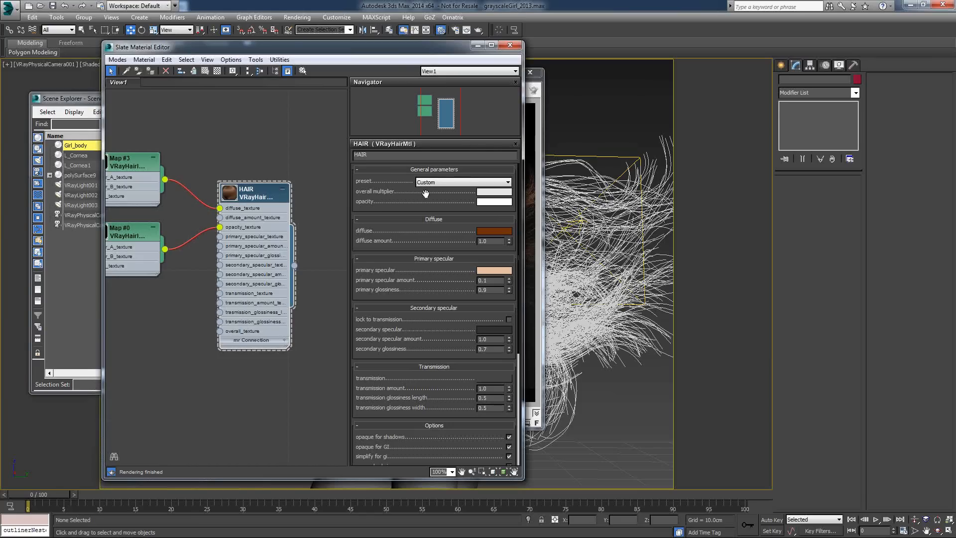
click(534, 117)
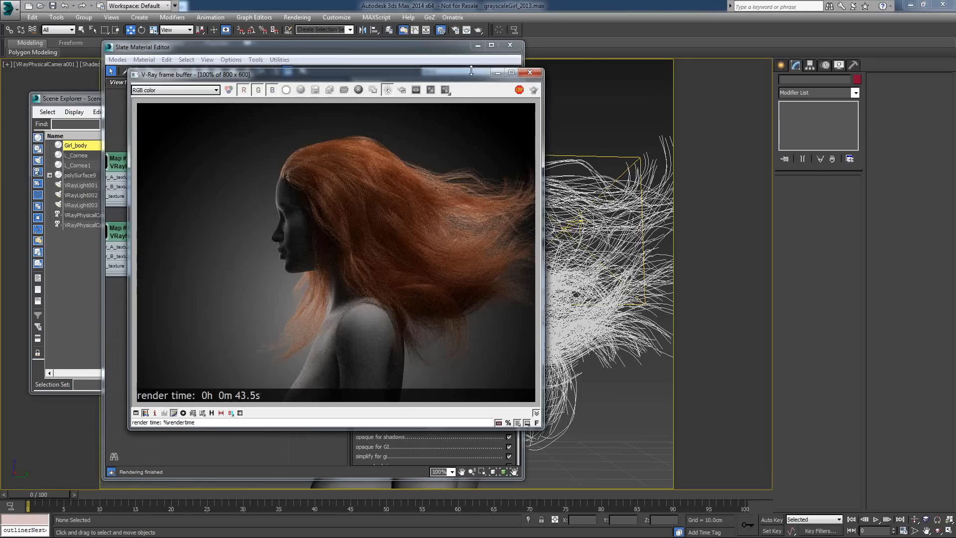
drag(471, 71, 526, 68)
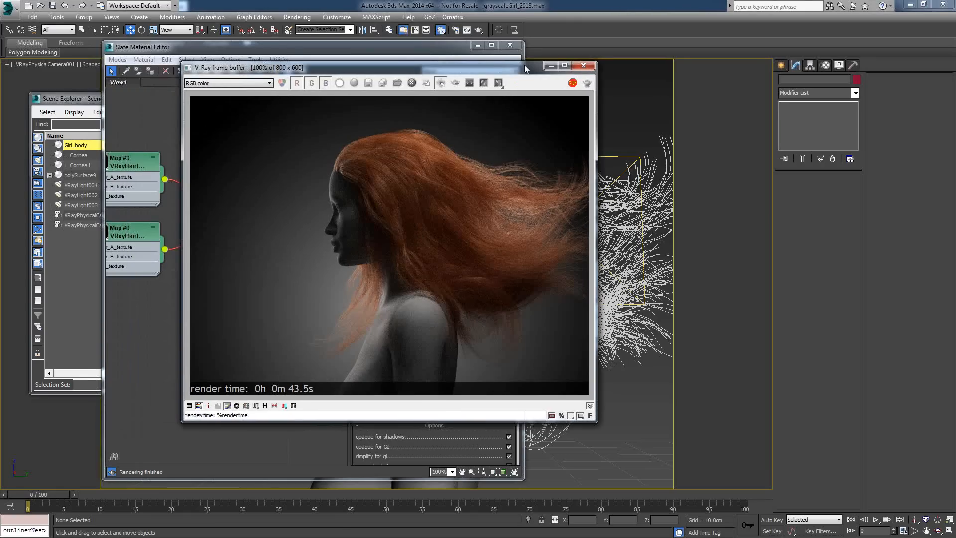
Close the girl render and open start.max from the 004_Progressive folder without saving the girl scene, adopting the file's gamma settings
click(583, 66)
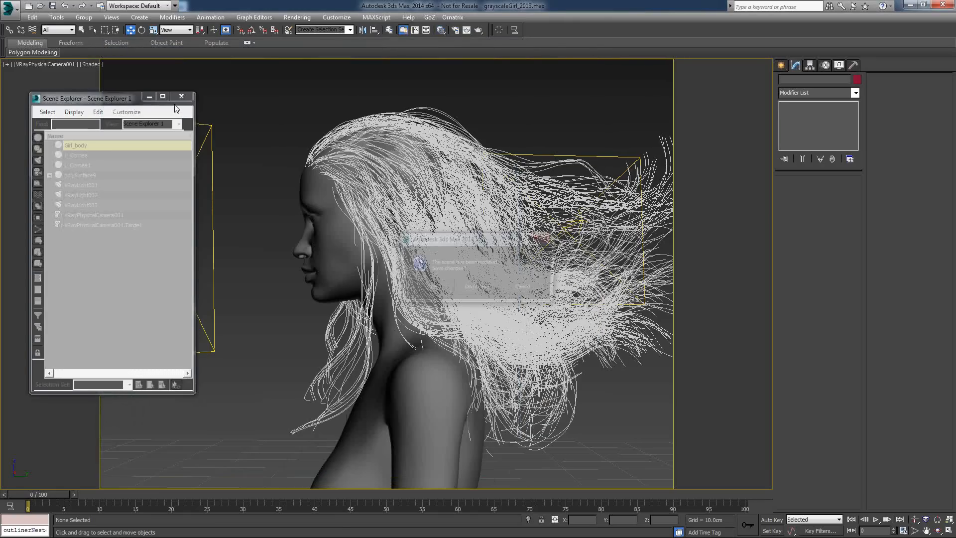
click(494, 288)
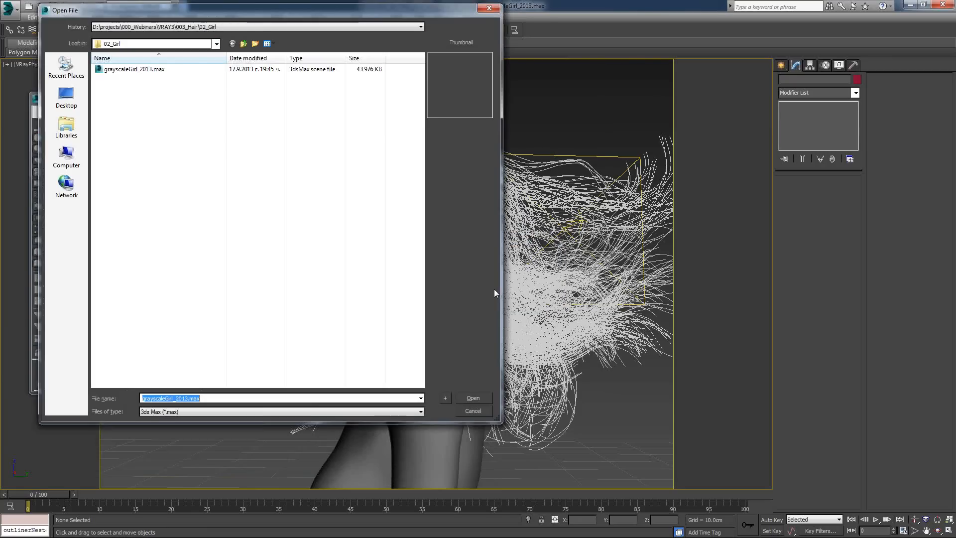
click(244, 43)
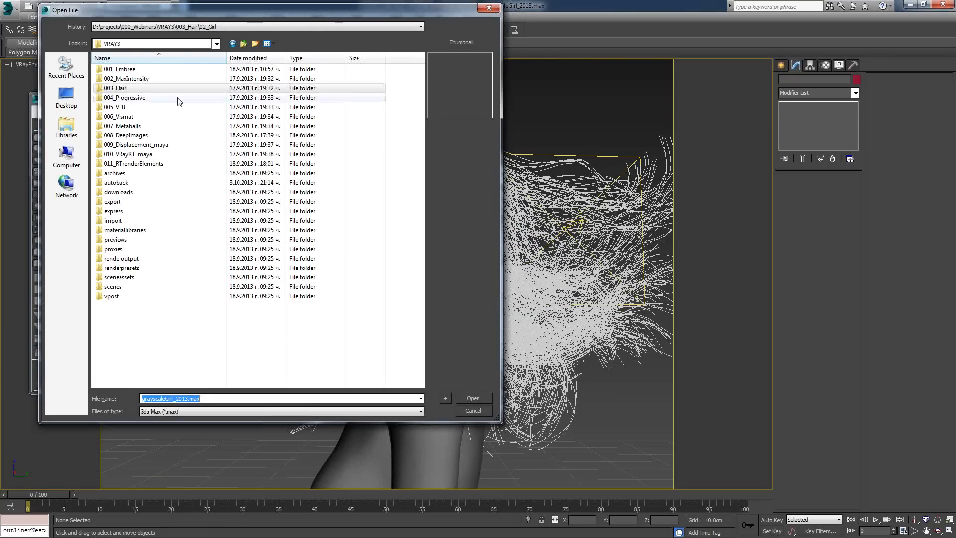
double_click(179, 100)
click(139, 79)
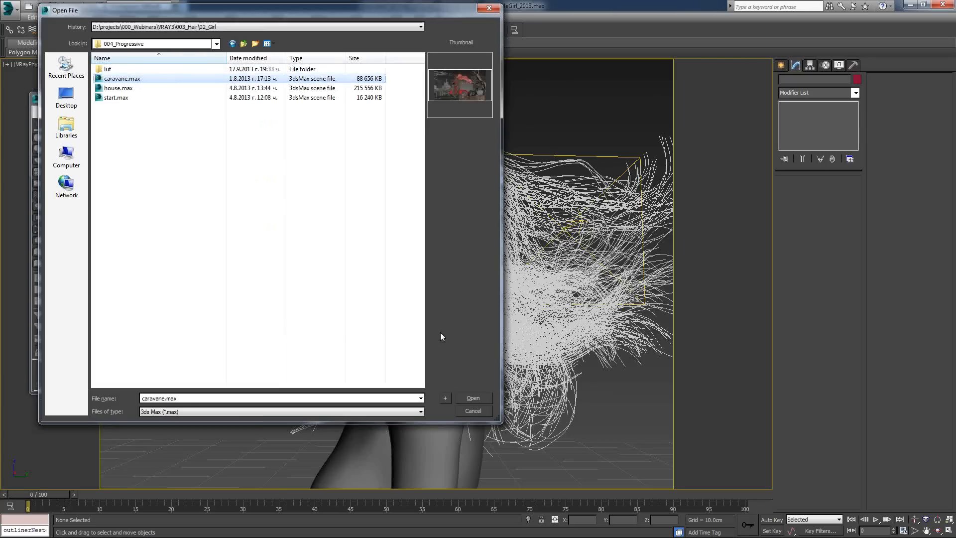
click(128, 89)
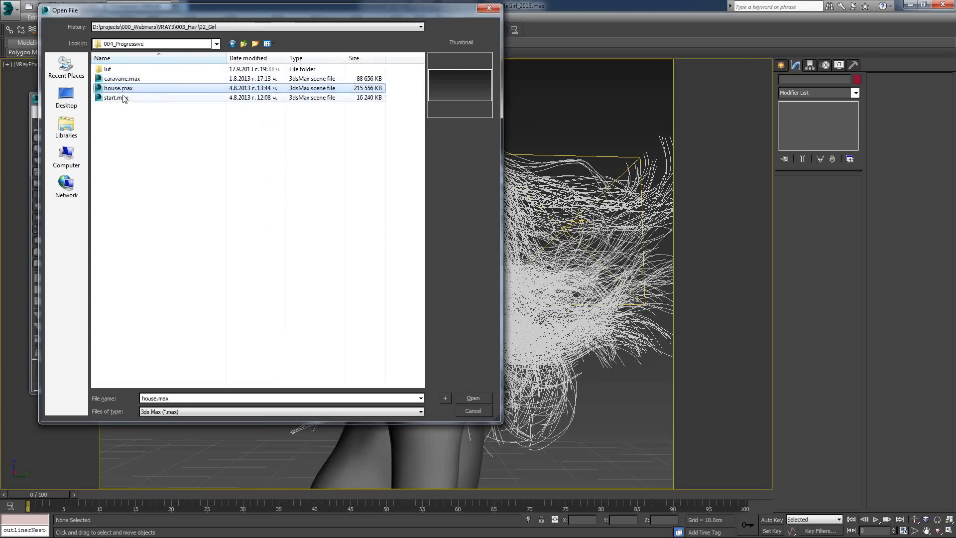
click(126, 100)
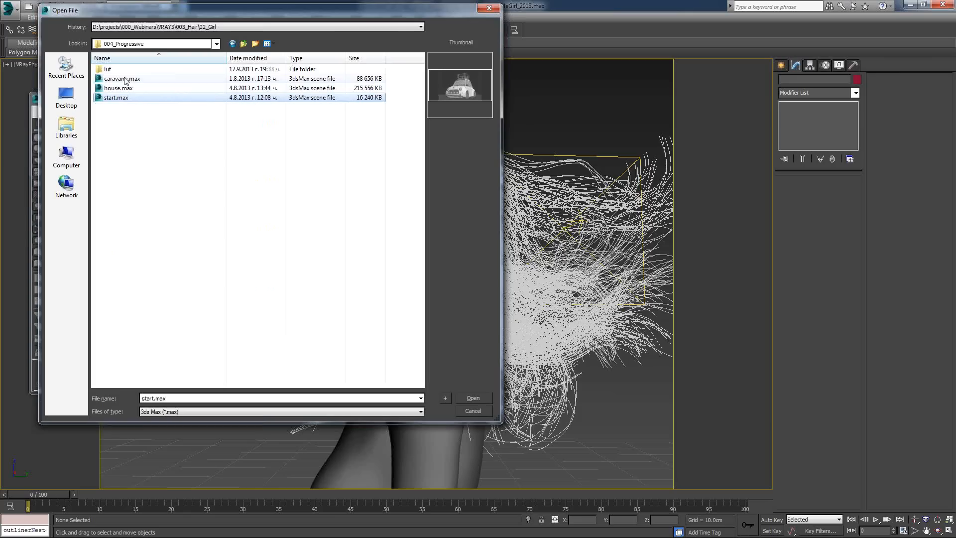
click(469, 394)
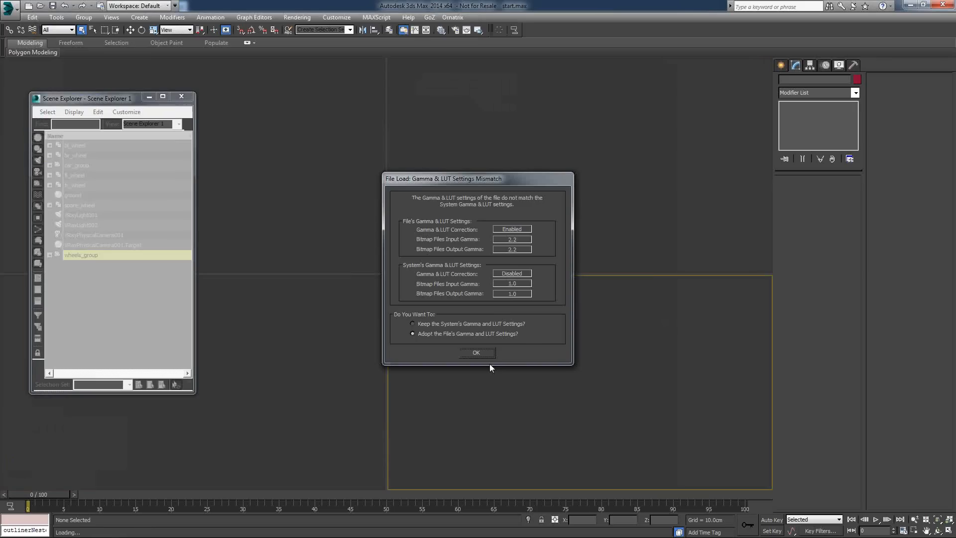
click(487, 355)
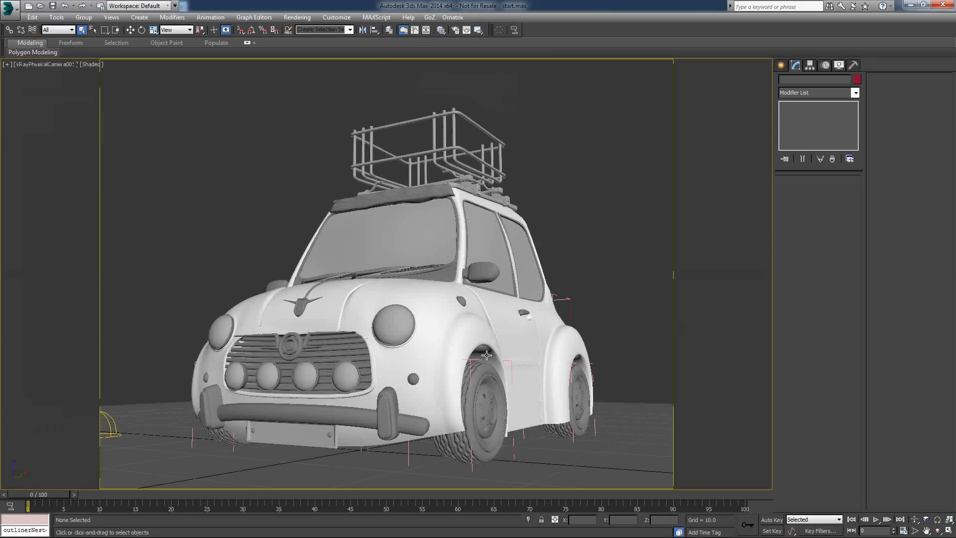
Set the car scene's image sampler to Progressive in the render settings, render the car, and stop the rendering after several passes
click(455, 31)
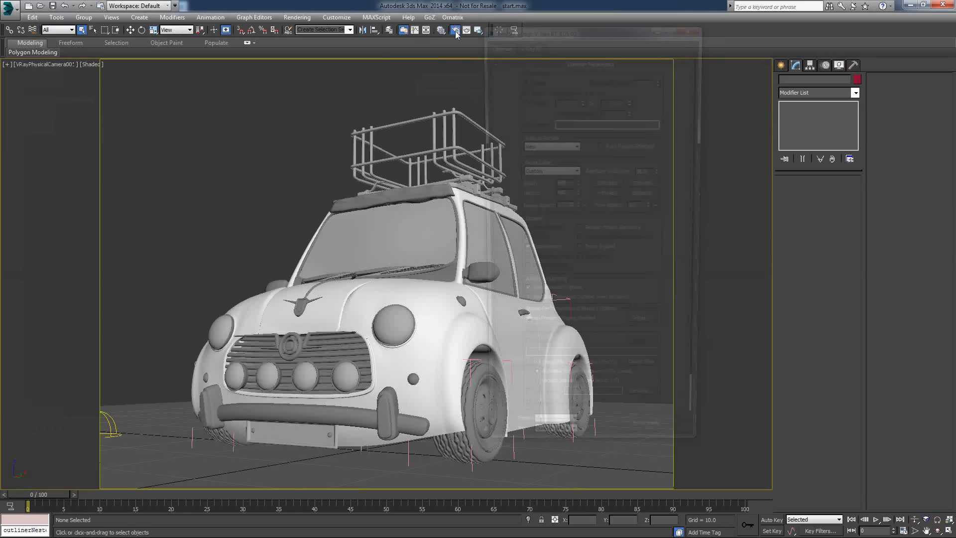
click(653, 463)
click(727, 466)
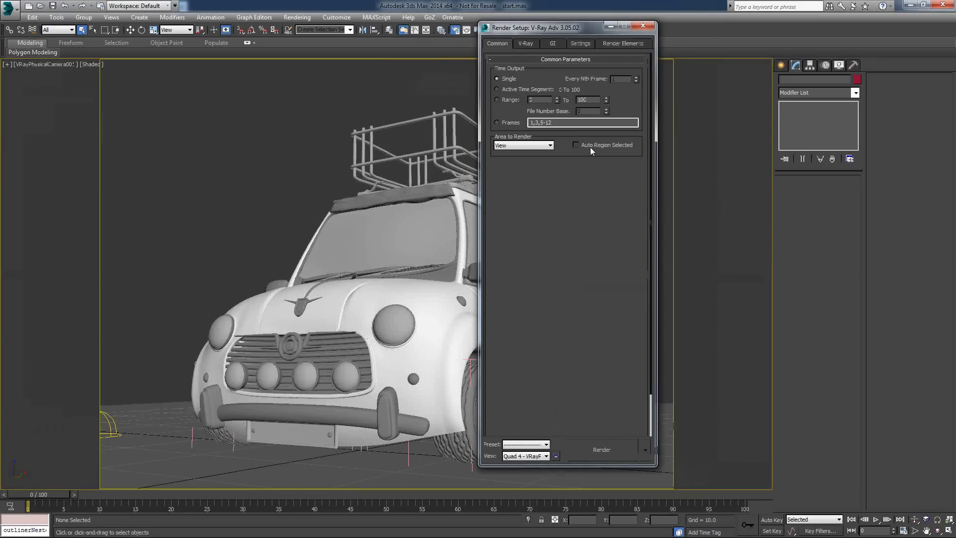
click(536, 198)
click(538, 222)
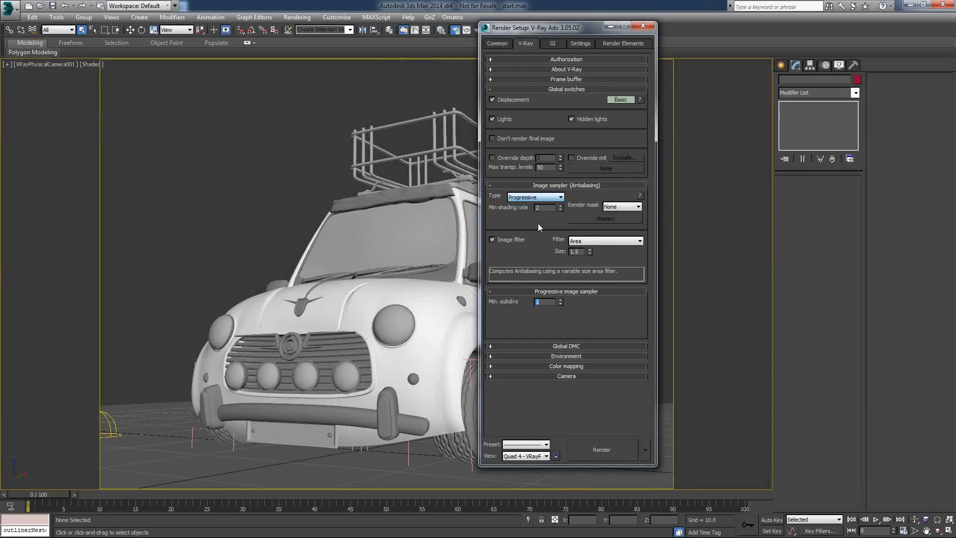
click(609, 451)
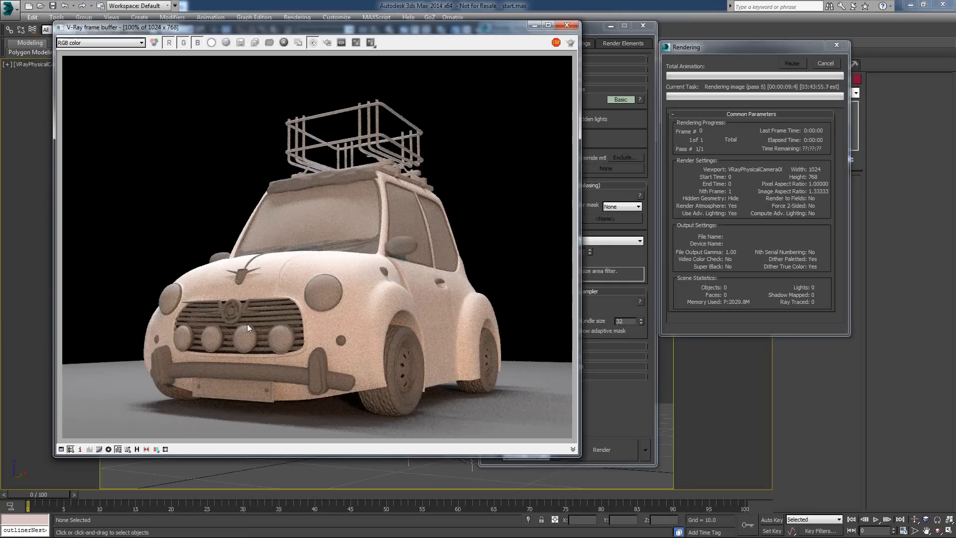
click(829, 67)
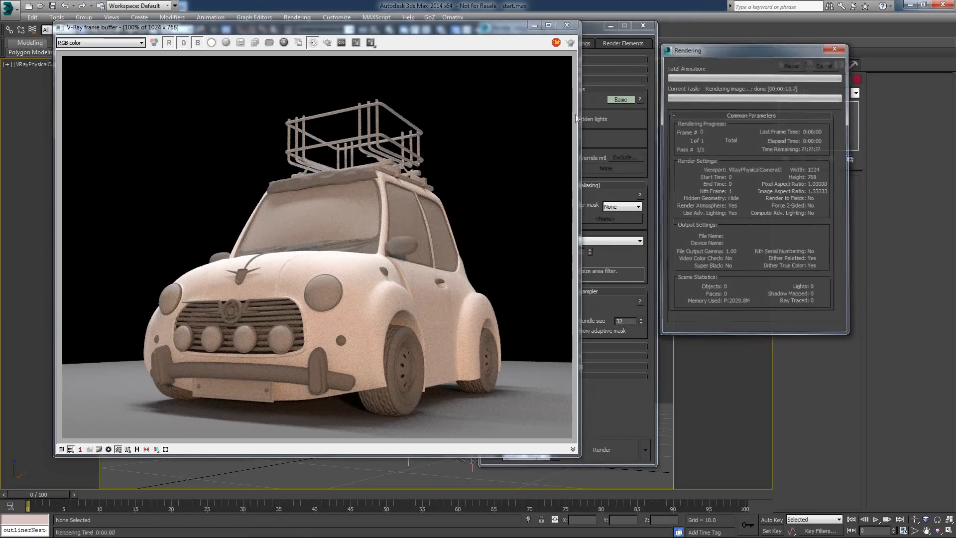
Set the Progressive sampler's noise threshold to 0.05, show the adaptive mask, and render the car again to inspect the roof rack
drag(594, 25, 710, 21)
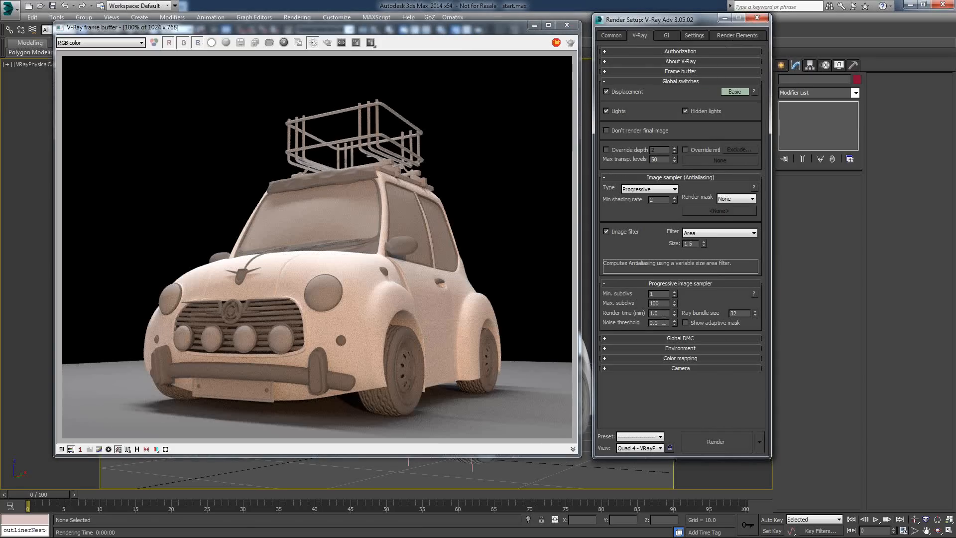
text(5)
key(Return)
click(718, 444)
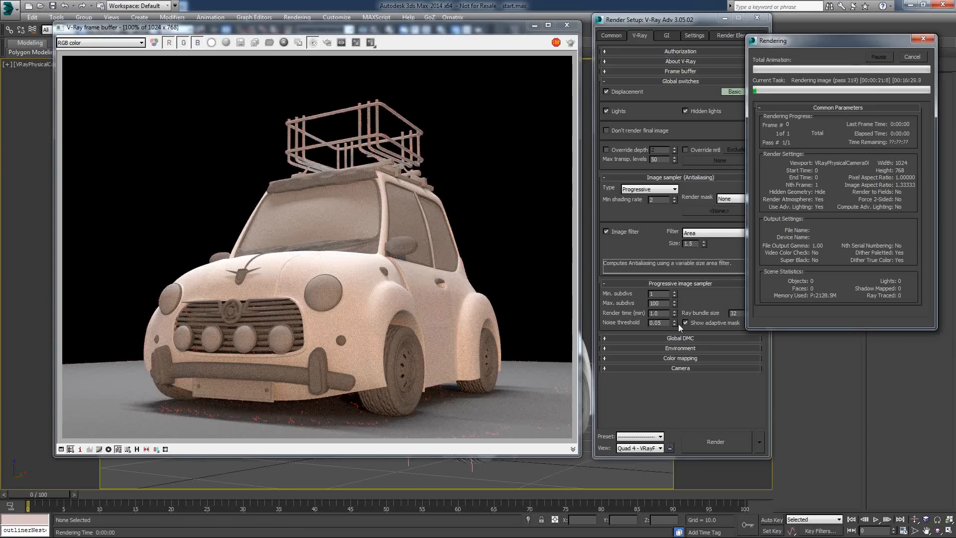
scroll(356, 127, up, 3)
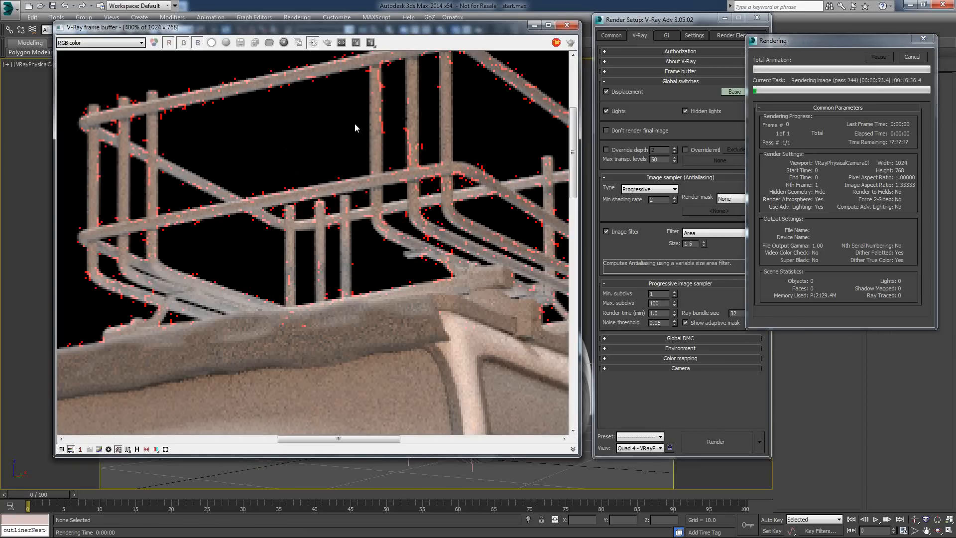
Examine the remaining adaptive mask and noise on the roof rack and around the car's front bumper and wheel
scroll(355, 128, up, 1)
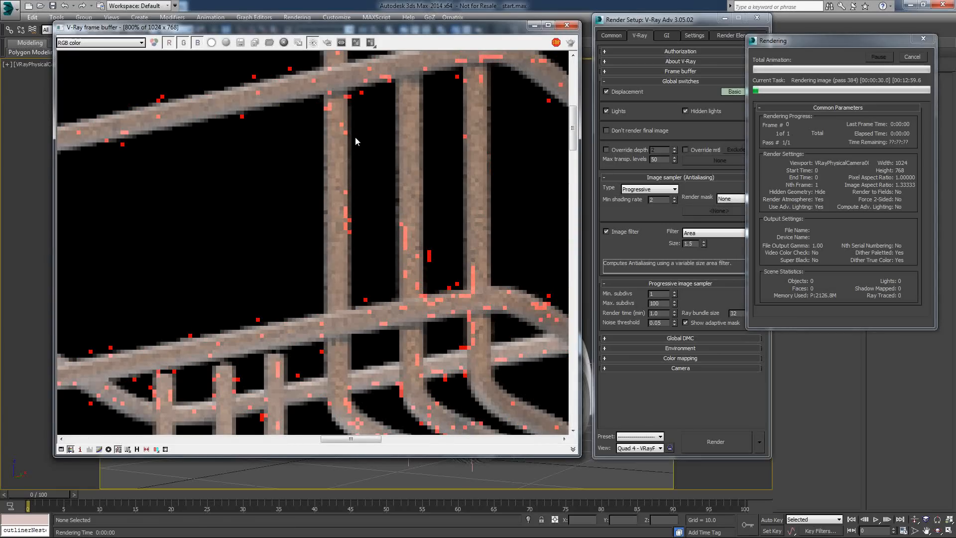
middle_drag(355, 137, 317, 173)
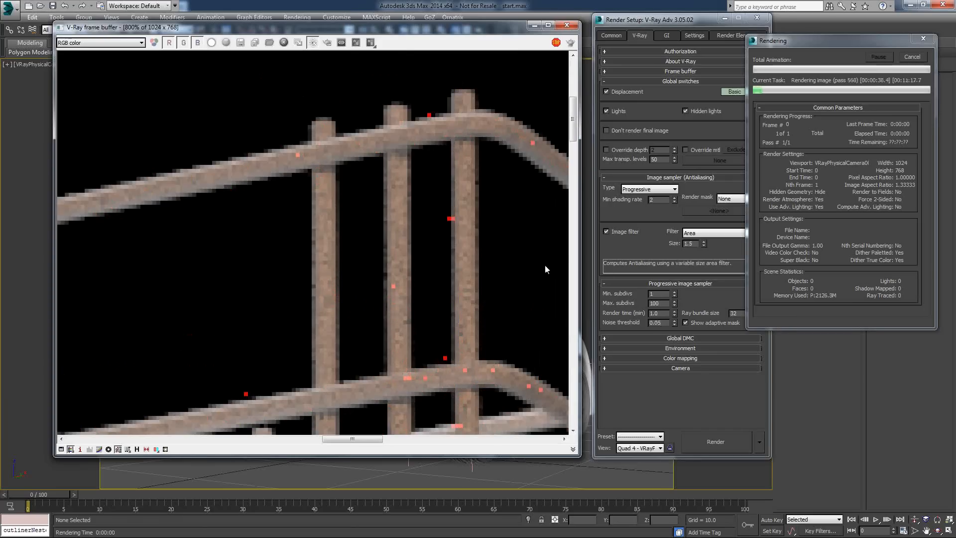
scroll(545, 269, down, 1)
middle_drag(473, 330, 452, 223)
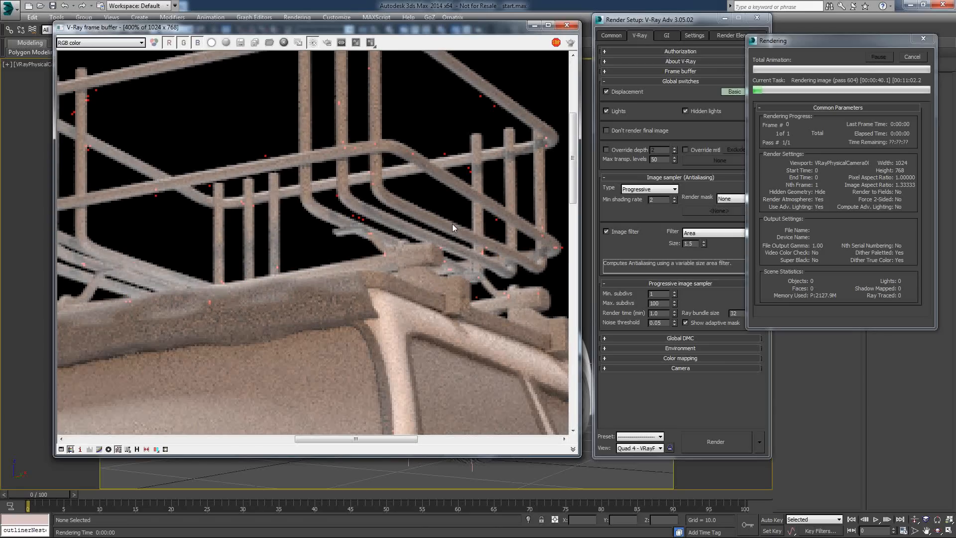
scroll(452, 223, down, 2)
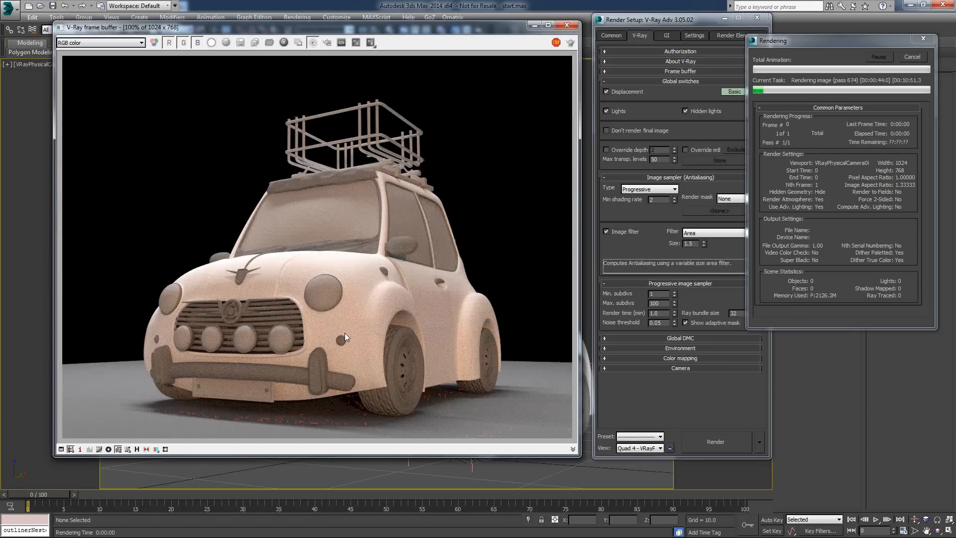
scroll(345, 333, up, 1)
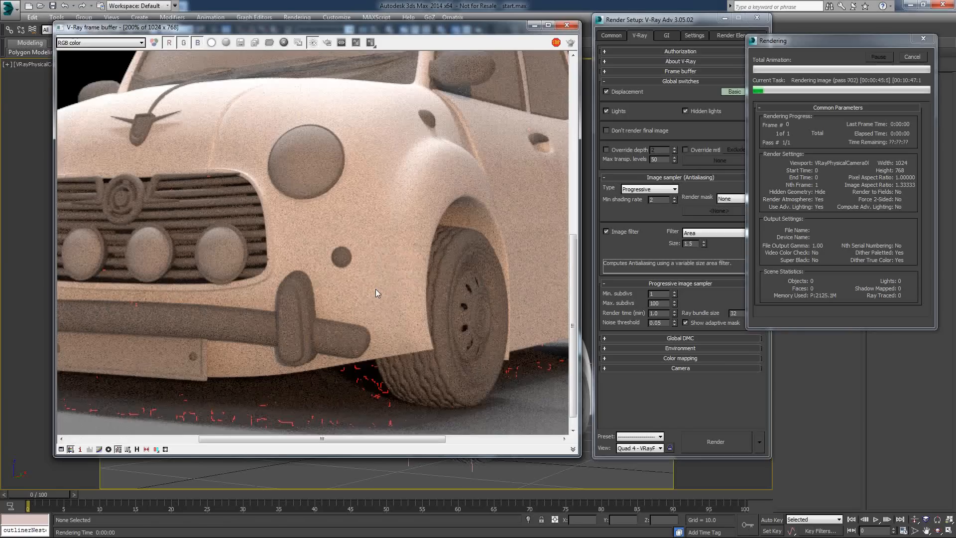
middle_drag(542, 335, 536, 317)
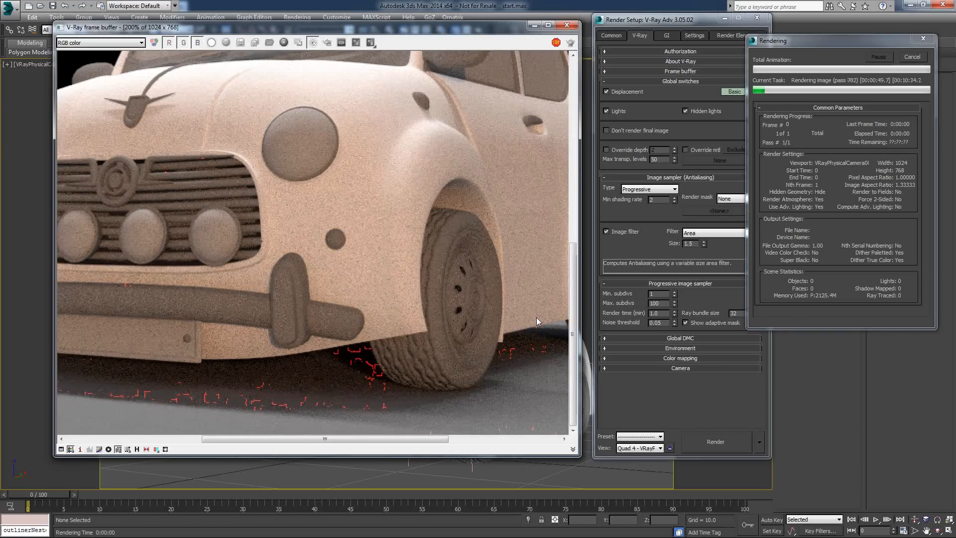
scroll(536, 317, down, 1)
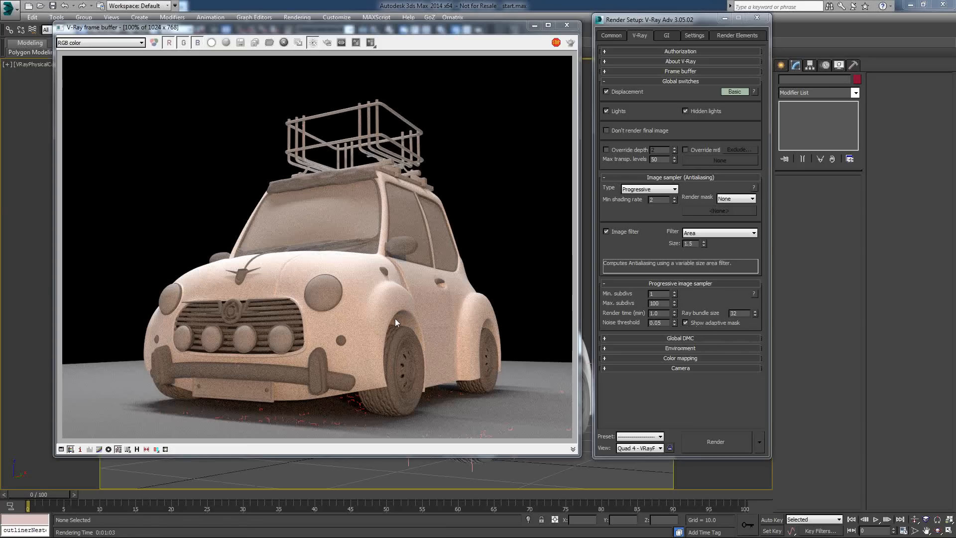
scroll(395, 318, up, 1)
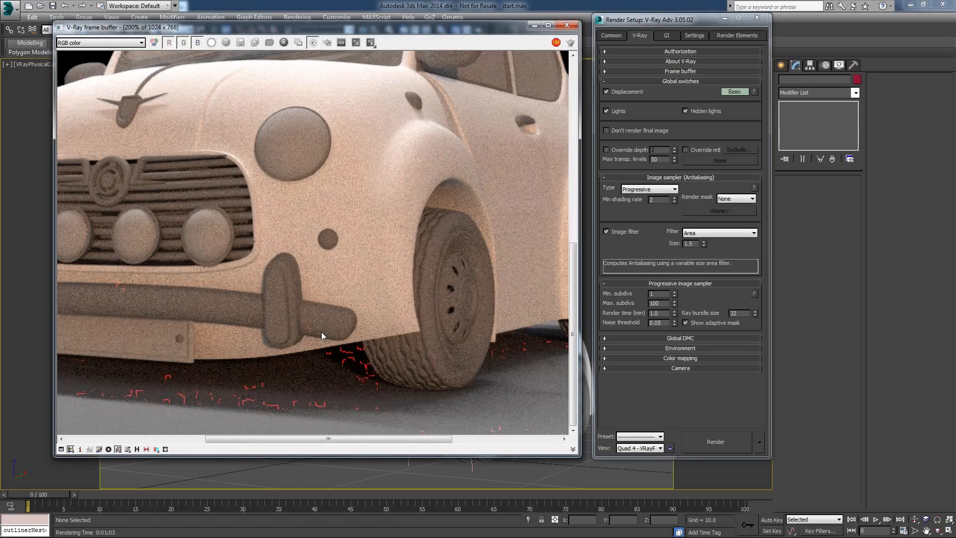
scroll(321, 331, down, 1)
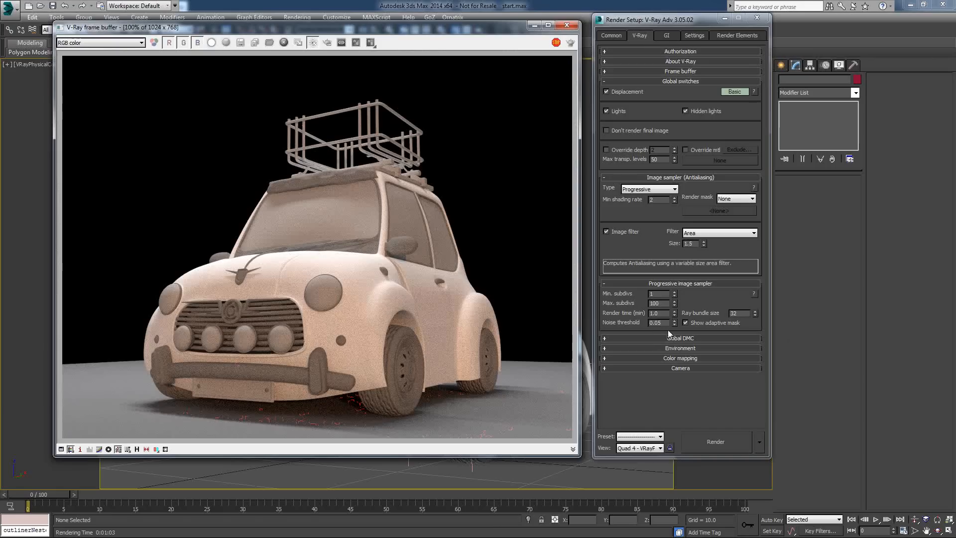
Set the Progressive sampler's noise threshold to 0.01 and render the car again
double_click(656, 322)
text(0.01)
key(Return)
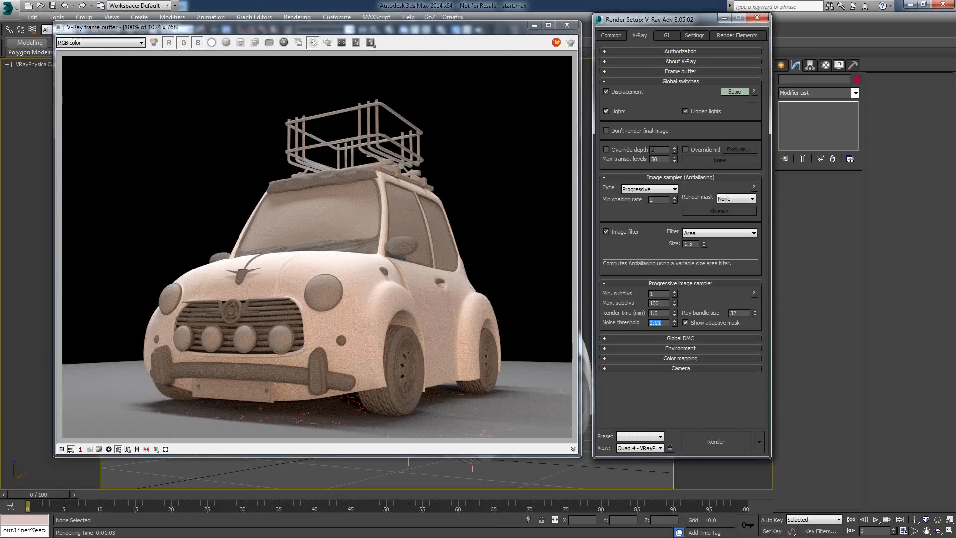
click(715, 442)
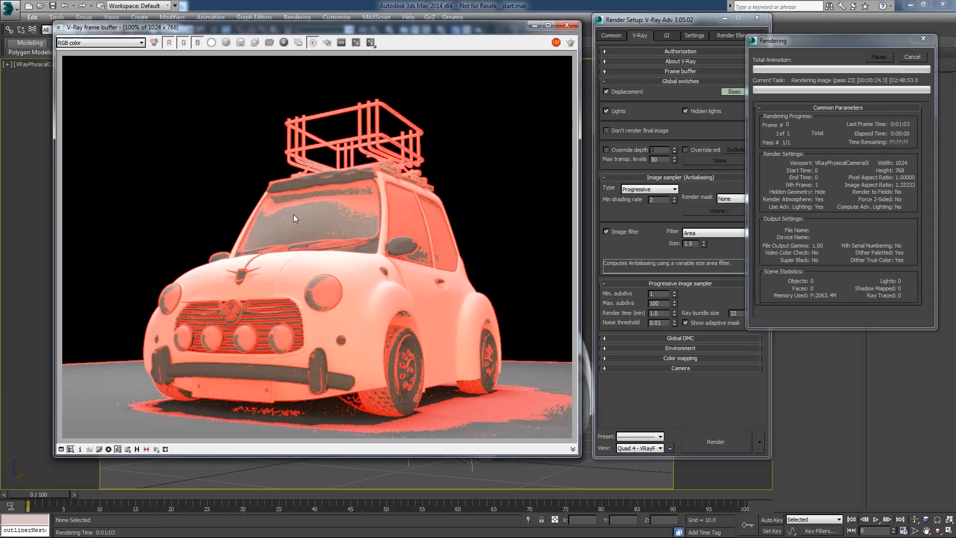
Inspect the adaptive mask on the windshield and roof rack as the passes refine, and stop the rendering
scroll(337, 193, up, 1)
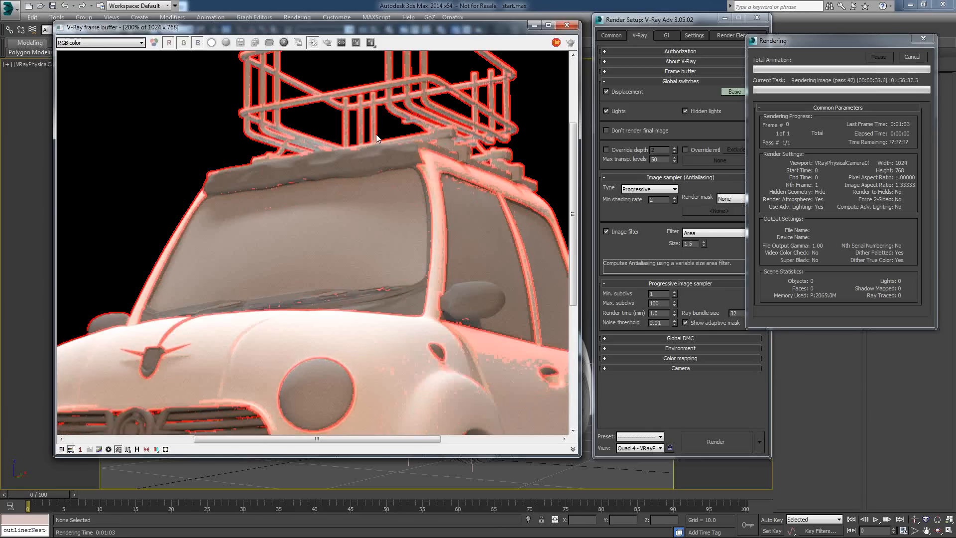
middle_drag(376, 135, 332, 225)
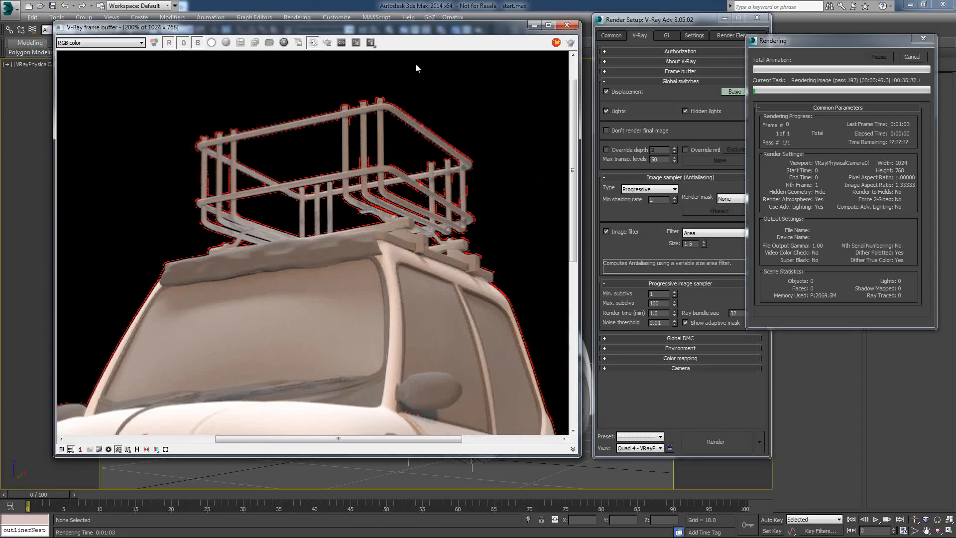
middle_drag(399, 141, 404, 142)
scroll(404, 142, down, 2)
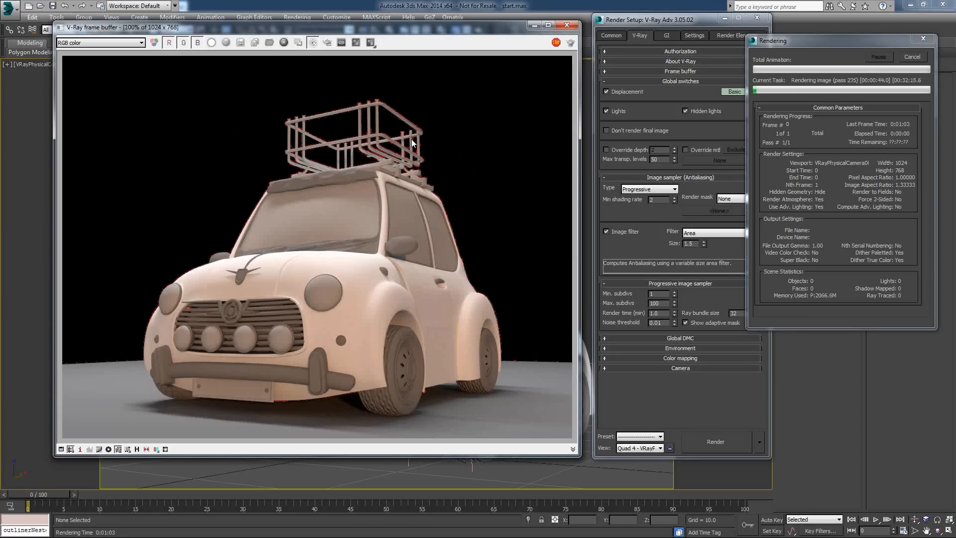
click(557, 43)
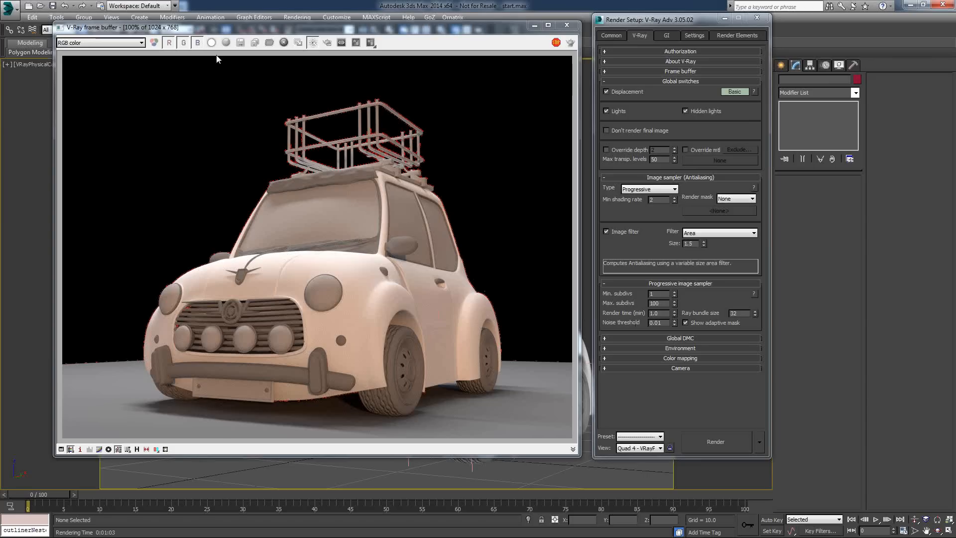
Add a VRaySampleRate render element to the car scene's render elements
click(132, 45)
click(153, 32)
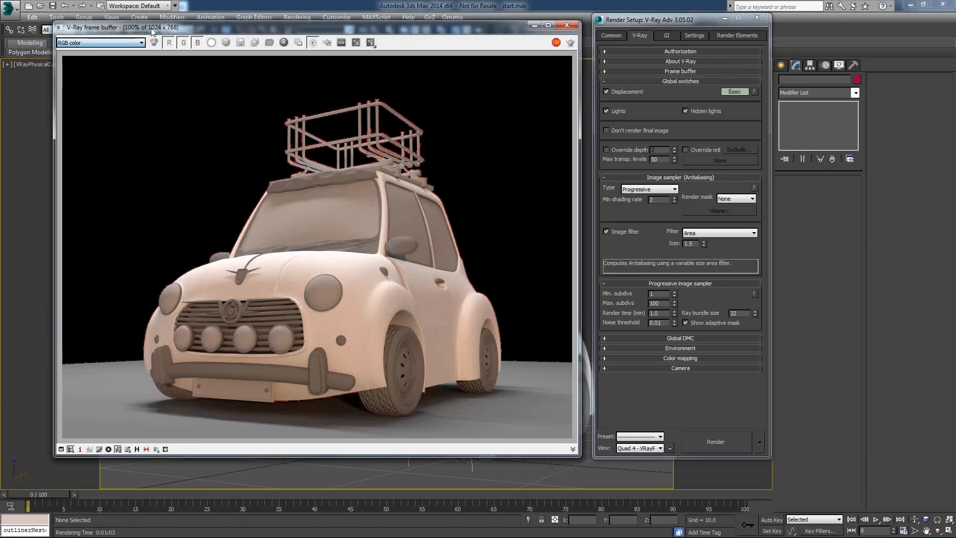
click(731, 35)
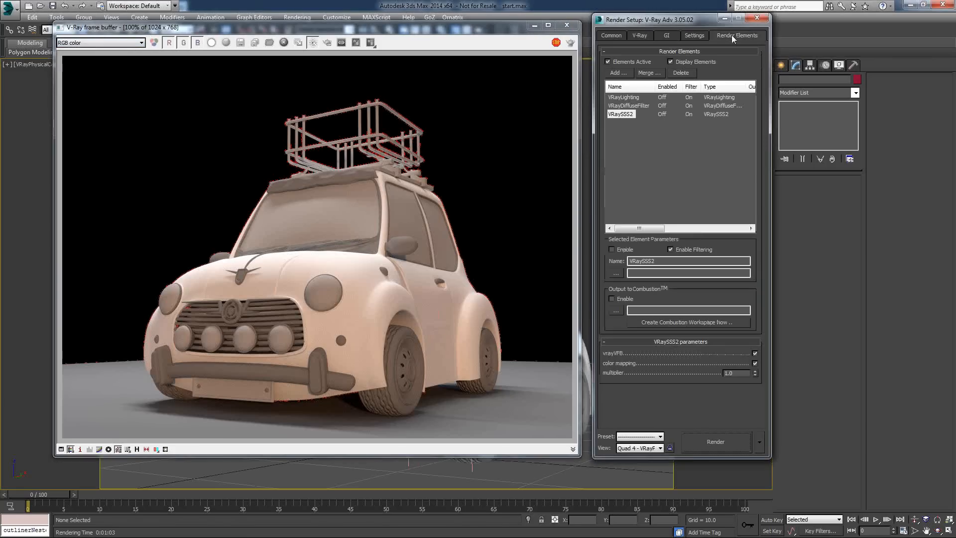
click(615, 73)
click(691, 220)
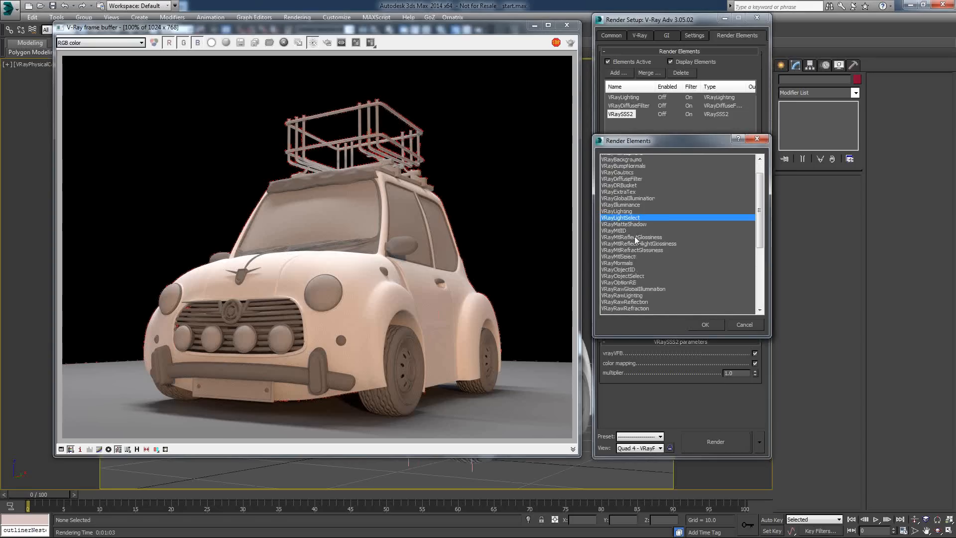
scroll(650, 271, down, 3)
scroll(650, 271, down, 4)
click(628, 242)
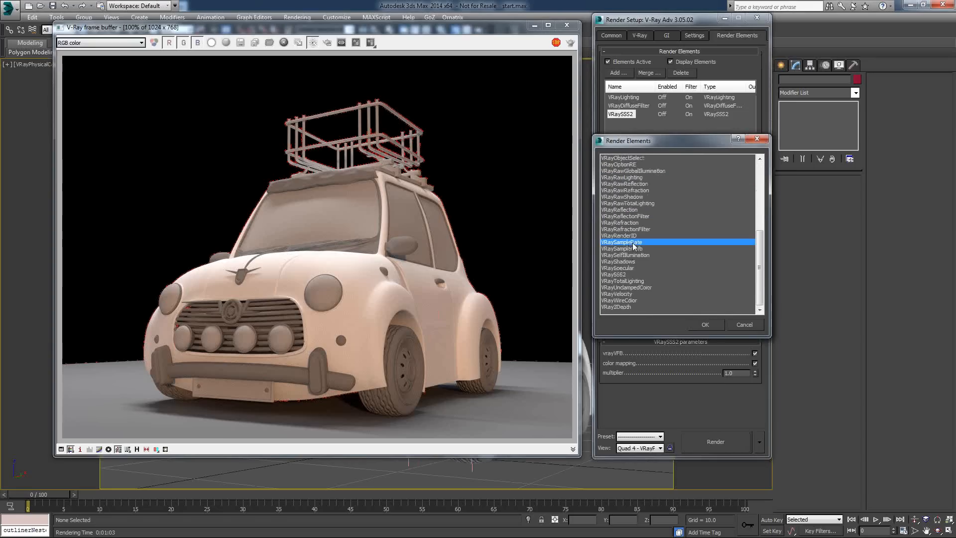
click(713, 324)
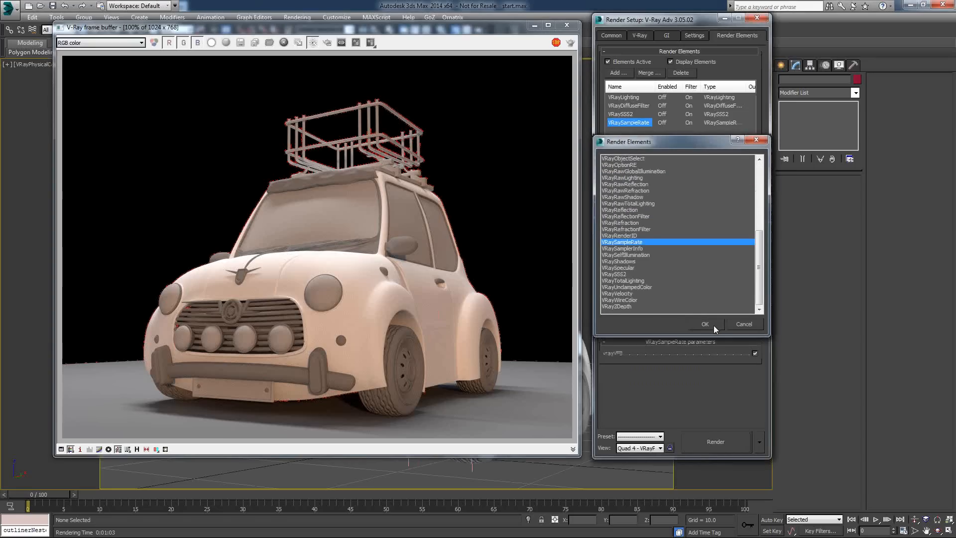
Render the car with the sample rate element, switch the frame buffer to RGB color, and cancel the rendering
click(571, 43)
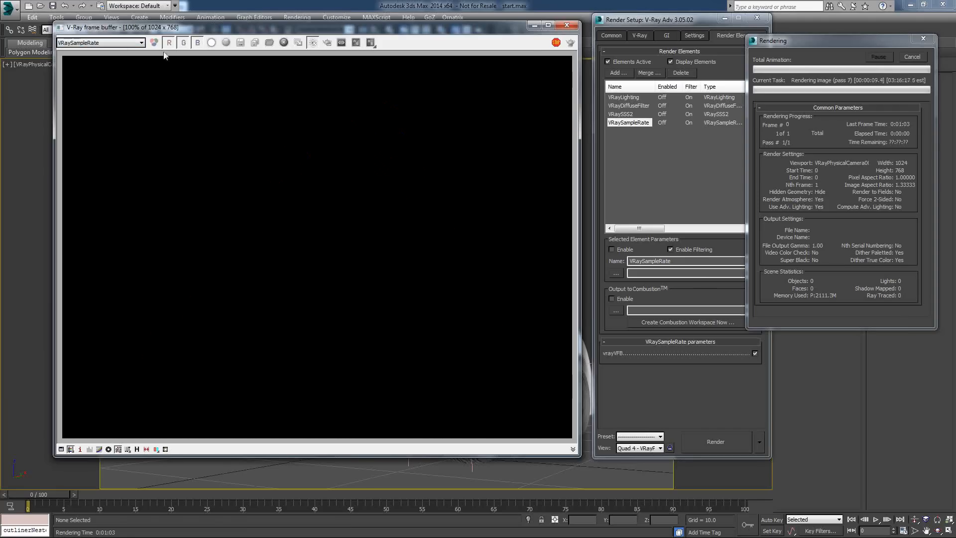
click(135, 44)
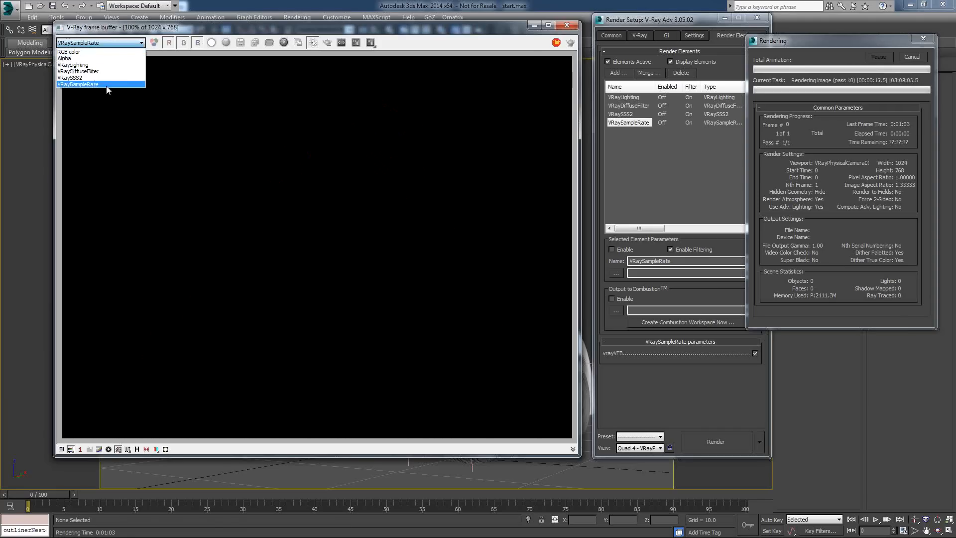
click(95, 51)
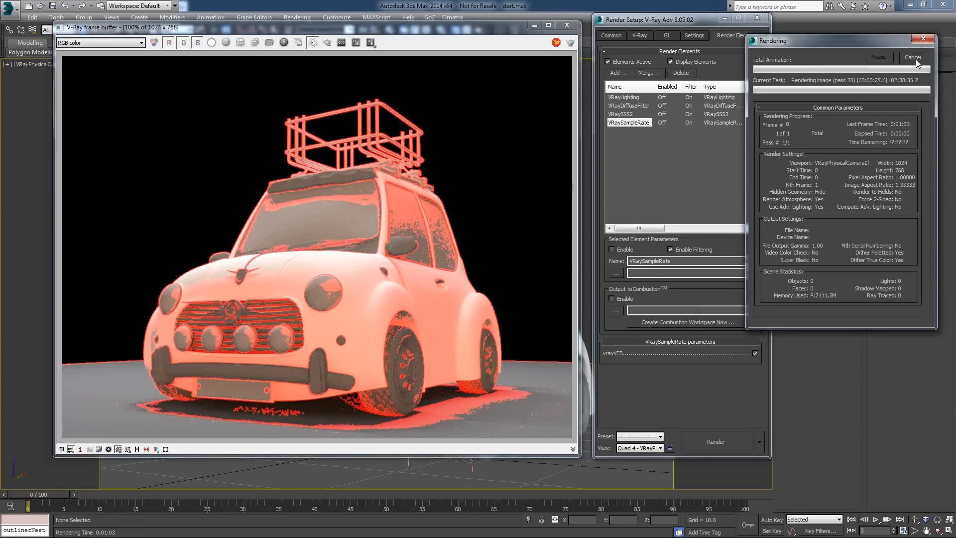
click(917, 64)
Change the image sampler type to Adaptive and render the car
click(640, 35)
click(673, 188)
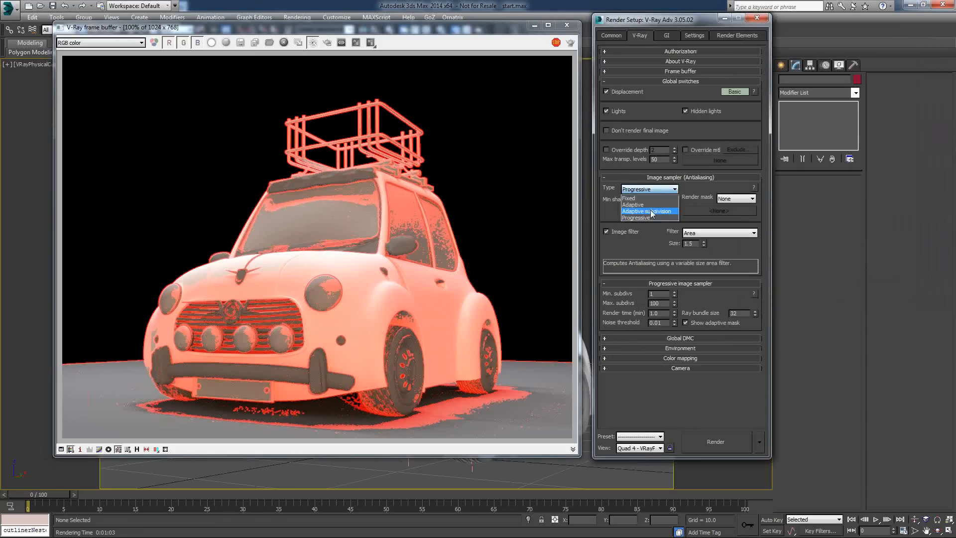
click(642, 204)
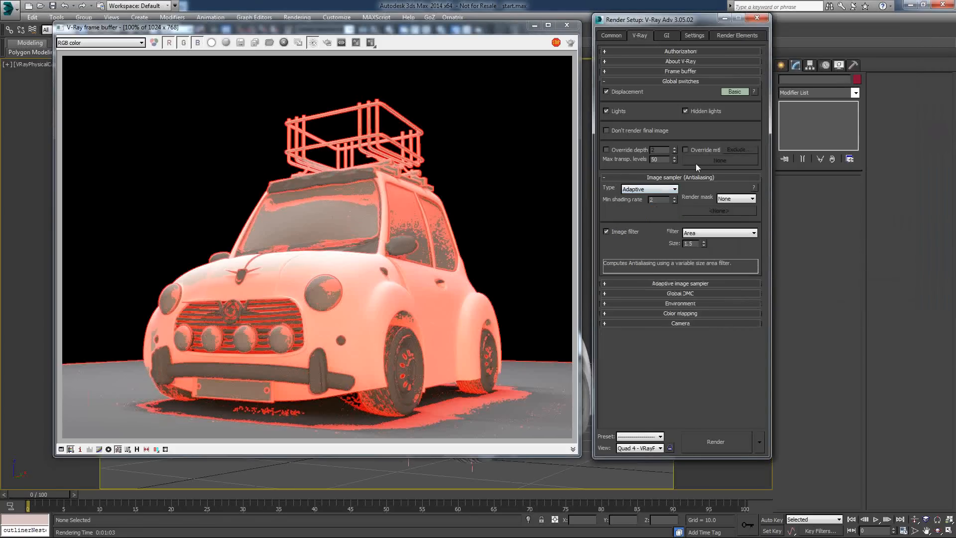
click(723, 441)
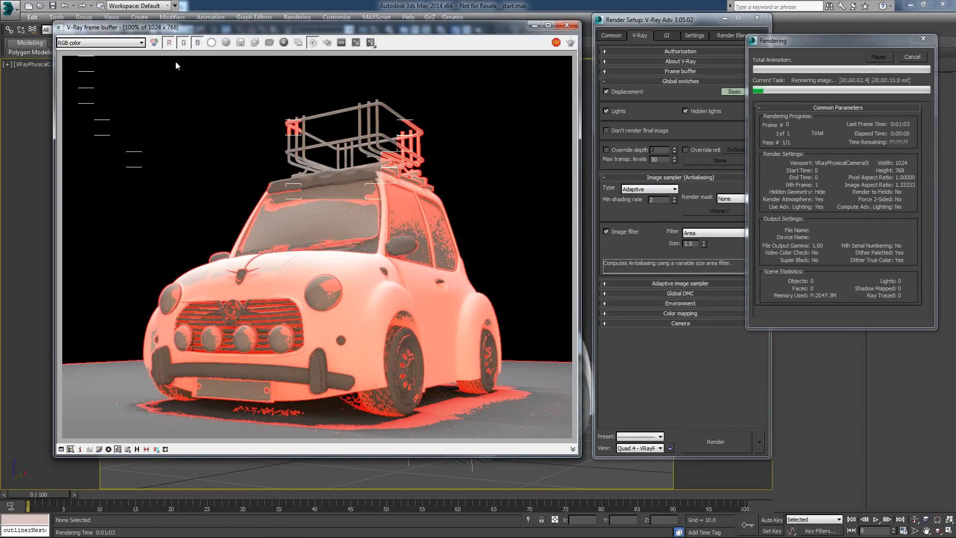
Show the VRaySampleRate channel, inspect it around the windshield, side windows and roof rack, and cancel the rendering
click(119, 43)
click(121, 82)
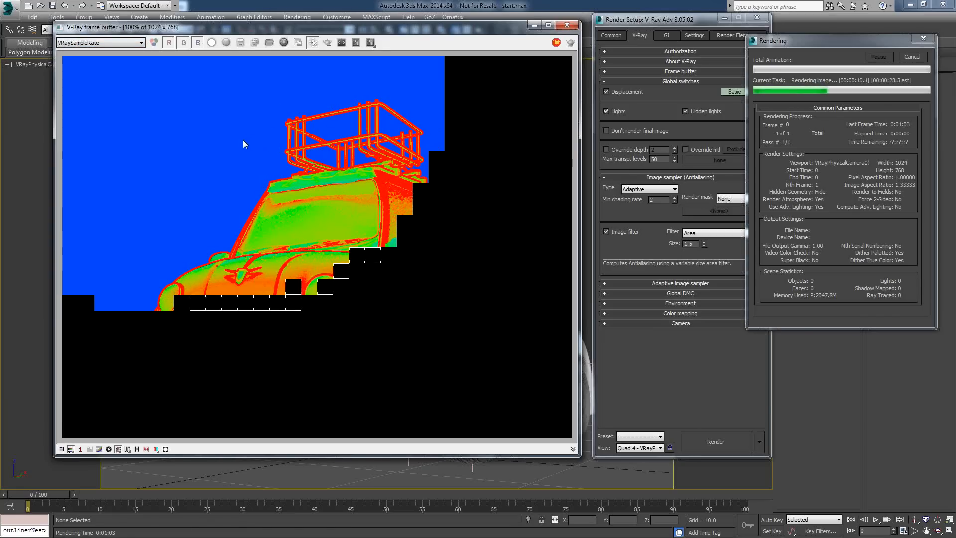
scroll(292, 163, up, 1)
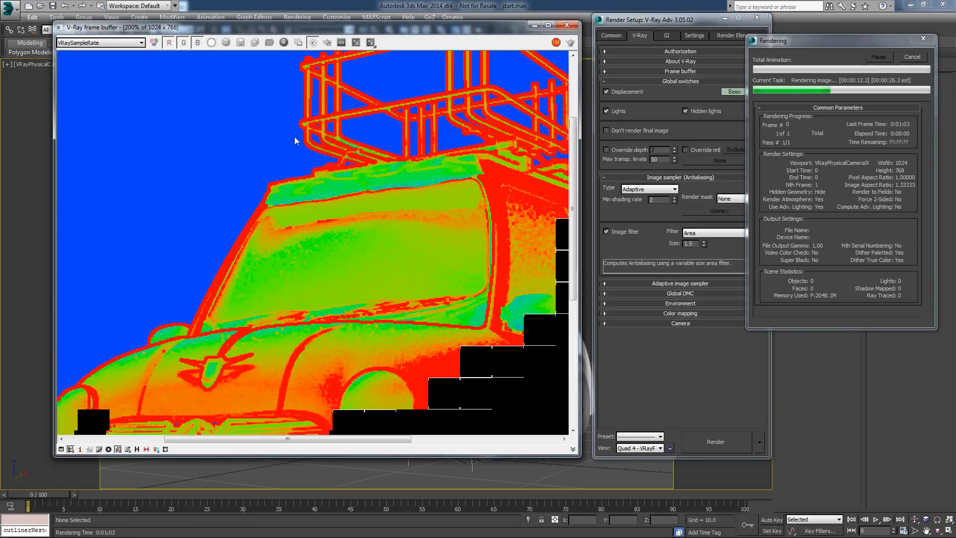
middle_drag(509, 184, 411, 168)
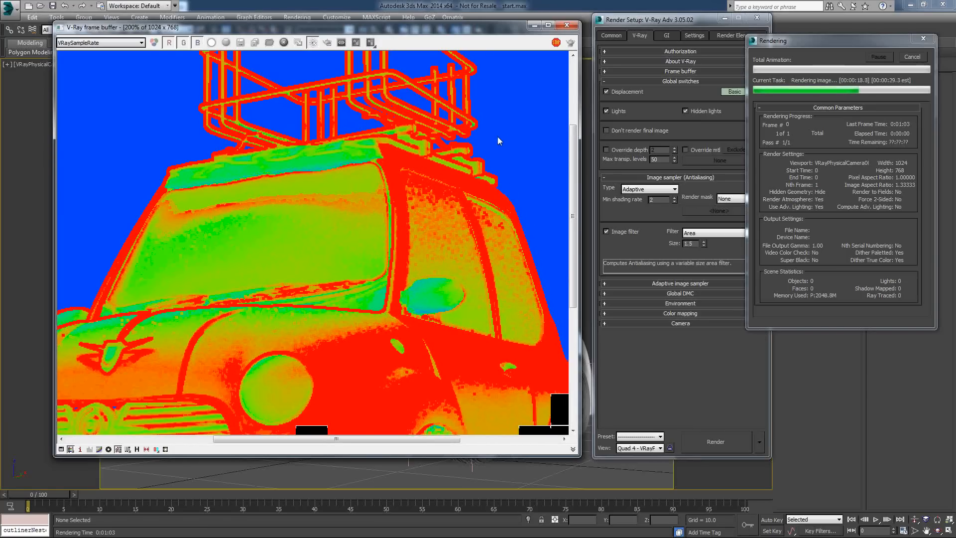
scroll(497, 136, up, 1)
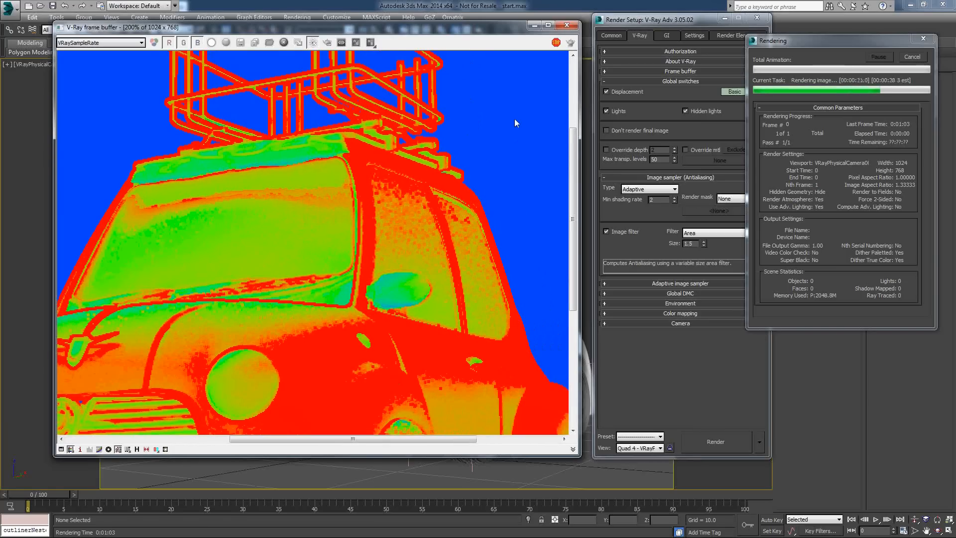
scroll(432, 177, up, 1)
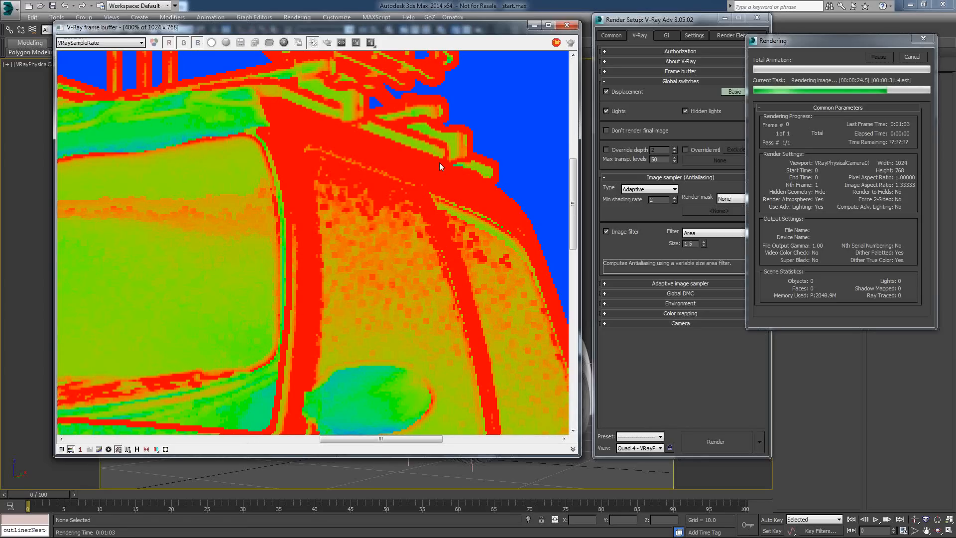
scroll(439, 163, down, 1)
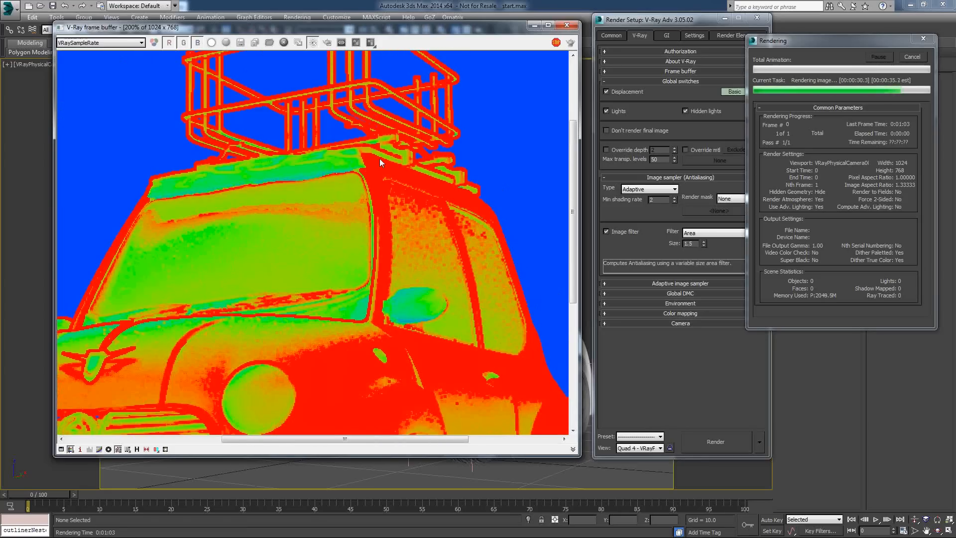
click(916, 59)
Expand the Adaptive image sampler settings and show the whole car in the RGB color channel again
click(655, 283)
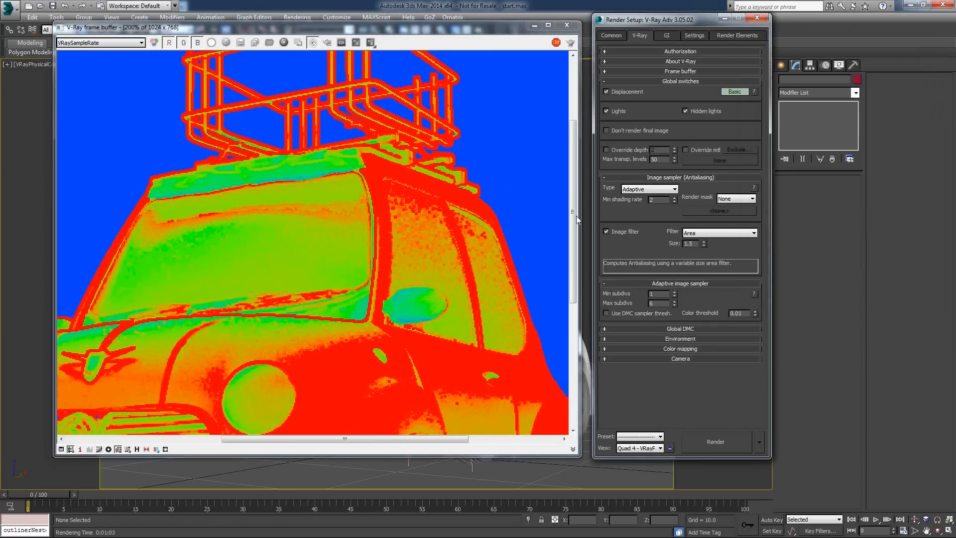
click(399, 168)
scroll(398, 169, down, 1)
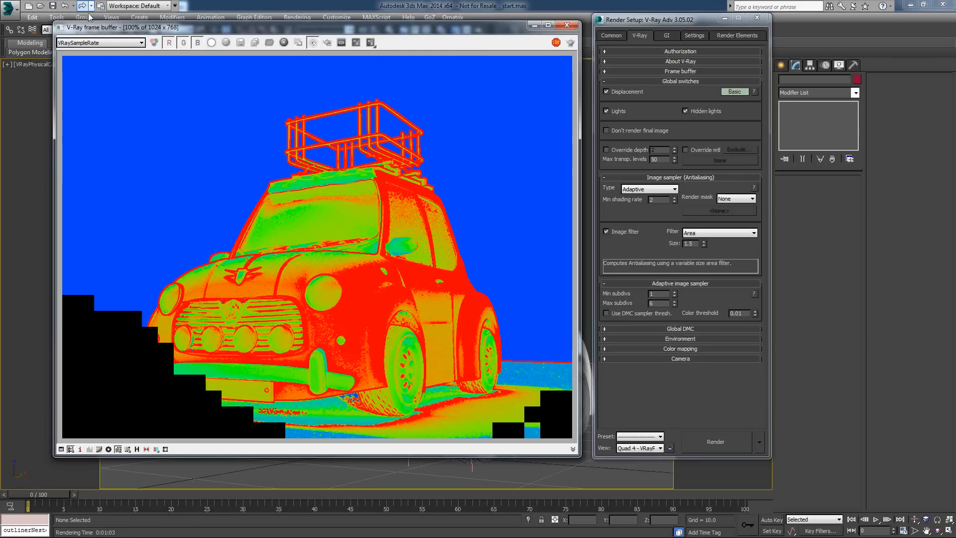
click(110, 44)
click(106, 51)
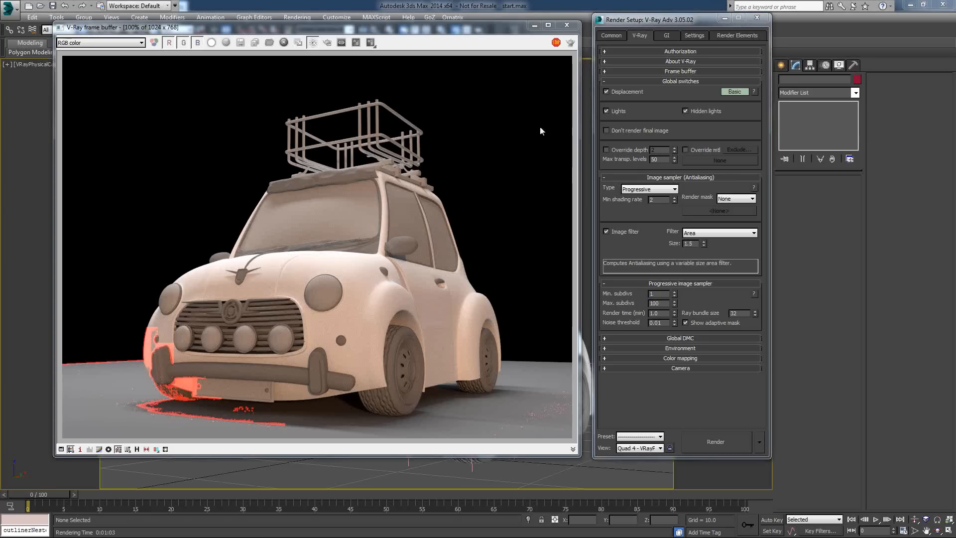
Open caravane.max without saving changes to the current scene, adopting the file's gamma and LUT settings
click(567, 26)
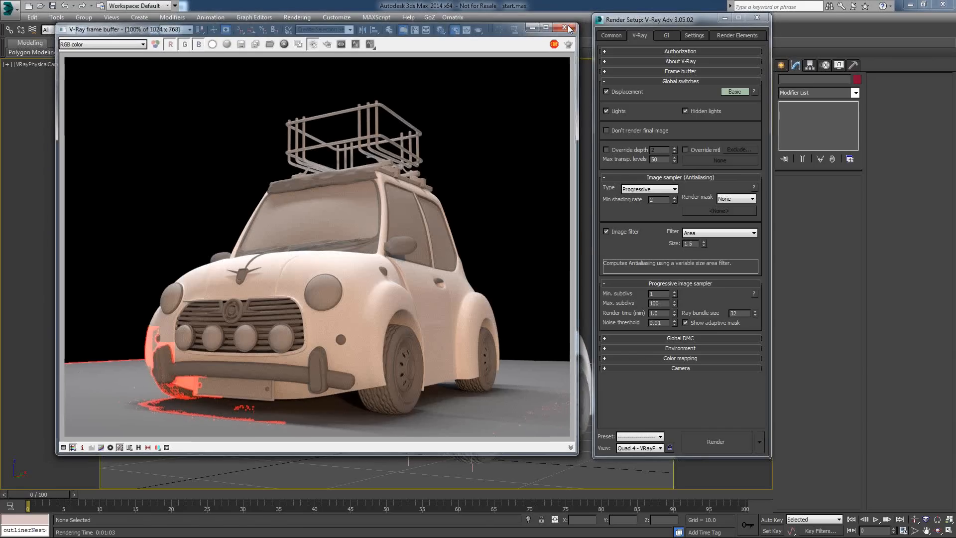
click(9, 7)
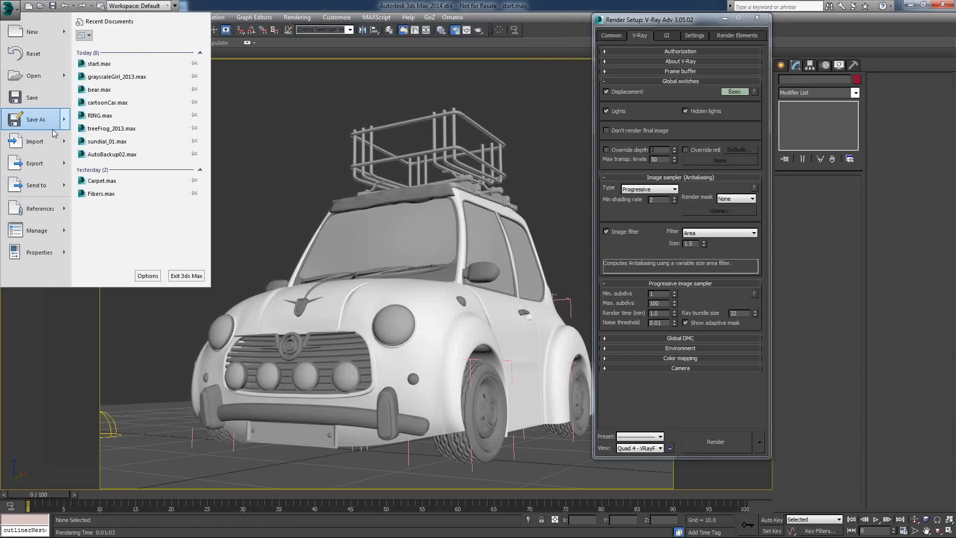
click(34, 76)
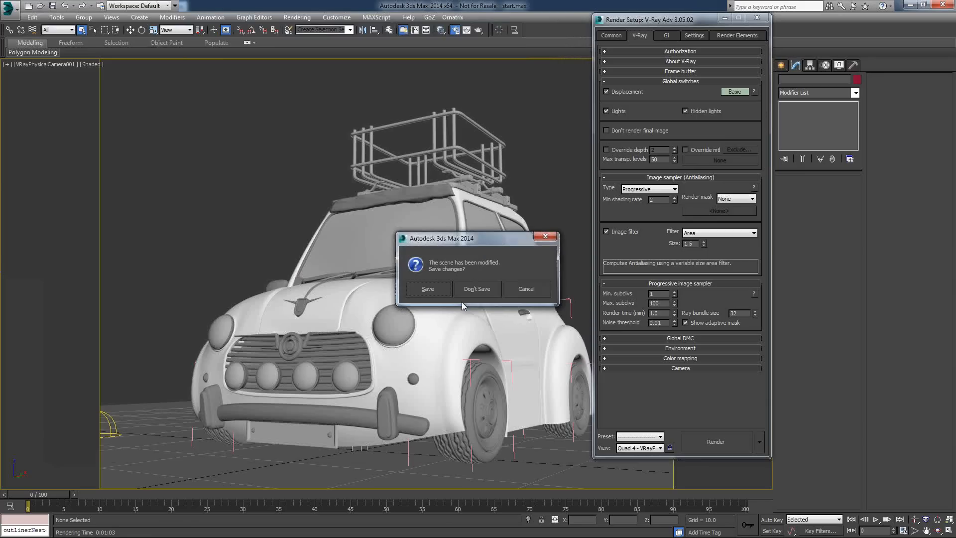
click(476, 288)
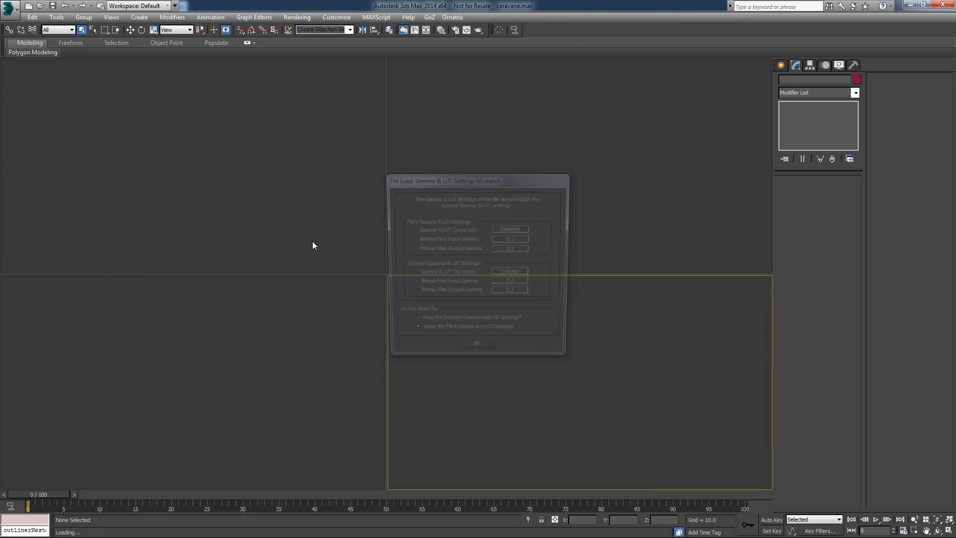
click(471, 355)
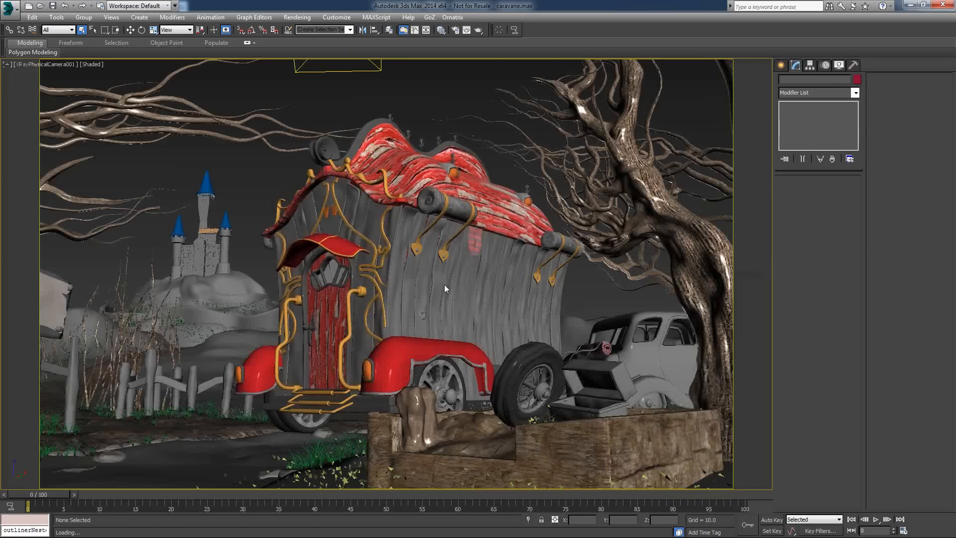
Render the caravan scene through the physical camera and cancel the rendering
key(shift+q)
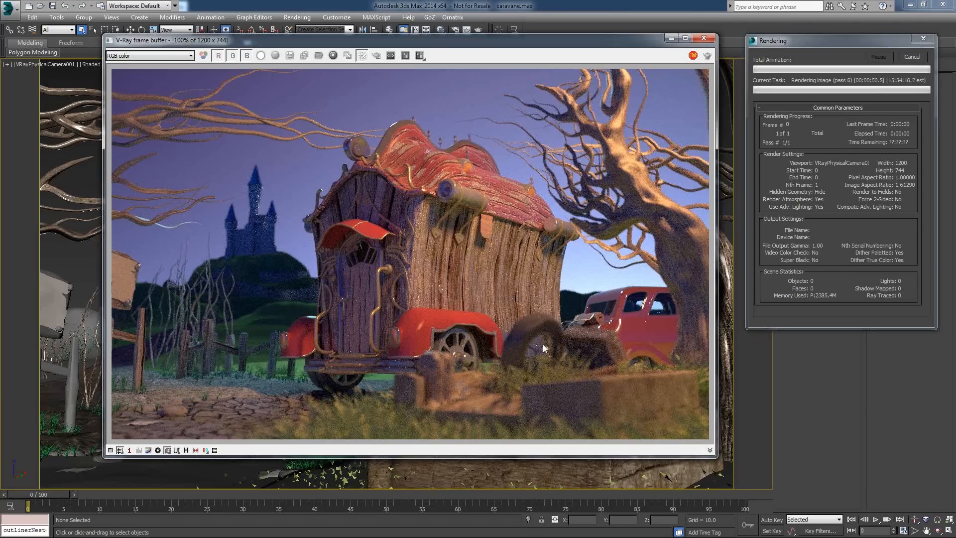
click(913, 57)
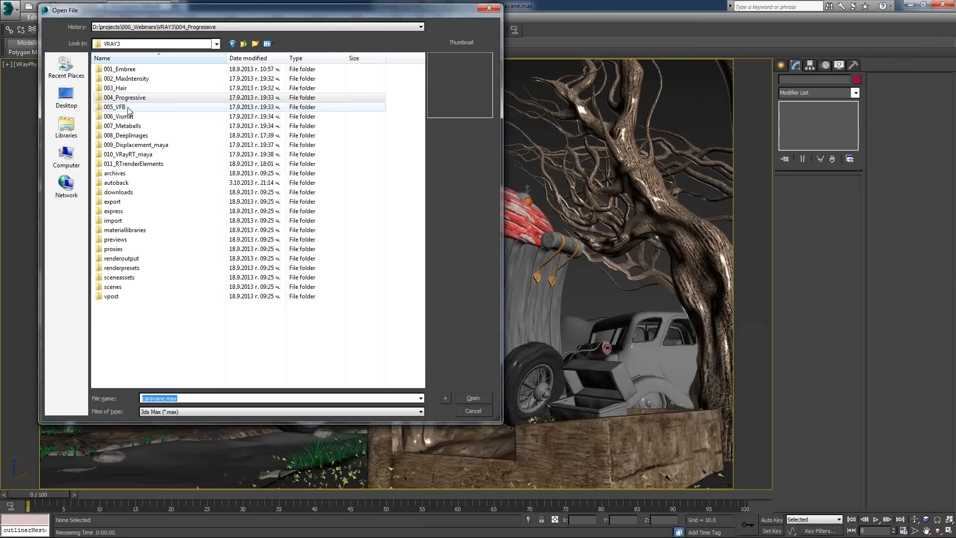
Open the scene cartoonCar_RenderMask.max from the 005_VFB folder
double_click(119, 107)
click(135, 81)
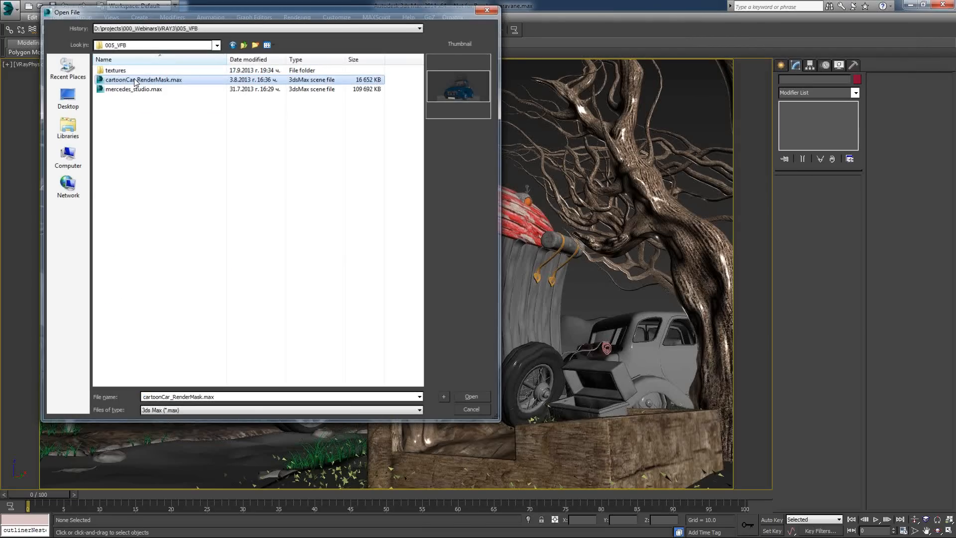
double_click(135, 80)
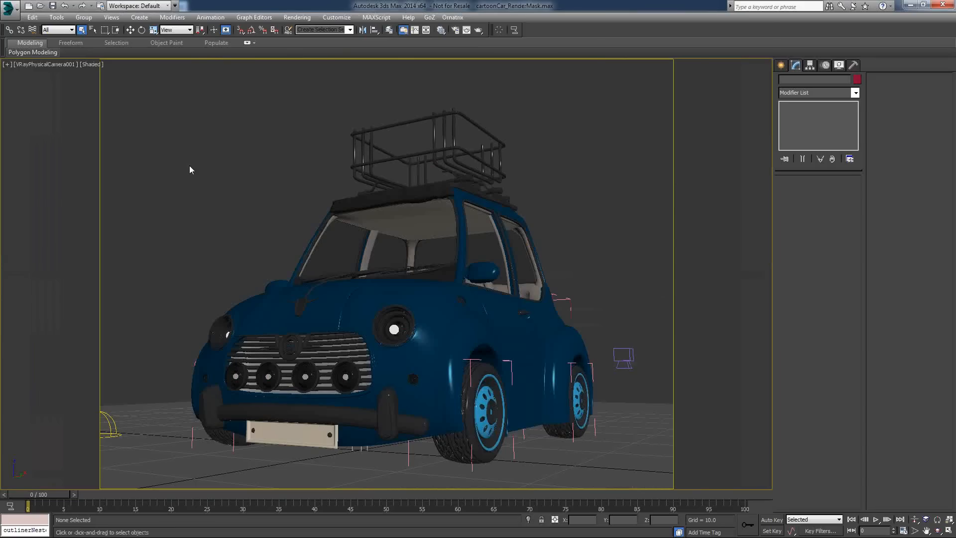
Open the render settings and render the full image of the blue car with the Adaptive image sampler
click(459, 31)
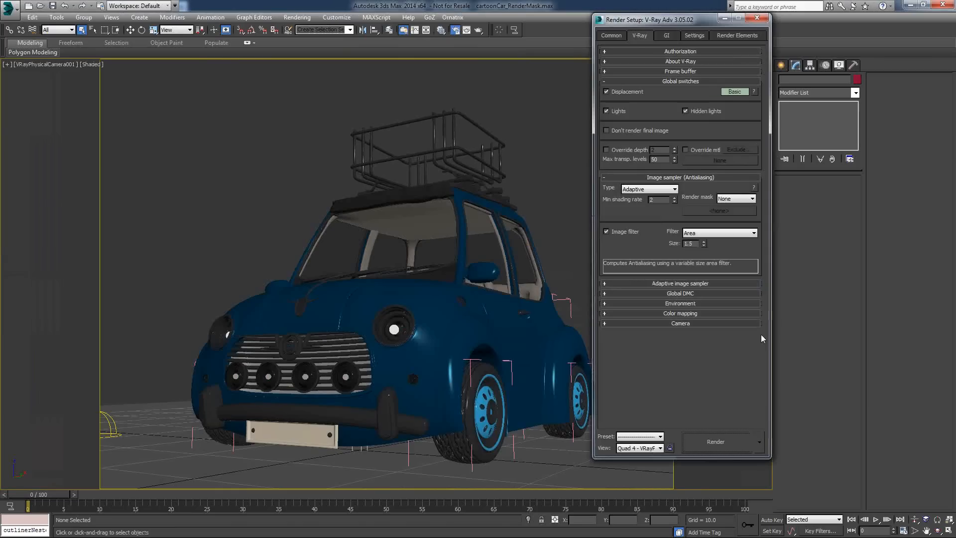
click(727, 445)
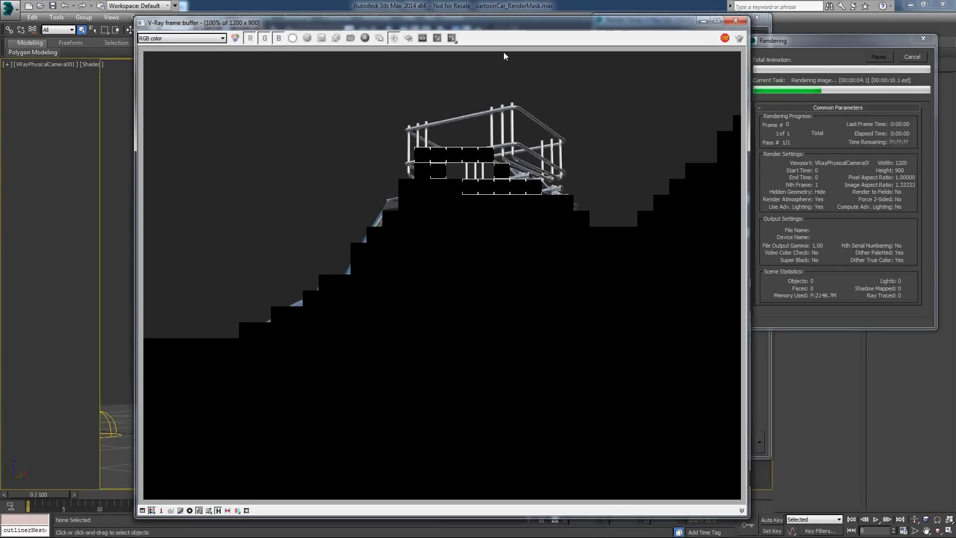
drag(508, 21, 492, 19)
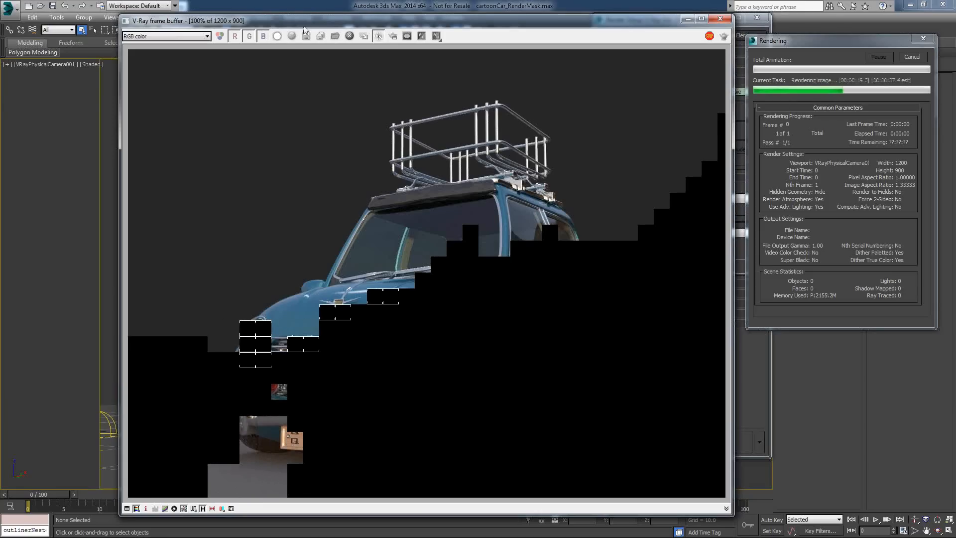
drag(307, 26, 258, 26)
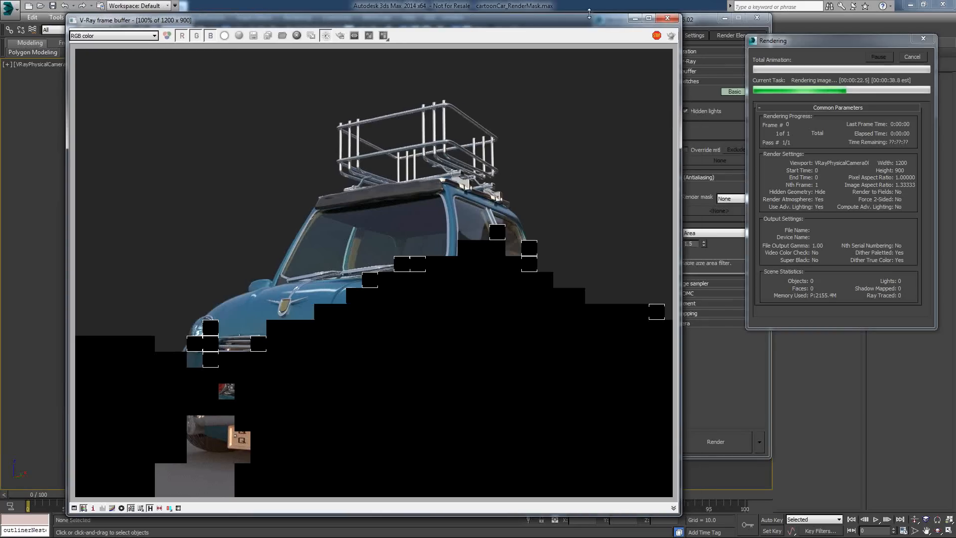
drag(558, 28, 519, 17)
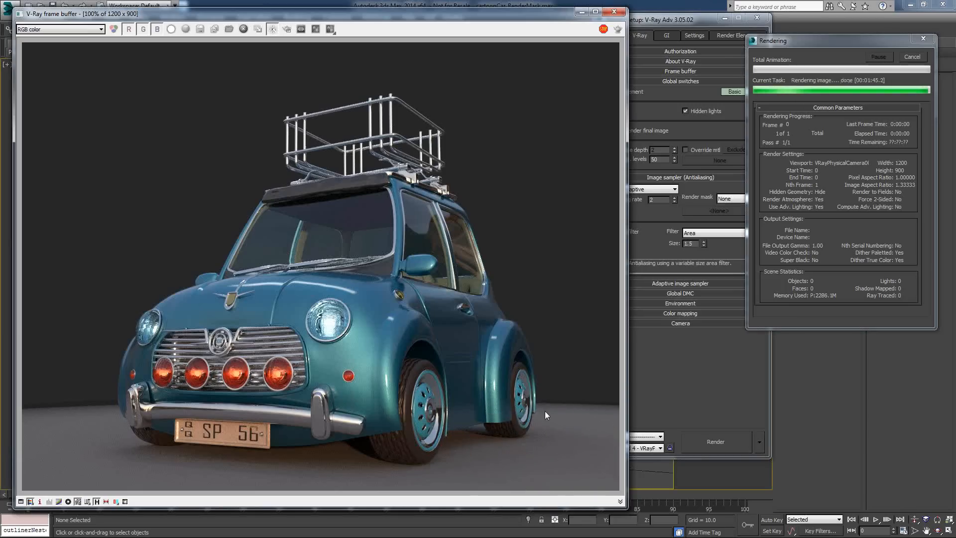
Select the car's roof rack and open the parameters of its chrome_mtl material in the Slate Material Editor
click(688, 379)
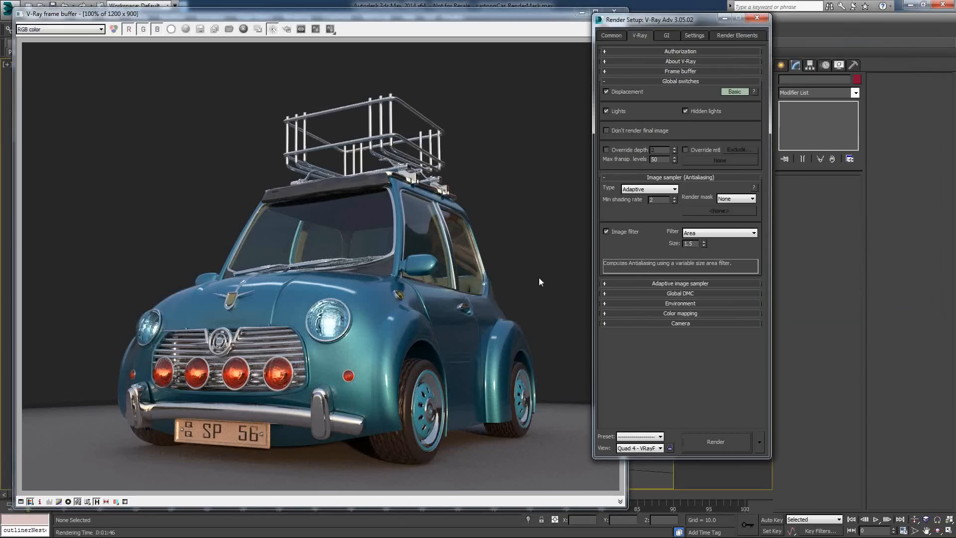
click(730, 199)
click(732, 199)
click(580, 14)
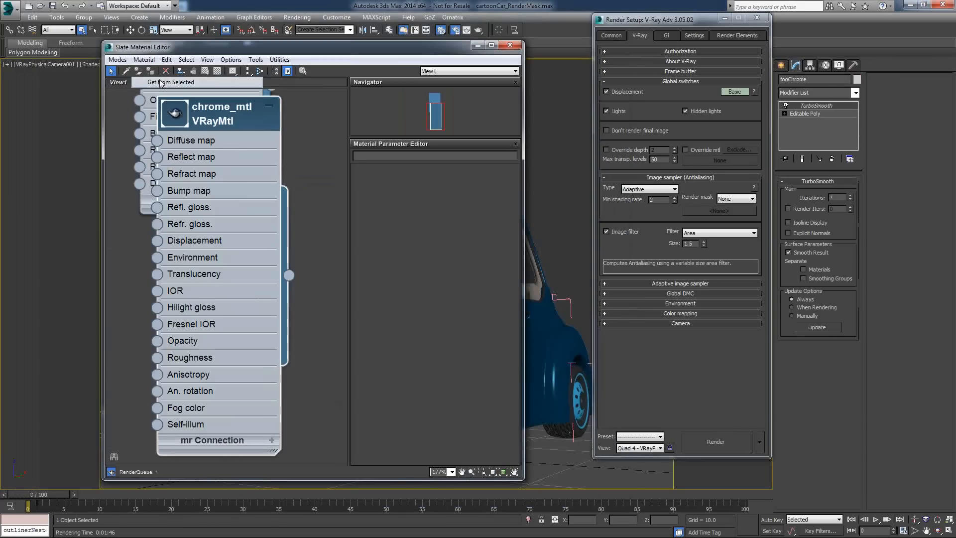
drag(245, 113, 348, 138)
double_click(323, 137)
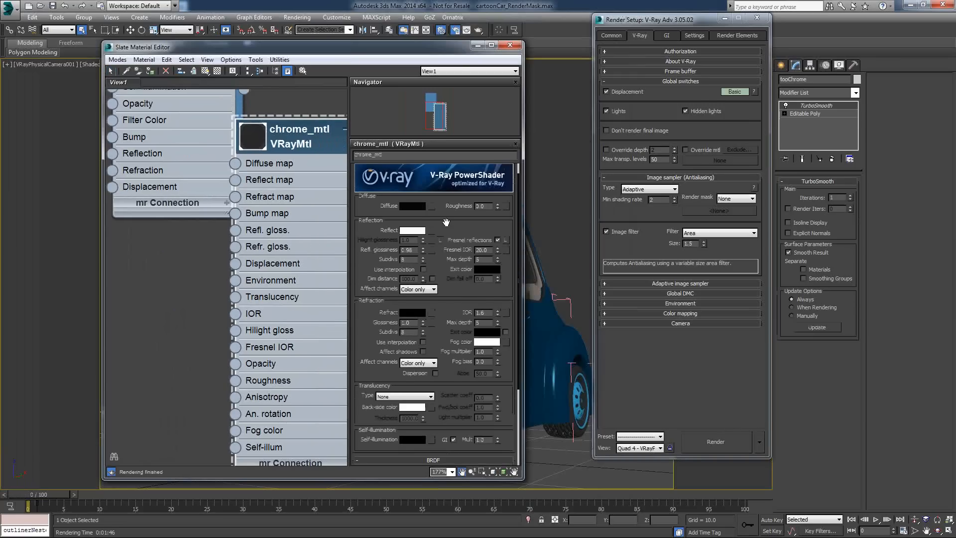
Set the chrome_mtl reflection color to orange (red 238, green 167, blue 42) and close the material editor
click(412, 230)
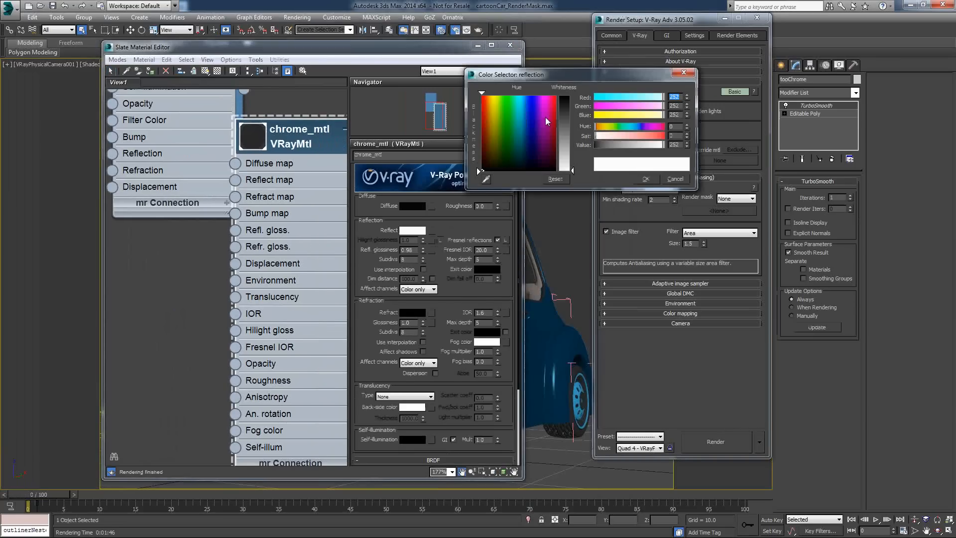
click(489, 97)
drag(569, 130, 570, 107)
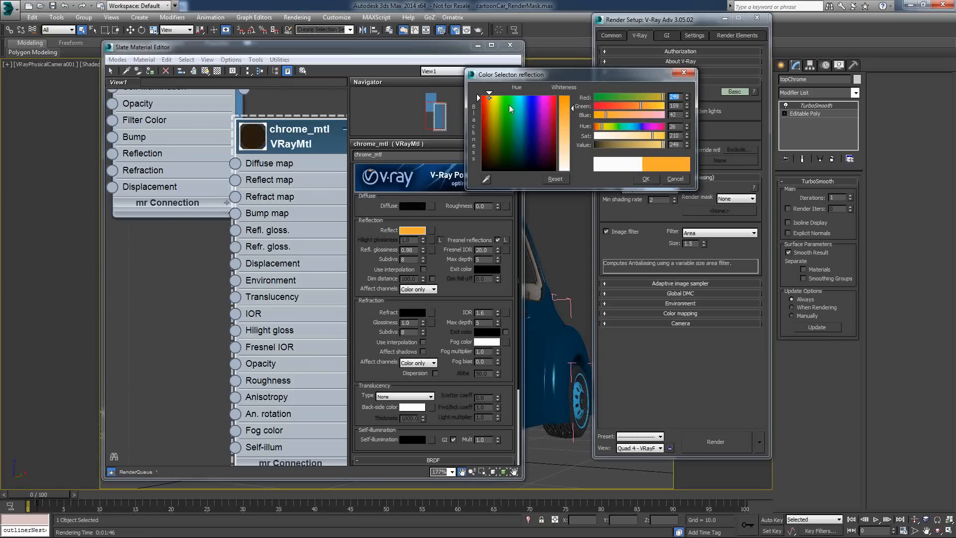
click(491, 101)
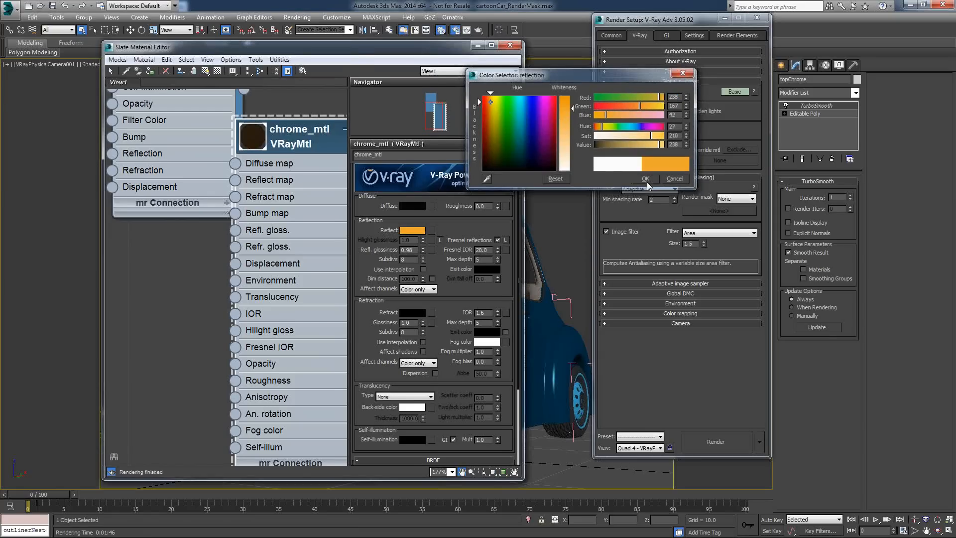
click(645, 179)
drag(361, 55, 354, 56)
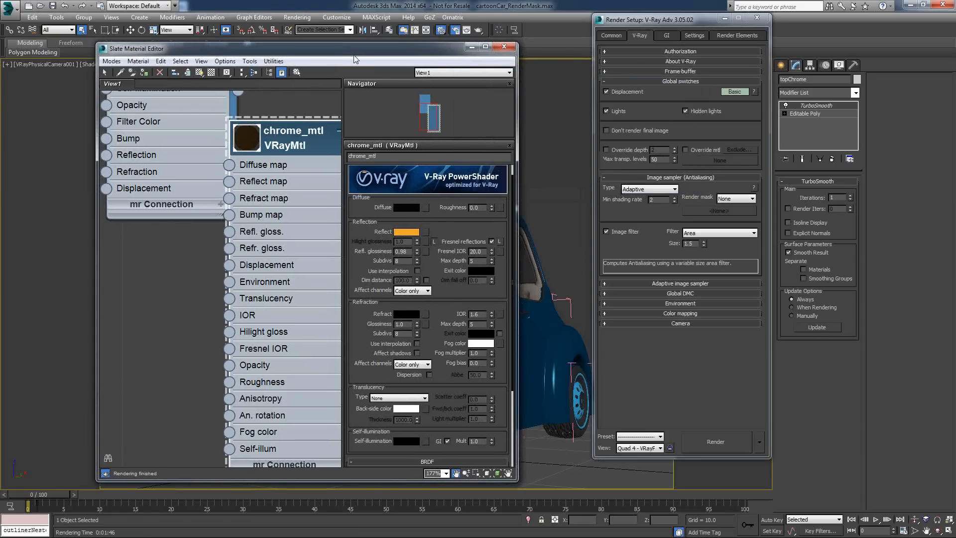
key(m)
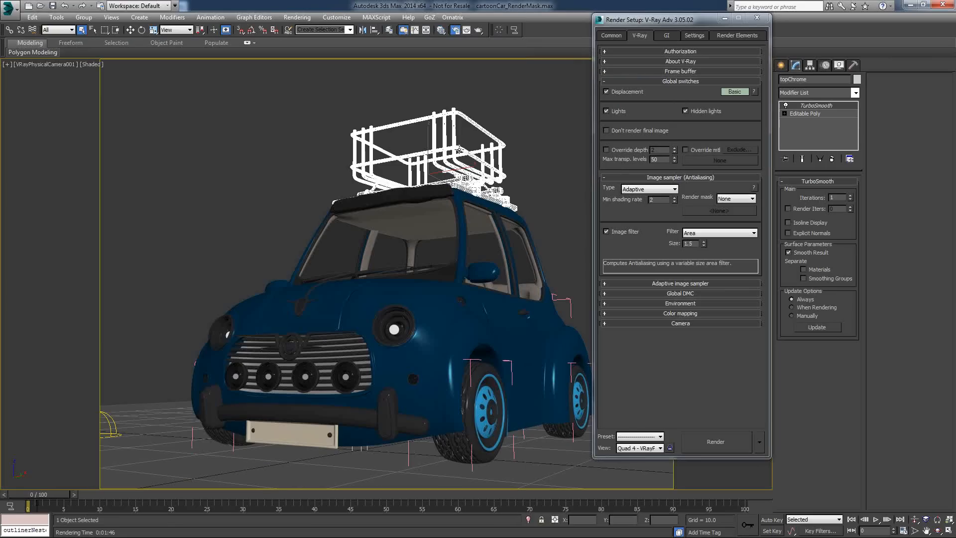
Set the render mask to Selected and render only the roof rack into the existing image
click(735, 200)
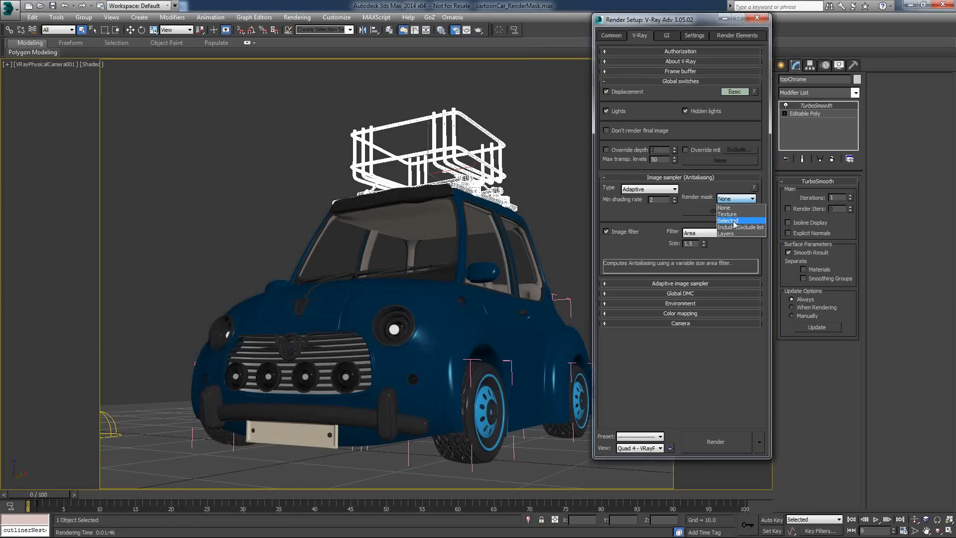
click(734, 221)
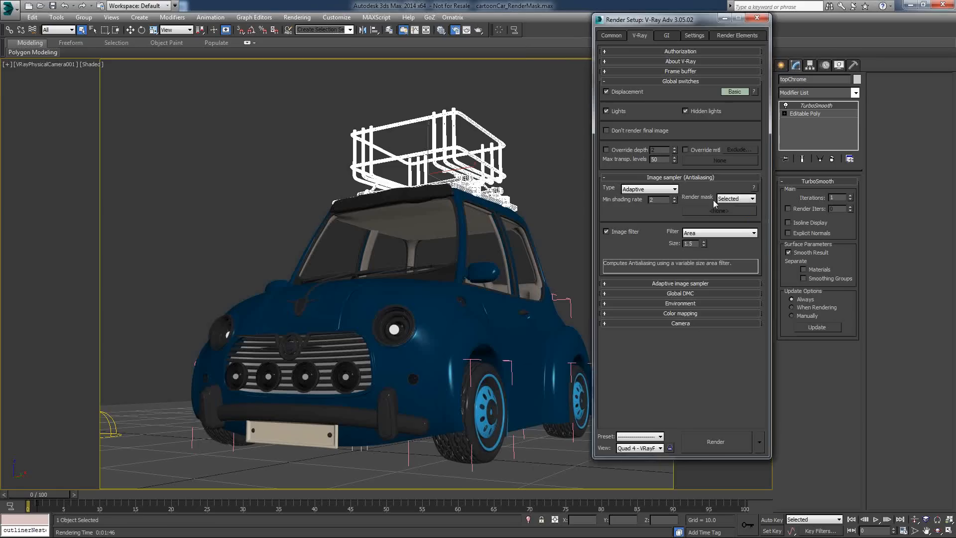
click(715, 441)
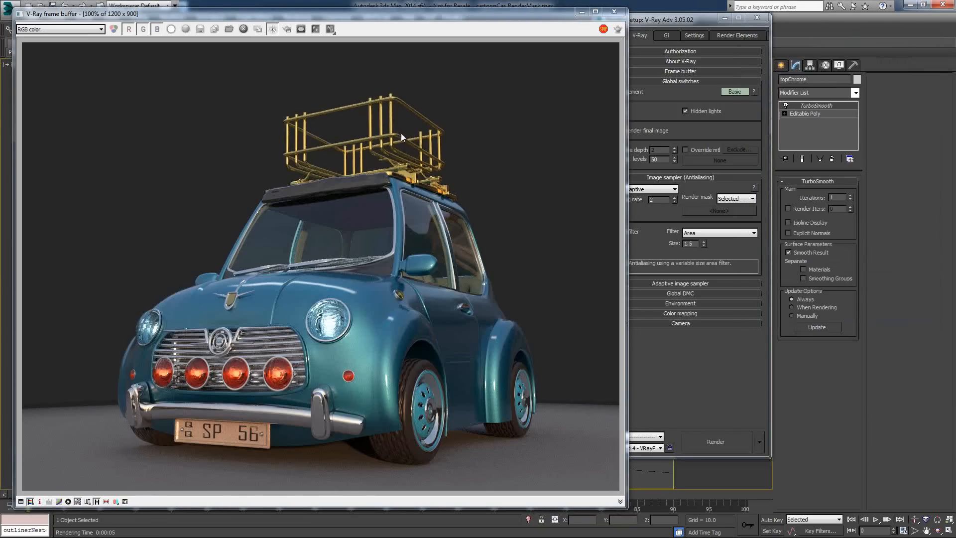
Reopen the material editor and connect a standard Checker map to the Reflect map input of chrome_mtl
click(713, 368)
key(m)
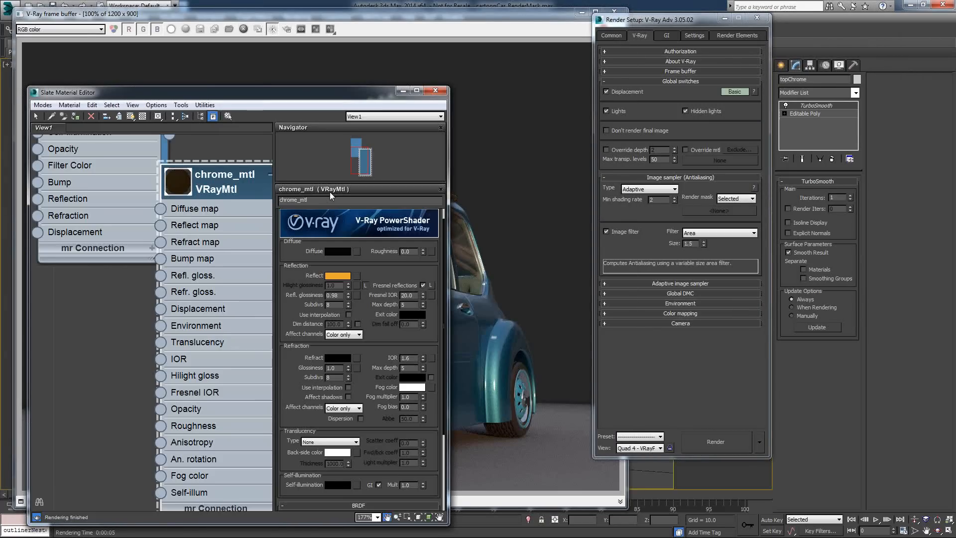
middle_drag(217, 193, 192, 170)
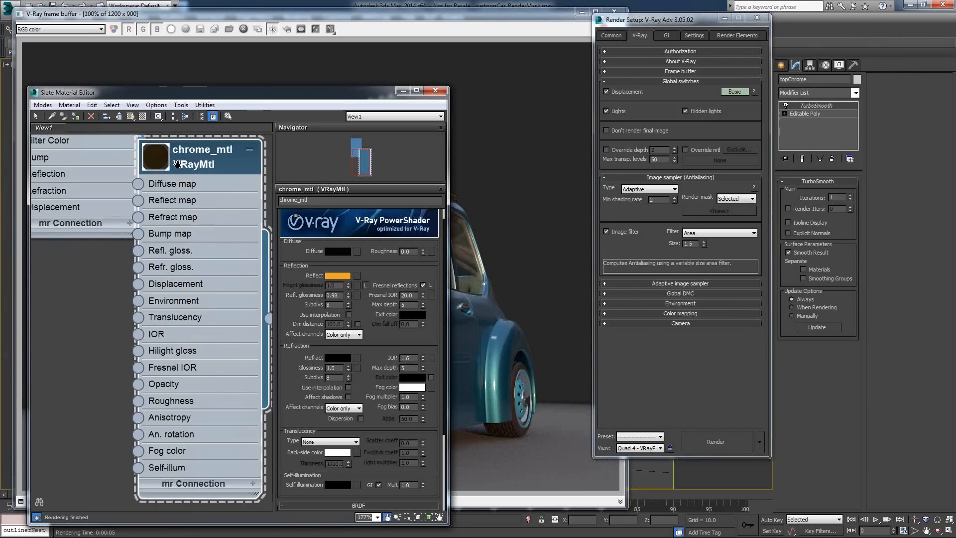
drag(171, 164, 225, 216)
drag(189, 255, 140, 277)
mouse_move(162, 283)
mouse_move(242, 283)
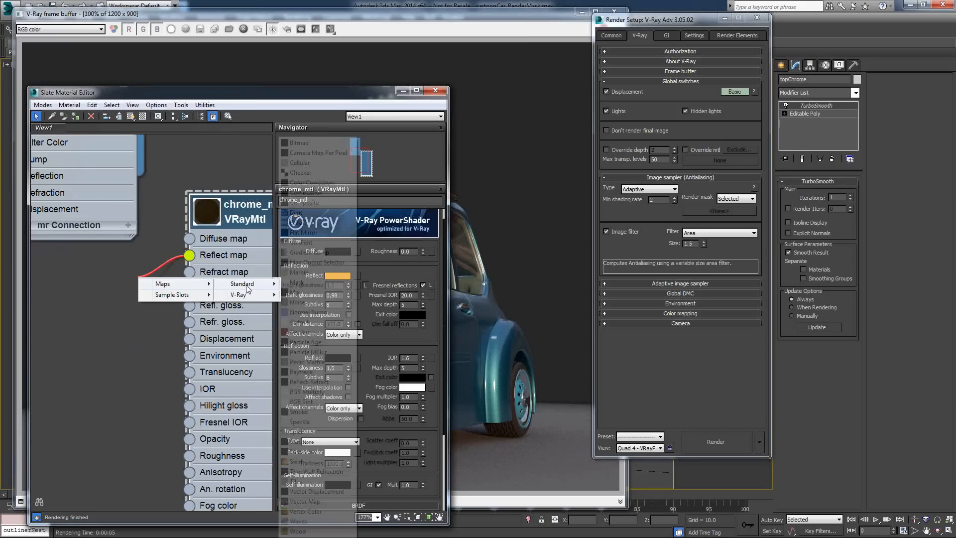
click(300, 172)
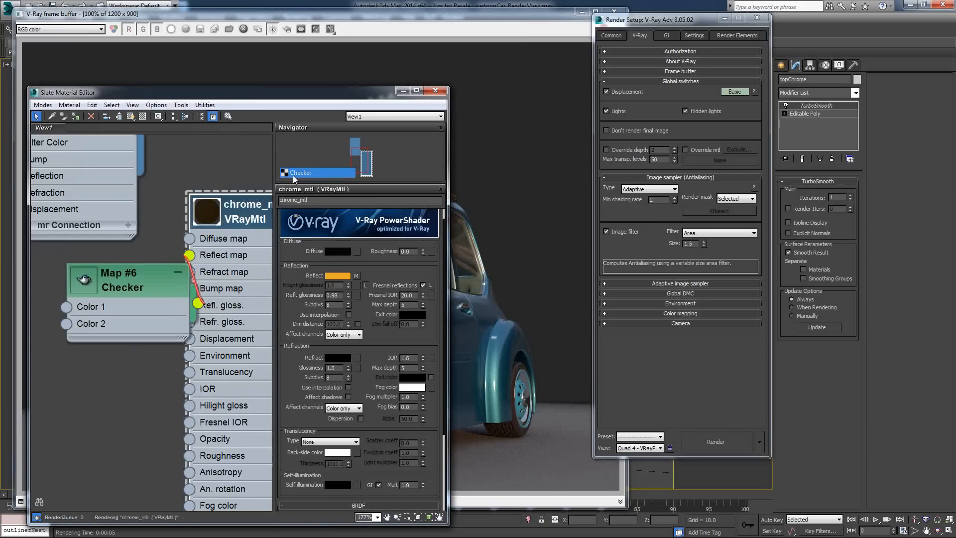
Set the Checker map's U and V tiling to 10 and render the selected roof rack again
double_click(115, 280)
double_click(346, 263)
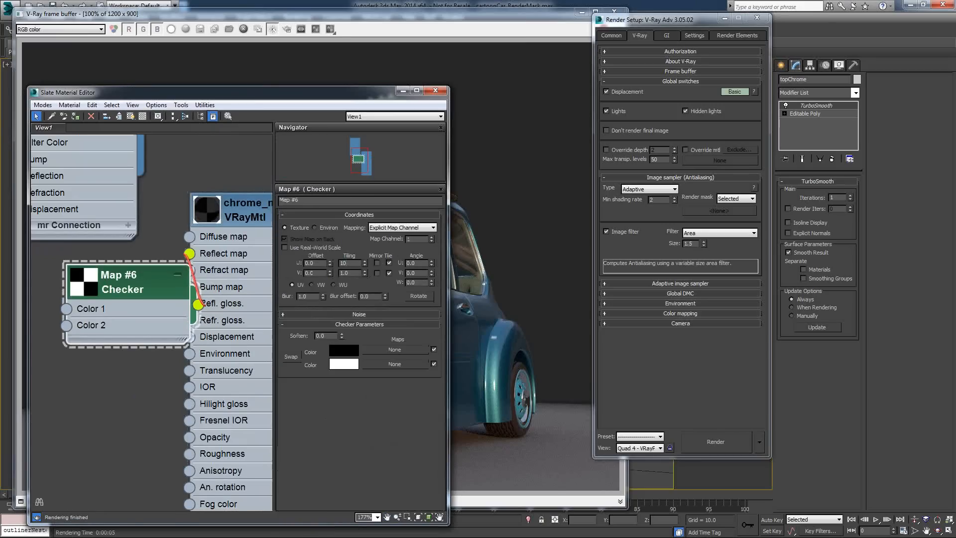
text(10)
key(Tab)
text(10)
key(Return)
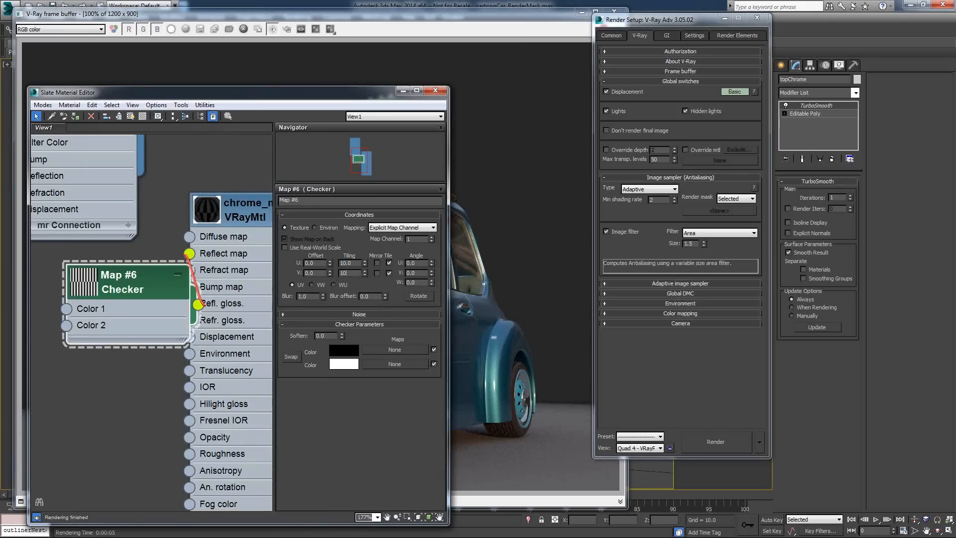
click(728, 440)
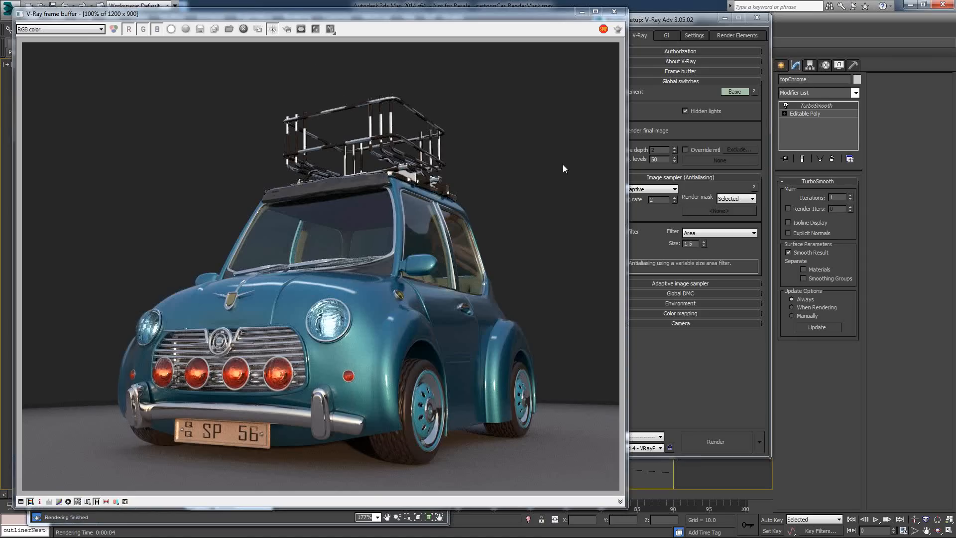
Set the render mask to Texture and display the scene's MultiMatteElement render element and its parameters
click(736, 198)
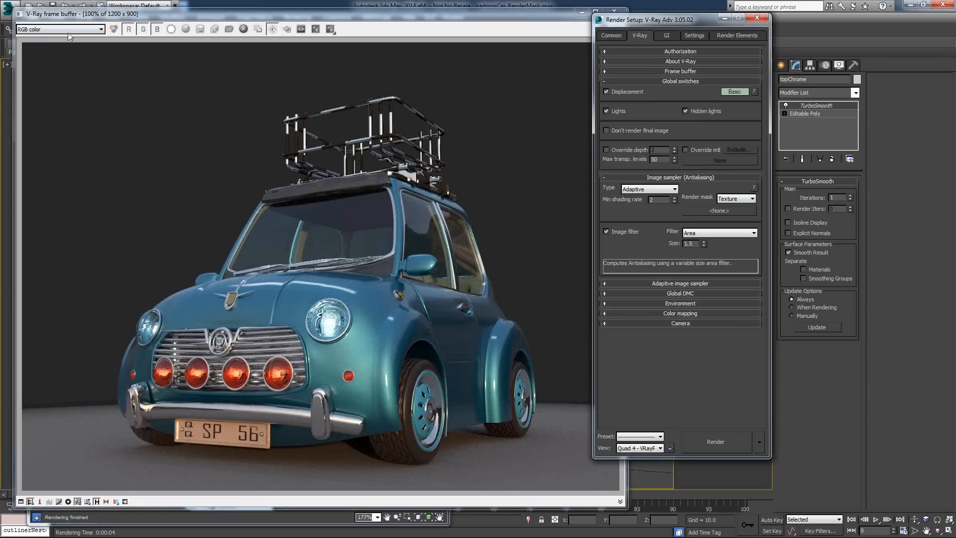
click(723, 34)
click(617, 73)
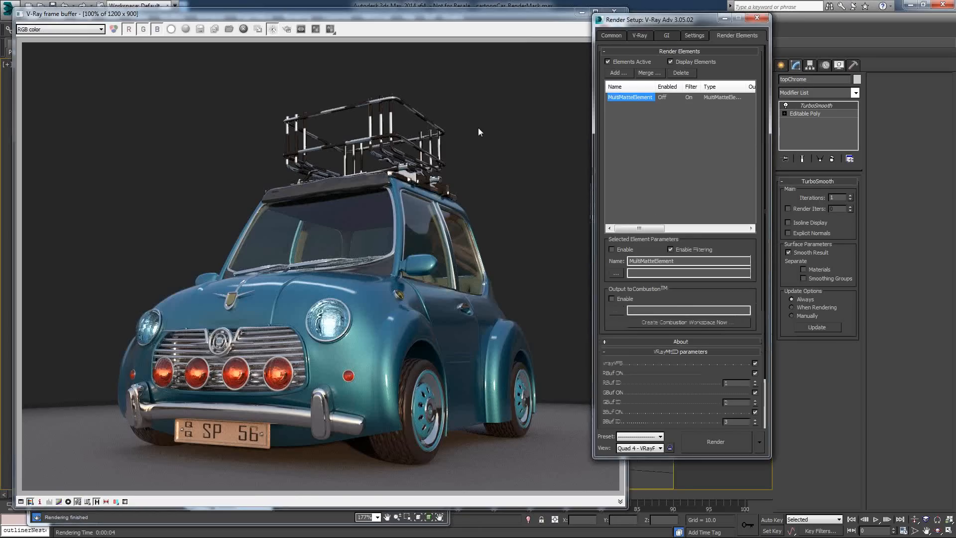
click(478, 127)
drag(558, 20, 294, 30)
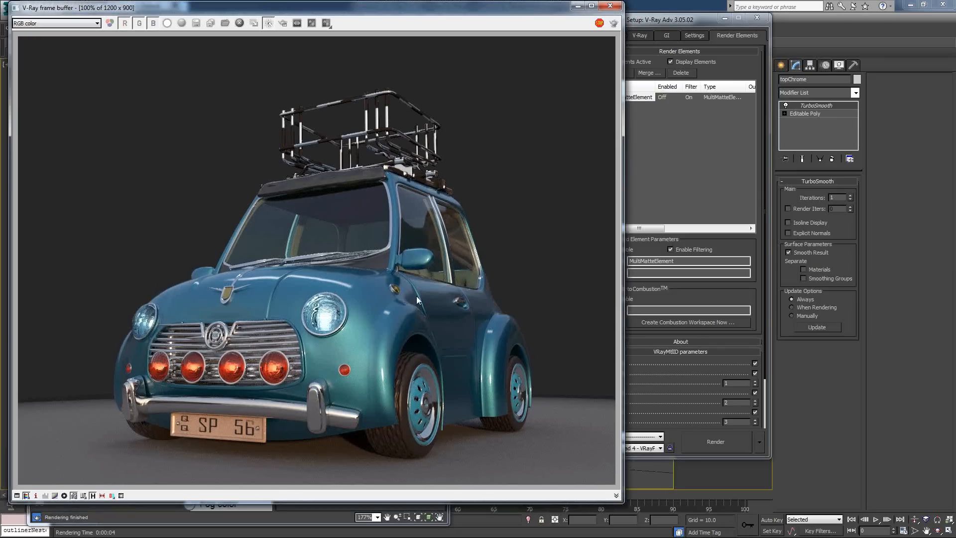
Assign a Checker map as the render mask texture in the V-Ray image sampler settings
click(733, 299)
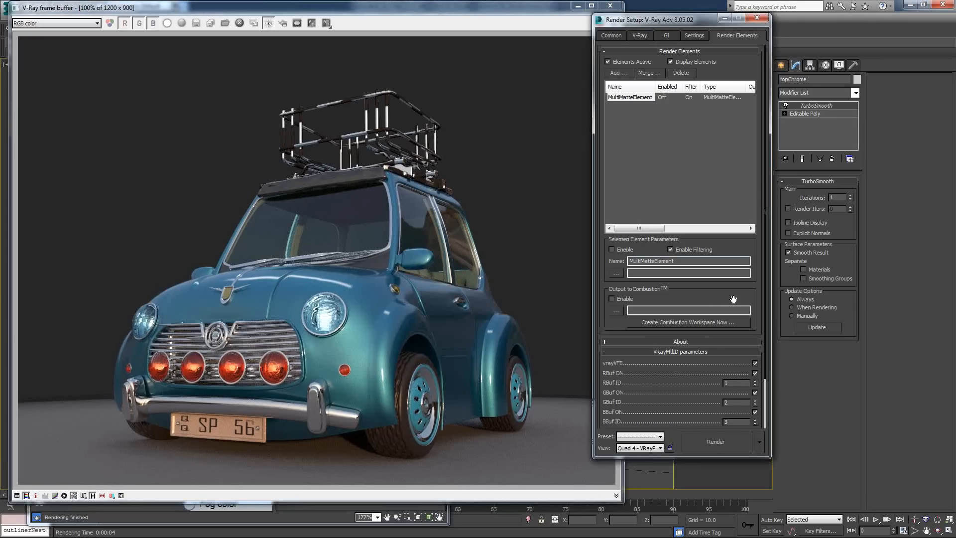
drag(553, 16, 554, 104)
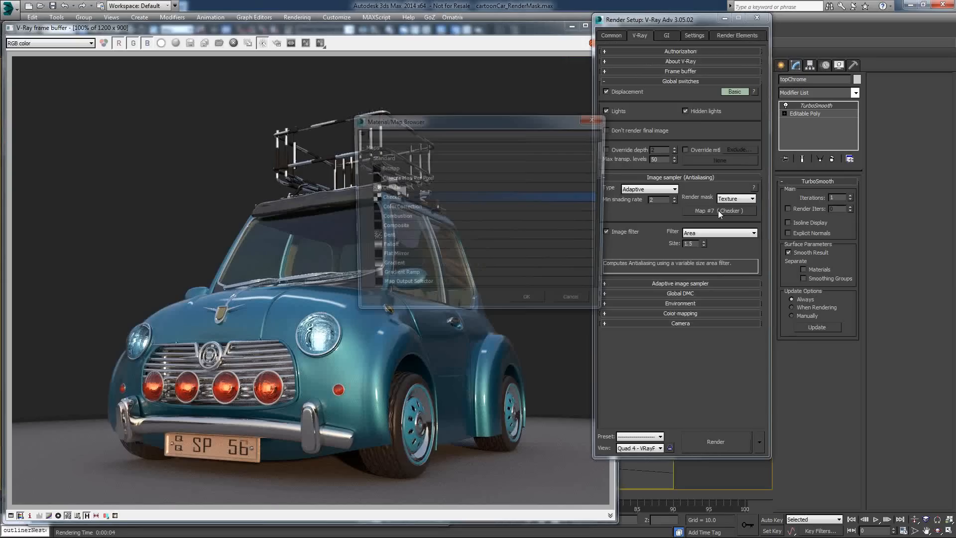
click(487, 7)
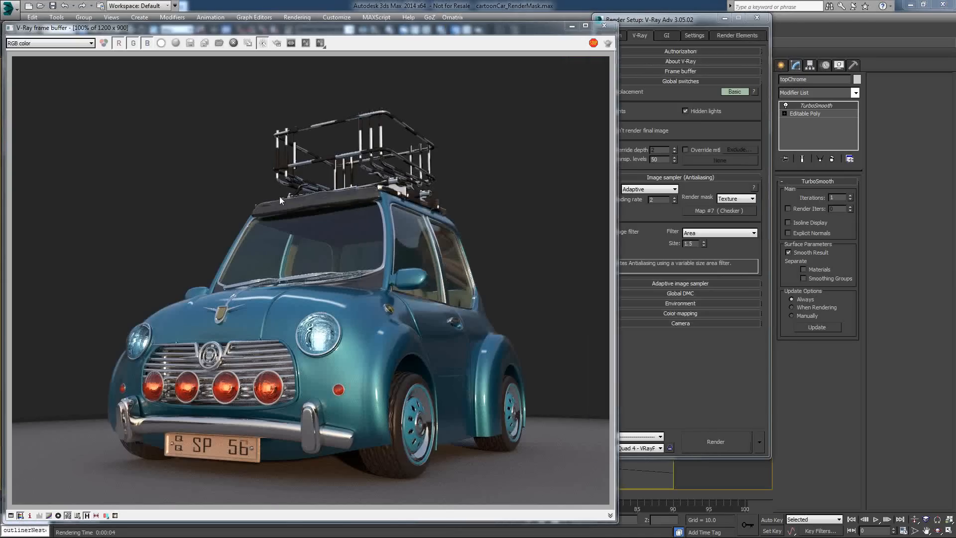
Open the Slate Material Editor, close the frame buffer, and place the editor beside the render setup dialog
key(m)
click(704, 210)
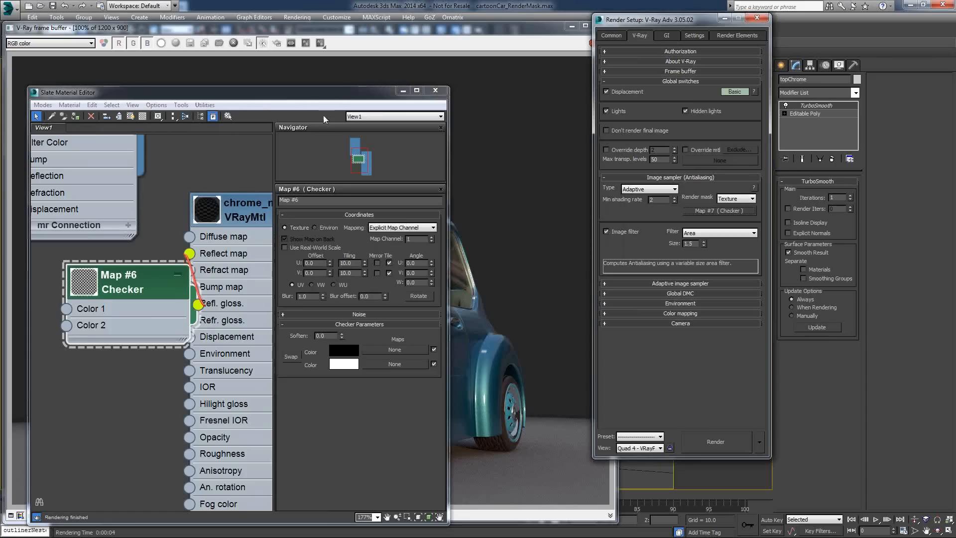
drag(311, 97, 381, 49)
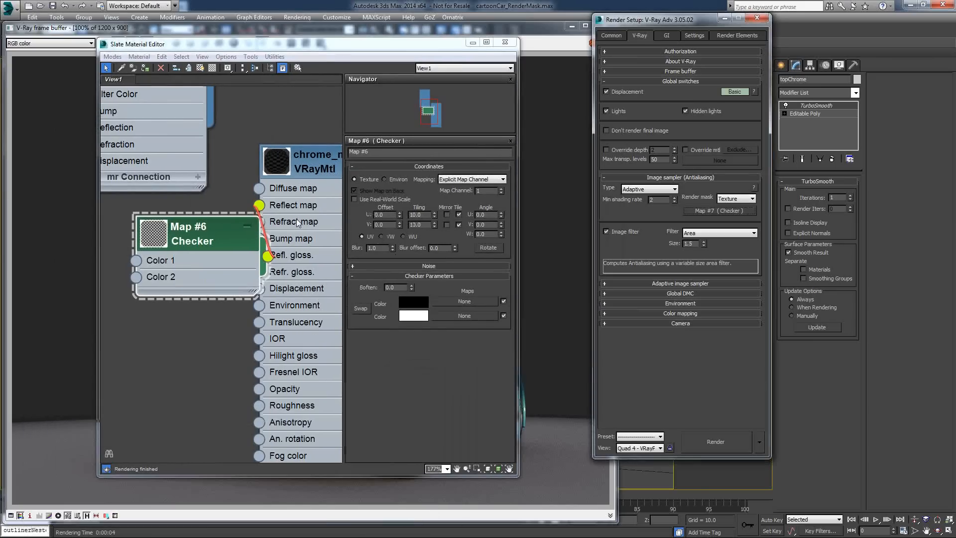
drag(451, 34, 461, 41)
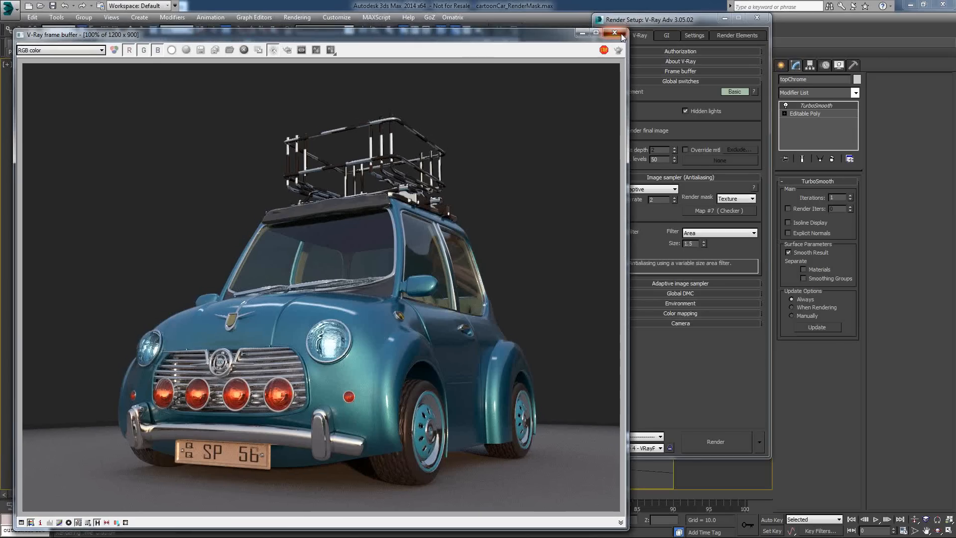
click(620, 35)
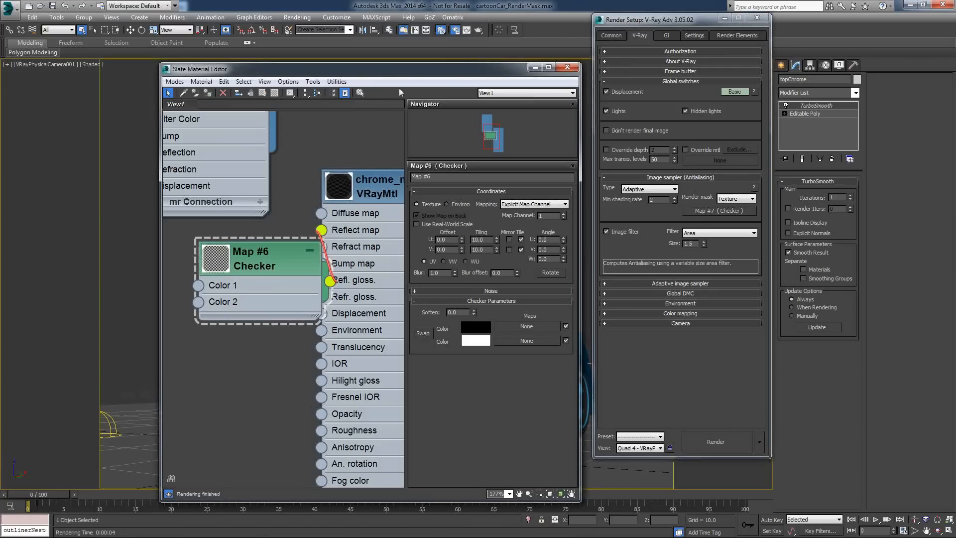
drag(392, 69, 319, 30)
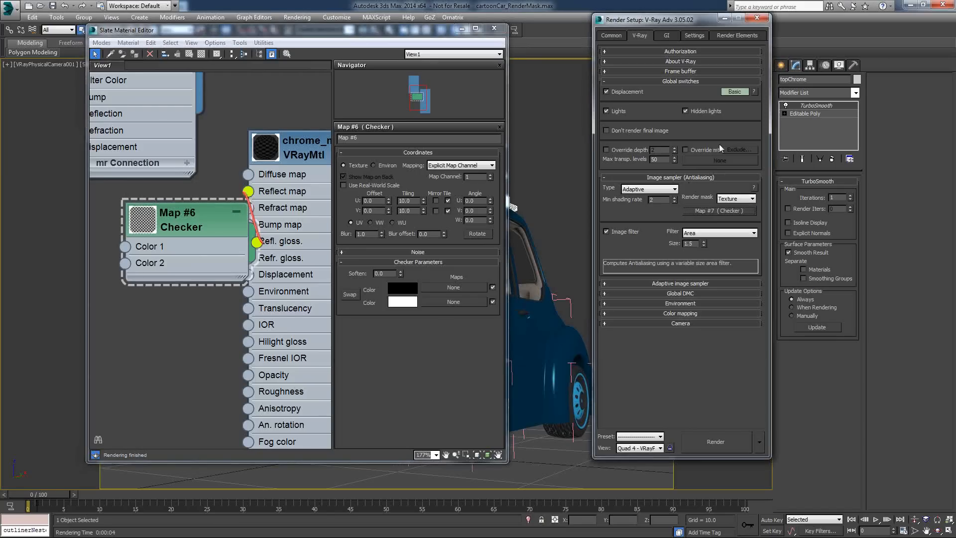
Add a new standard Checker map node in the material editor and try to link it to the render mask texture slot
drag(718, 211, 301, 110)
right_click(149, 366)
mouse_move(220, 379)
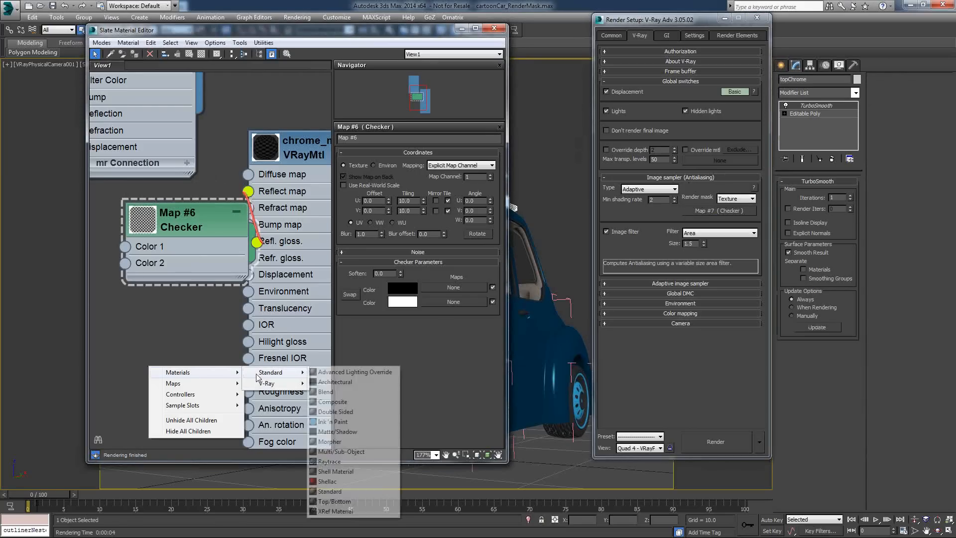
mouse_move(255, 385)
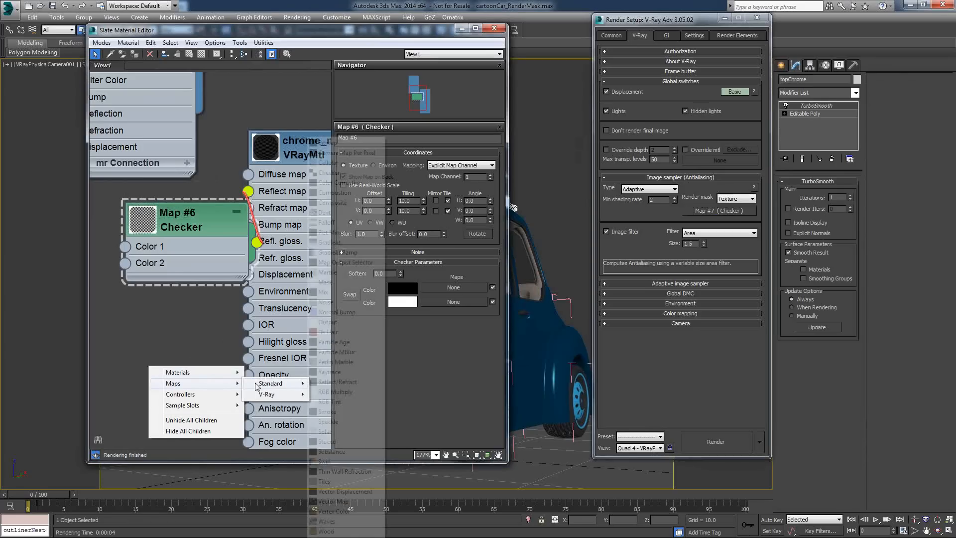
click(334, 173)
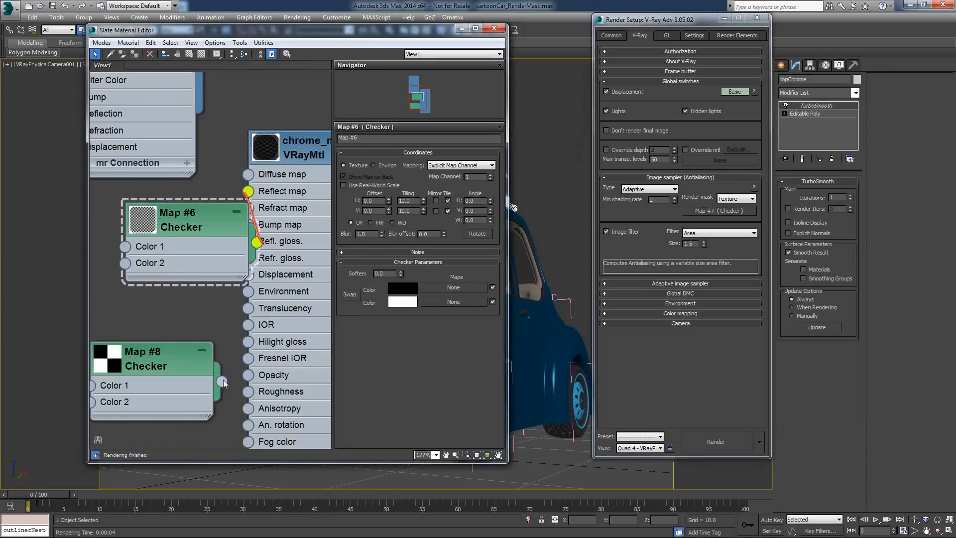
drag(223, 379, 728, 211)
click(729, 212)
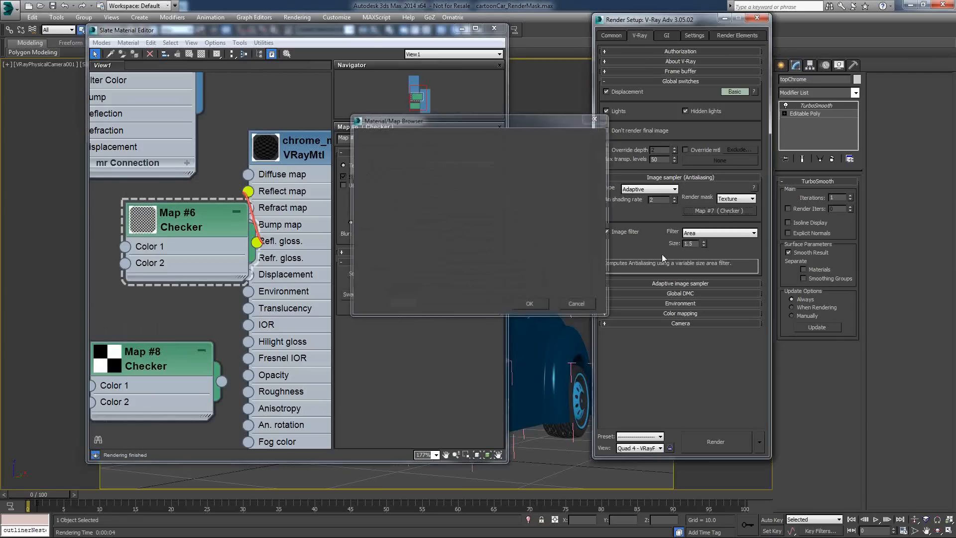
key(Escape)
Close the render setup dialog, reposition the material editor, and cancel the running test render
drag(678, 19, 677, 17)
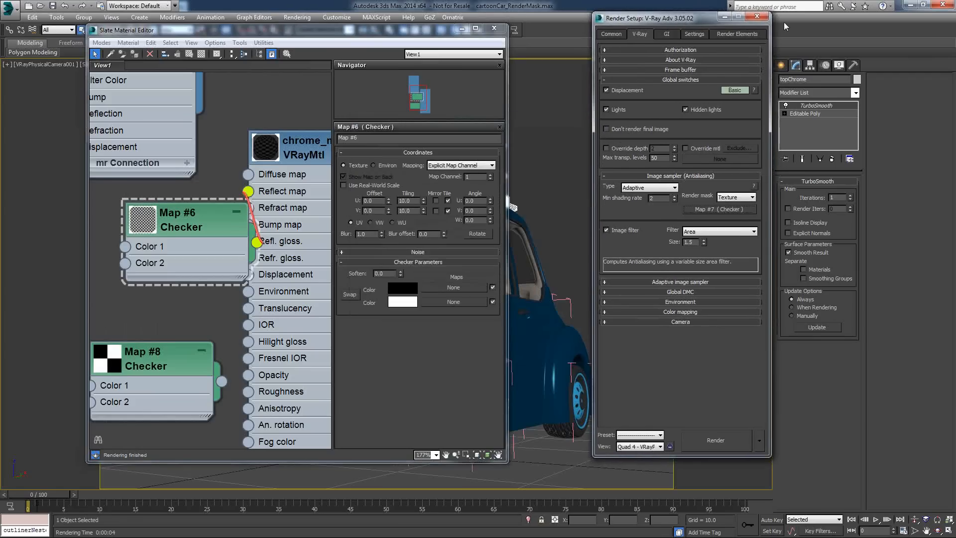
click(757, 17)
drag(409, 31, 402, 60)
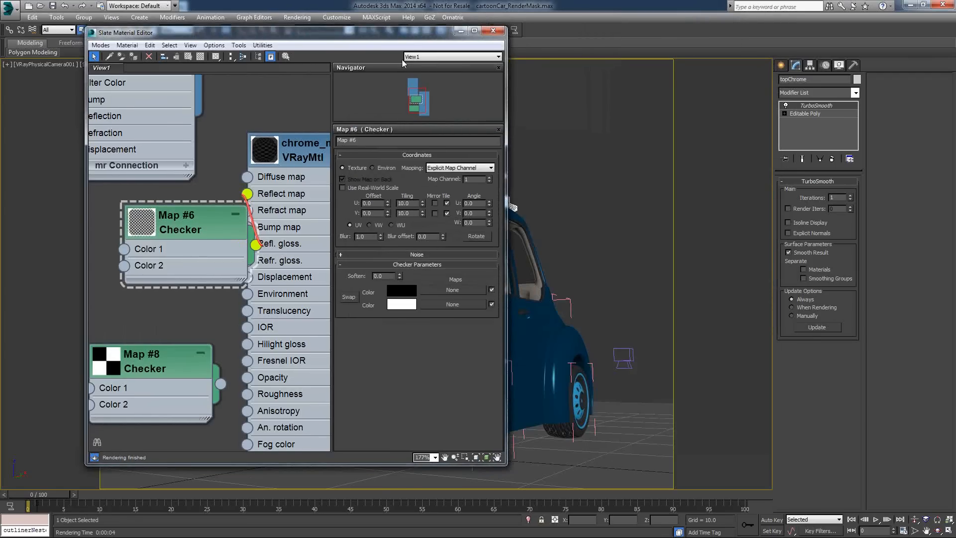
drag(403, 64, 396, 70)
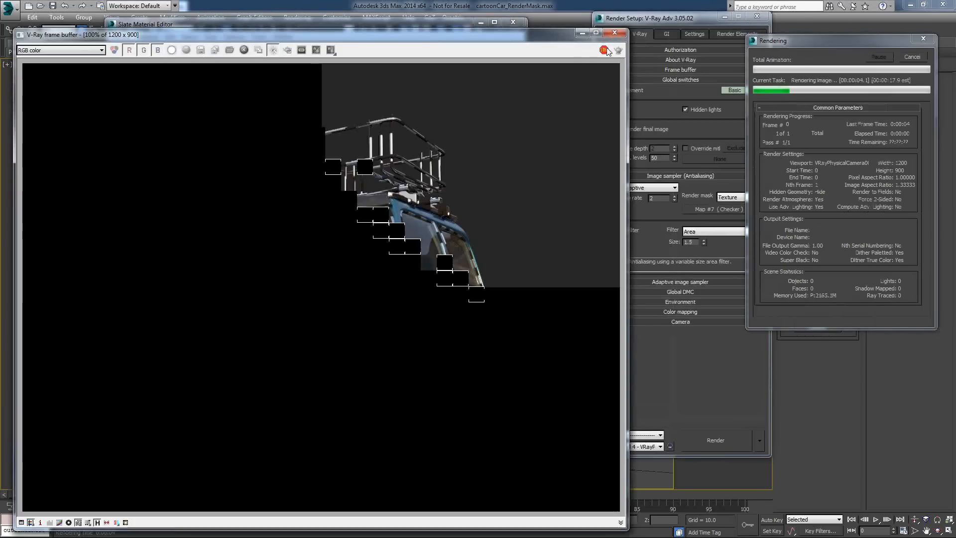
click(898, 60)
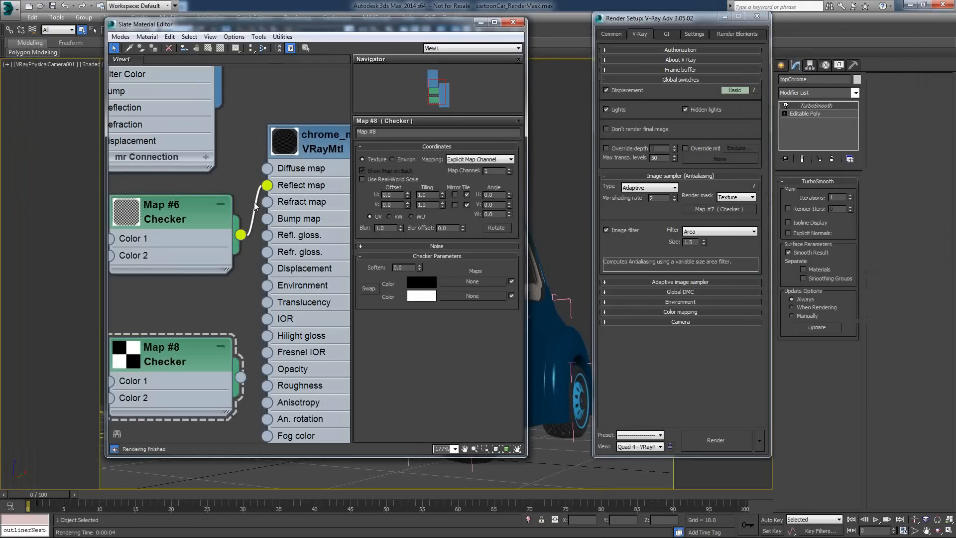
Remove the Checker map feeding chrome_mtl's Reflect map input and switch to the Compact Material Editor
click(724, 208)
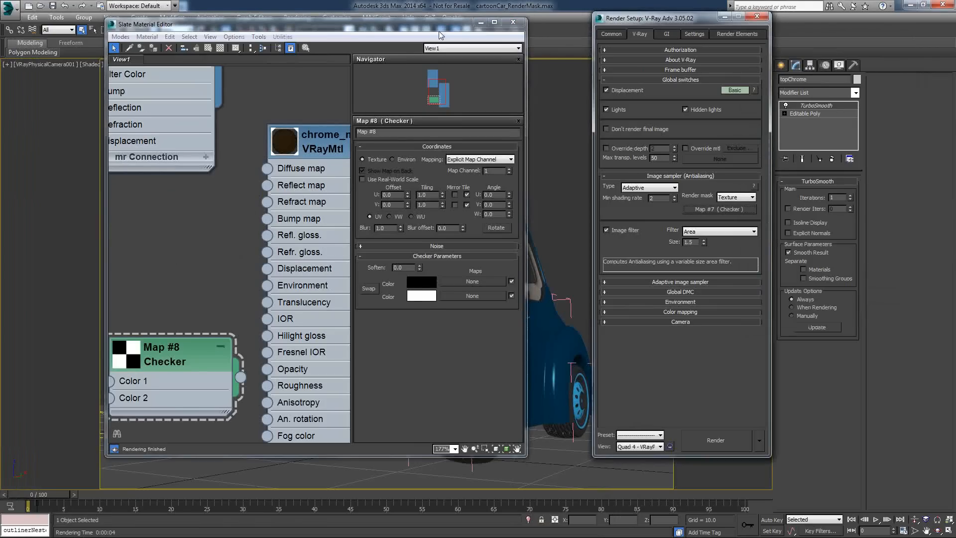
drag(449, 28, 483, 32)
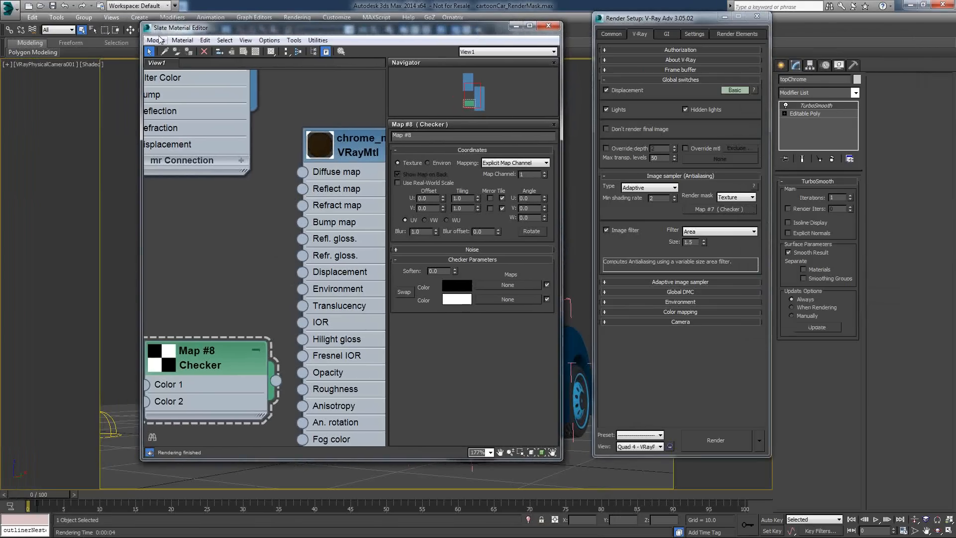
click(159, 40)
click(182, 52)
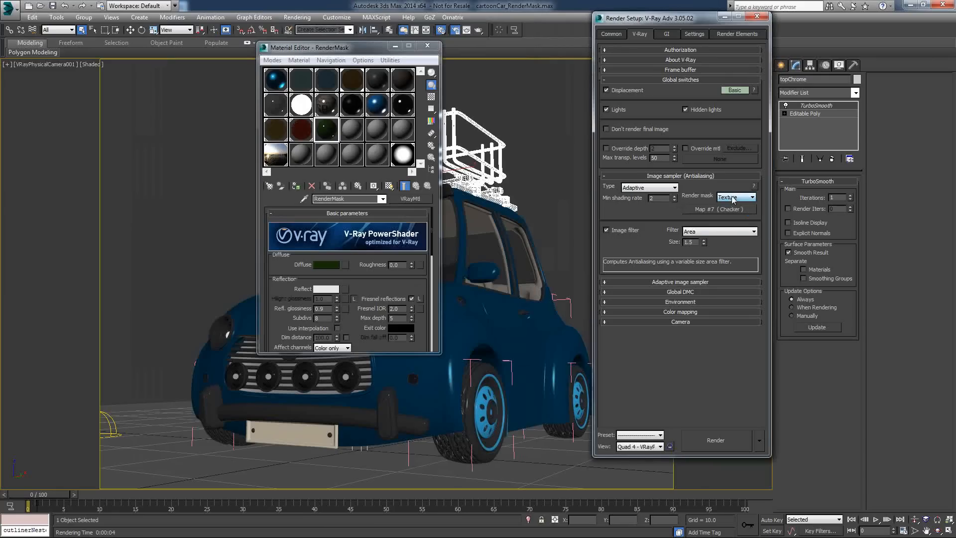
Assign a new Checker map to the render mask texture, then replace it with a Noise map
click(704, 209)
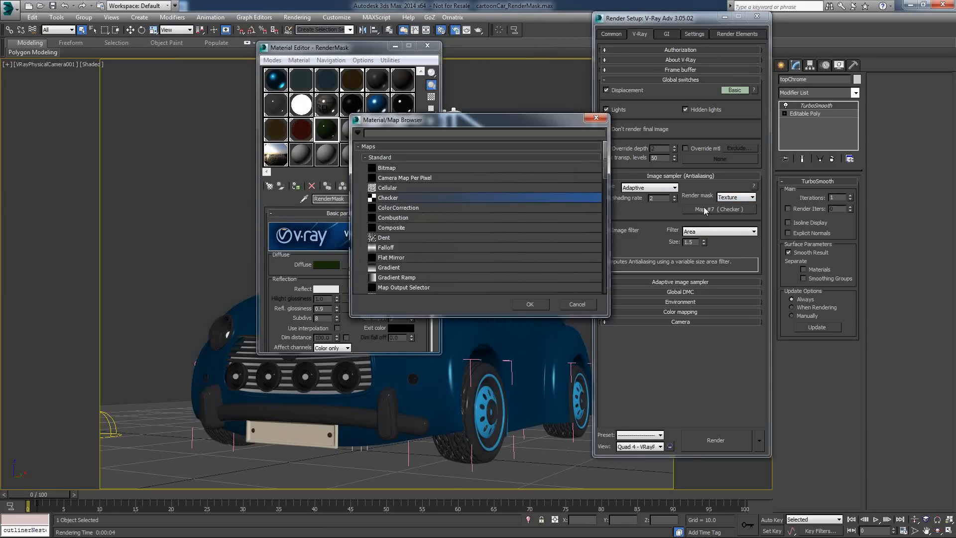
double_click(398, 198)
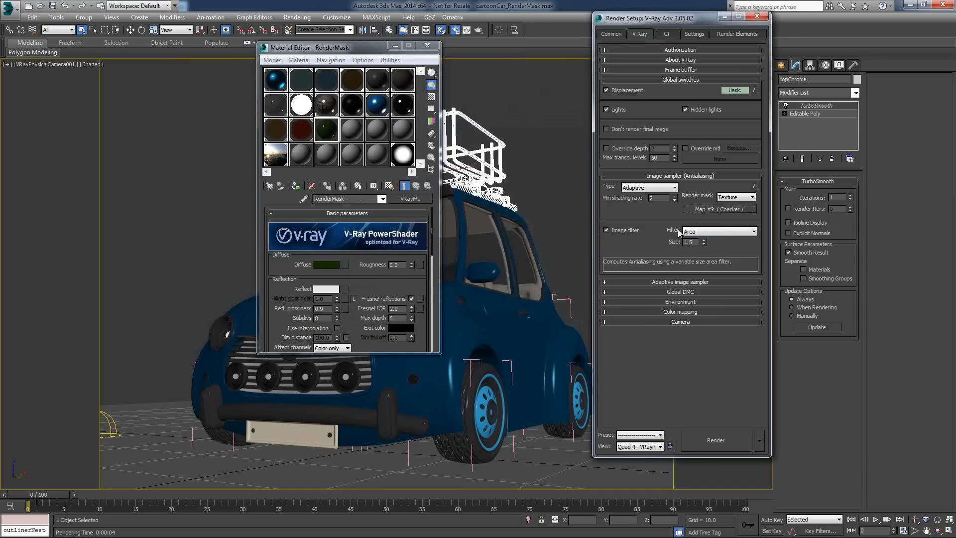
click(709, 211)
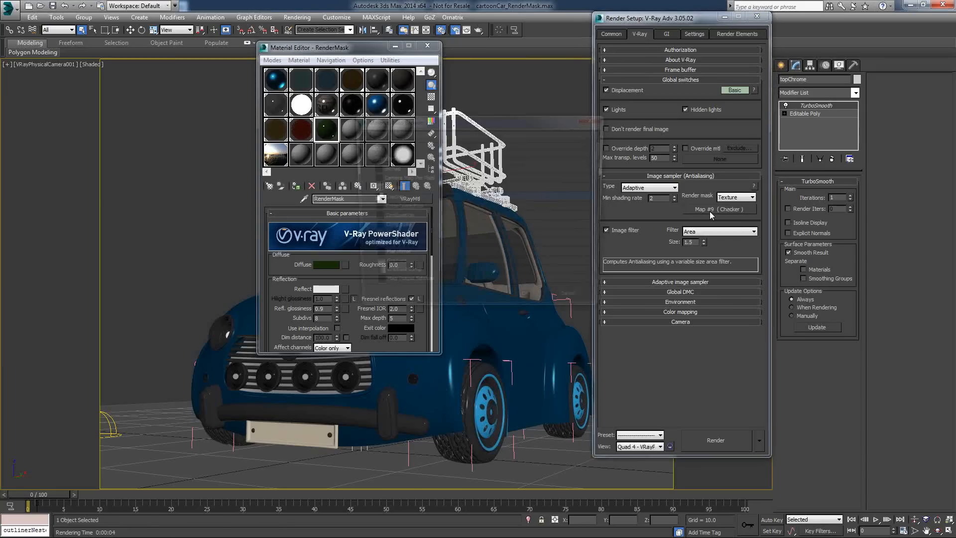
scroll(604, 181, down, 5)
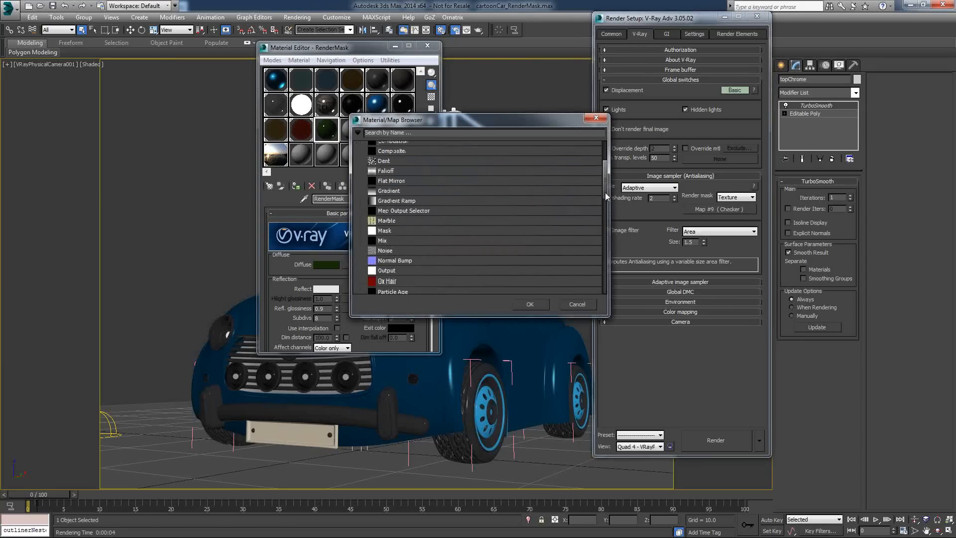
double_click(391, 227)
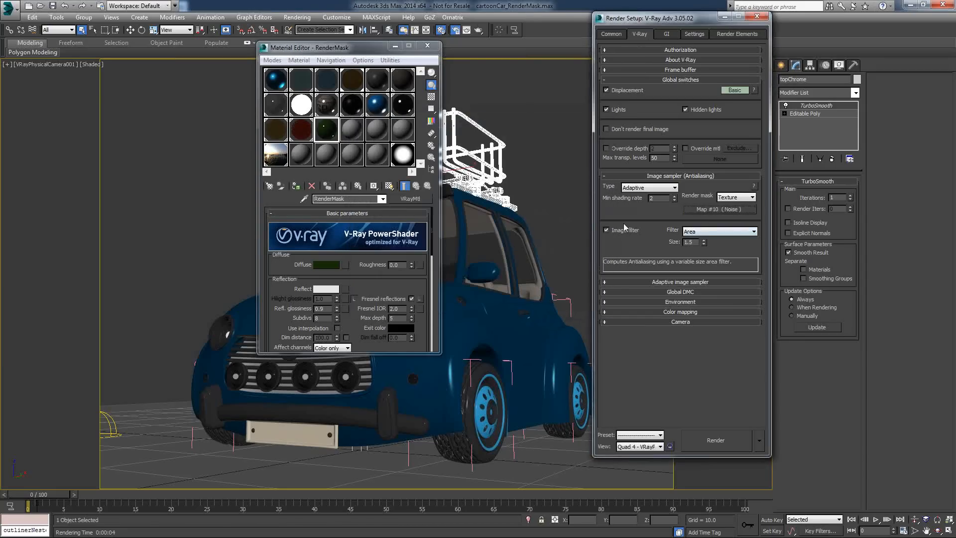
Render the cartoon car through the Noise render mask and move the frame buffer window clear of the render settings
key(shift+q)
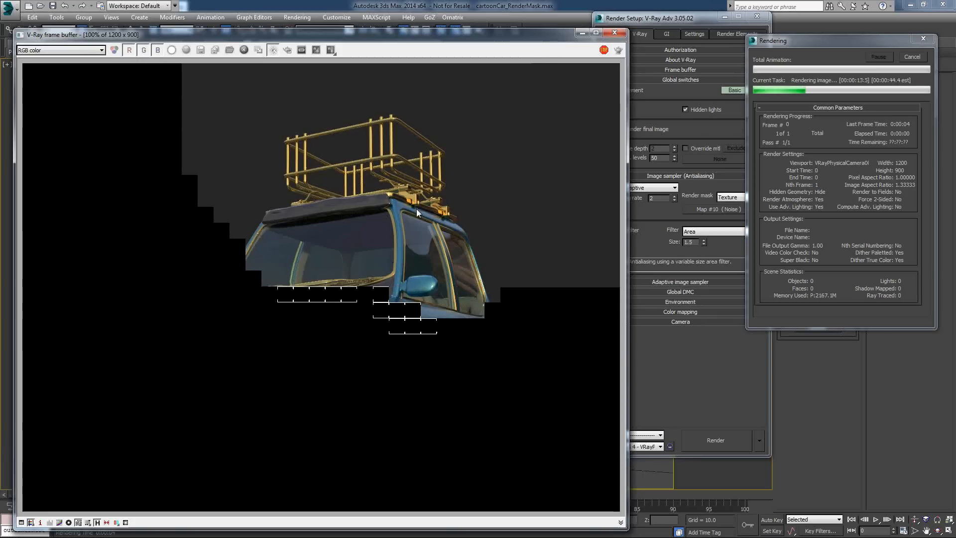
drag(419, 38, 479, 21)
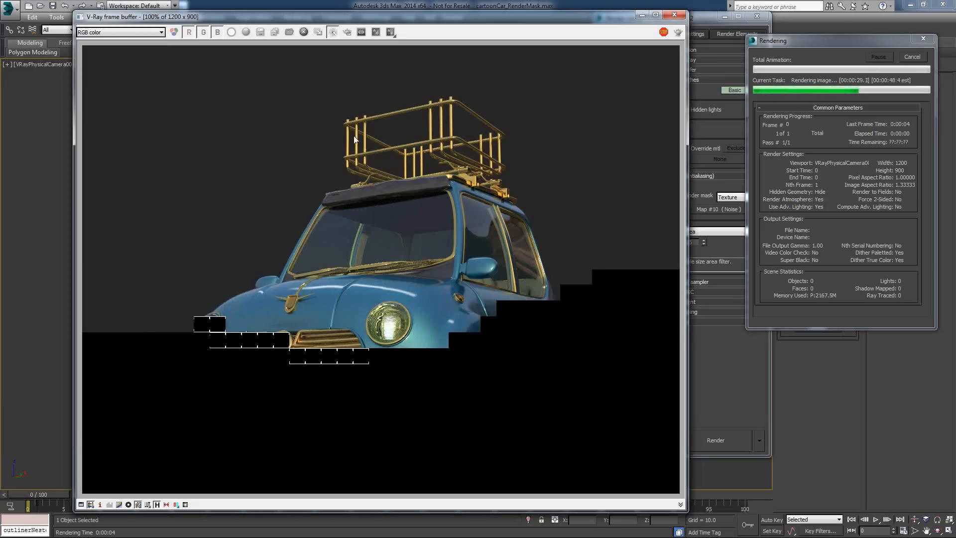
drag(391, 18, 385, 13)
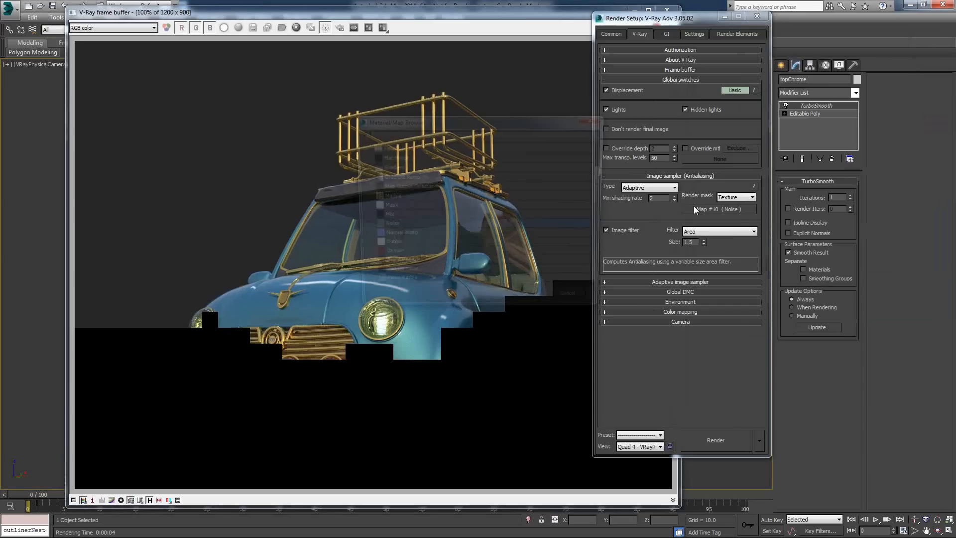
Change the render mask texture from Noise to a Checker map
click(696, 209)
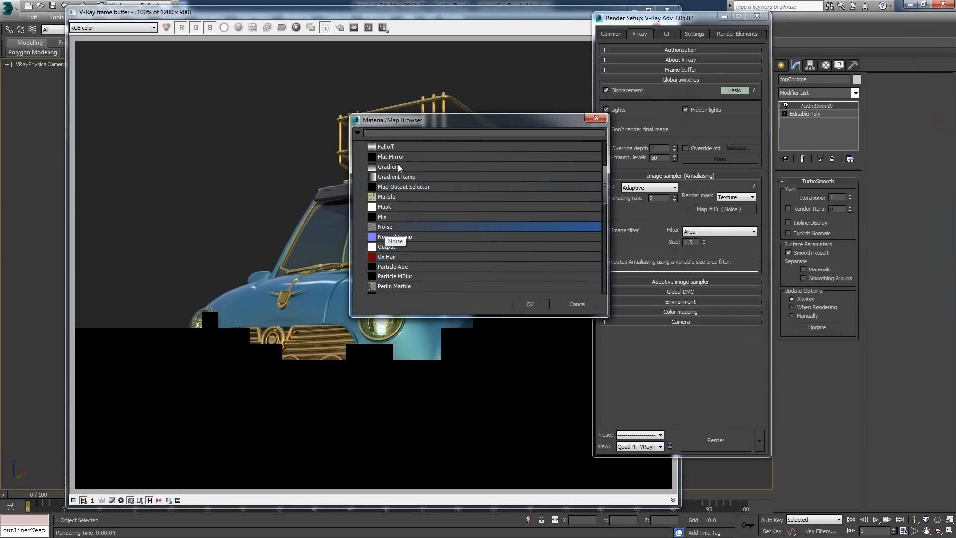
click(391, 167)
scroll(380, 185, up, 1)
scroll(393, 164, up, 3)
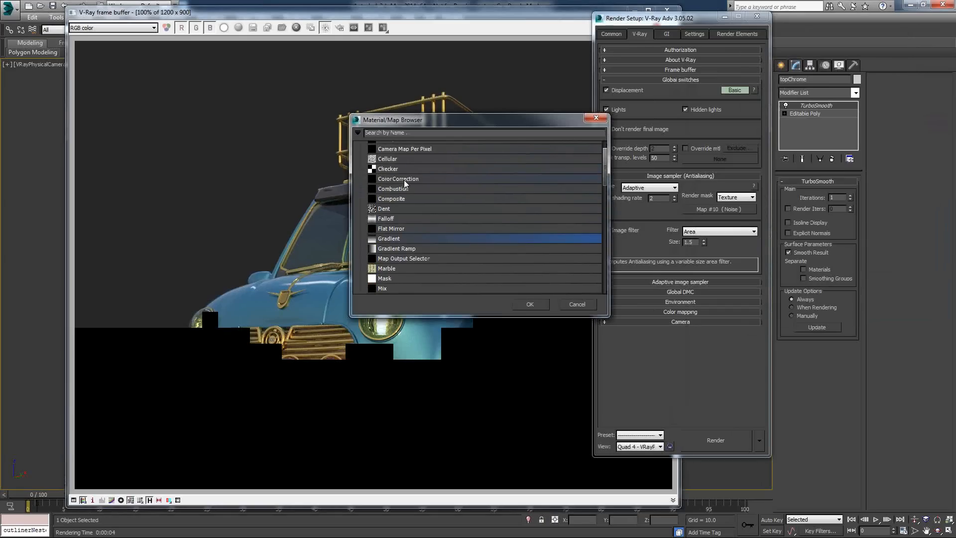
double_click(398, 170)
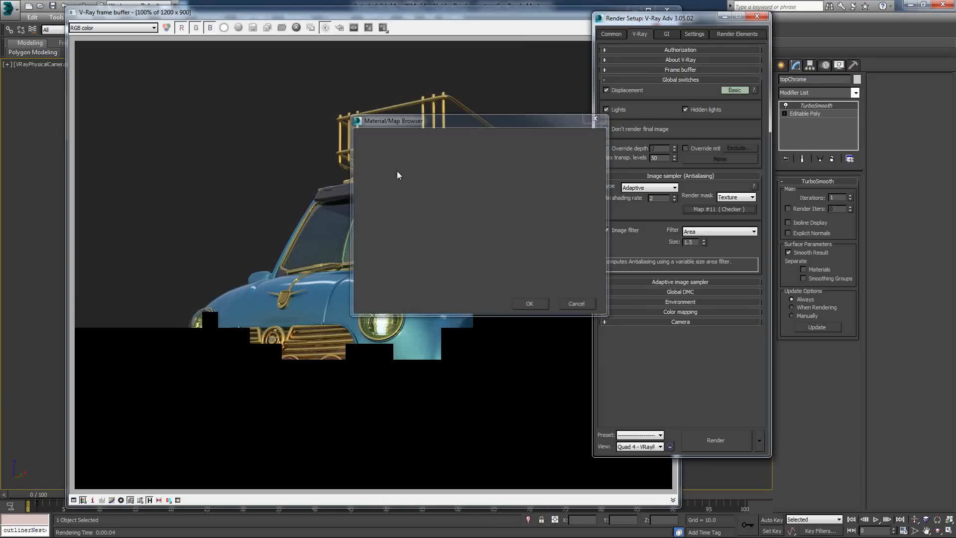
Change the reflection colour of chrome_mtl to blue with a hue of 170
key(m)
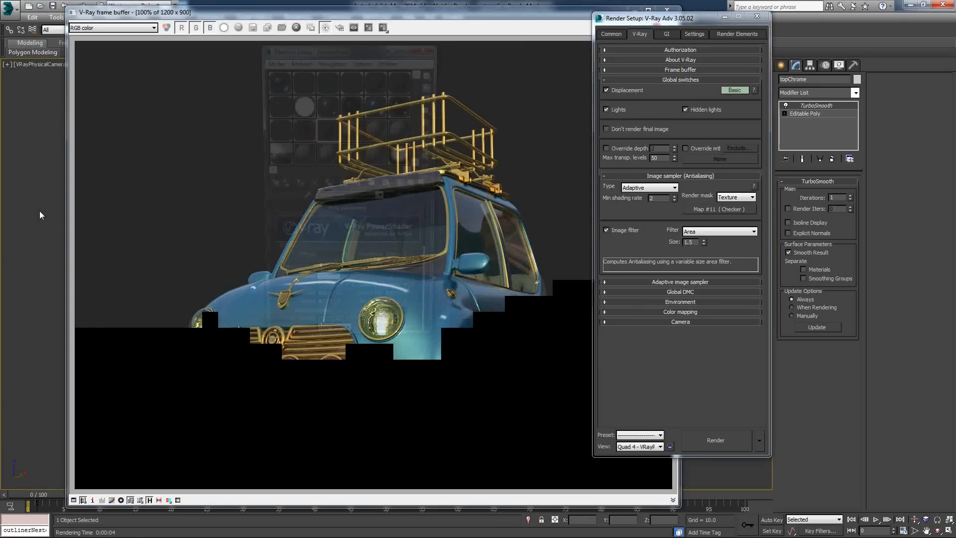
click(326, 274)
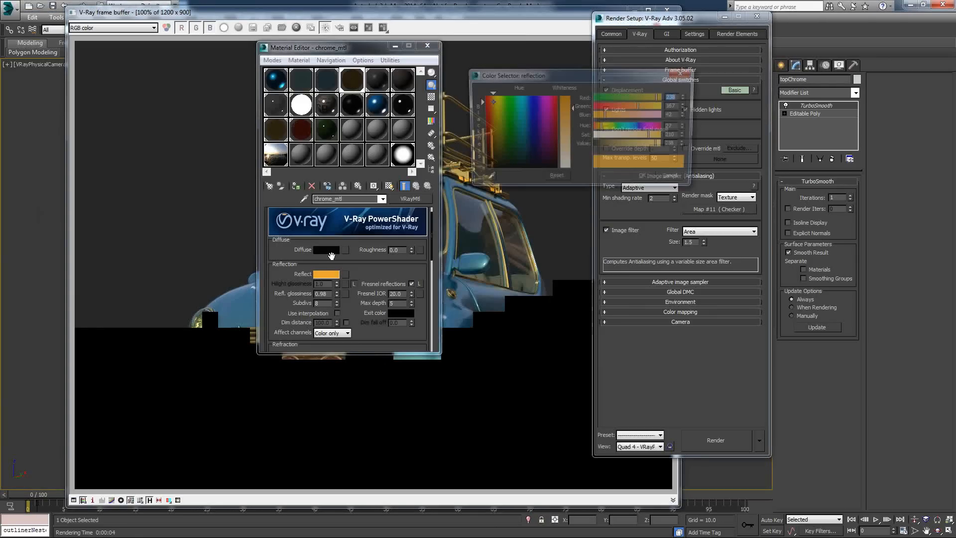
drag(603, 126, 641, 126)
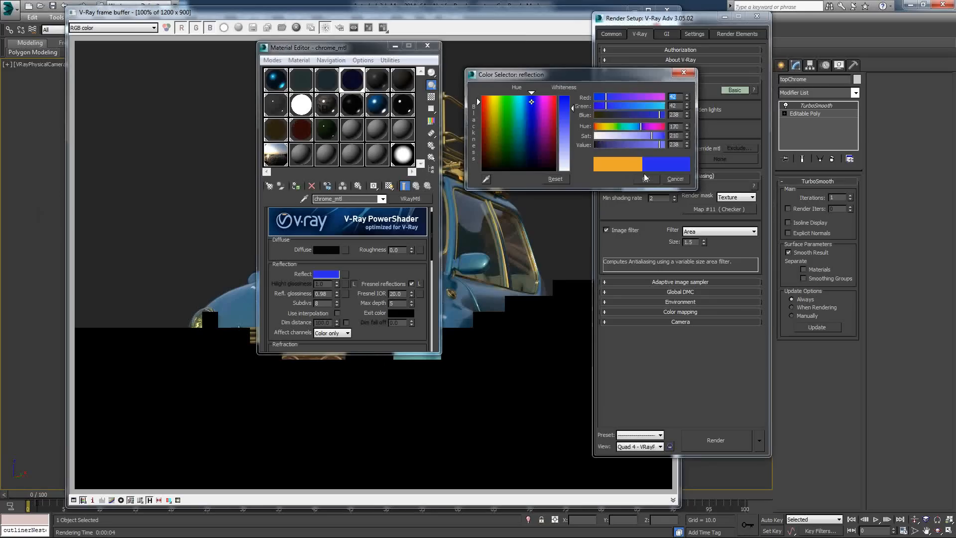
click(645, 178)
Render the car again with the Checker mask and the blue chrome, stopping the render before it finishes
click(506, 88)
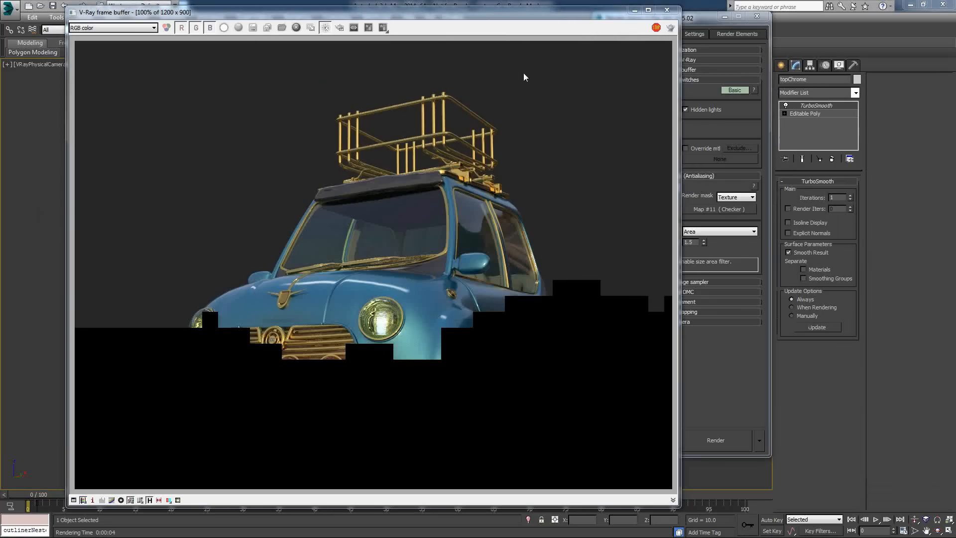
click(669, 29)
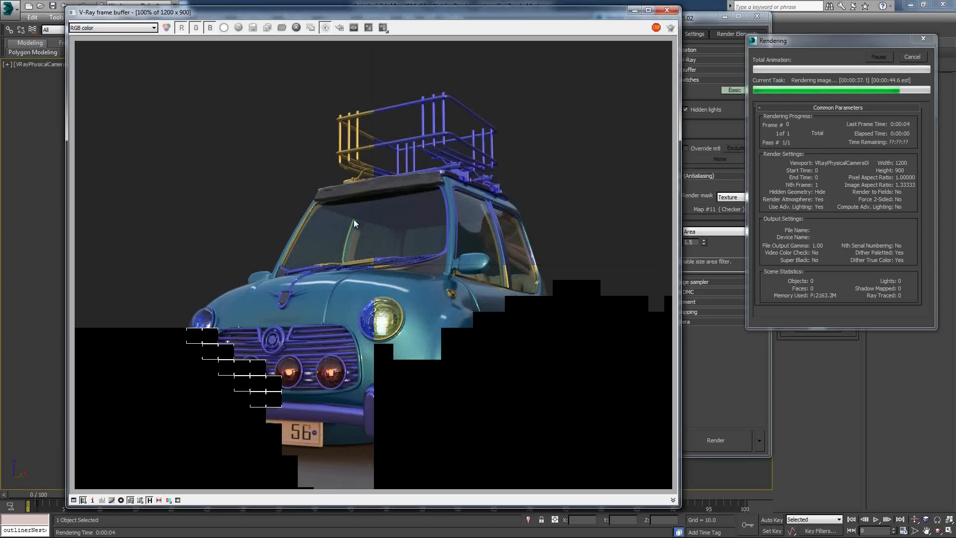
click(912, 56)
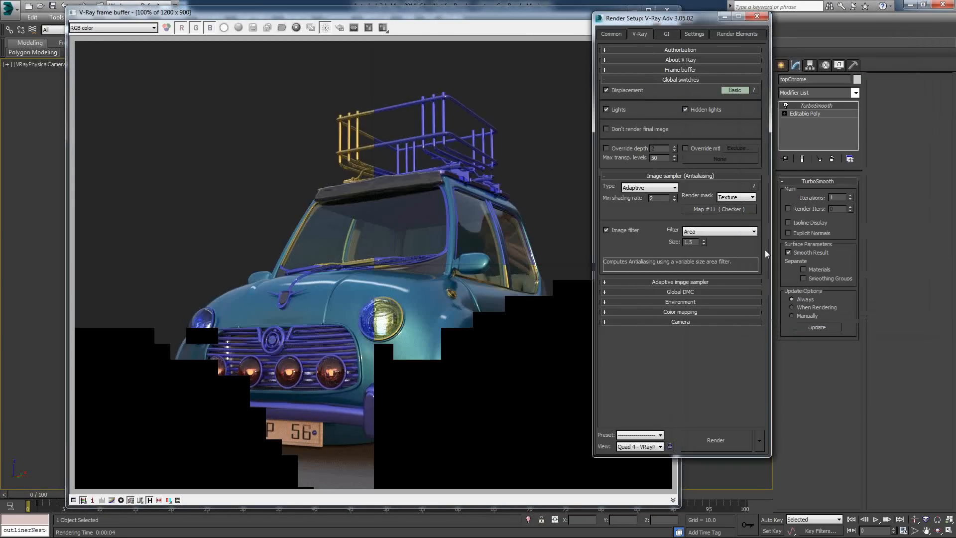
Switch the render mask to Include/Exclude list and look through its scene object list without choosing any objects
click(747, 197)
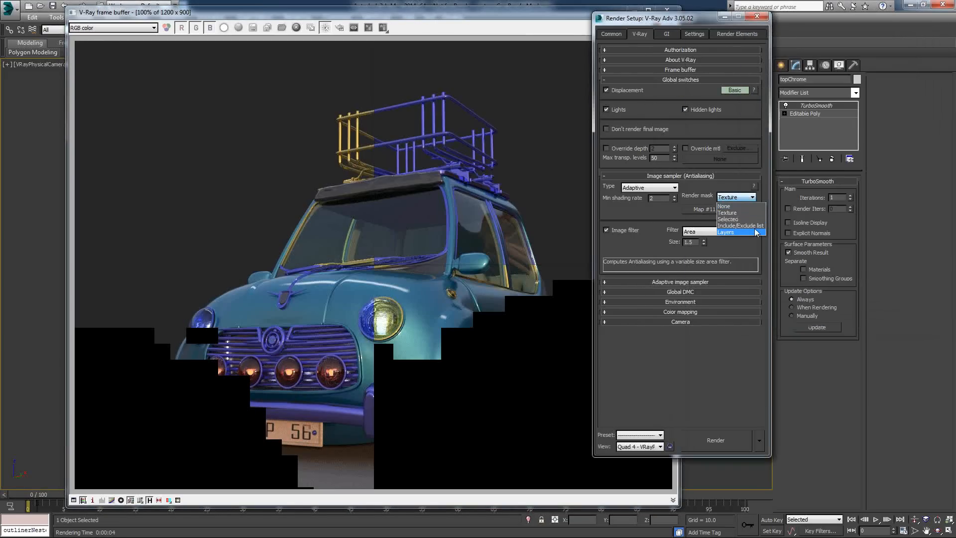
click(754, 230)
click(722, 209)
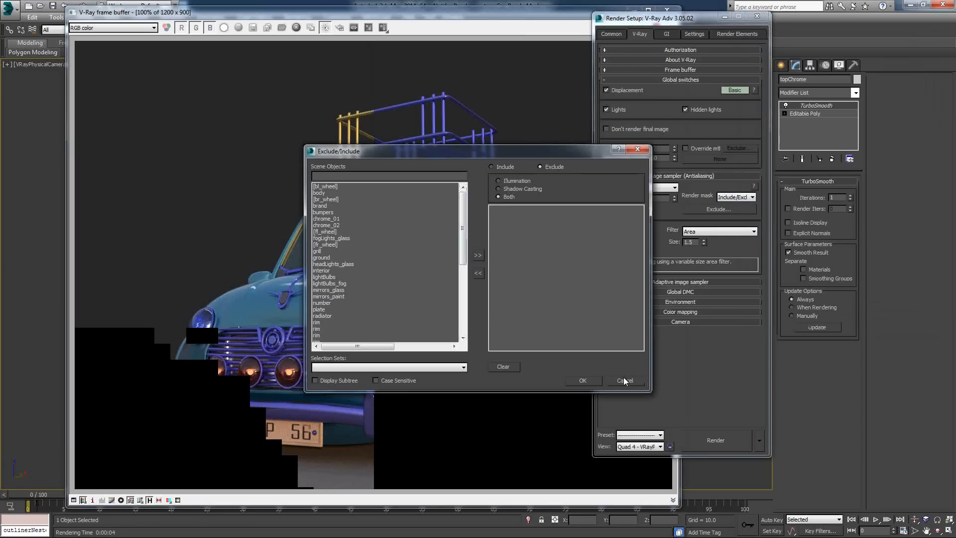
click(624, 380)
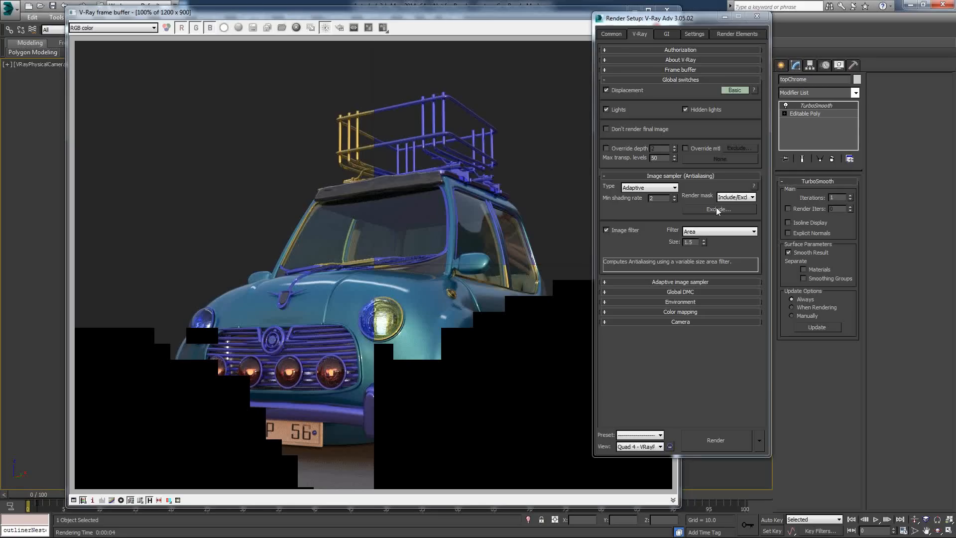
Set the render mask to Layers and view the list of selectable layers without choosing one
click(732, 197)
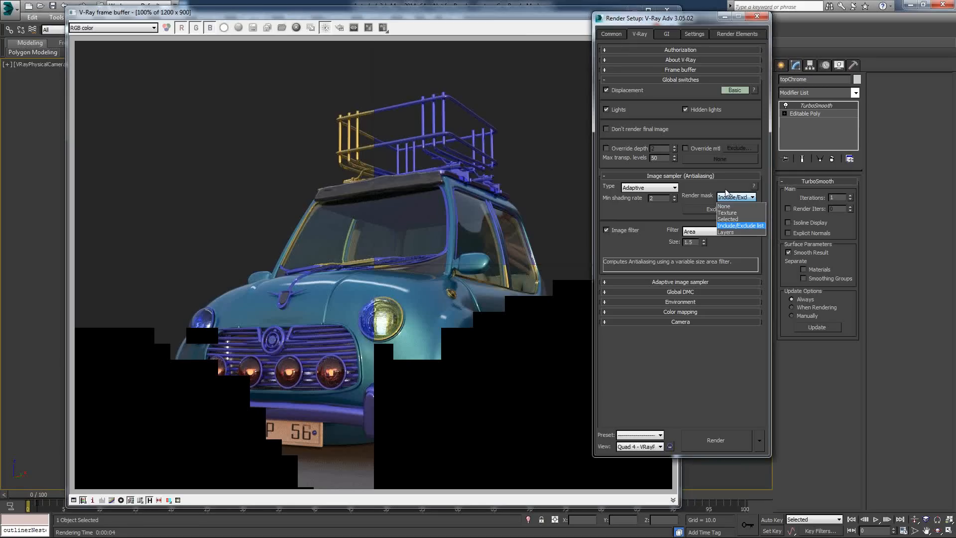
click(725, 189)
click(739, 232)
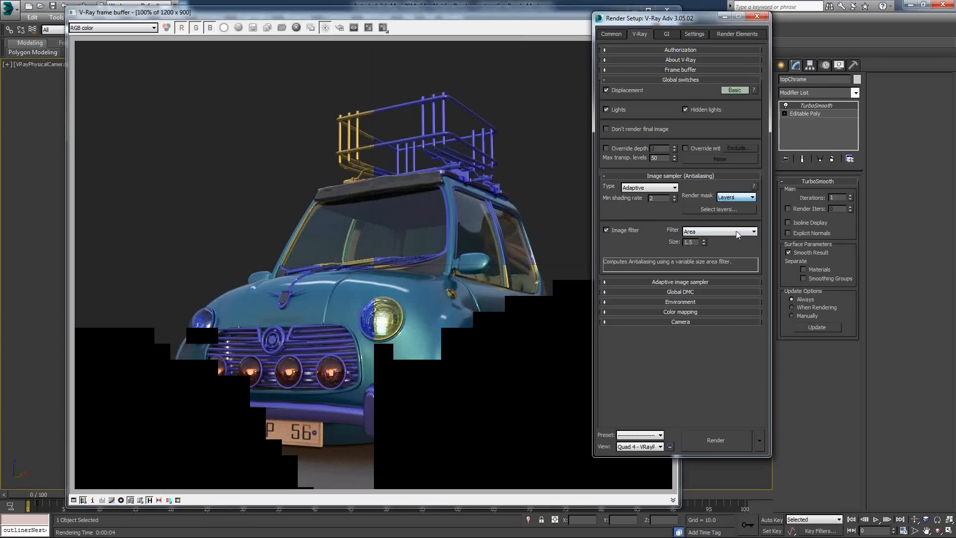
click(725, 210)
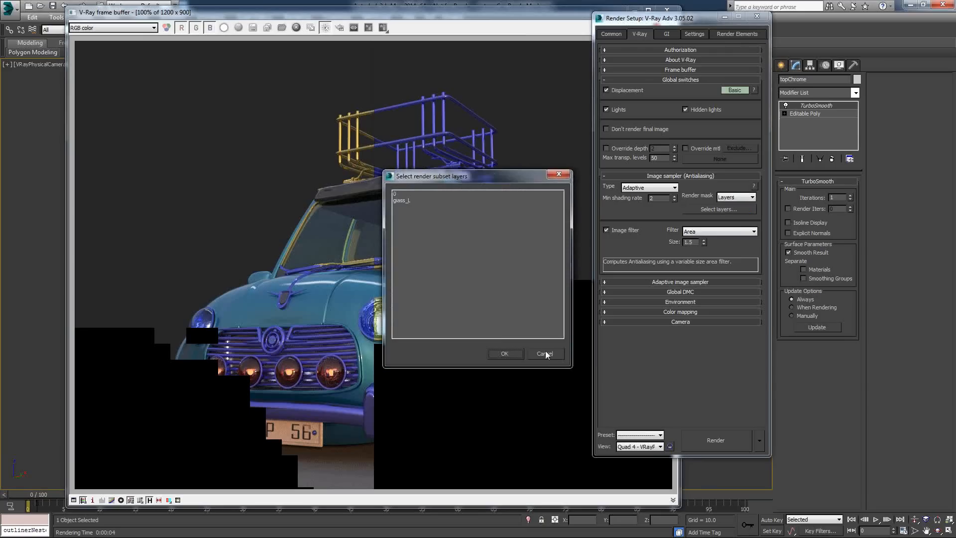
click(548, 351)
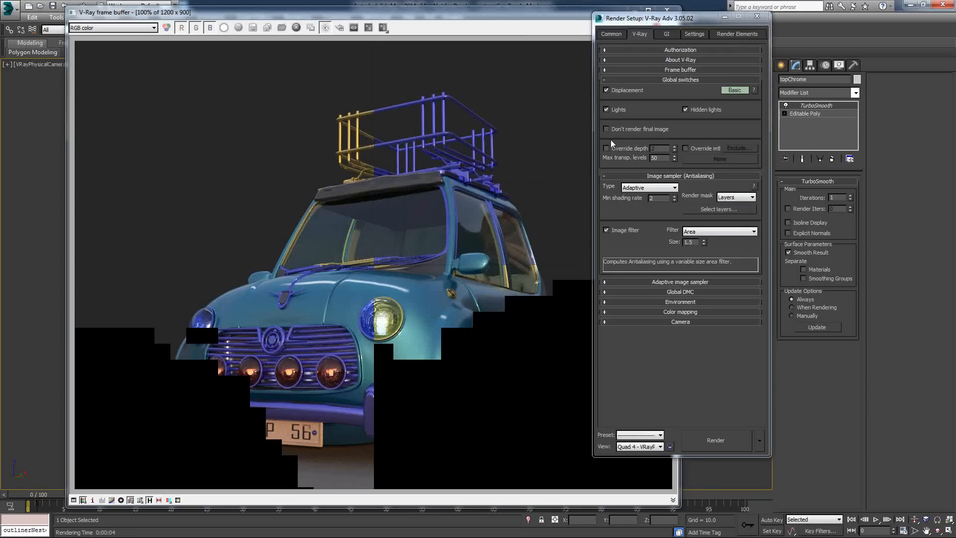
Close the frame buffer and open mercedes_studio.max, discarding the current scene's changes and adopting the file's unit scale
click(618, 11)
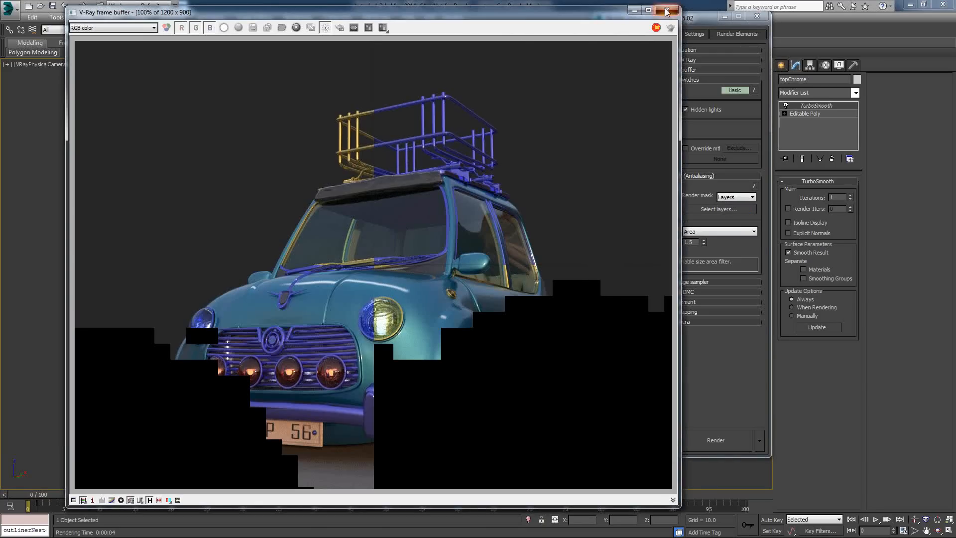
click(667, 11)
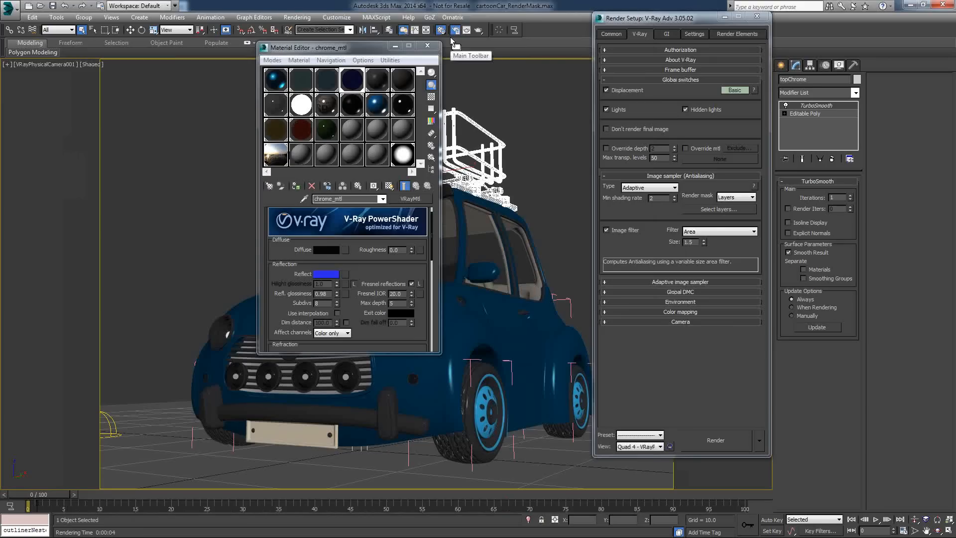
click(10, 10)
click(36, 76)
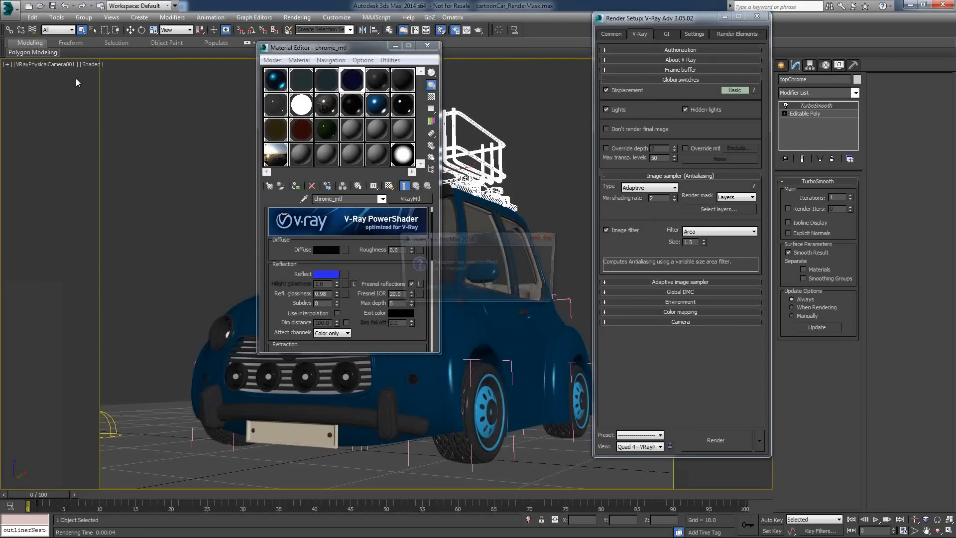
click(482, 289)
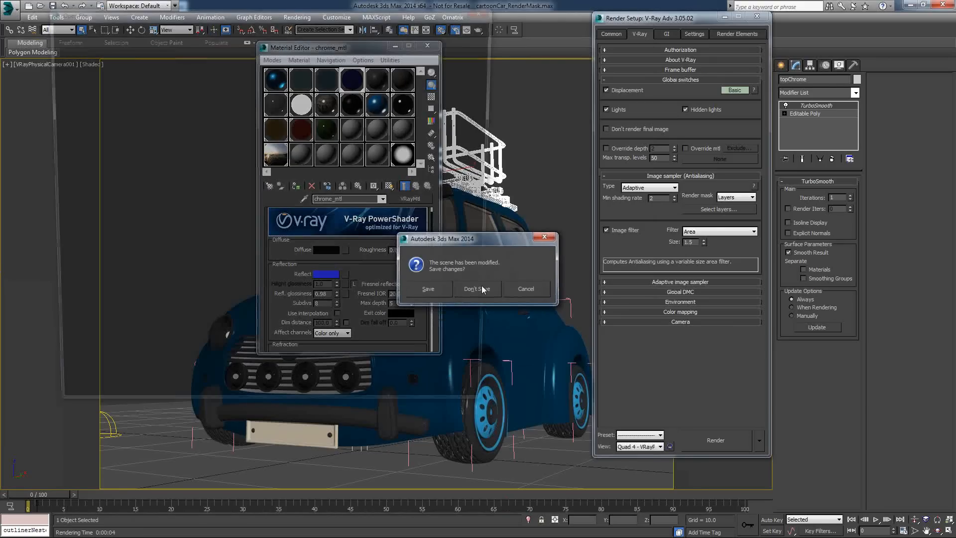
click(141, 89)
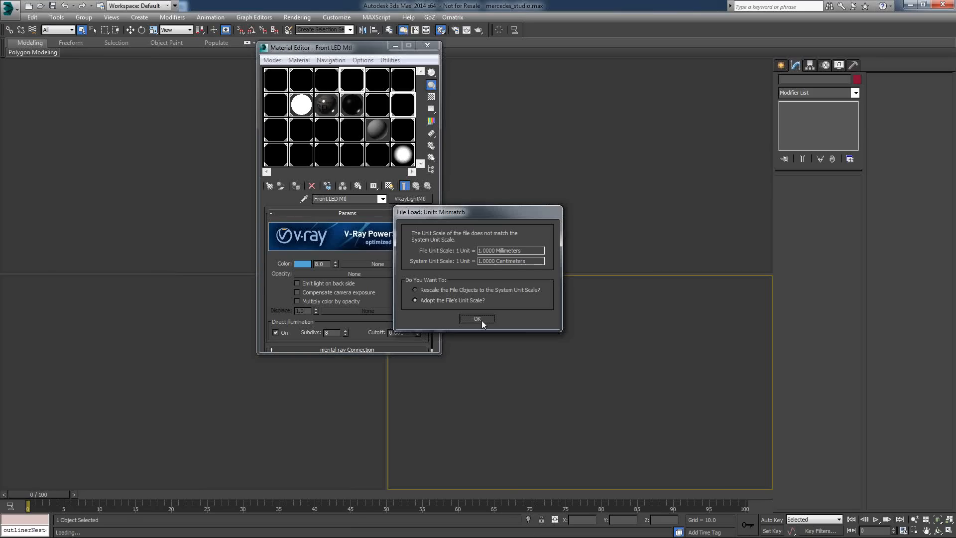
click(482, 321)
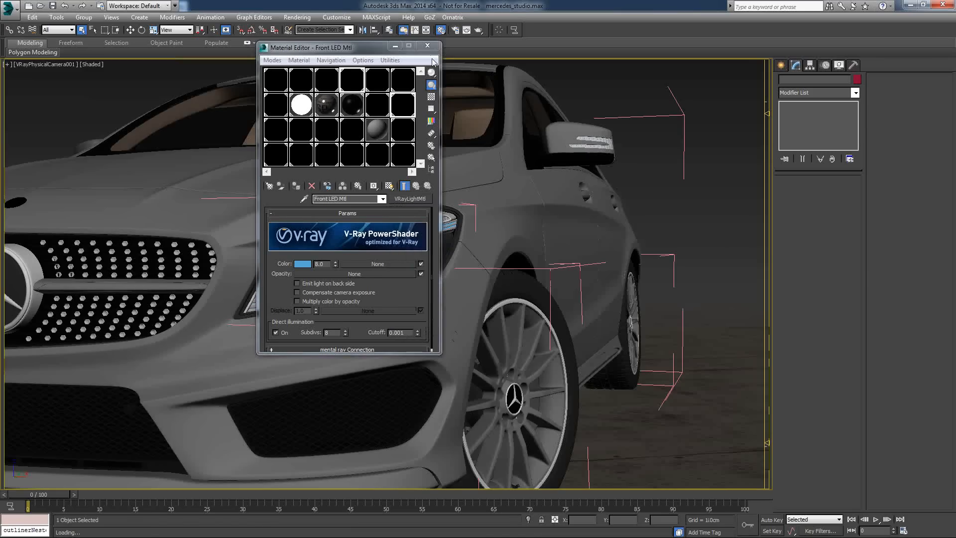
Close the Material Editor, start a render of the Mercedes camera view, and cancel that render
click(428, 45)
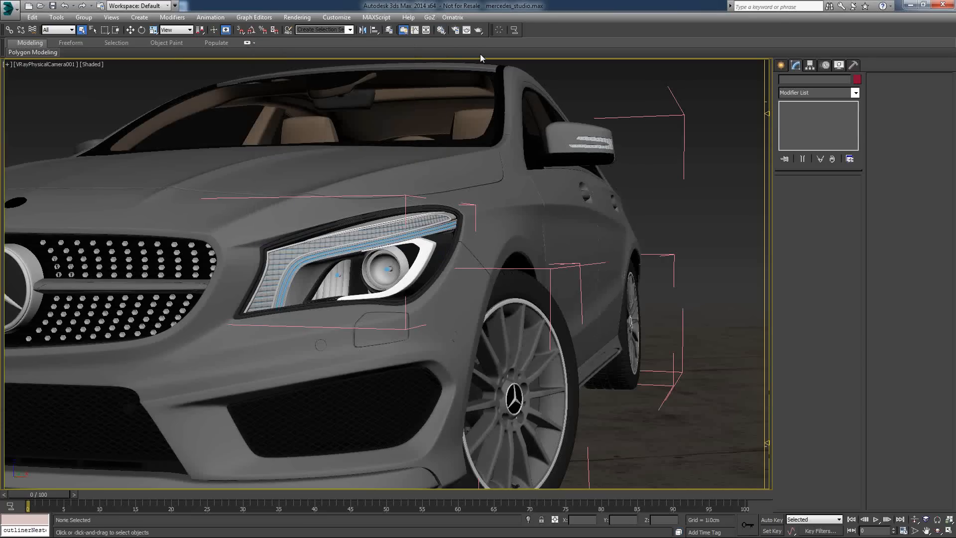
key(shift+q)
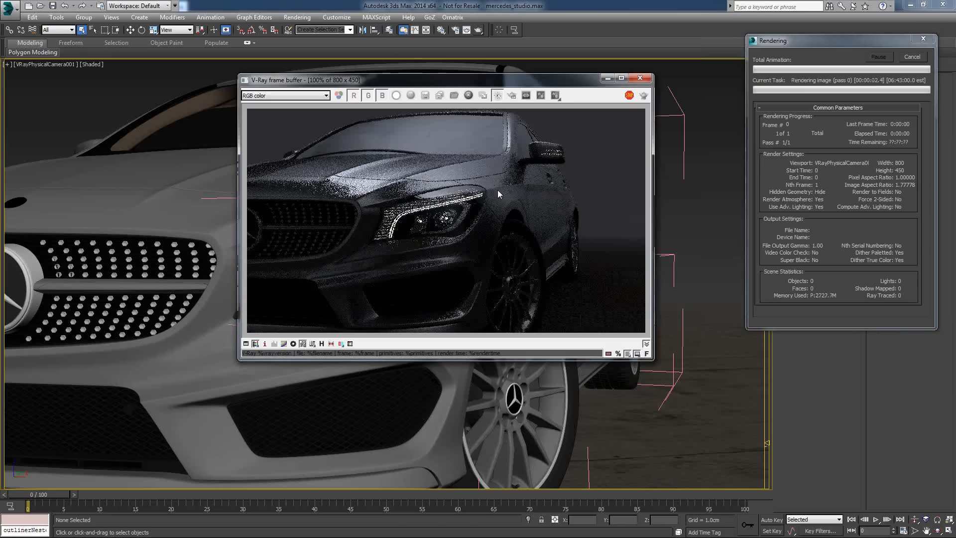
click(913, 57)
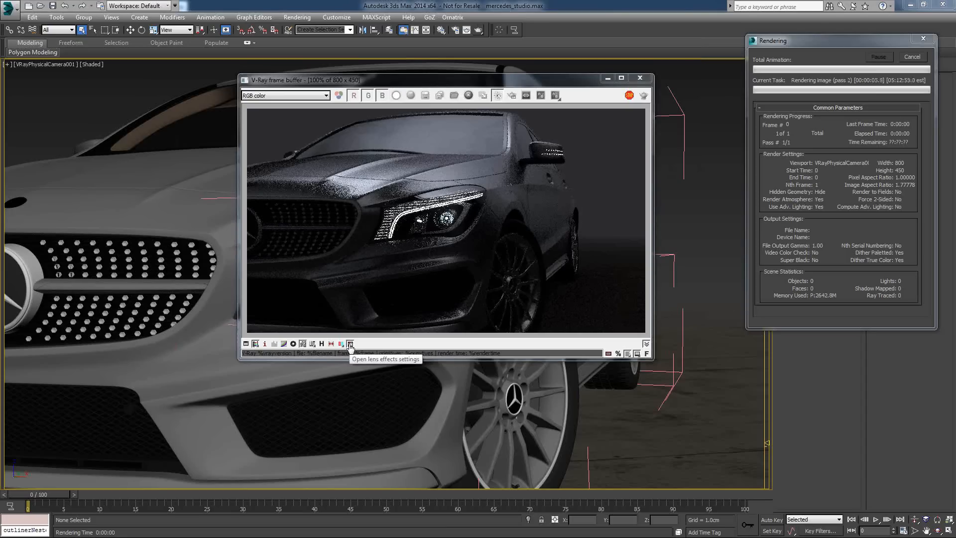
Open the frame buffer's lens effects settings and re-render the Mercedes scene to generate the effects channel
click(350, 344)
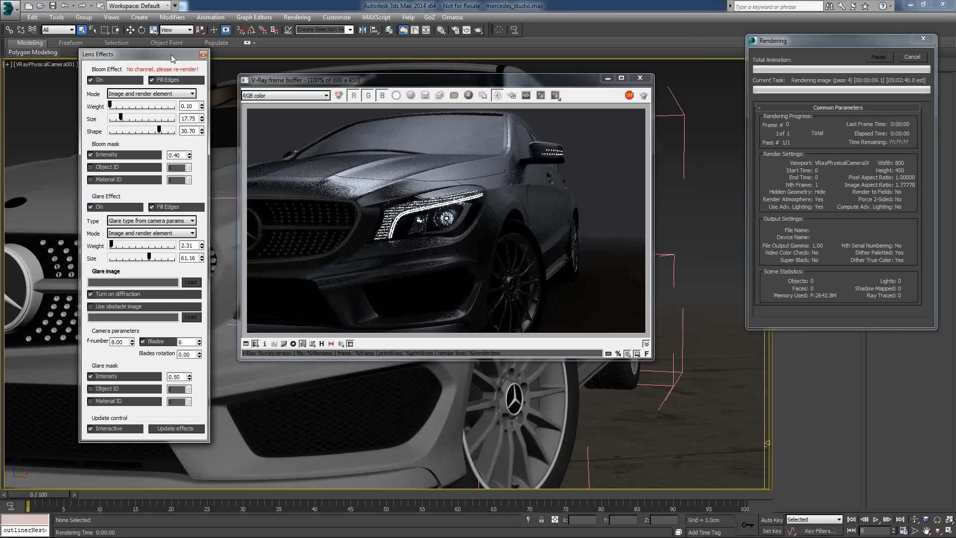
click(644, 96)
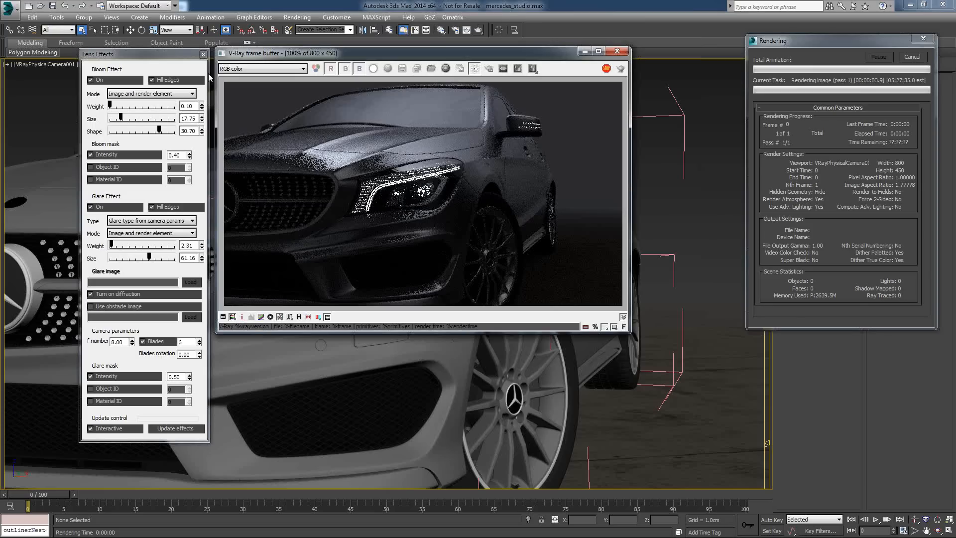
Stop the render and raise the bloom effect's weight to 70 and its size to about 47.45
drag(149, 54, 148, 44)
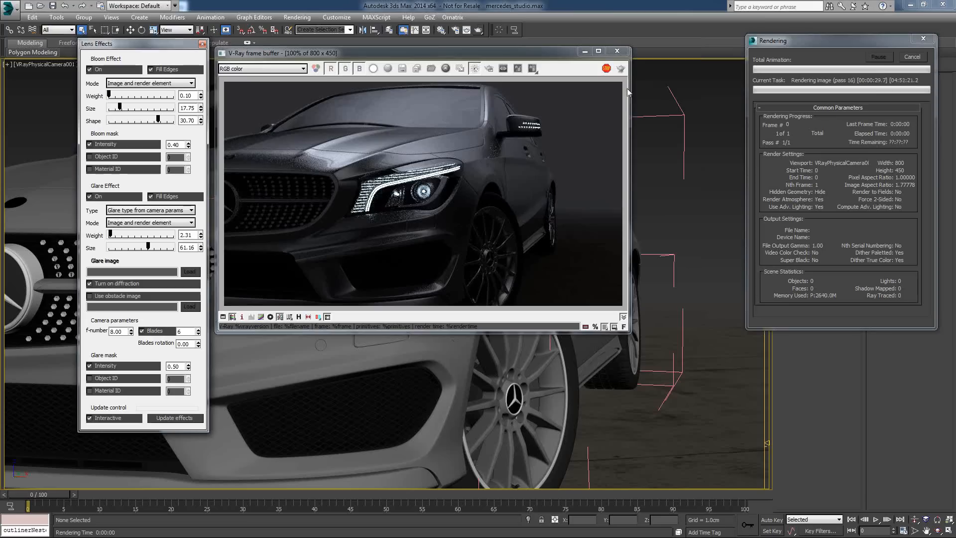
click(607, 69)
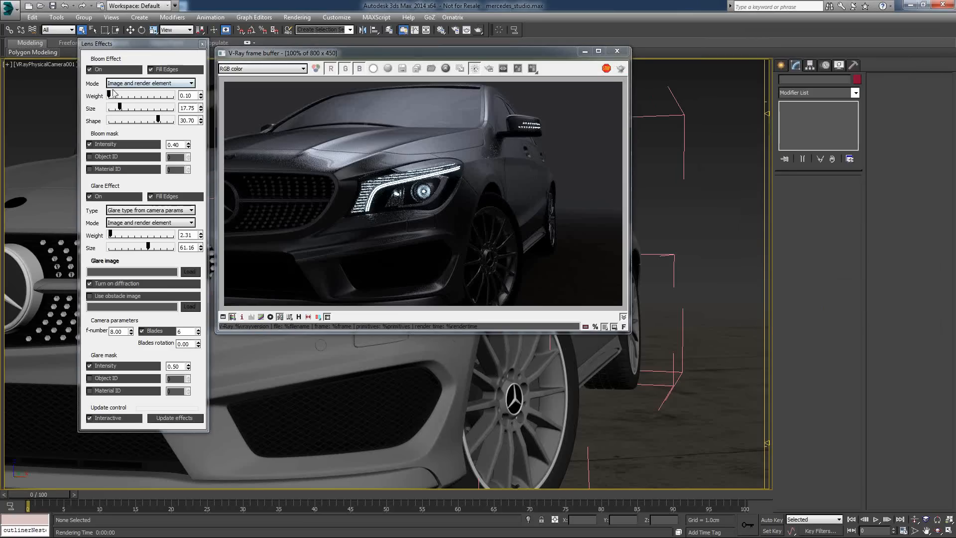
drag(113, 93, 145, 110)
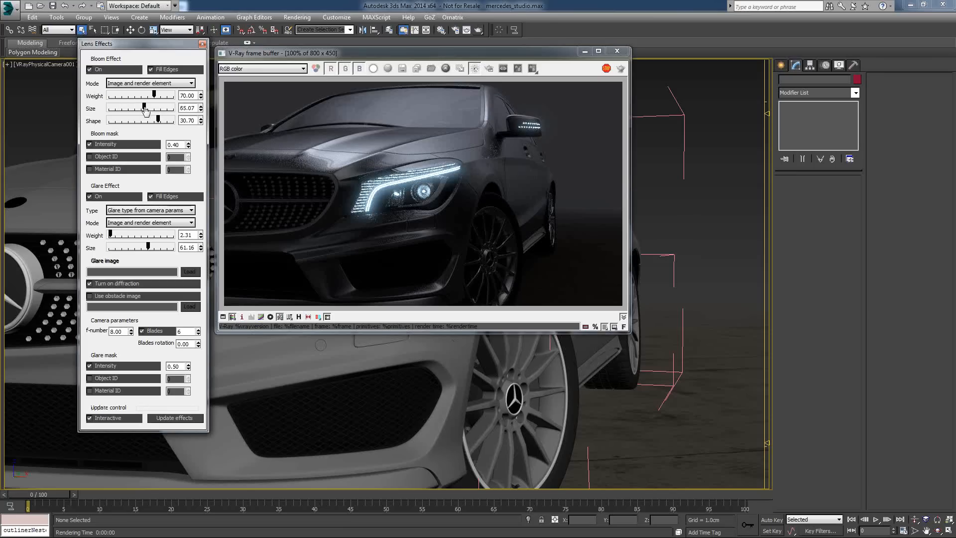
drag(145, 110, 140, 110)
Try bloom weights of about 86.92, 46.15 and 17.69, and finish with the weight at 0
drag(154, 95, 166, 96)
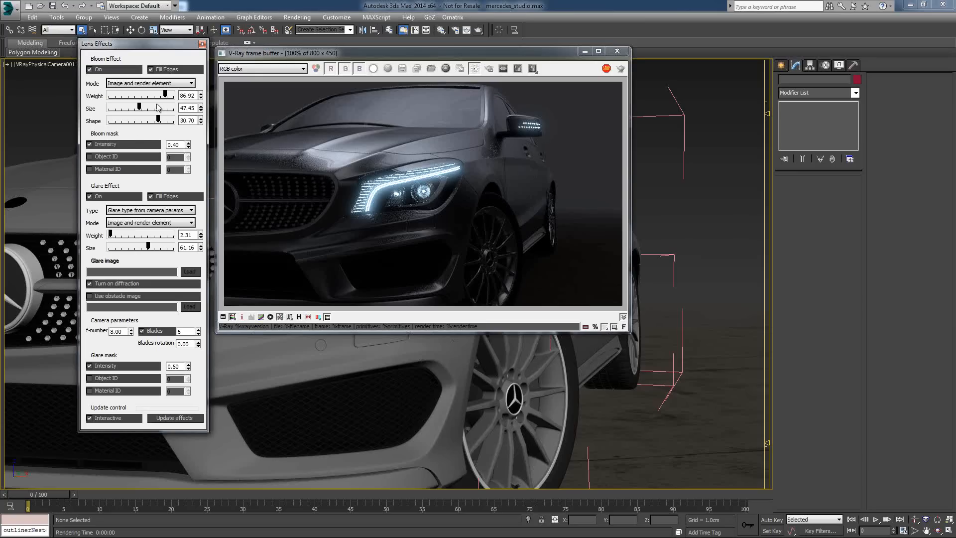
drag(165, 94, 139, 98)
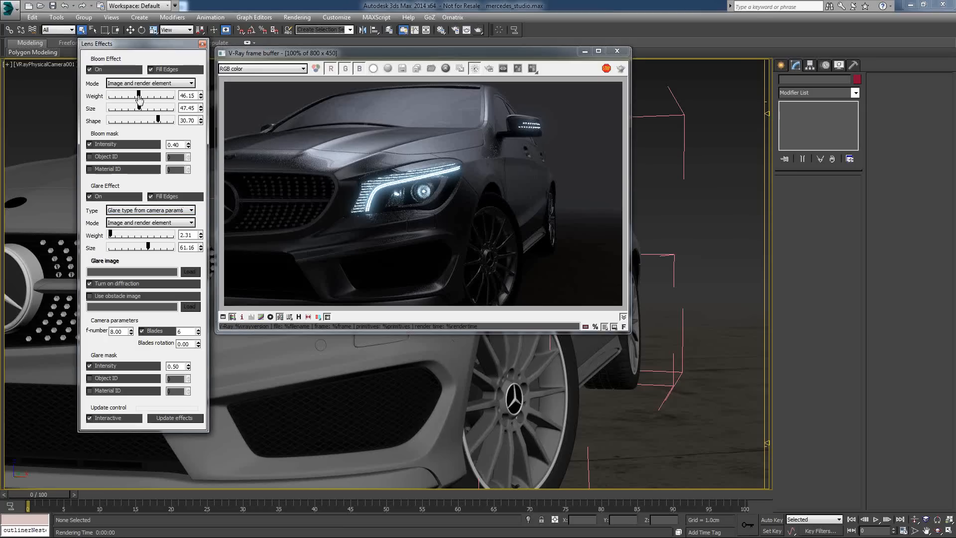
drag(138, 97, 120, 97)
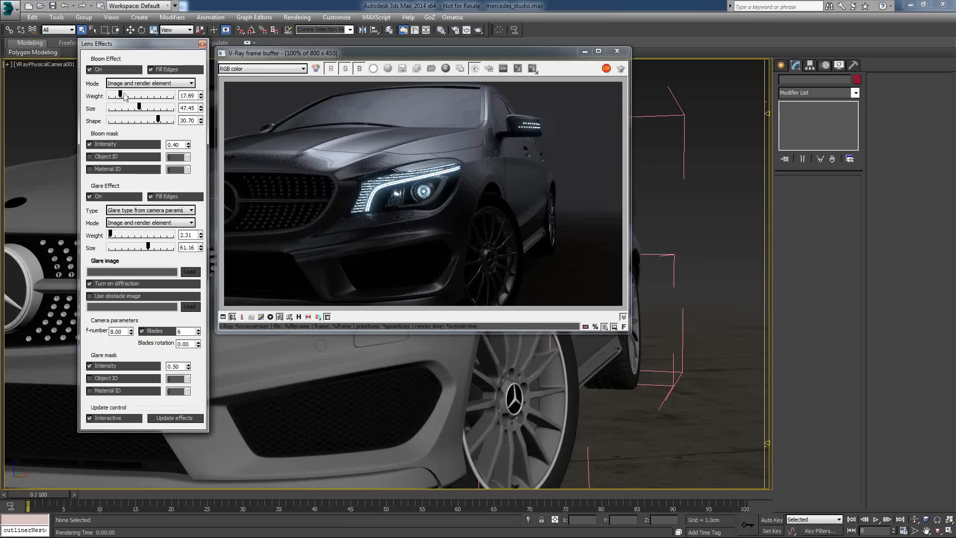
drag(124, 95, 109, 96)
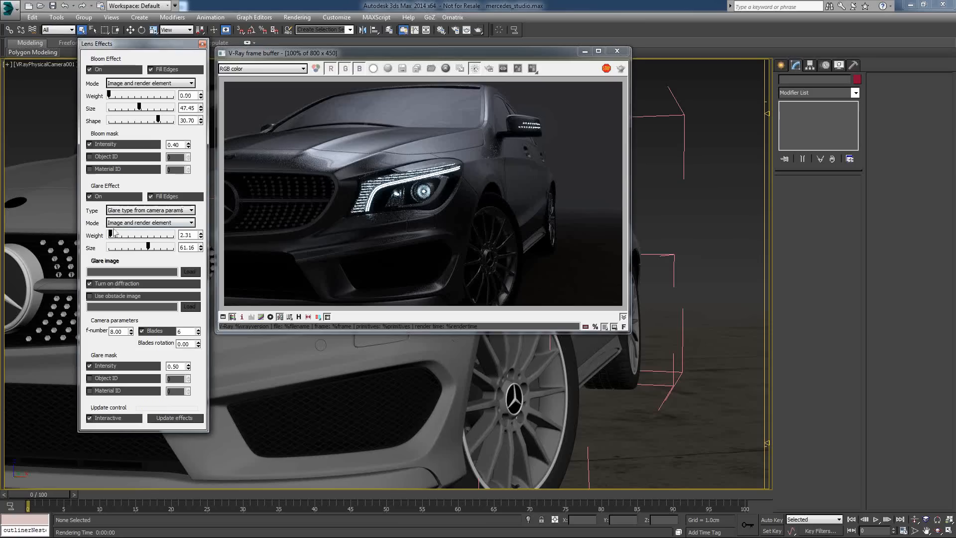
Raise the glare weight to about 86.92 and size to about 75.63, and toggle diffraction off and back on
drag(110, 234, 158, 249)
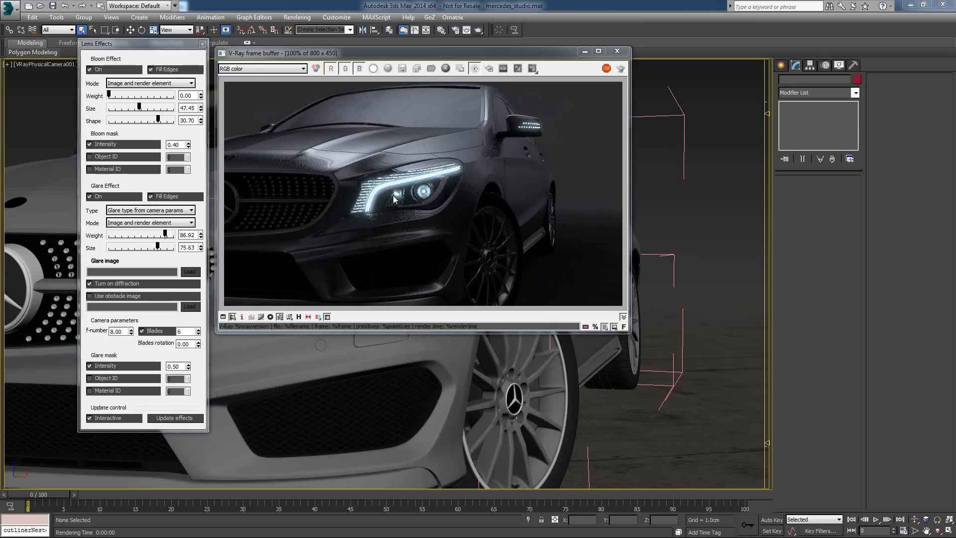
scroll(393, 199, up, 1)
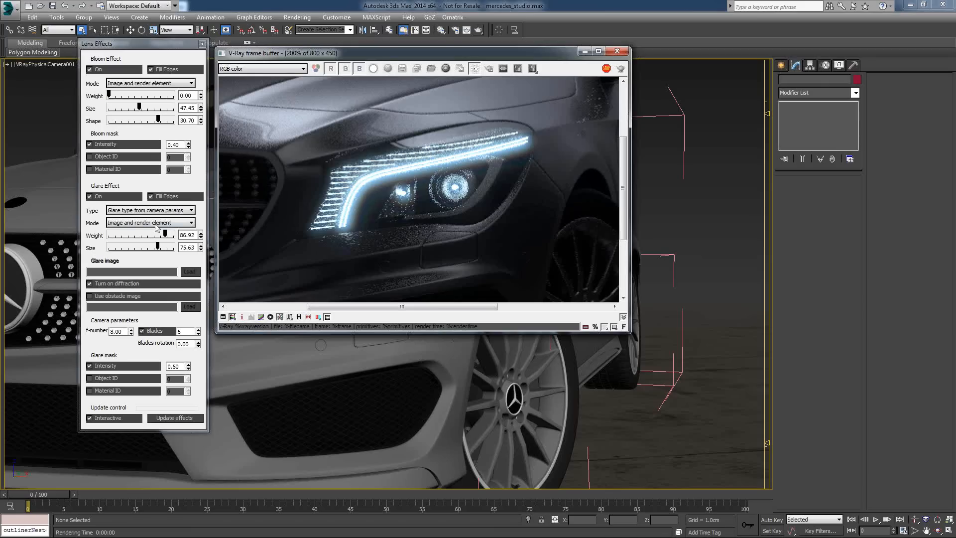
click(113, 284)
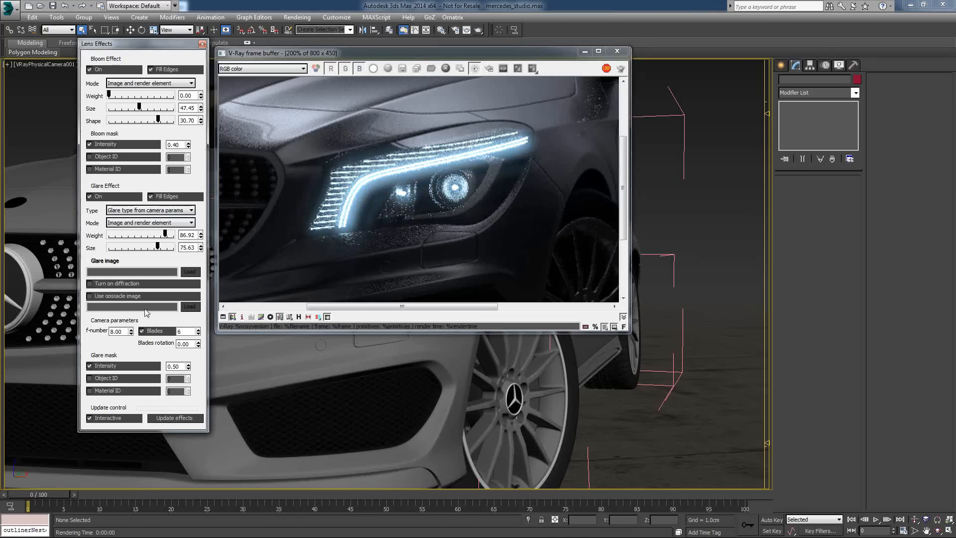
click(110, 284)
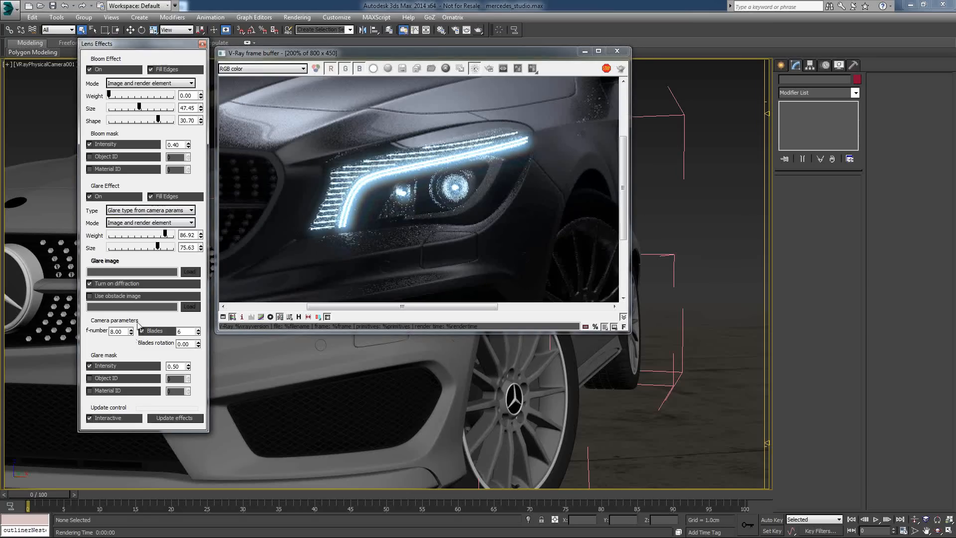
Keep the glare type from camera params and set the glare's f-number to 16
click(168, 212)
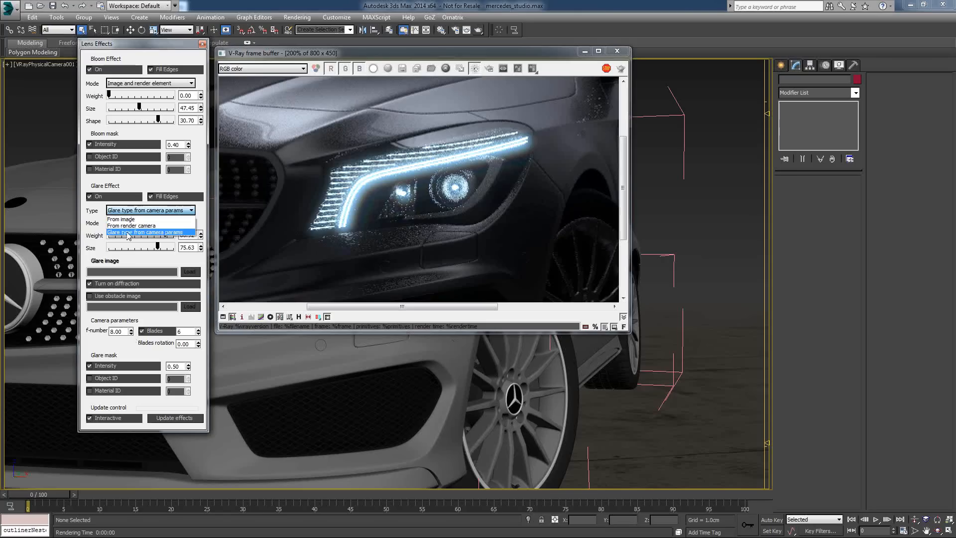
click(174, 262)
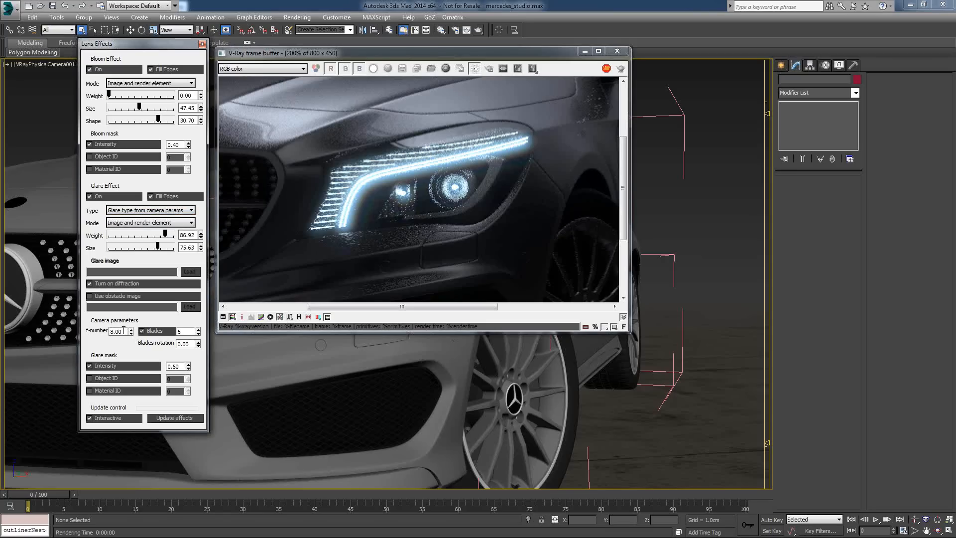
drag(119, 330, 80, 326)
text(16)
key(Return)
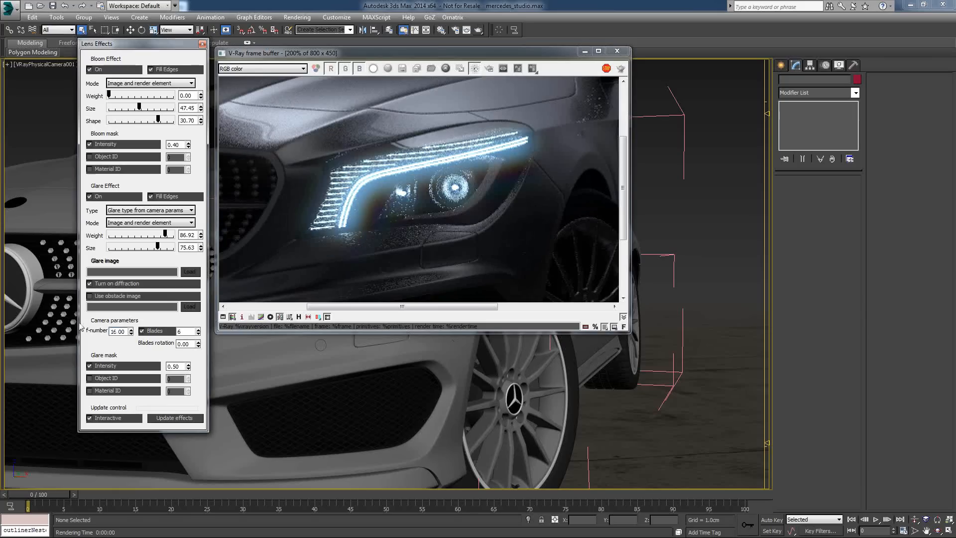
Try a glare f-number of 2, and restore it to 8
key(shift+Right)
key(shift+Right)
text(2)
key(Return)
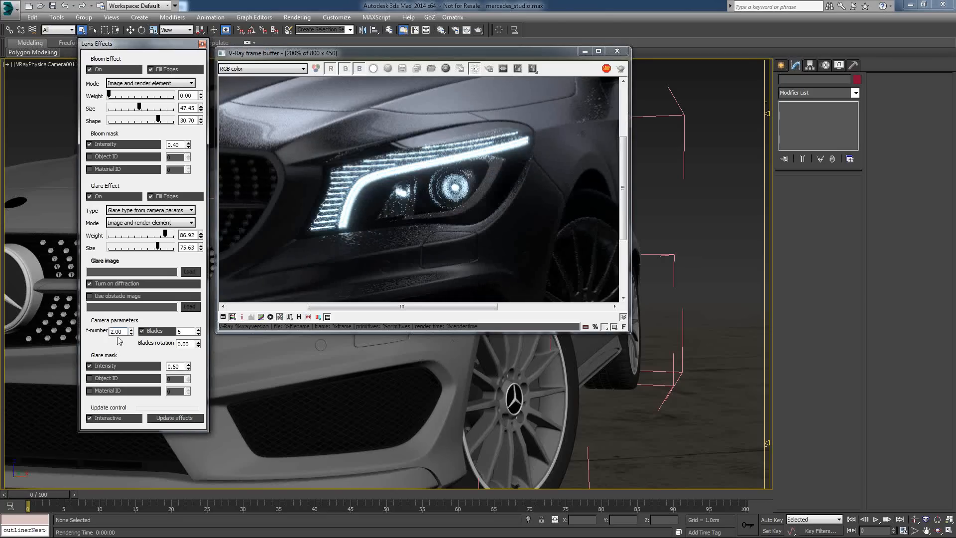
drag(123, 332, 61, 338)
text(8)
key(Return)
Try different blade counts for the glare and set the number of blades to 4
click(198, 333)
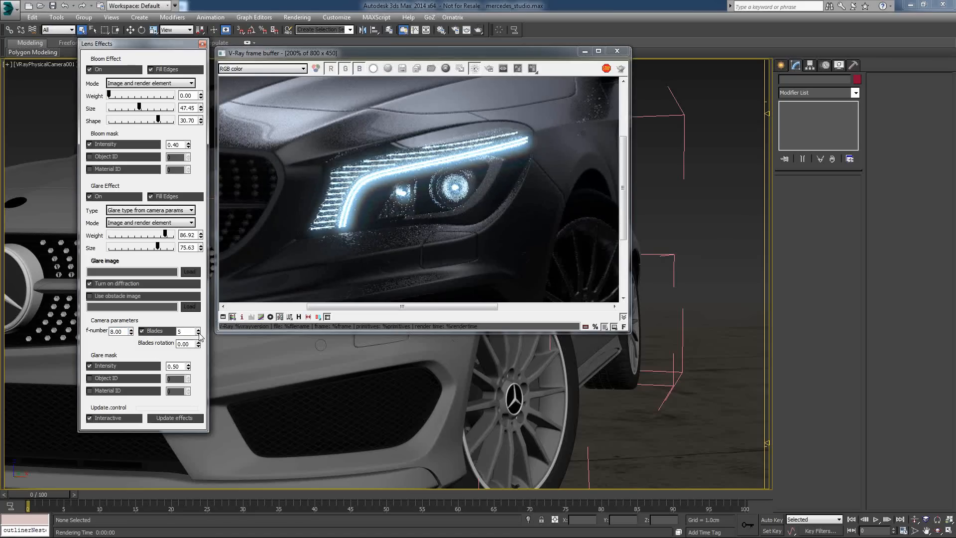
click(198, 333)
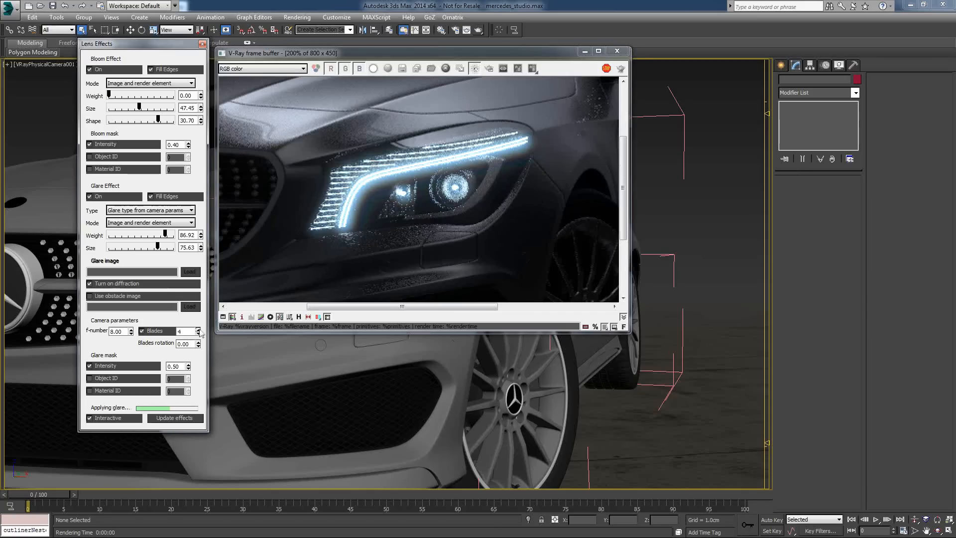
click(199, 329)
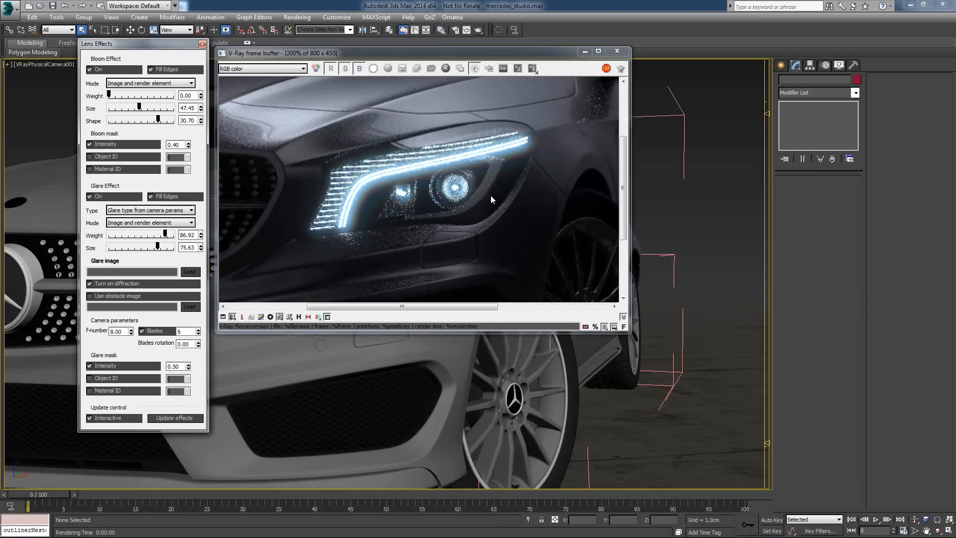
drag(183, 333, 59, 322)
text(4)
key(Return)
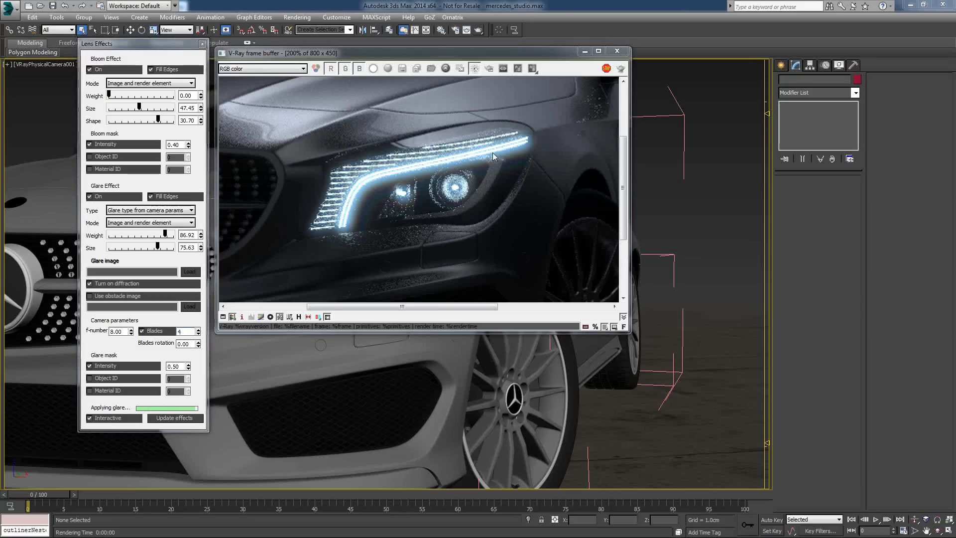
Raise the glare weight to 100 and size to about 97.72, and set the blades rotation to 30
scroll(492, 152, down, 2)
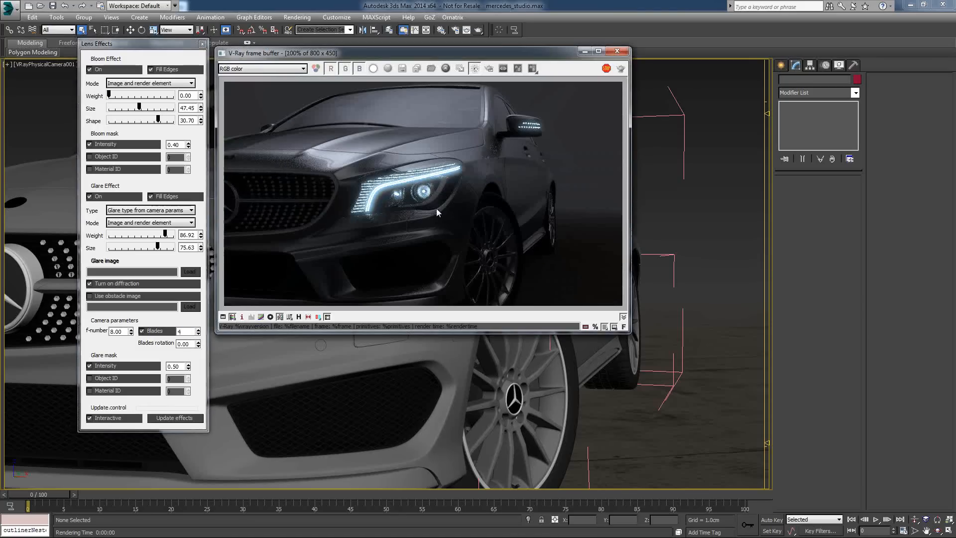
drag(164, 234, 176, 235)
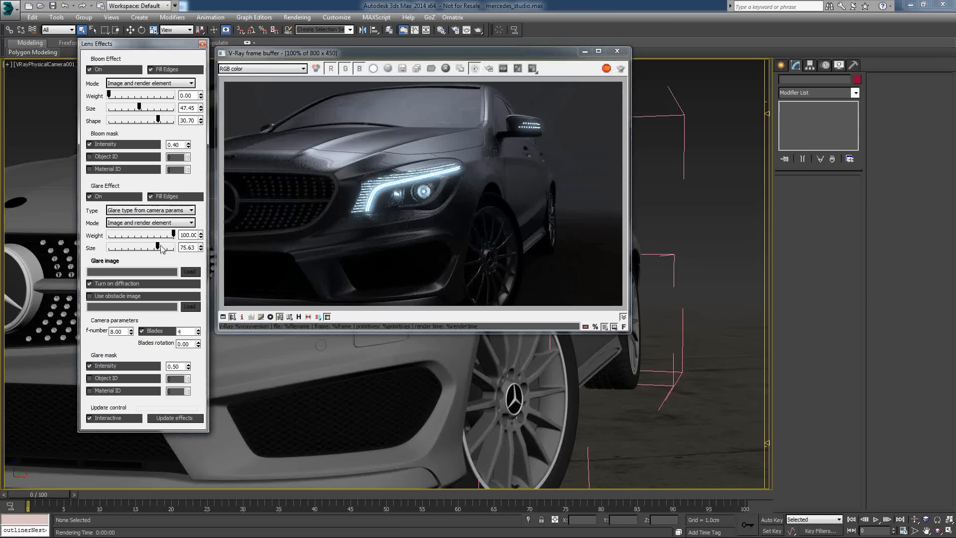
drag(161, 246, 173, 248)
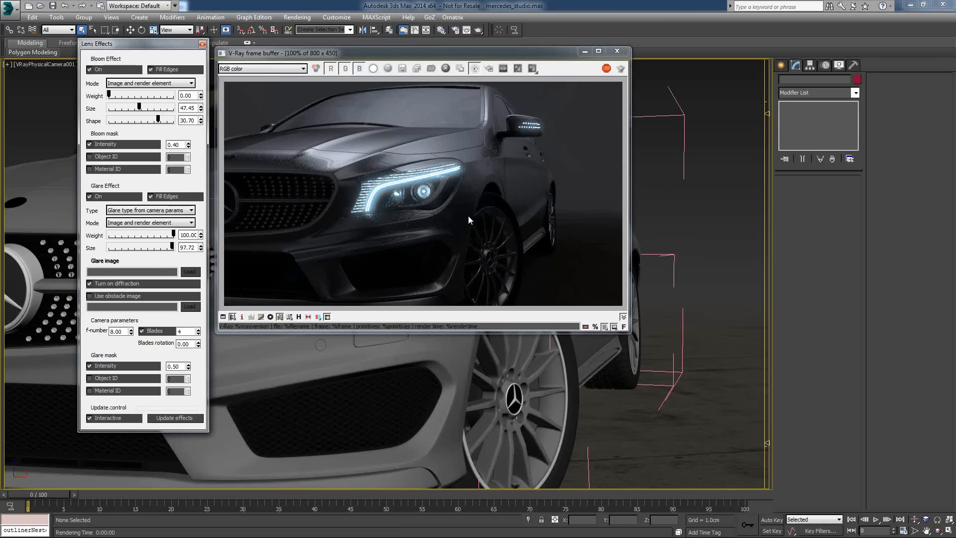
drag(191, 344, 139, 345)
text(30)
key(Return)
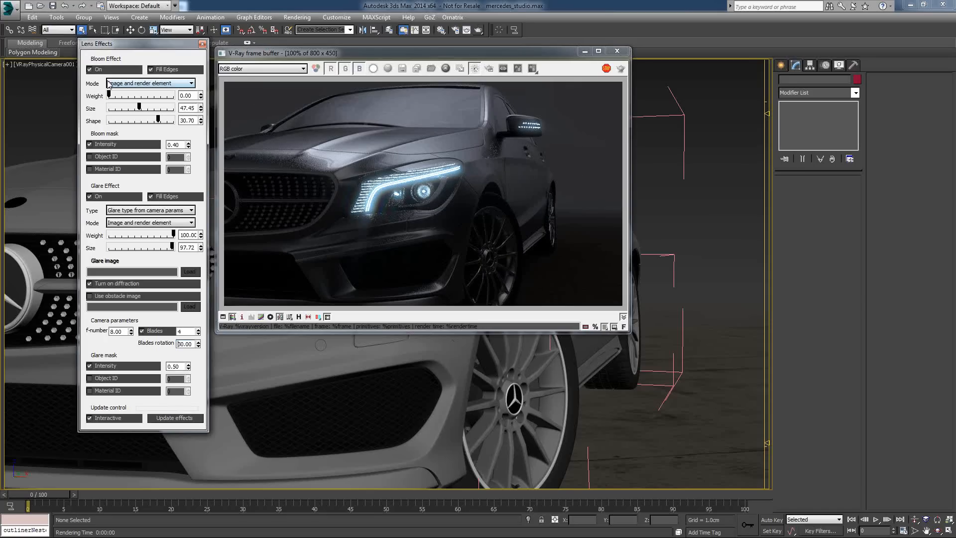
Raise the bloom weight to about 43.08 and move the frame buffer clear of the Lens Effects window
drag(109, 95, 137, 97)
drag(387, 56, 405, 57)
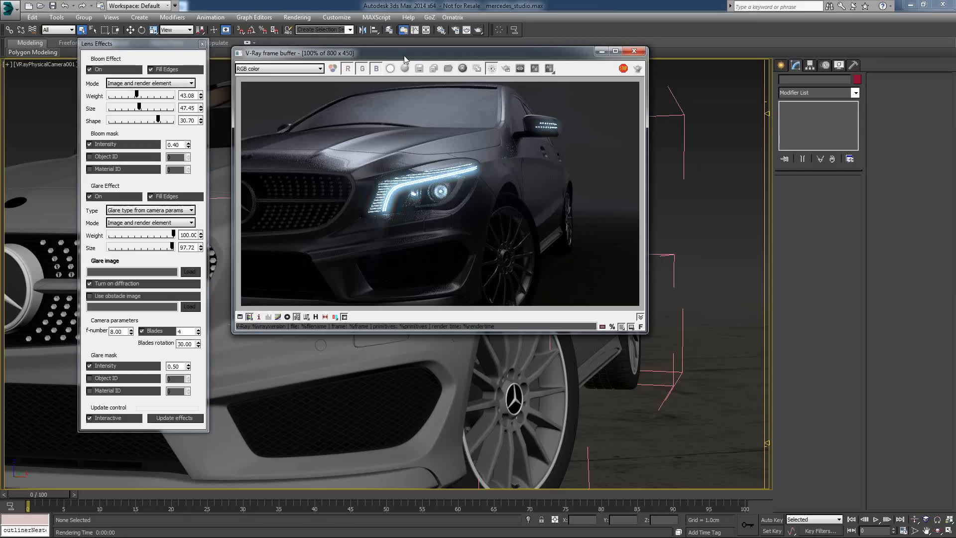
drag(404, 55, 379, 45)
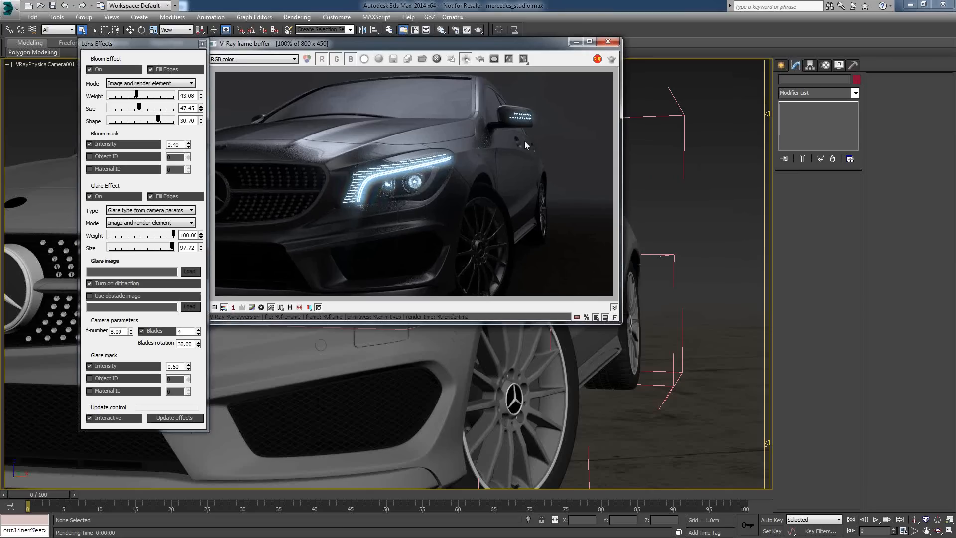
drag(424, 38, 467, 45)
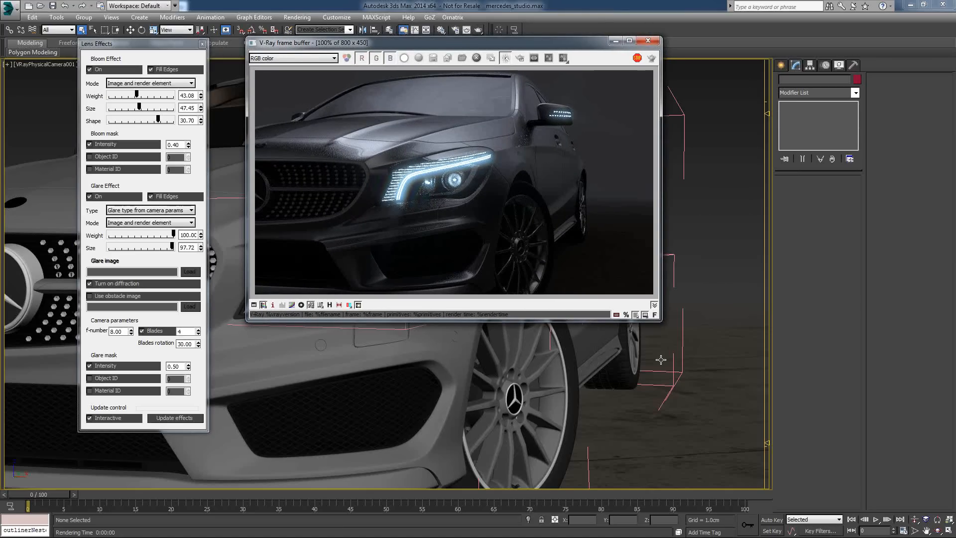
drag(661, 321, 660, 323)
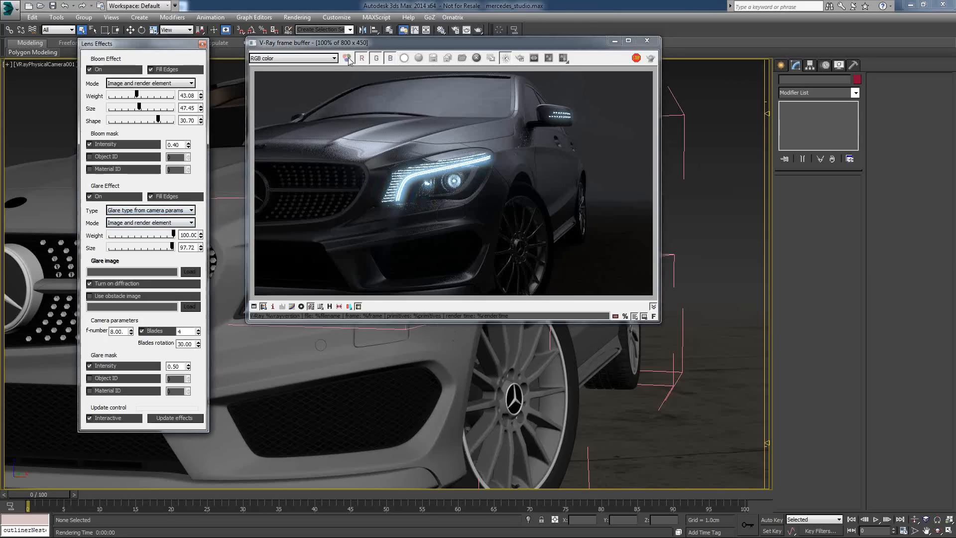
View the LensEffectsSource and Glare channels of the rendered image, and return to RGB color
click(333, 59)
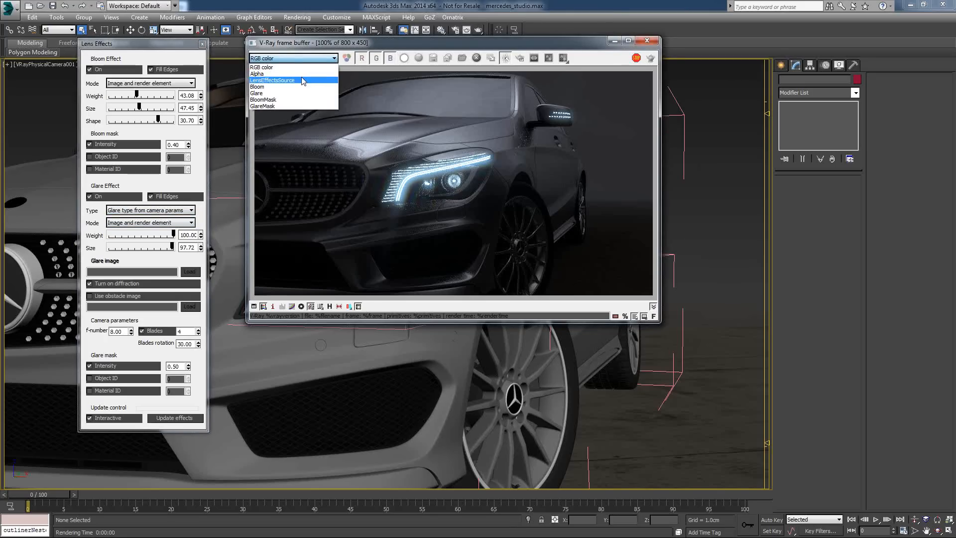
click(302, 80)
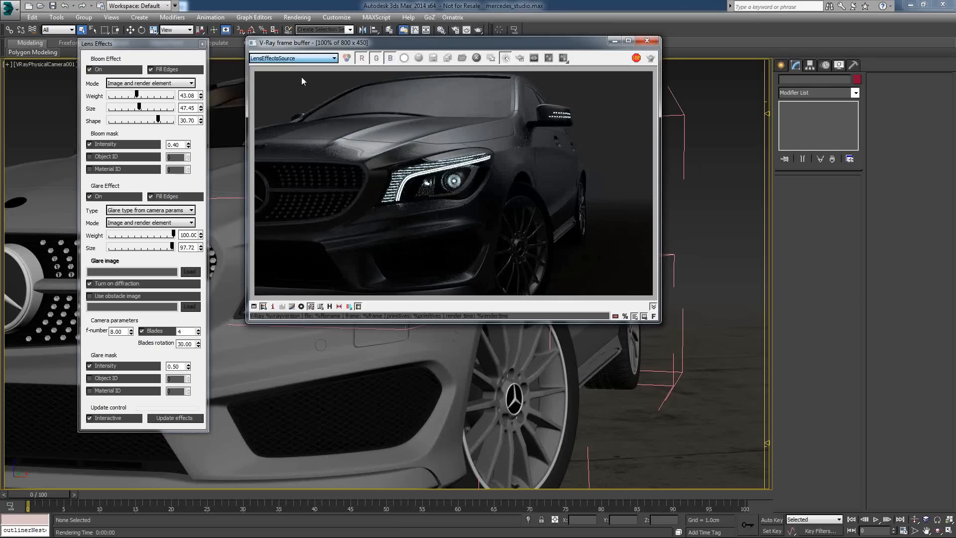
scroll(302, 77, down, 2)
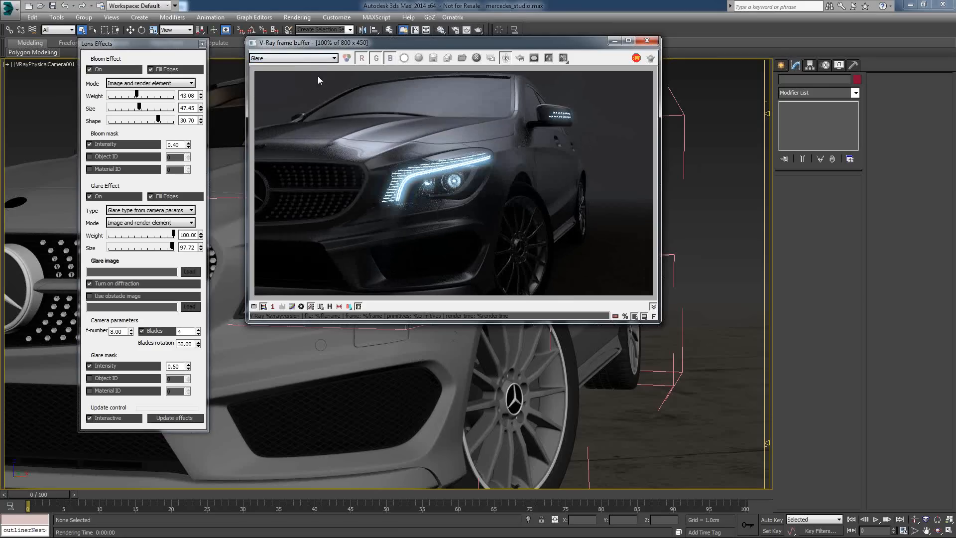
click(314, 58)
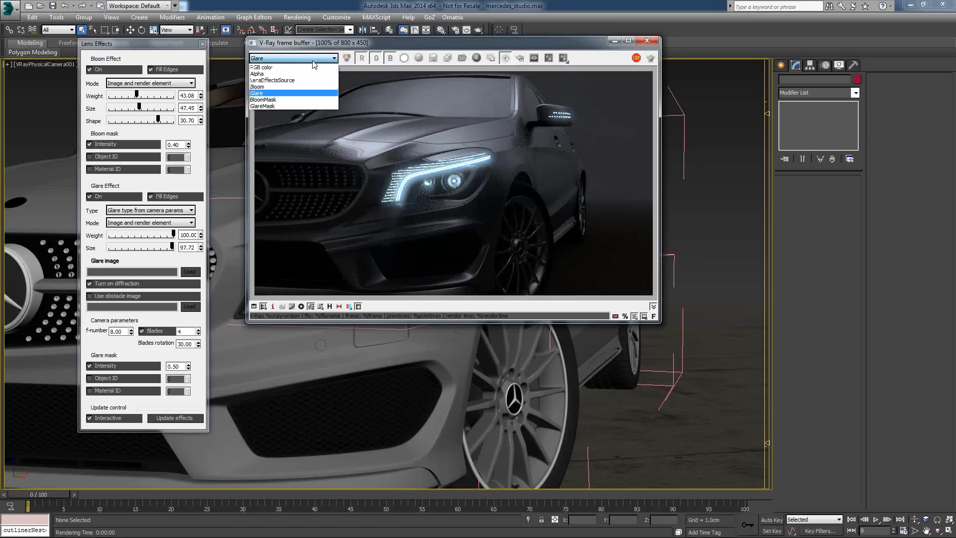
click(313, 61)
View the BloomMask channel and the GlareMask channel to see which bright areas drive the lens effects
click(284, 58)
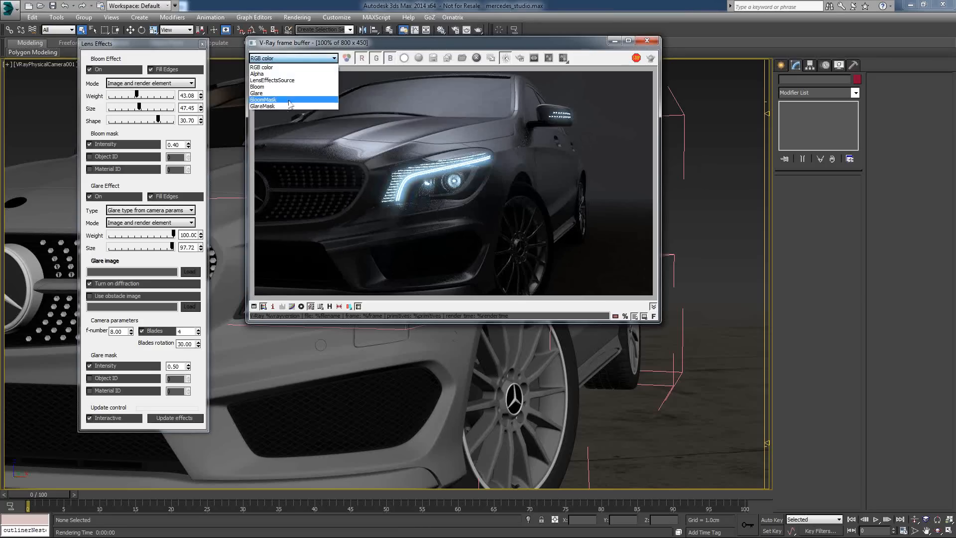
click(288, 100)
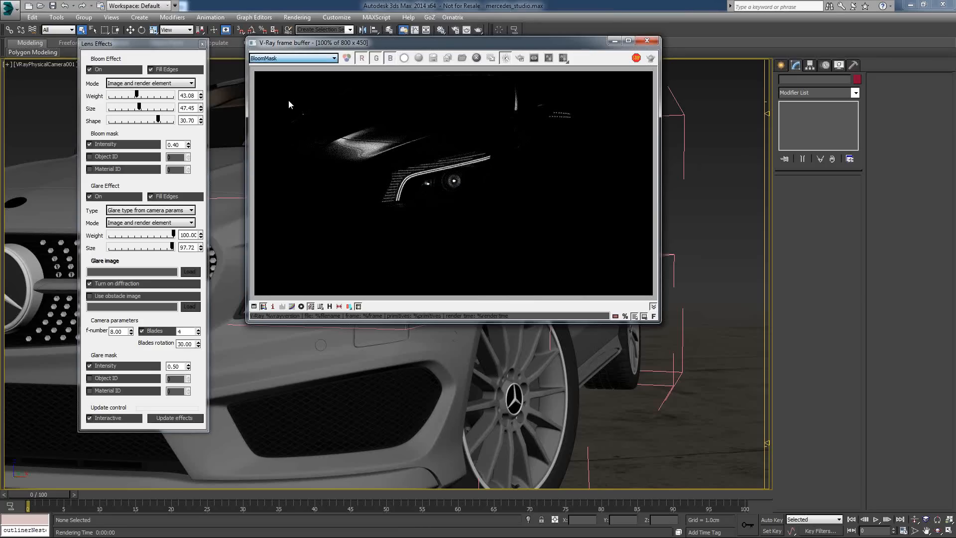
click(324, 59)
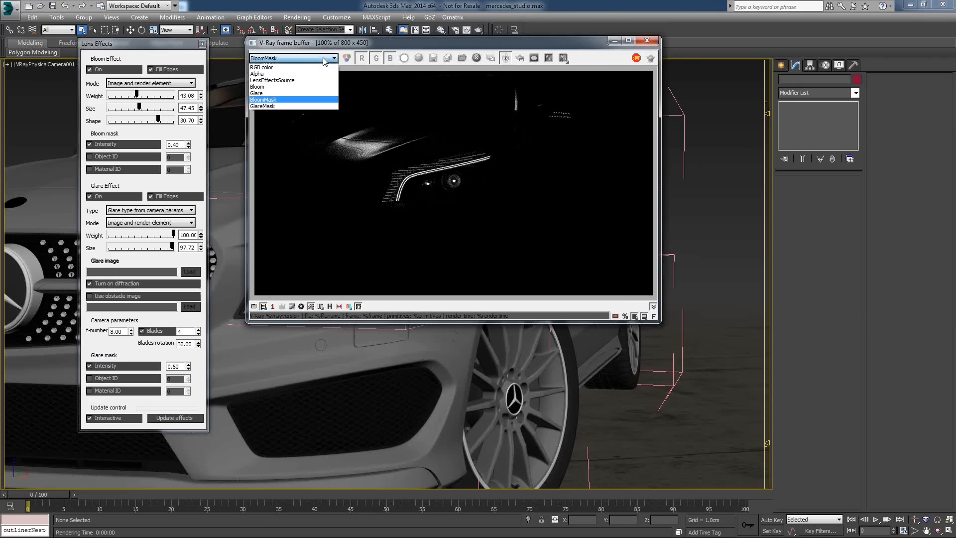
click(309, 105)
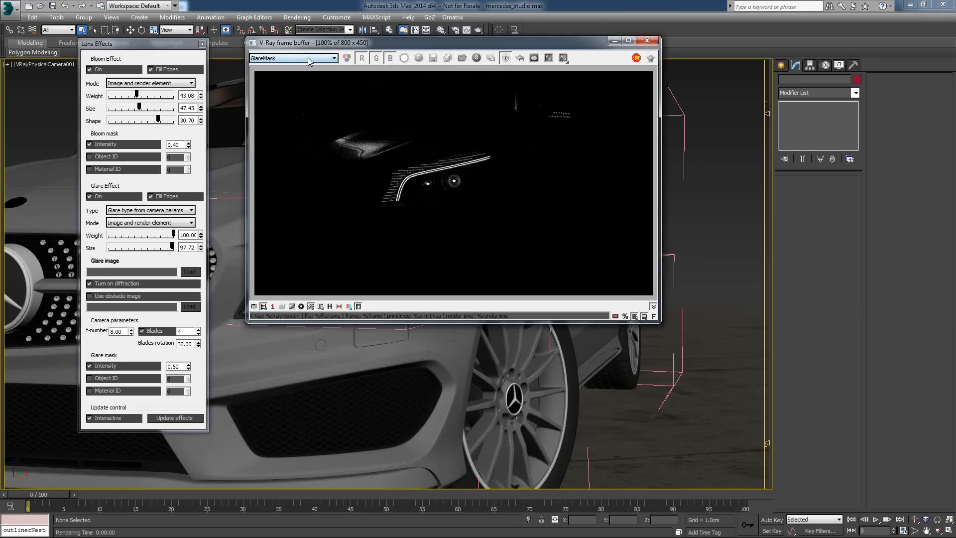
View the BloomMask channel of the rendered image once more and return the frame buffer to RGB color
click(308, 58)
click(298, 100)
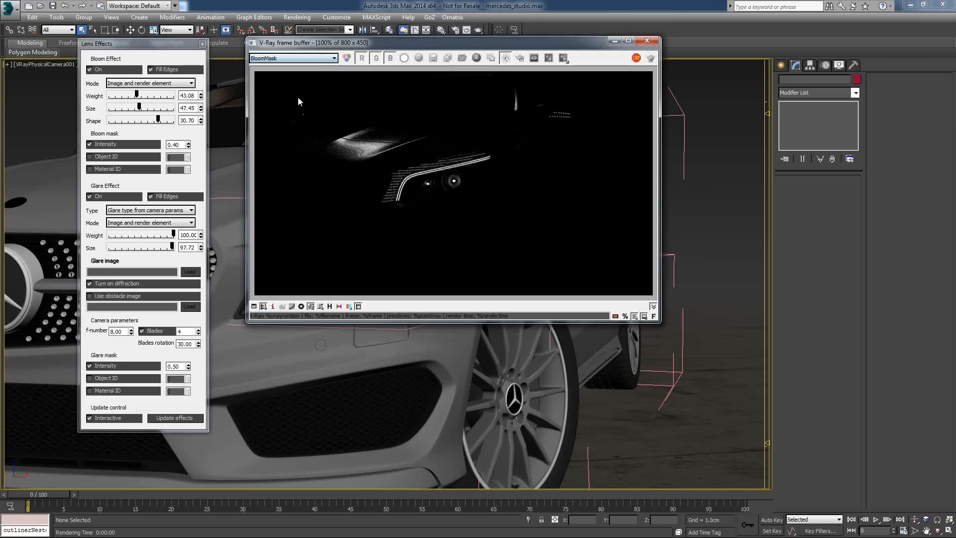
click(309, 58)
click(278, 65)
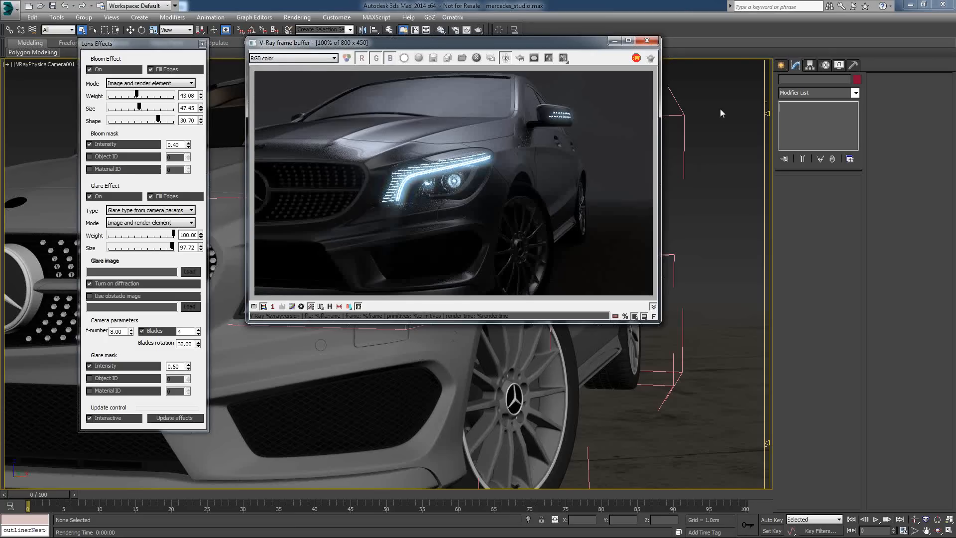
Close the frame buffer and open Museum_VrayMtl.max from the 006_Vismat folder, adopting the file's unit scale
click(653, 44)
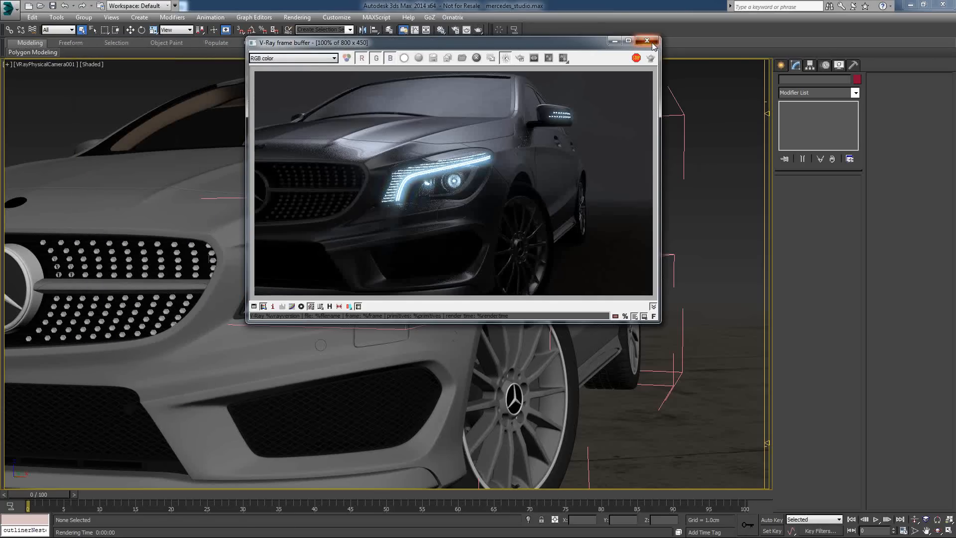
click(648, 41)
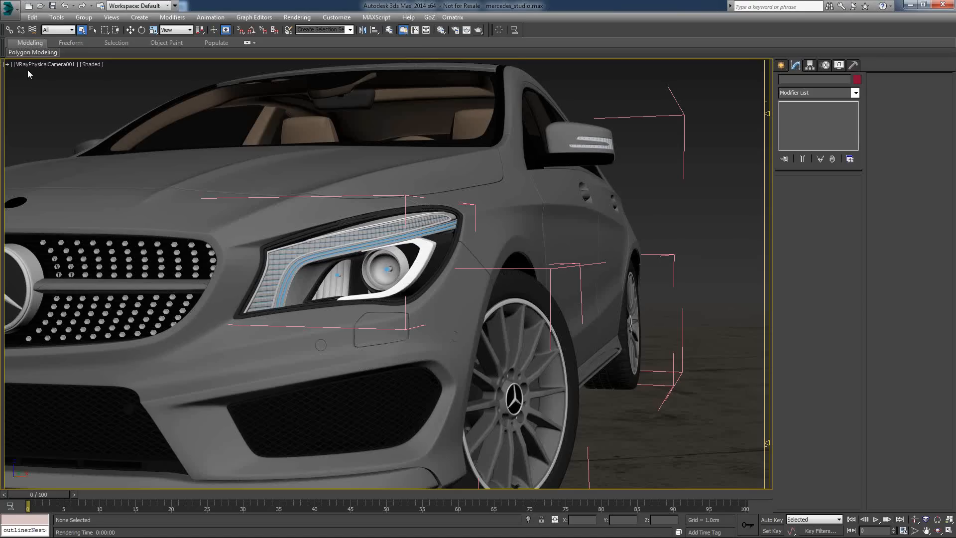
key(ctrl+o)
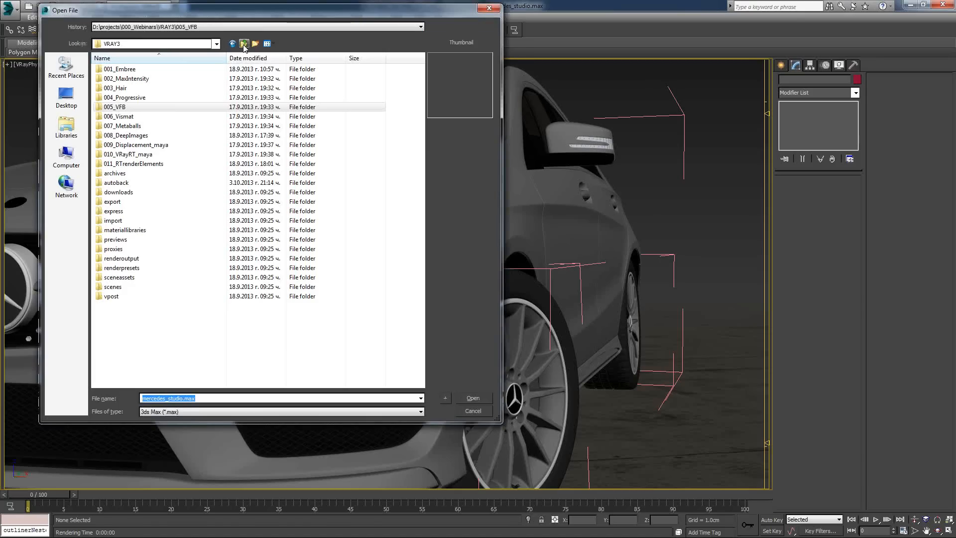
double_click(119, 116)
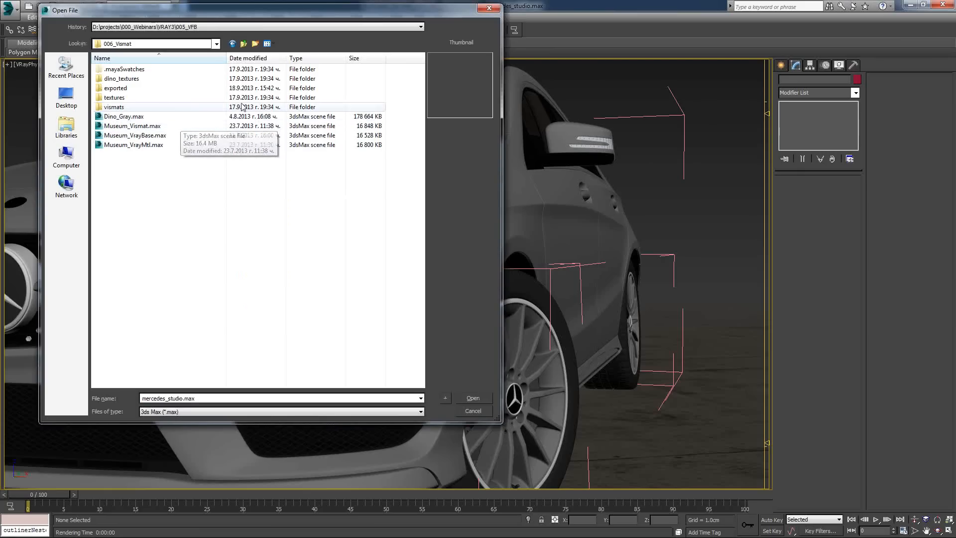
click(147, 146)
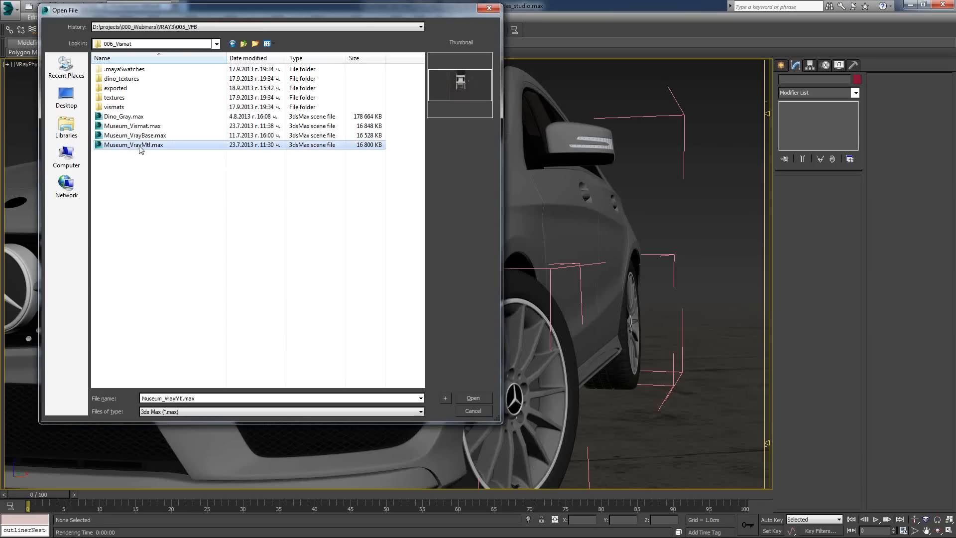
click(472, 399)
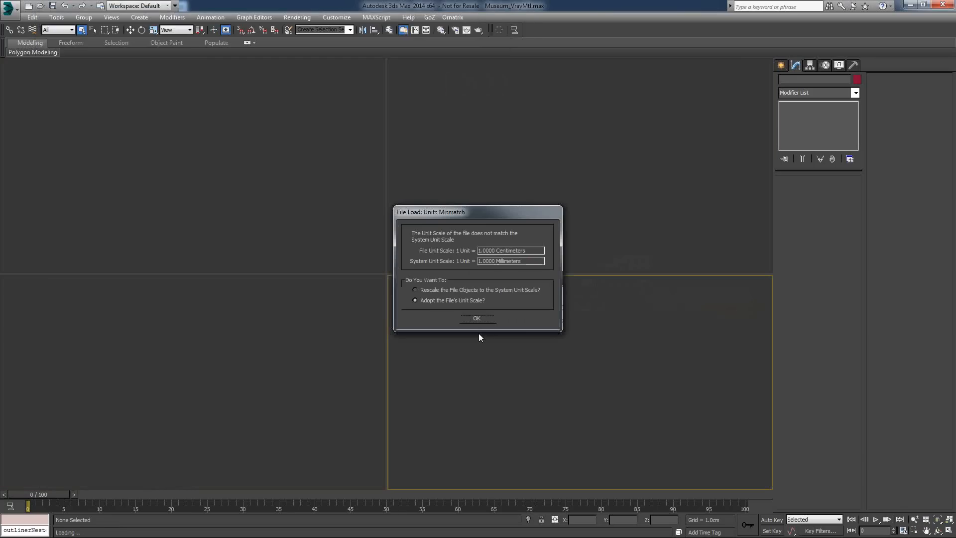
click(476, 318)
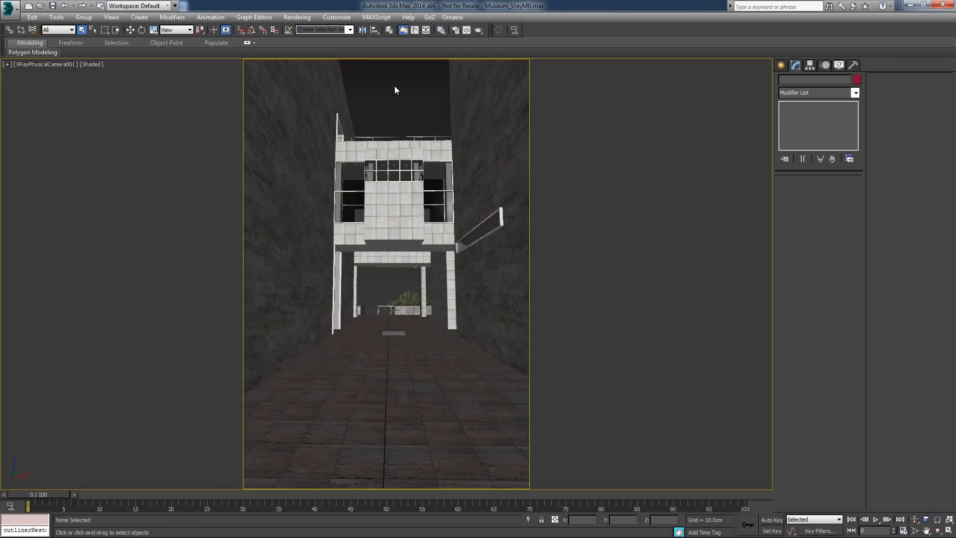
click(9, 8)
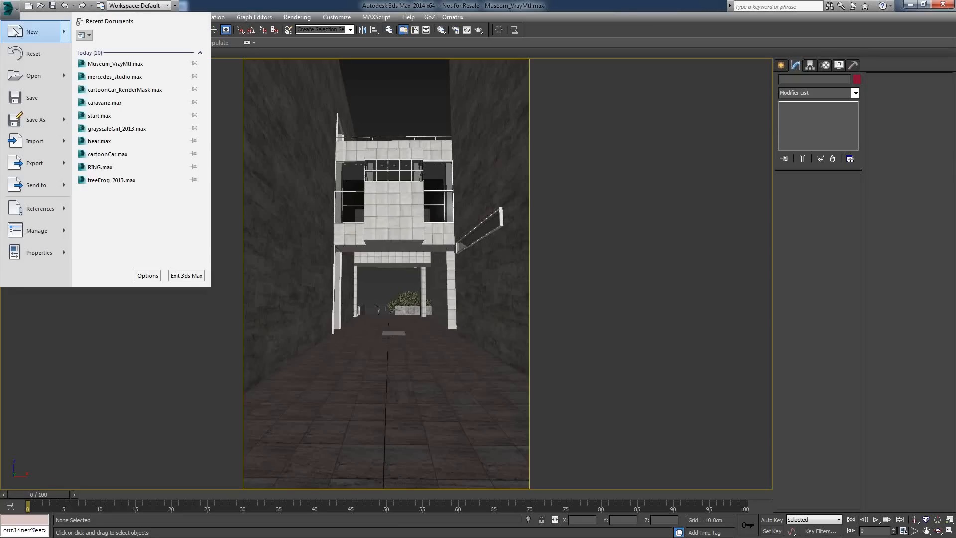
mouse_move(36, 184)
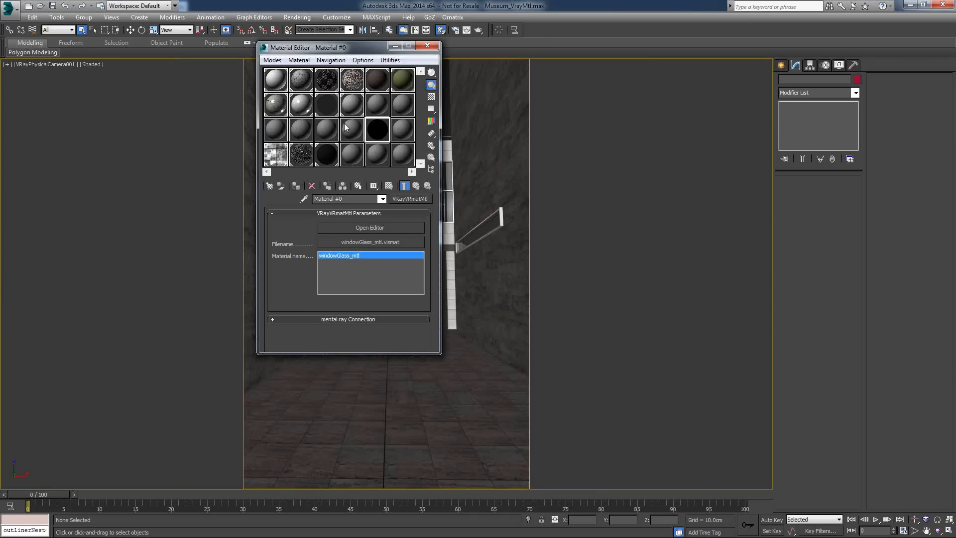
Inspect the settings of the marble_mtl and stoneWall_mtl materials in the Material Editor
click(304, 81)
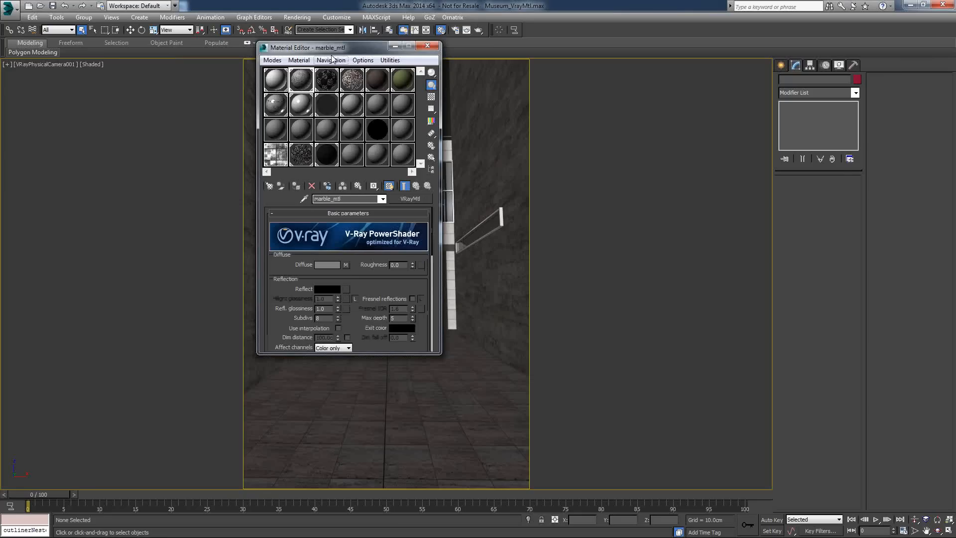
drag(331, 48, 204, 53)
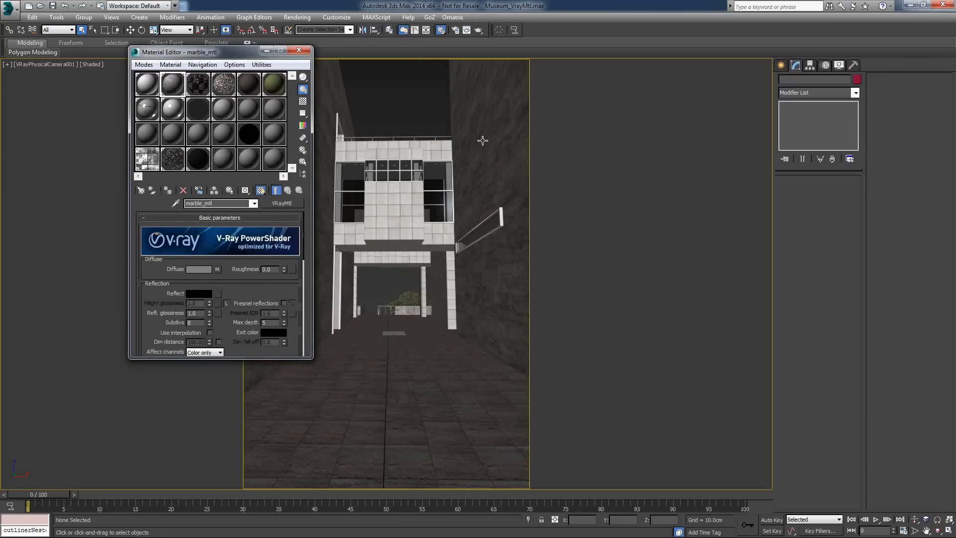
click(224, 84)
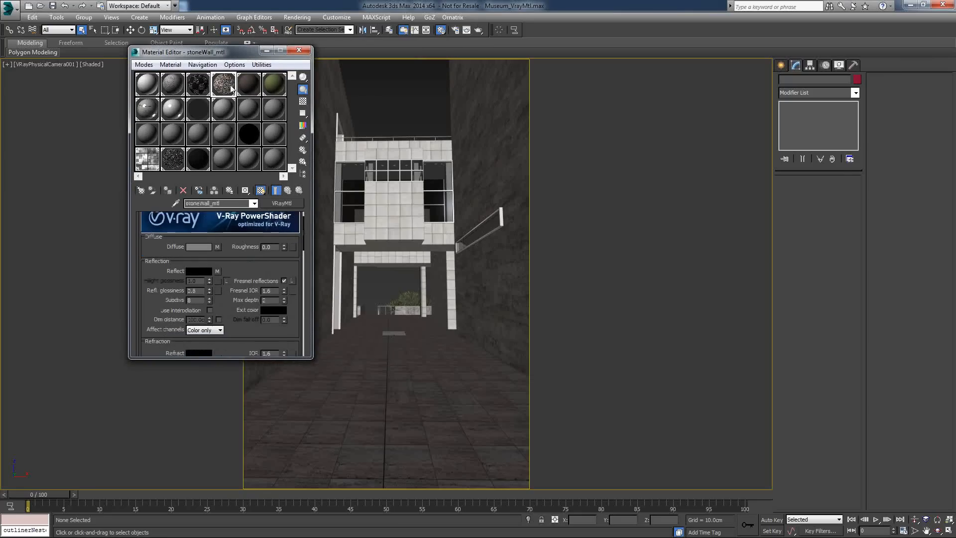
Open the V-Ray vrmat converter and arrange its window and the Material Editor side by side
click(56, 17)
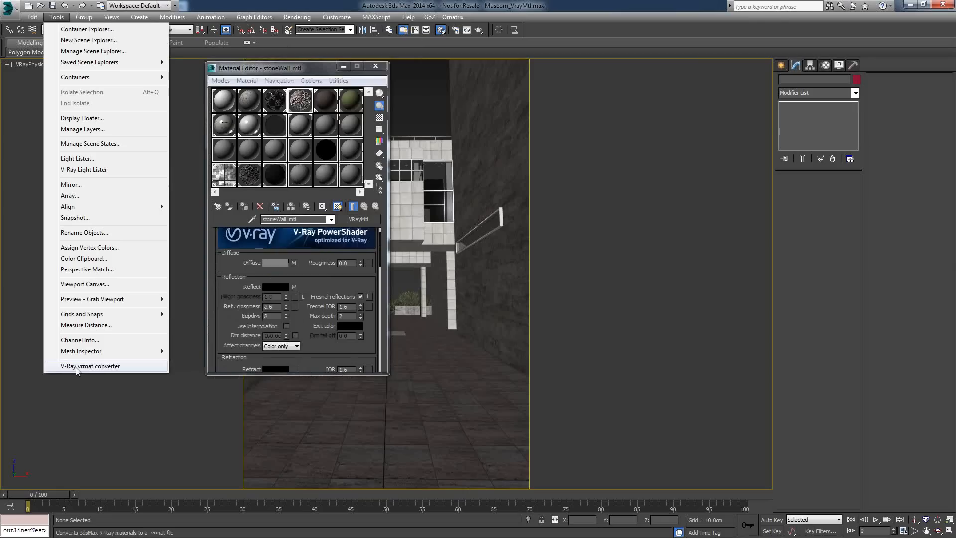
click(77, 367)
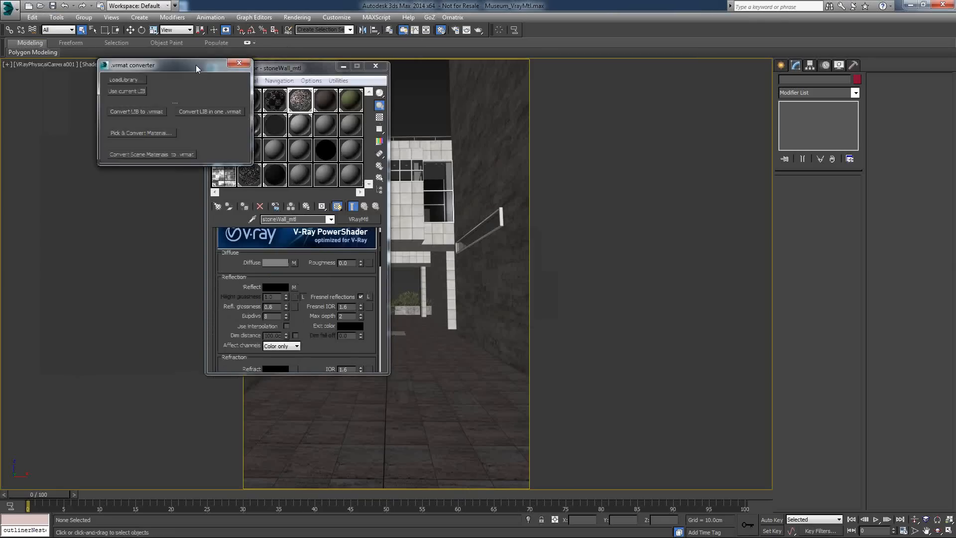
drag(195, 64, 152, 79)
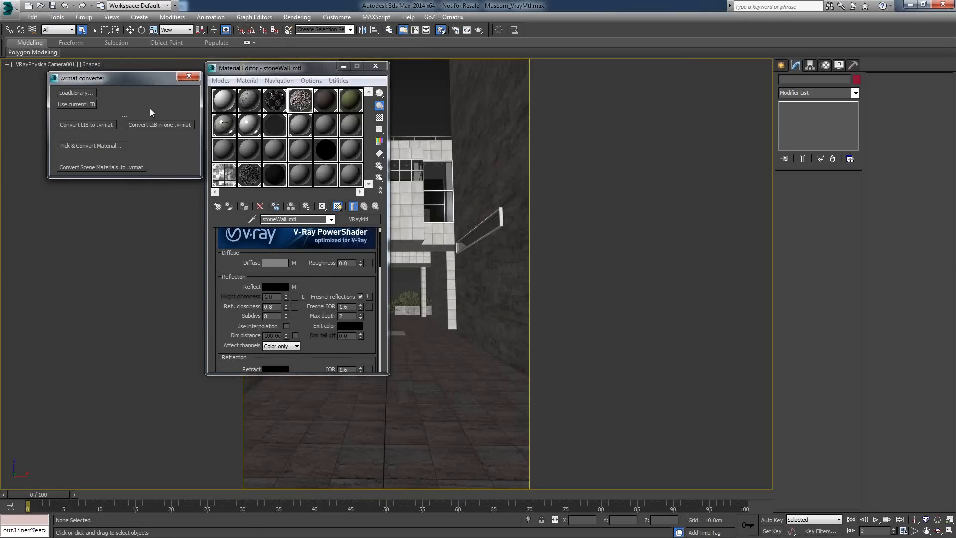
drag(138, 81, 130, 80)
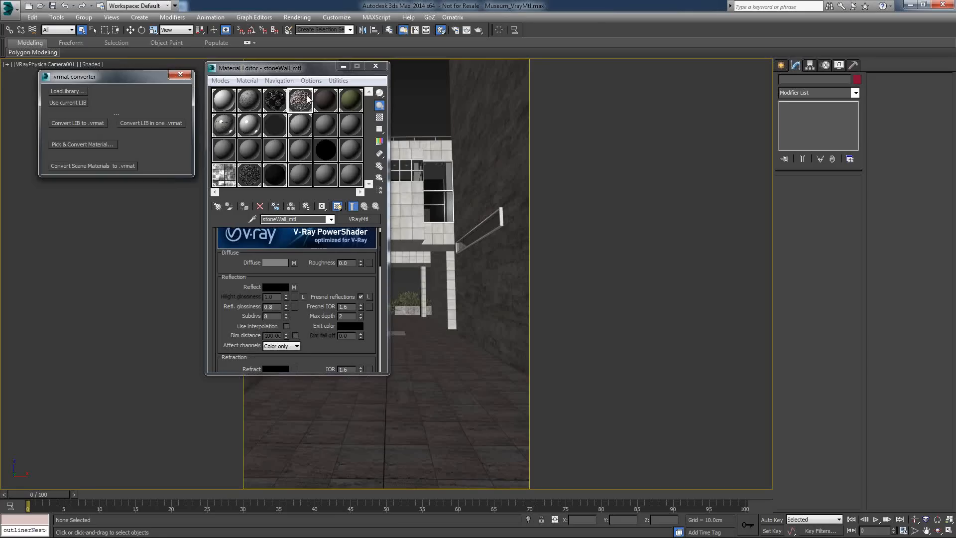
drag(300, 68, 362, 70)
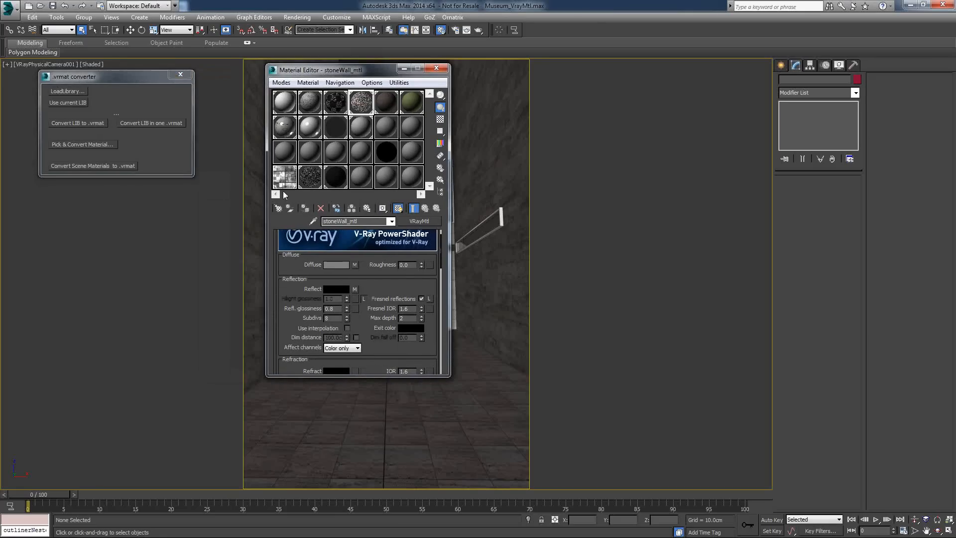
Open the Material/Map Browser below the converter and create a new material library named tempLib
click(279, 208)
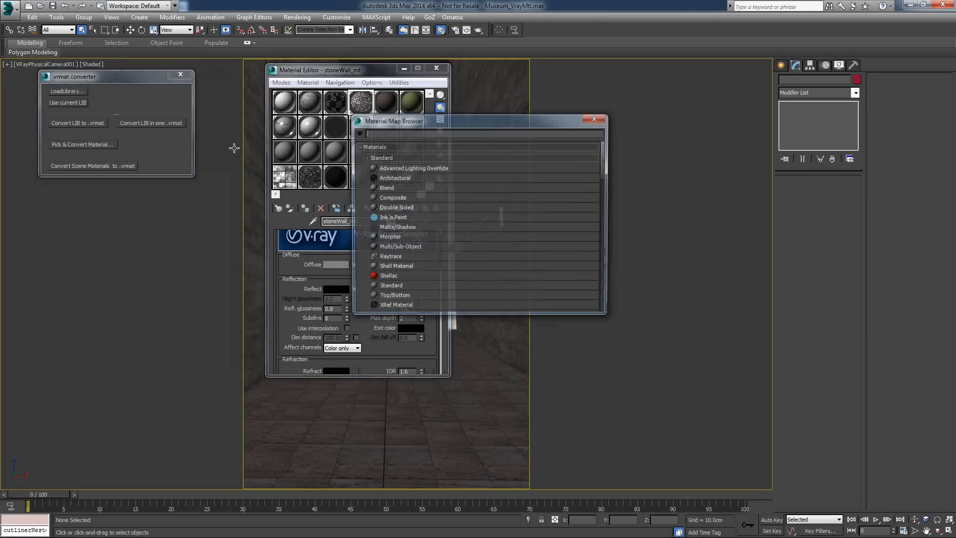
drag(486, 124, 108, 204)
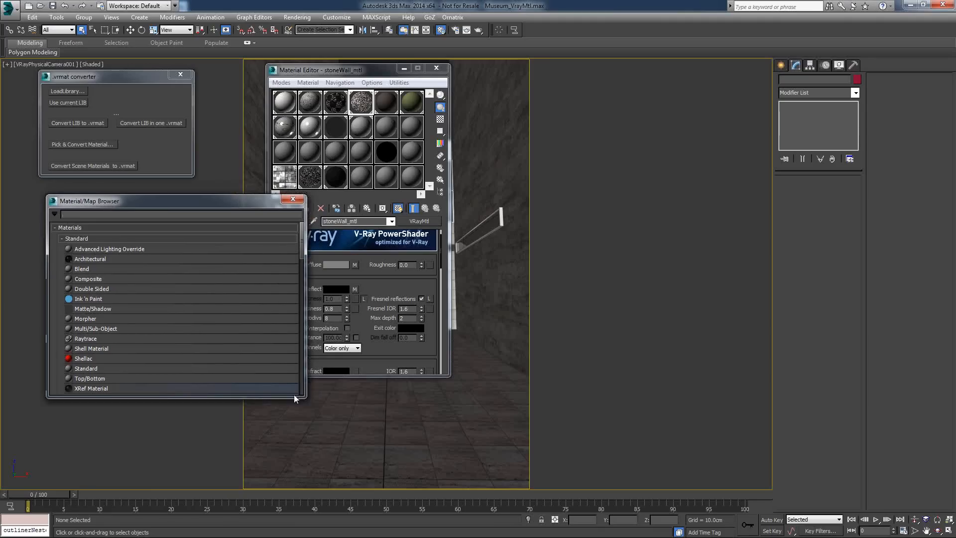
drag(294, 394, 237, 426)
click(55, 214)
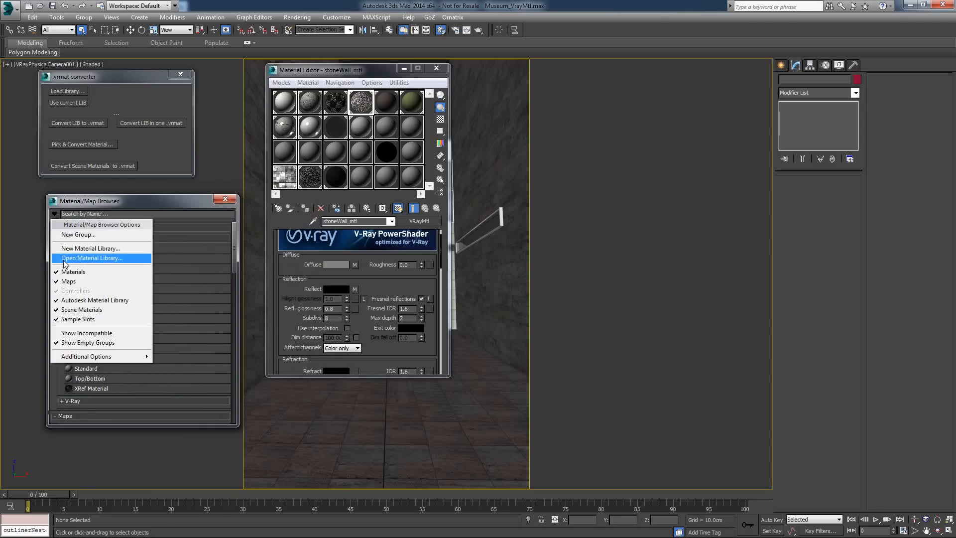
click(67, 248)
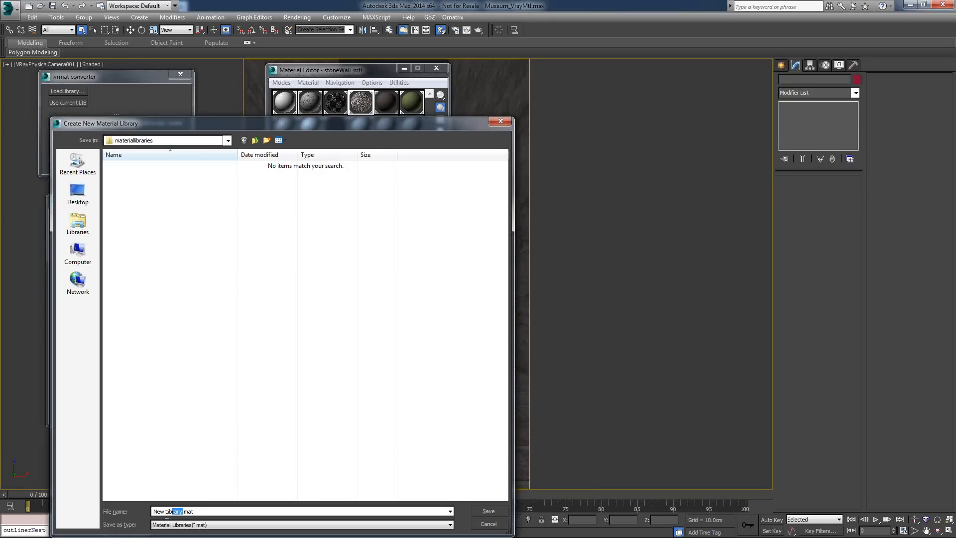
drag(167, 516, 153, 513)
text(tempLib)
key(Return)
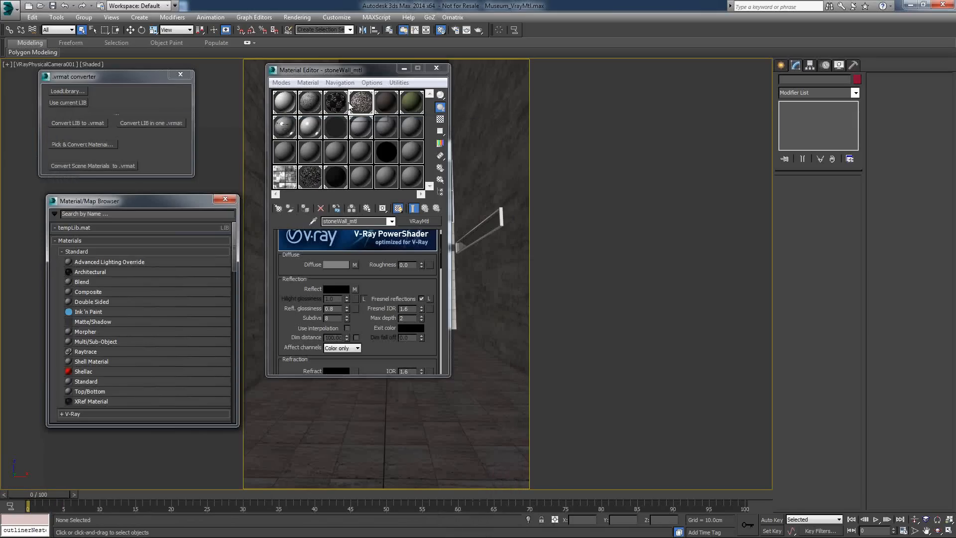
Add stoneWall_mtl, treeBranches_mtl and whiteTiles_mtl to the tempLib library, and load tempLib.mat into the vrmat converter
drag(358, 103, 114, 228)
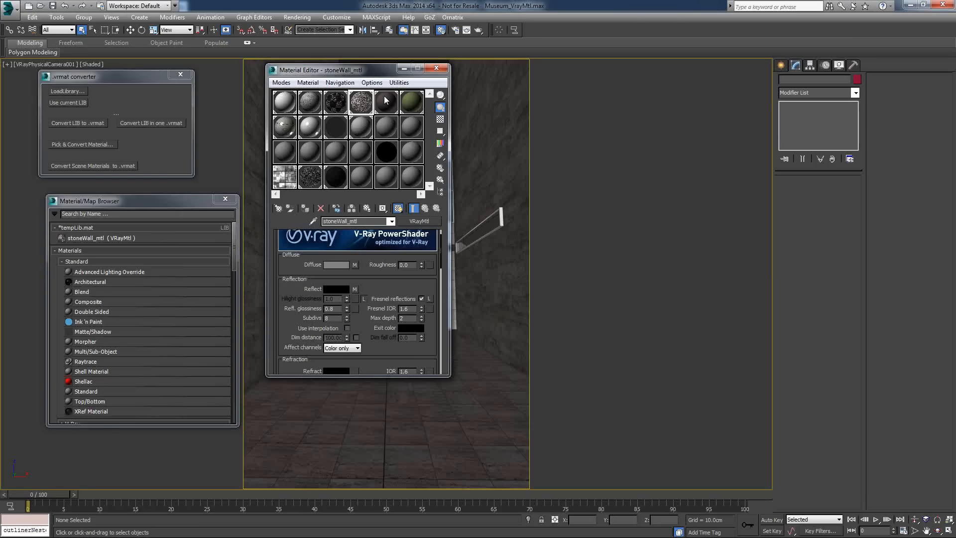
drag(385, 101, 115, 238)
drag(292, 128, 133, 227)
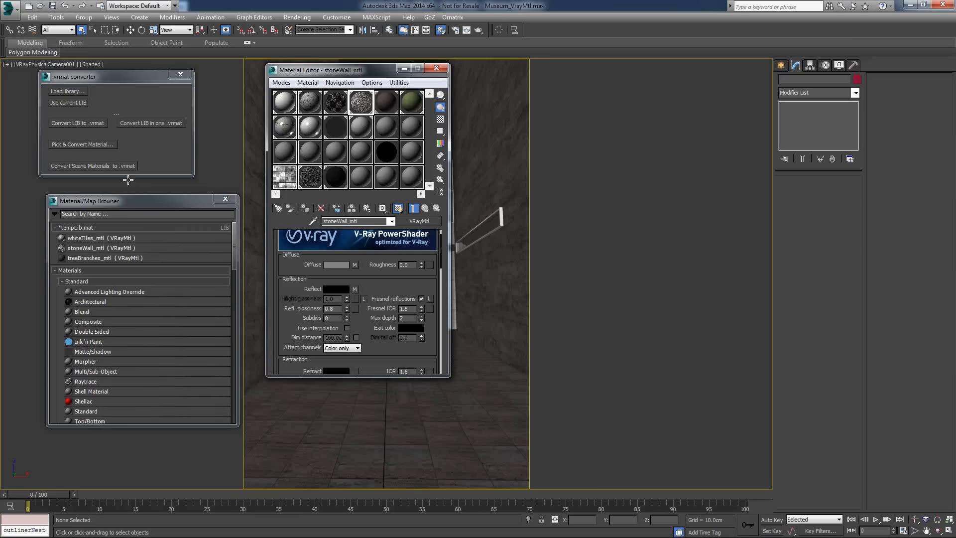
click(73, 89)
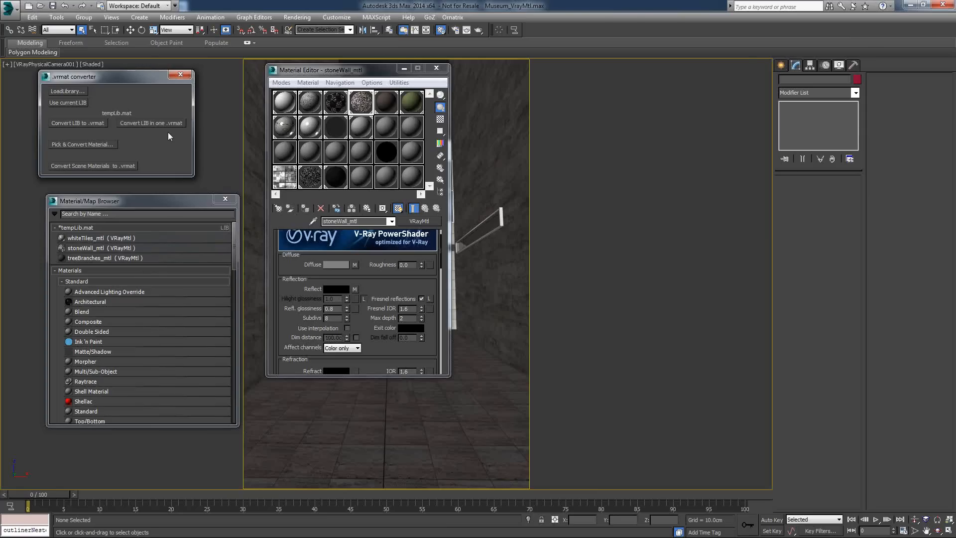
Look at the converter's pick-and-convert material list and the scene materials in the Material/Map Browser, and close the browser
click(91, 144)
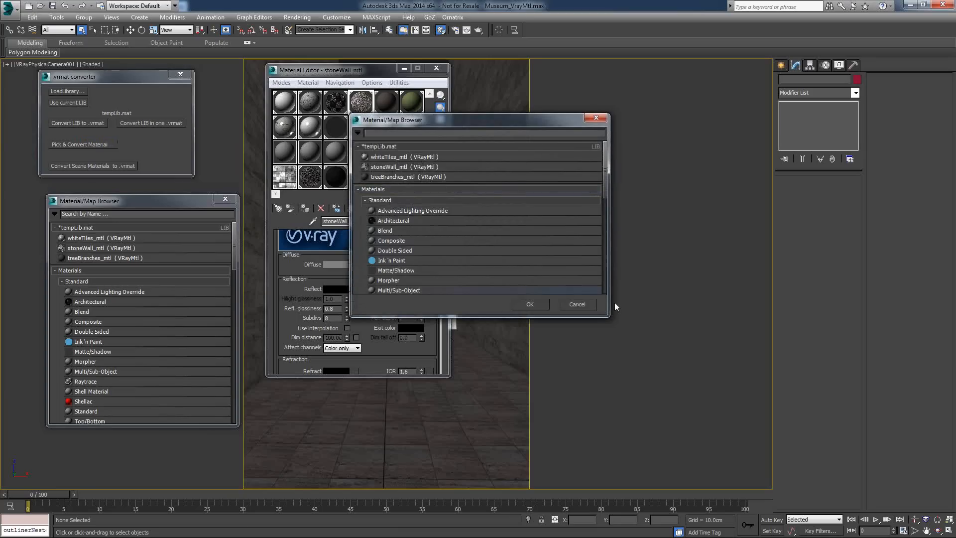
click(578, 304)
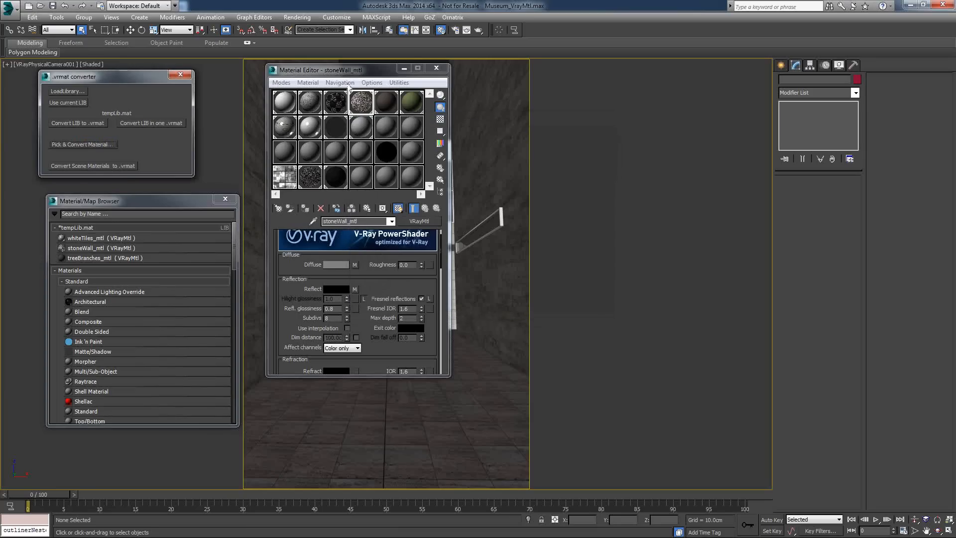
click(160, 271)
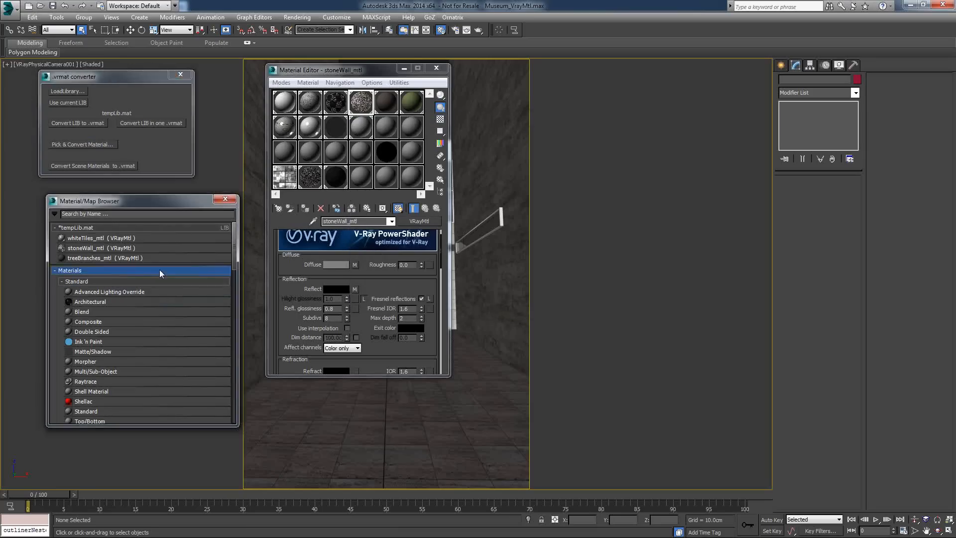
click(160, 270)
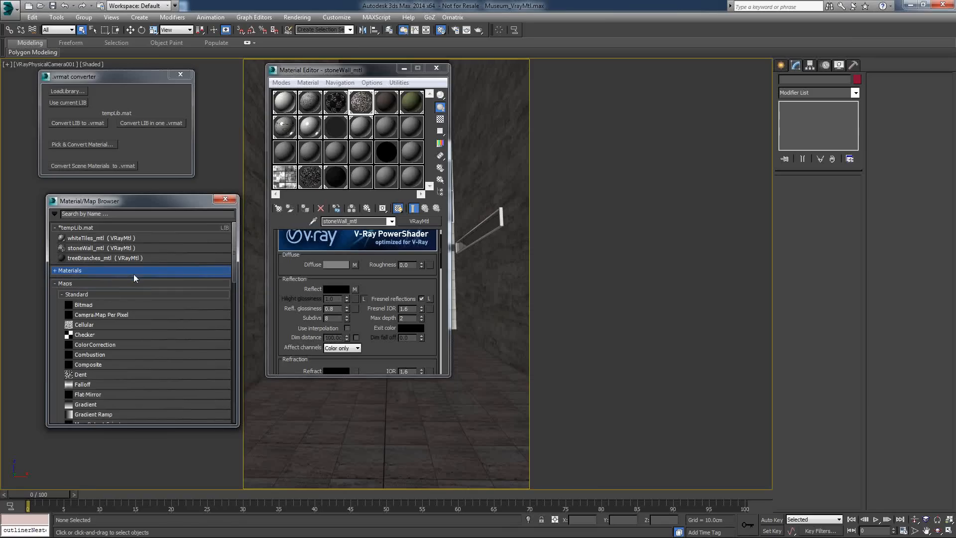
click(107, 284)
click(102, 273)
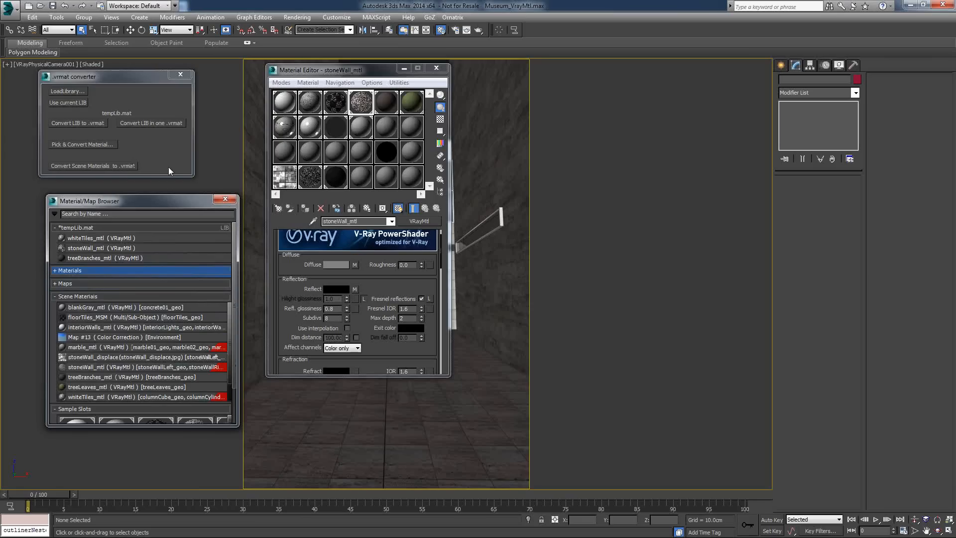
click(227, 198)
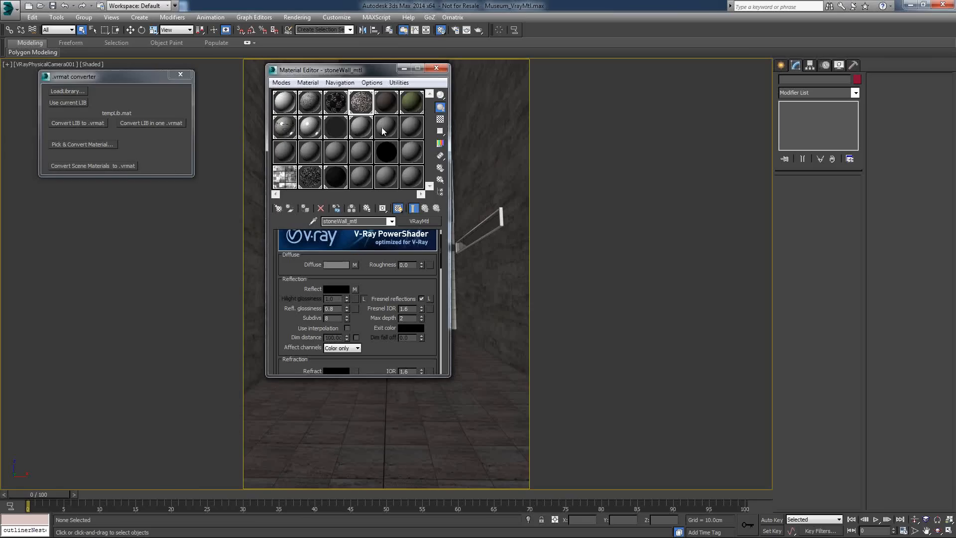
Change the unused 11 - Default material from Standard to a VRayVRmatMtl
click(383, 130)
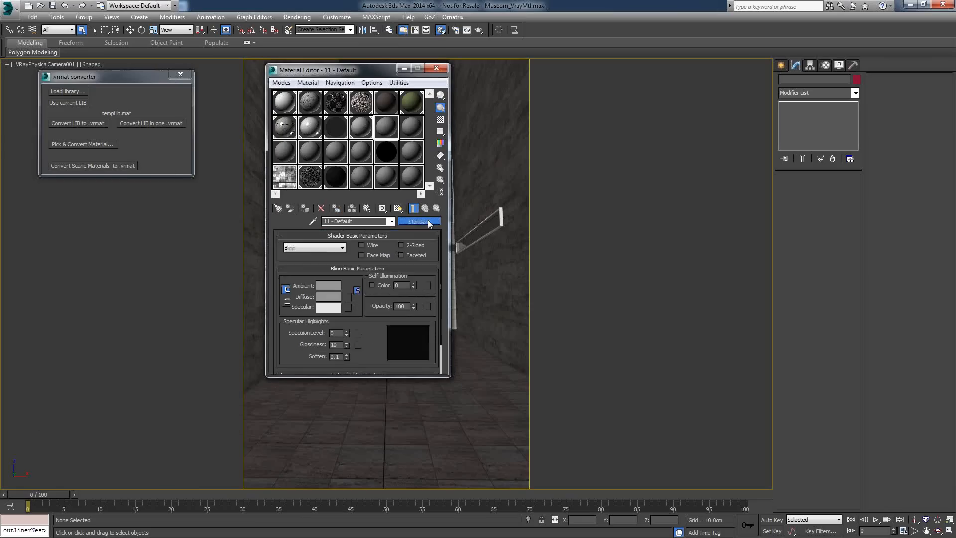
click(428, 222)
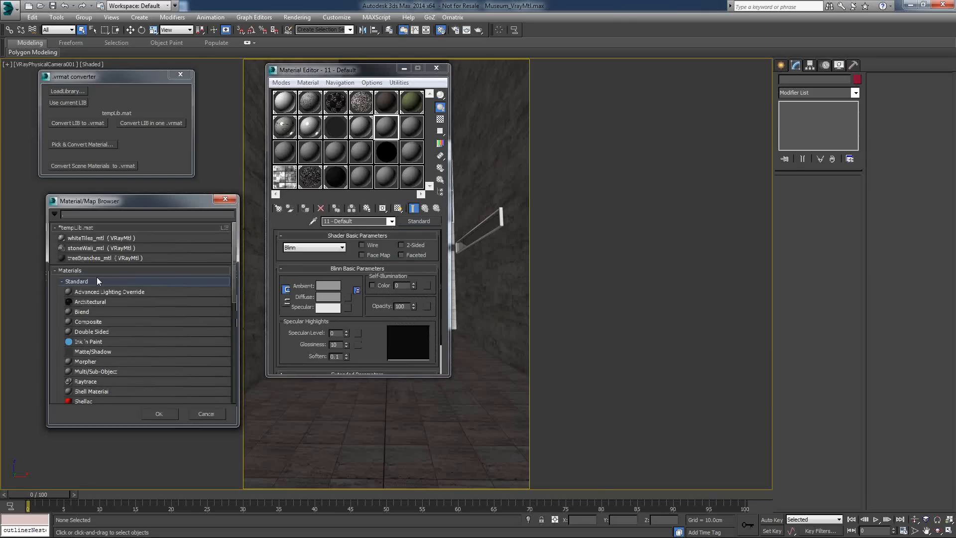
scroll(90, 338, down, 10)
click(86, 377)
click(161, 412)
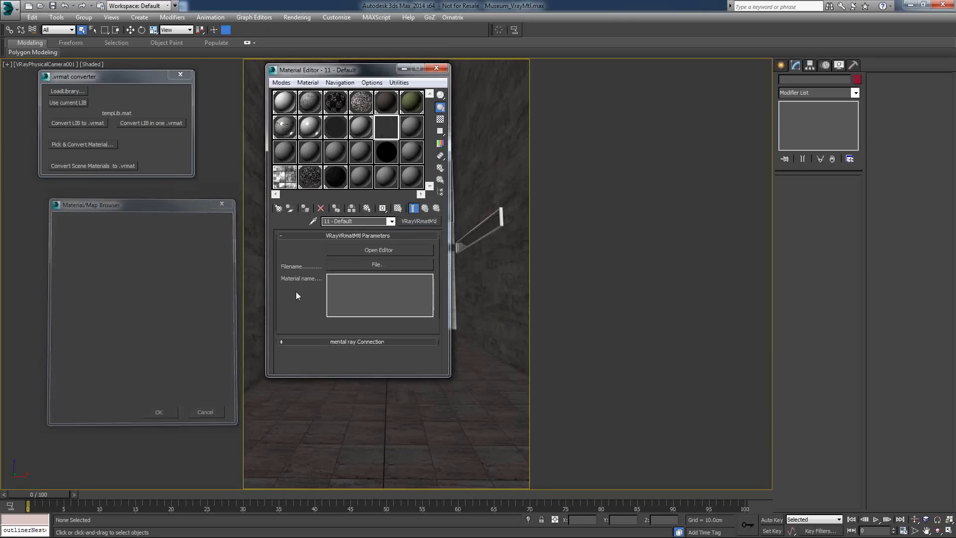
Load Museum_VrayBase.vrmat from the tempVRmats\Museum_VrayBase folder into the 11 - Default material
click(384, 264)
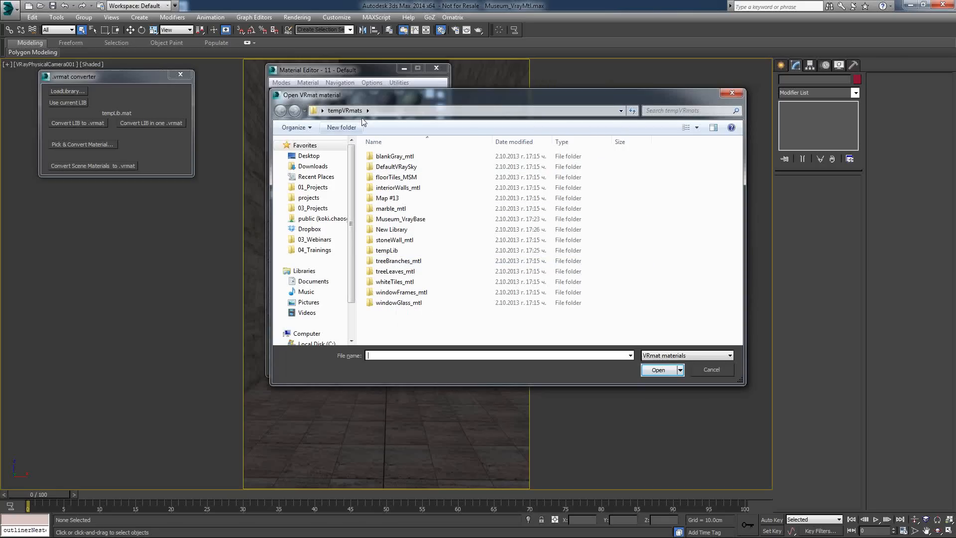
double_click(400, 219)
click(391, 159)
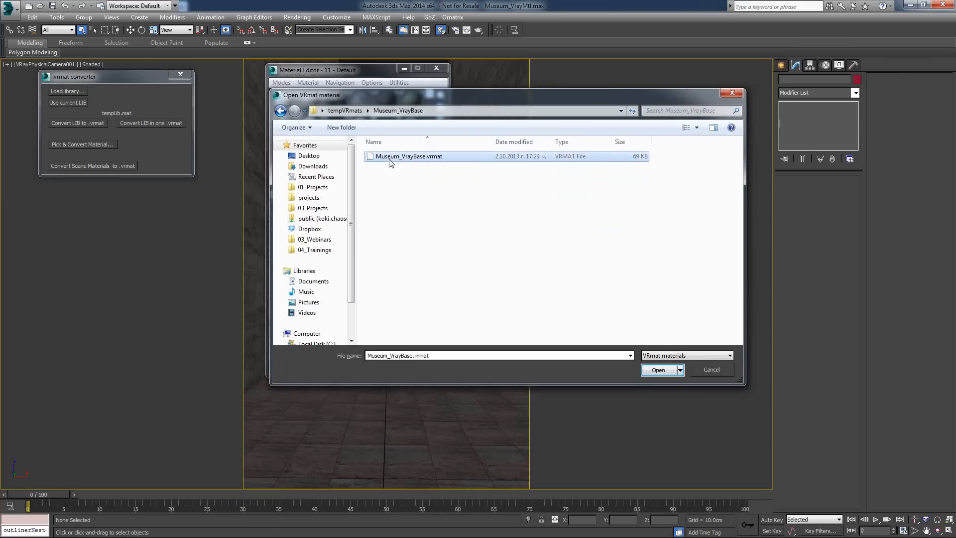
double_click(391, 158)
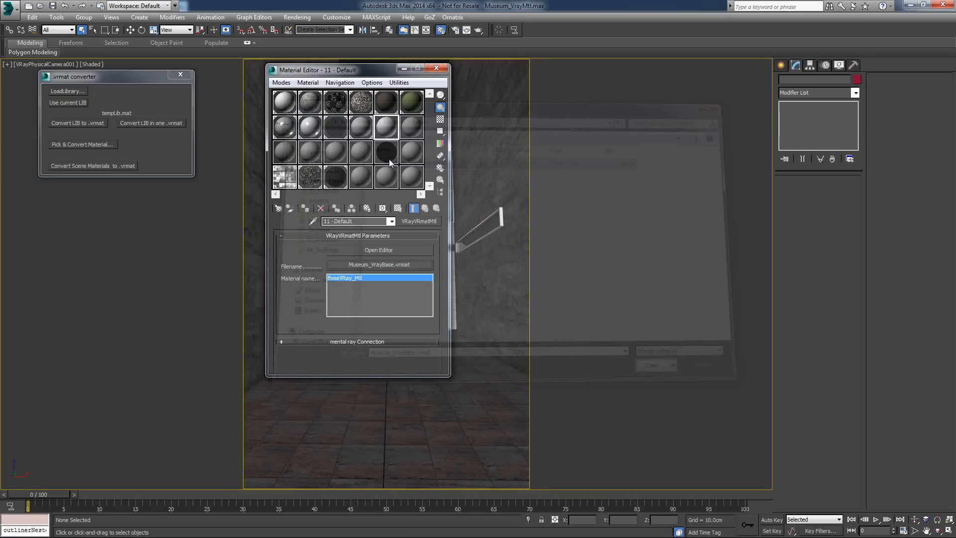
Load New Library.vrmat from the tempVRmats\New Library folder as the file of the 11 - Default material
click(376, 265)
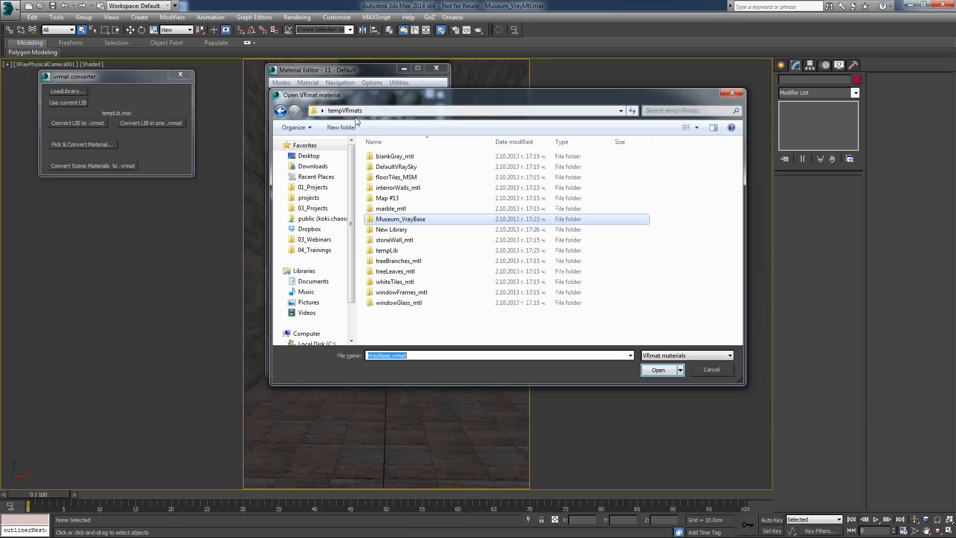
double_click(396, 231)
click(391, 186)
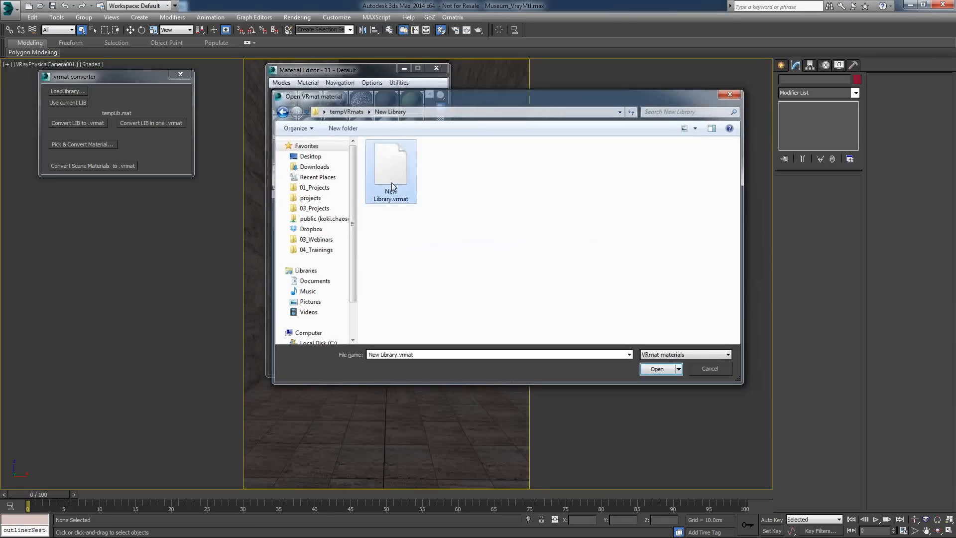
double_click(392, 183)
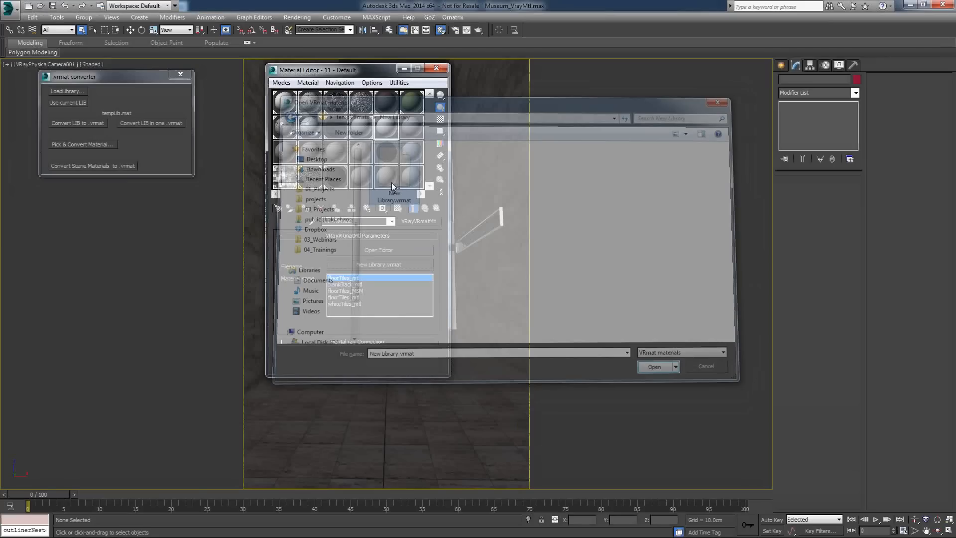
Preview the materials of New Library.vrmat in an enlarged sample window, ending on the first floorTiles_mtl, and close the preview
click(358, 292)
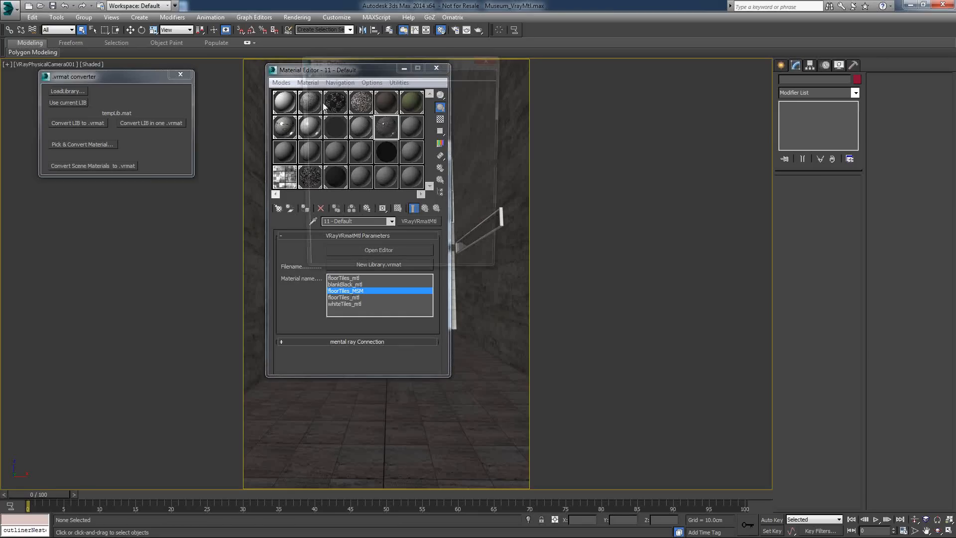
drag(366, 62, 151, 61)
click(353, 298)
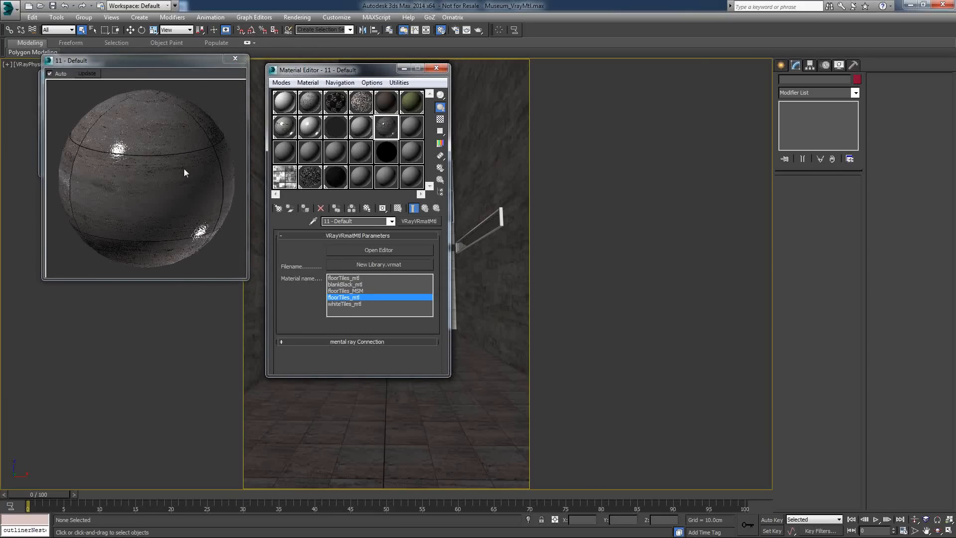
click(345, 304)
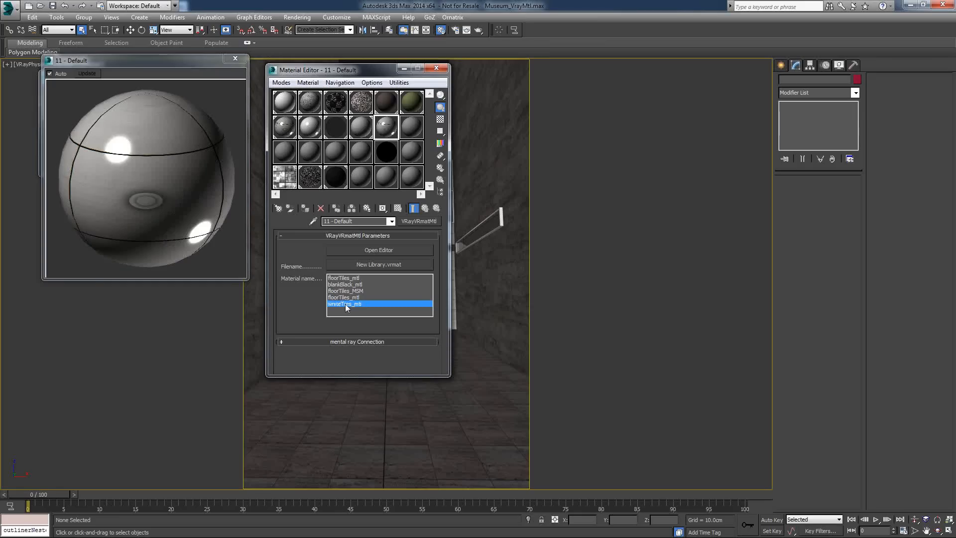
click(335, 284)
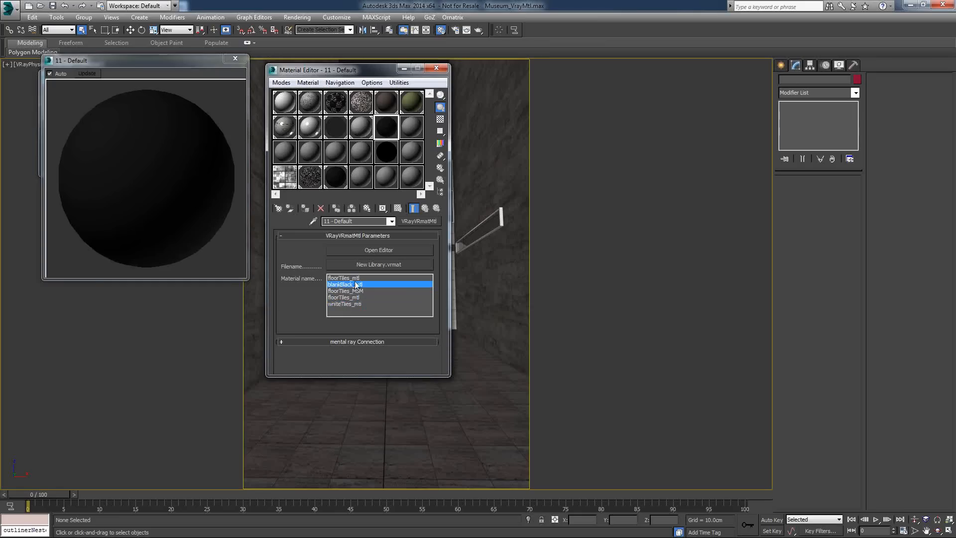
click(355, 278)
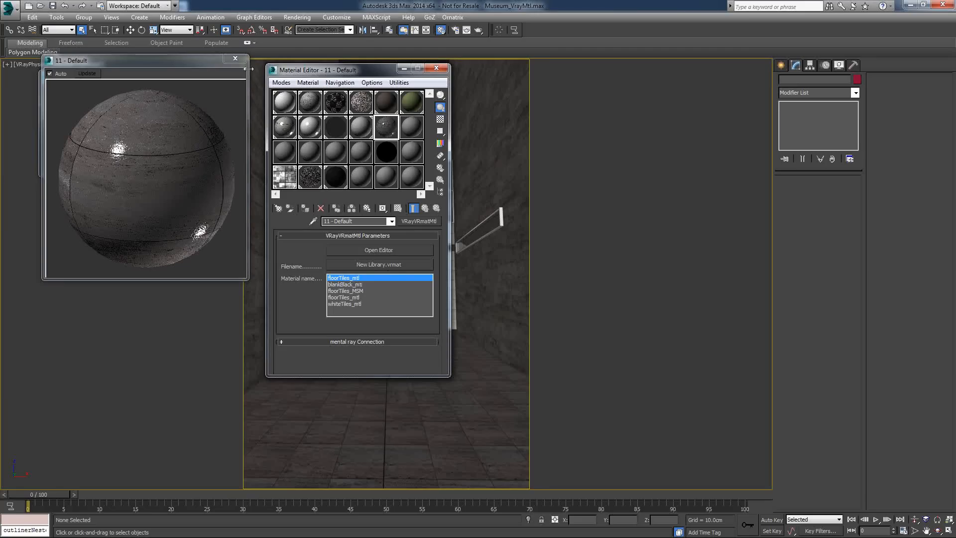
click(235, 58)
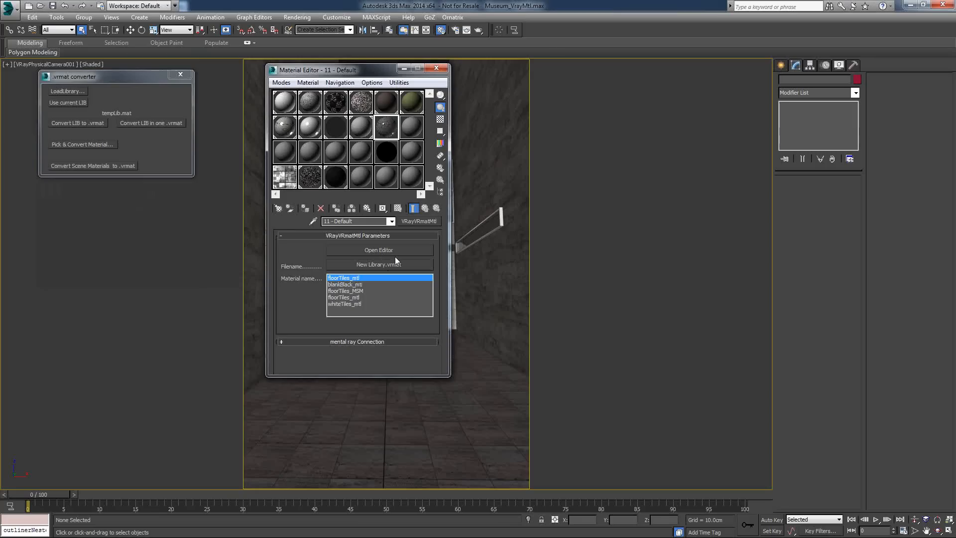
Open New Library.vrmat in the V-Ray material editor and expand floorTiles_mtl to show its BRDFVRayMtl layer
click(364, 250)
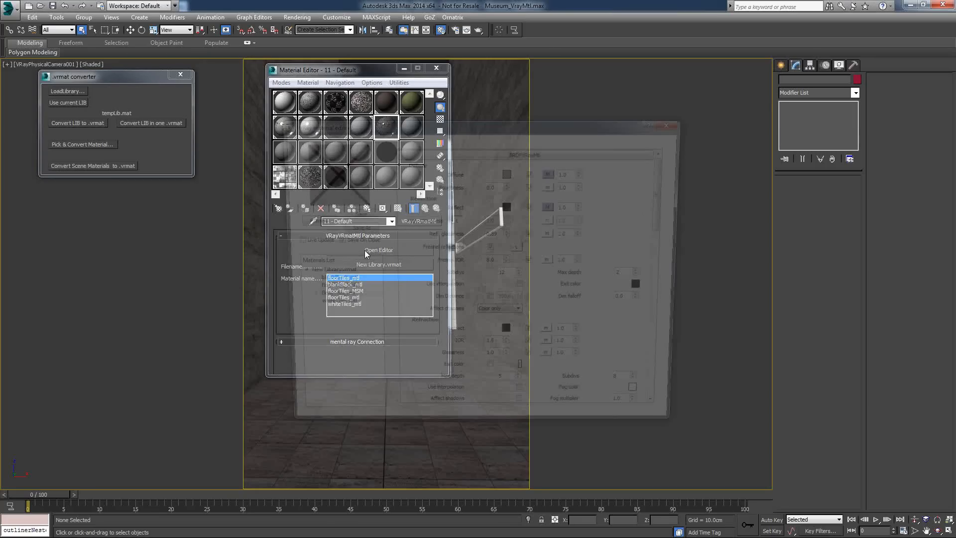
drag(425, 129, 299, 79)
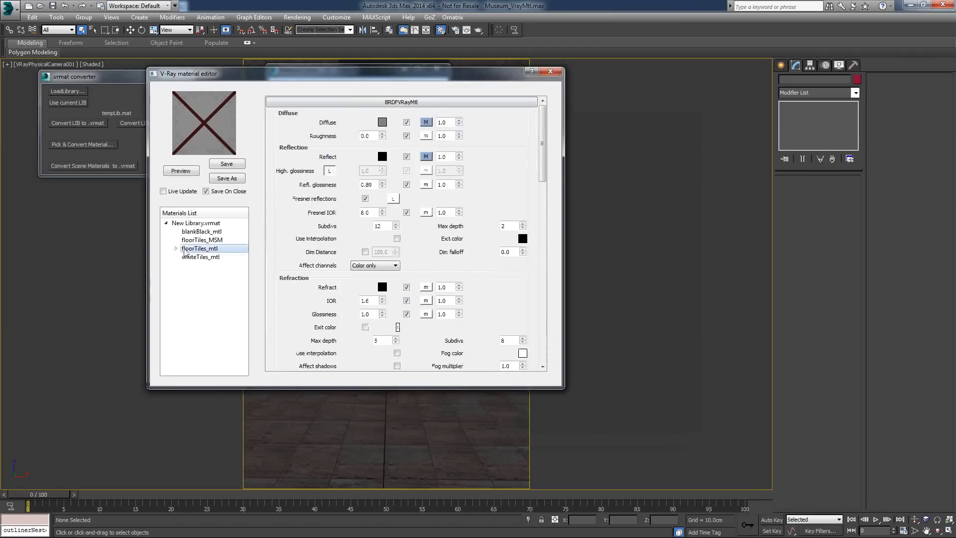
click(175, 251)
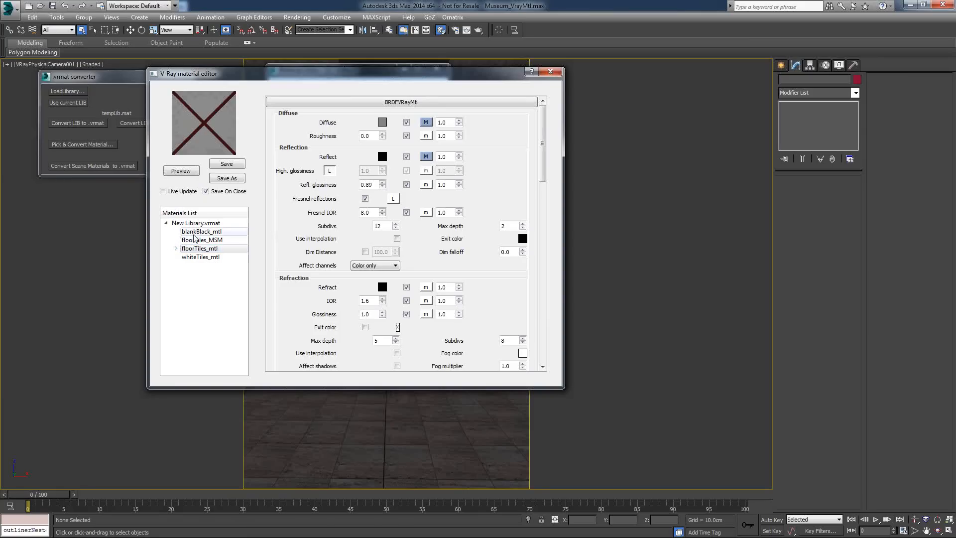
click(176, 249)
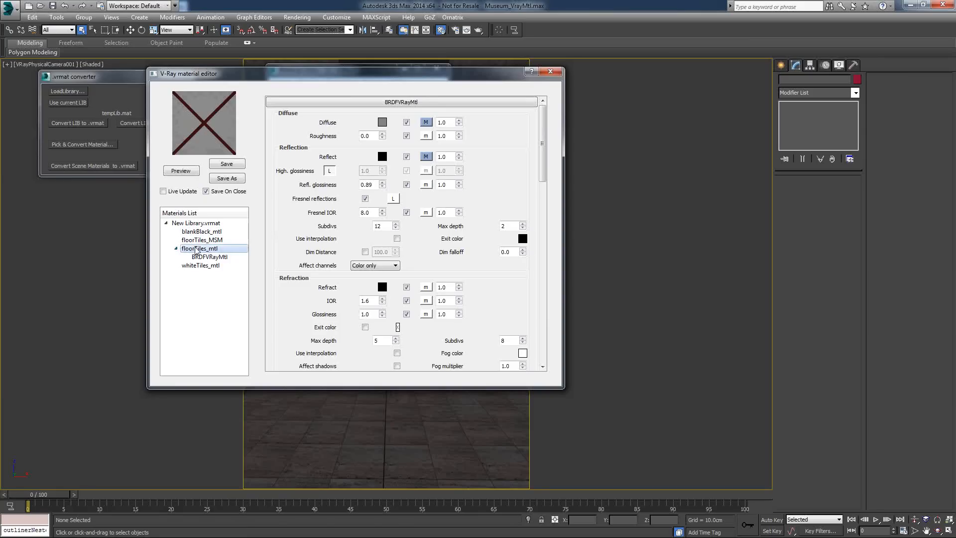
Create a V-Ray Material in New Library.vrmat, add a VRayBRDF layer to it, and expand its layers
right_click(195, 228)
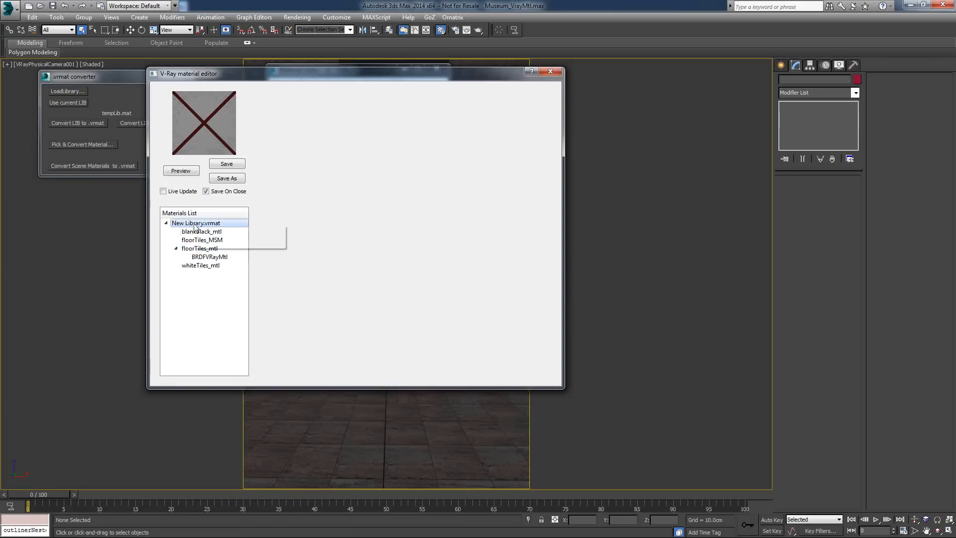
mouse_move(239, 230)
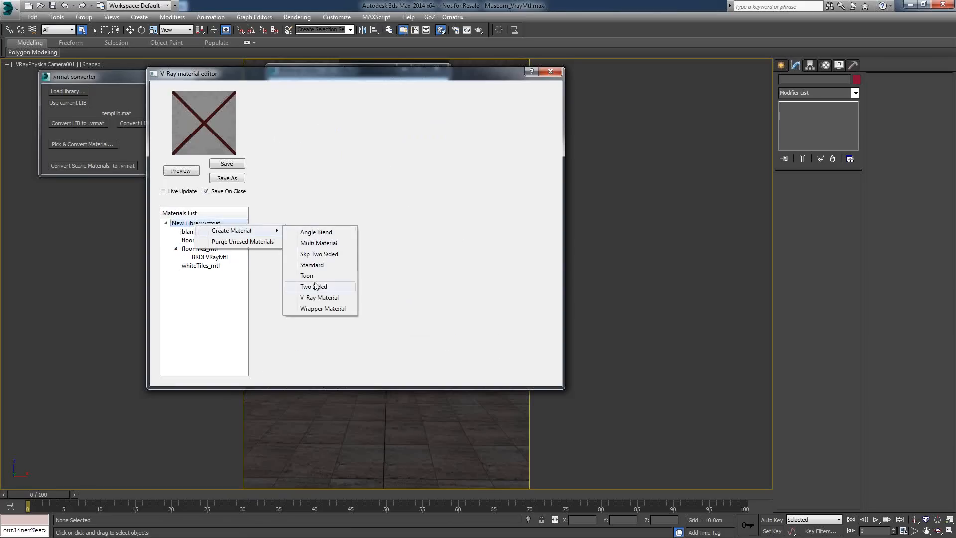
click(319, 298)
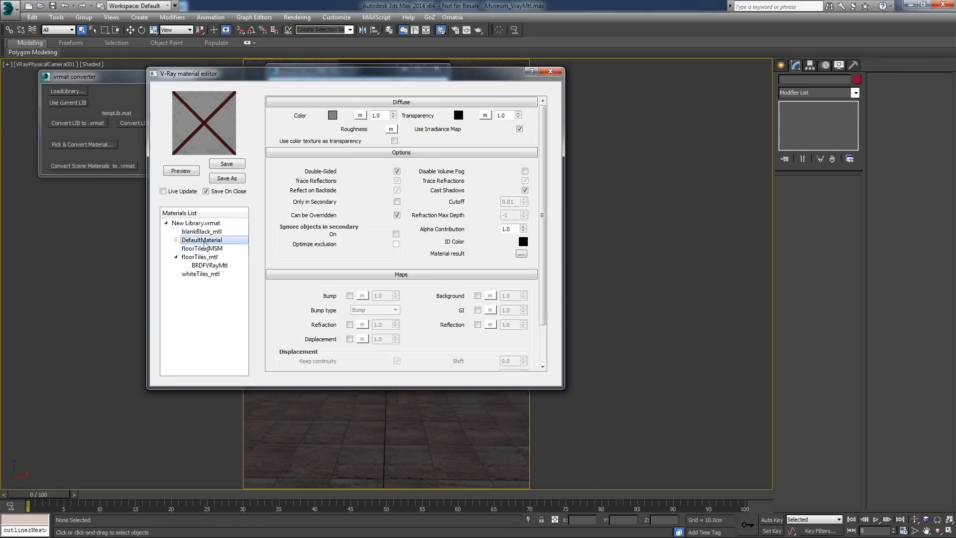
right_click(205, 243)
mouse_move(239, 247)
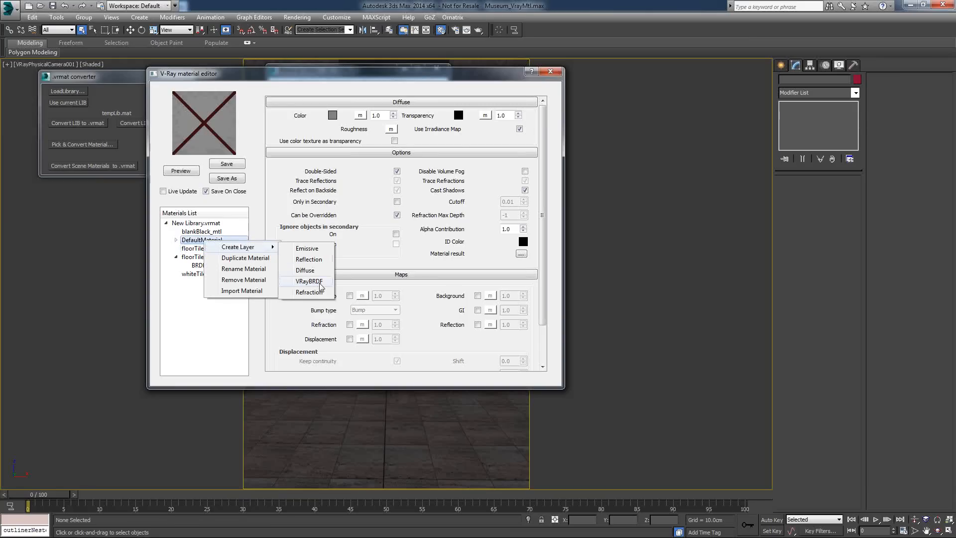
click(309, 283)
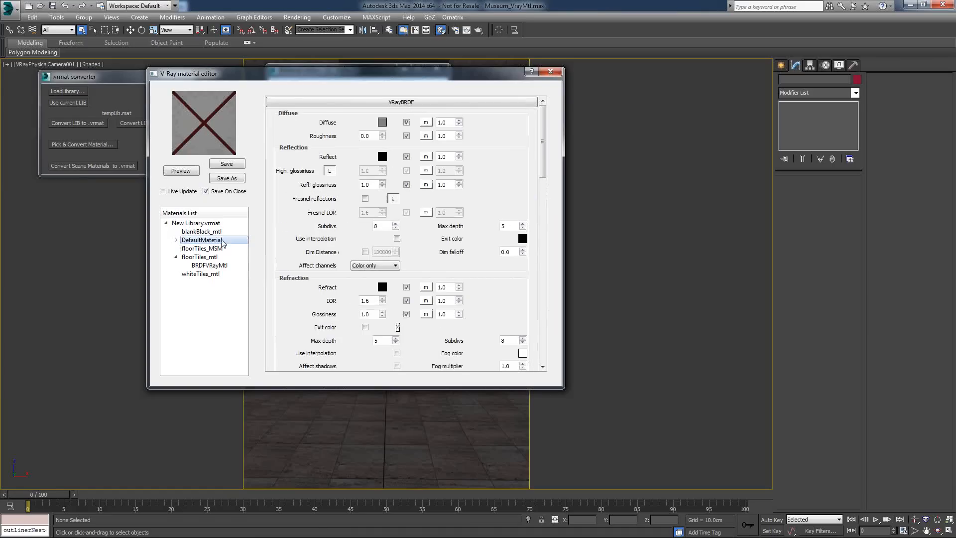
double_click(209, 241)
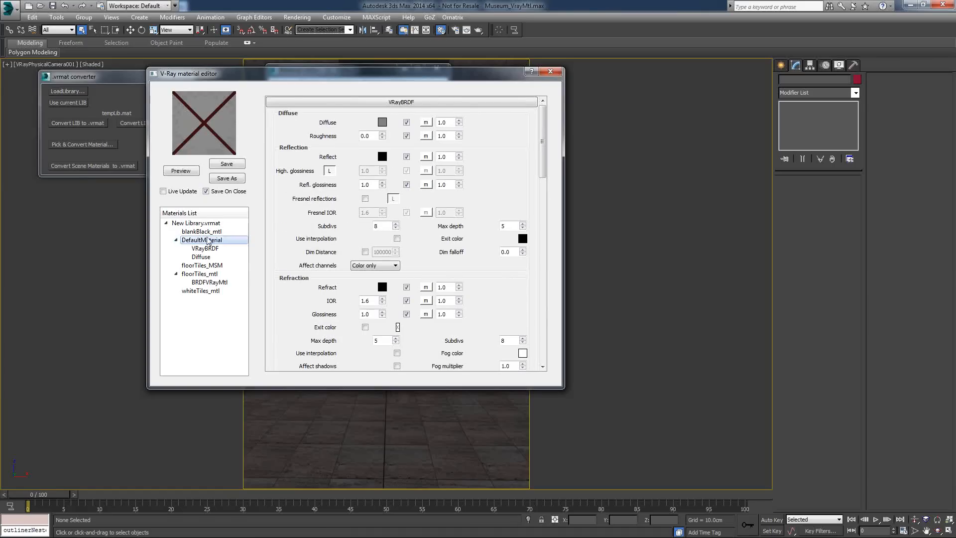
Enable Fresnel reflections with an unlocked Fresnel IOR on the new VRayBRDF layer, review its remaining parameters, and close the V-Ray material editor
click(211, 249)
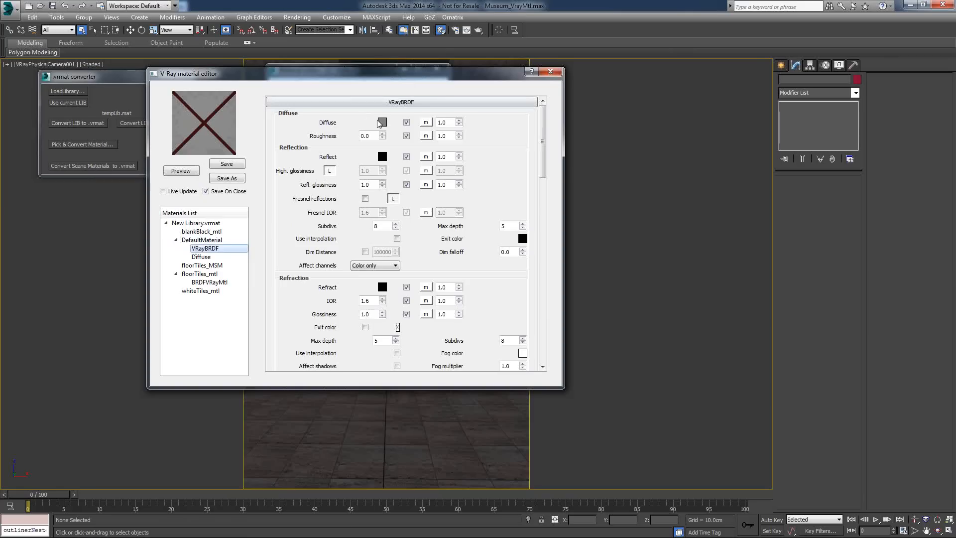
click(366, 199)
click(392, 198)
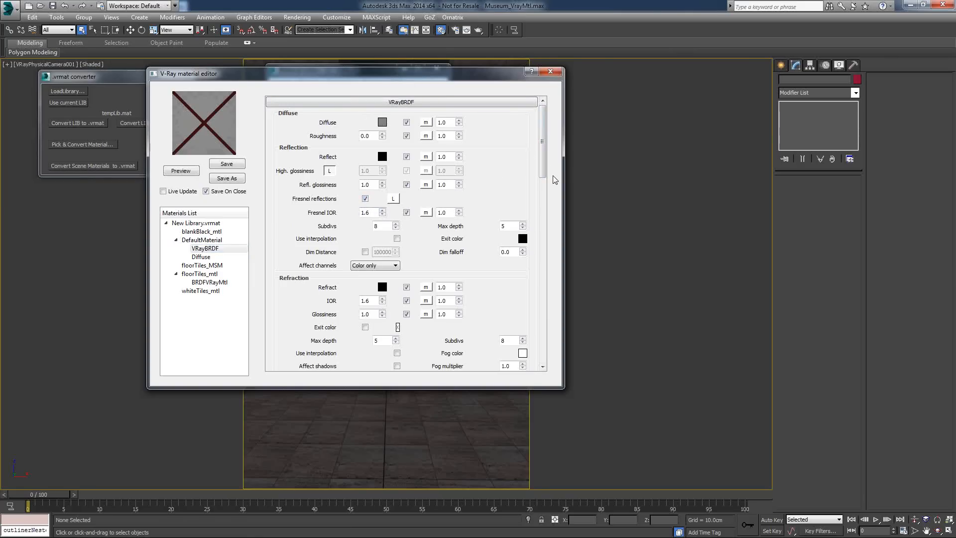
drag(543, 172, 547, 193)
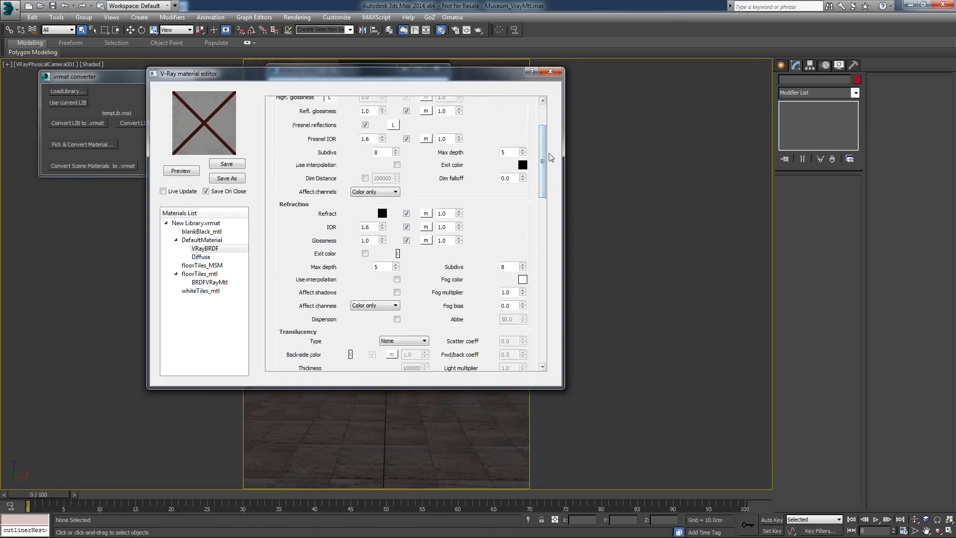
drag(547, 192, 556, 283)
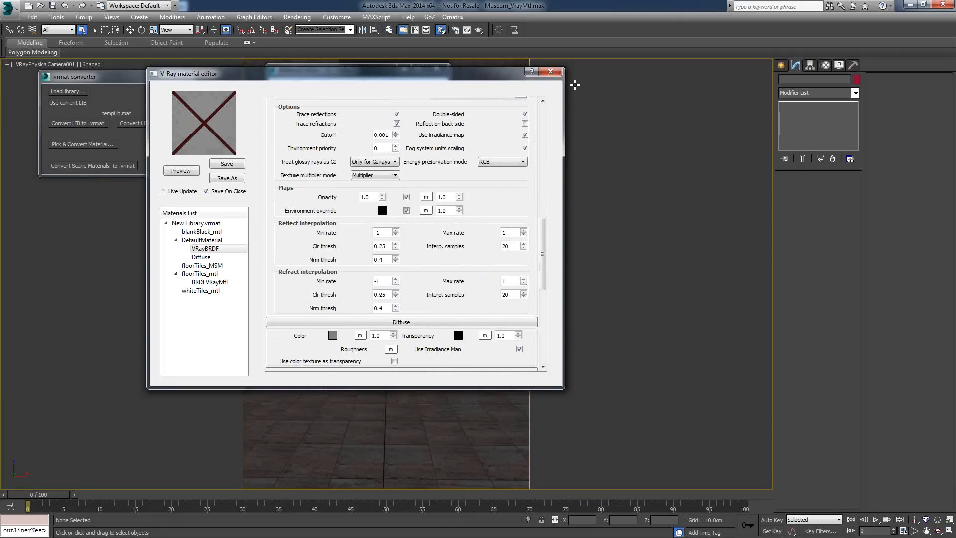
click(550, 72)
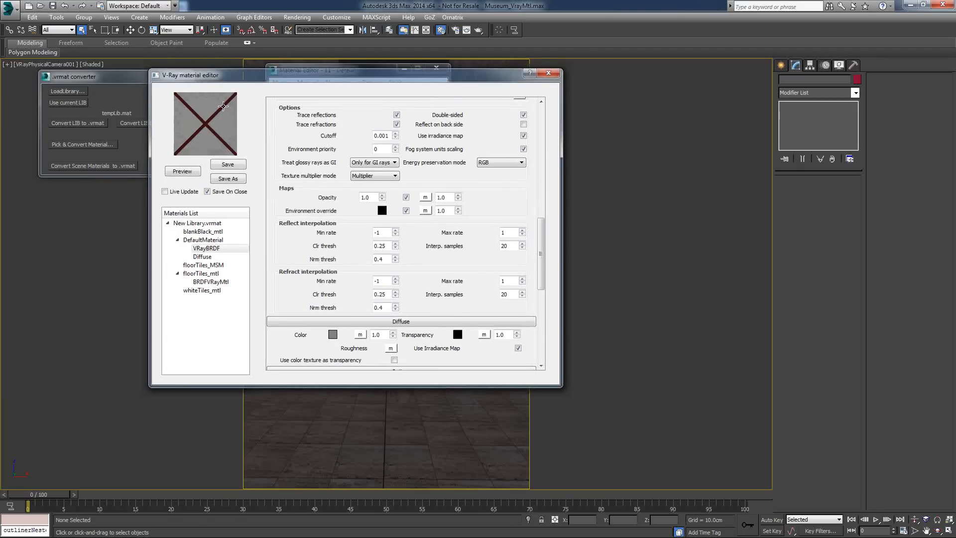
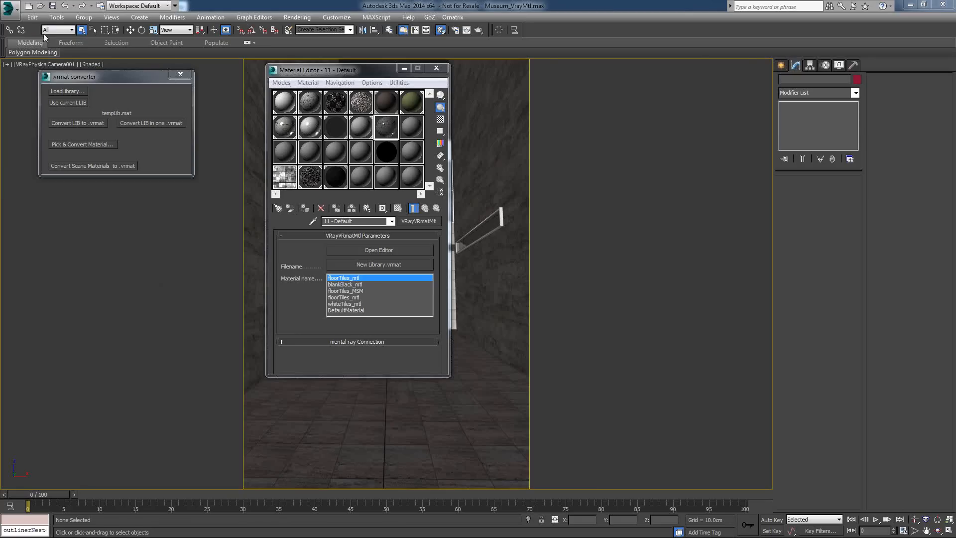
Open the Museum_Vismat.max scene without saving the current one, and select the windowGlass_Vismat material
click(9, 8)
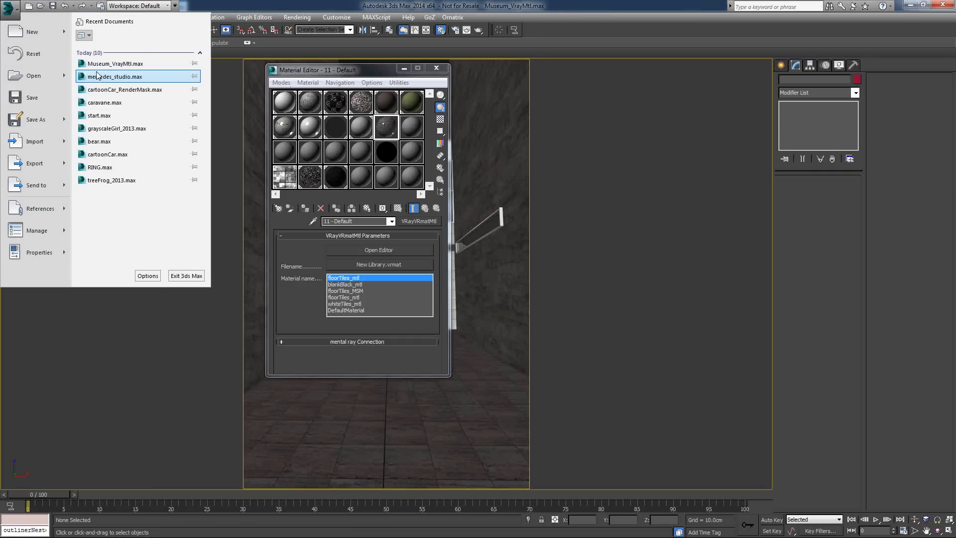
key(ctrl+o)
key(n)
click(111, 124)
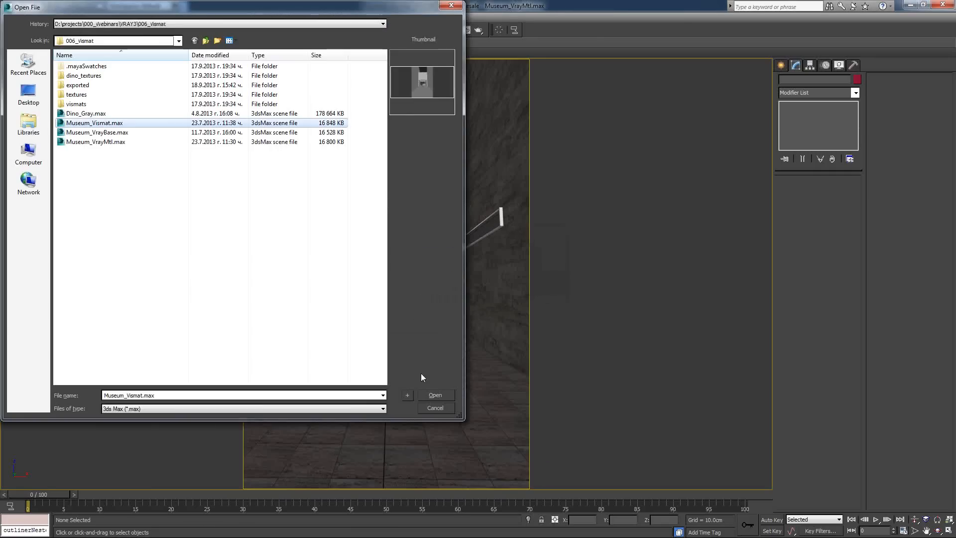
click(431, 396)
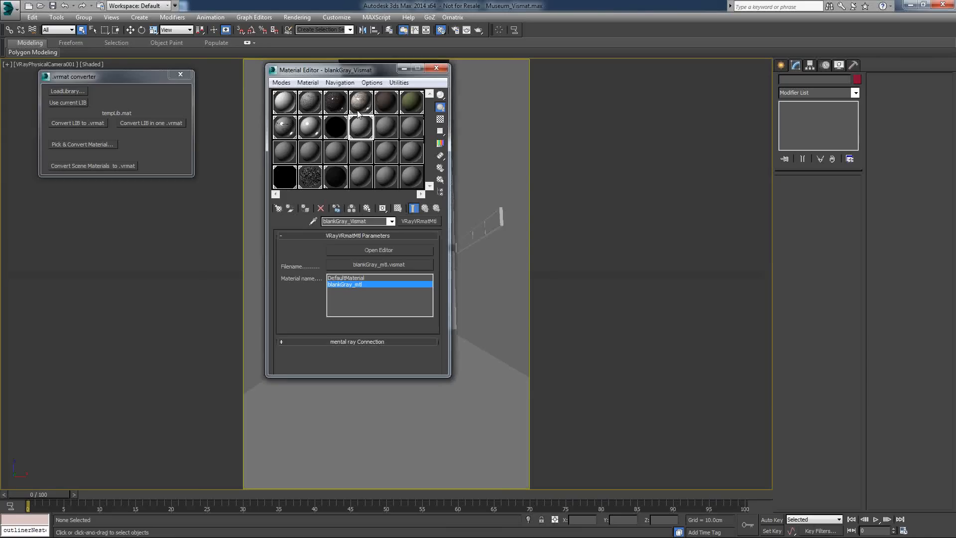
click(335, 127)
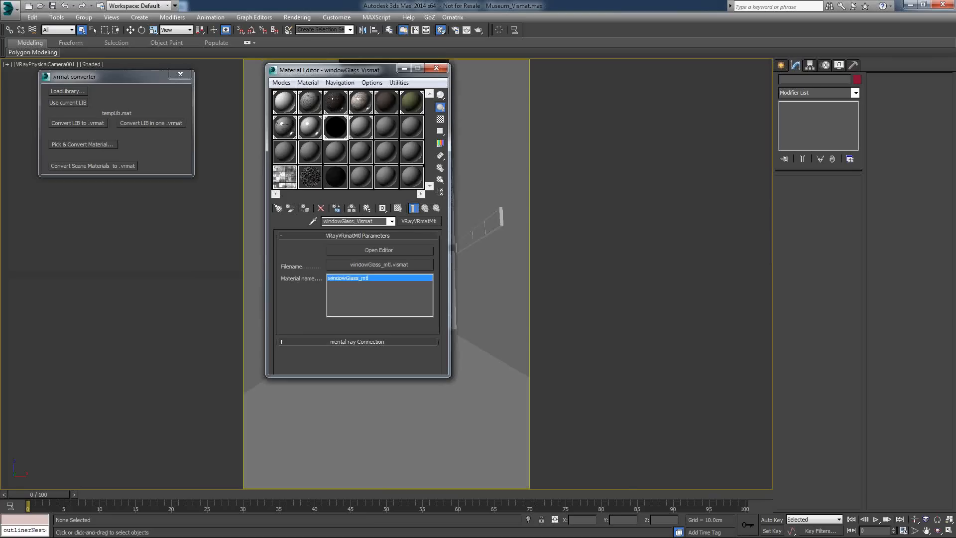
Switch to Maya, create a polygon sphere in the empty scene, and open the Hypershade
drag(0, 95, 564, 95)
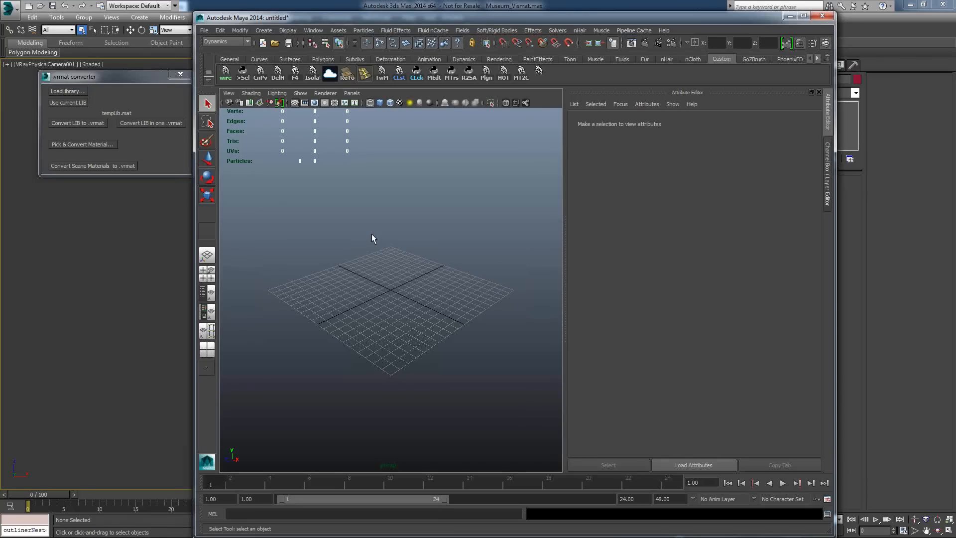
key(space)
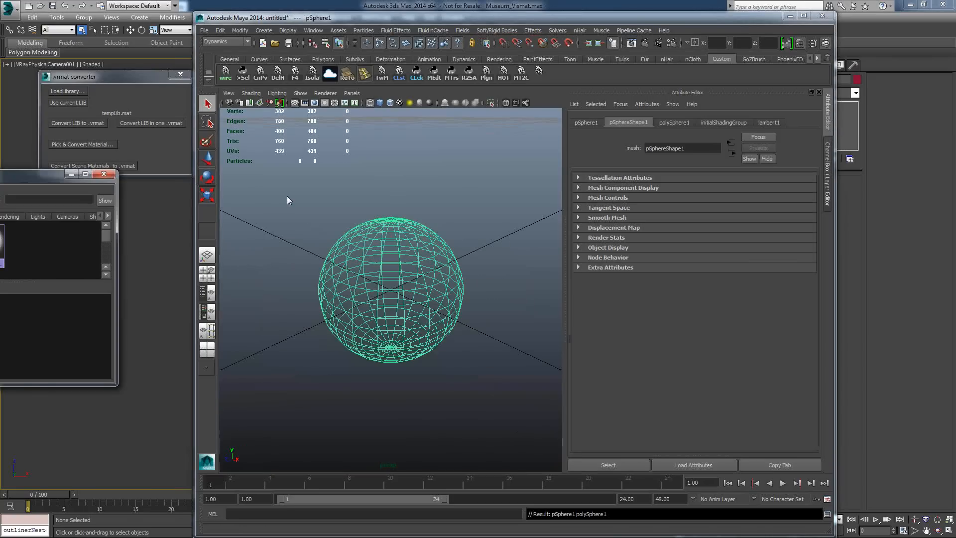
drag(578, 318, 750, 422)
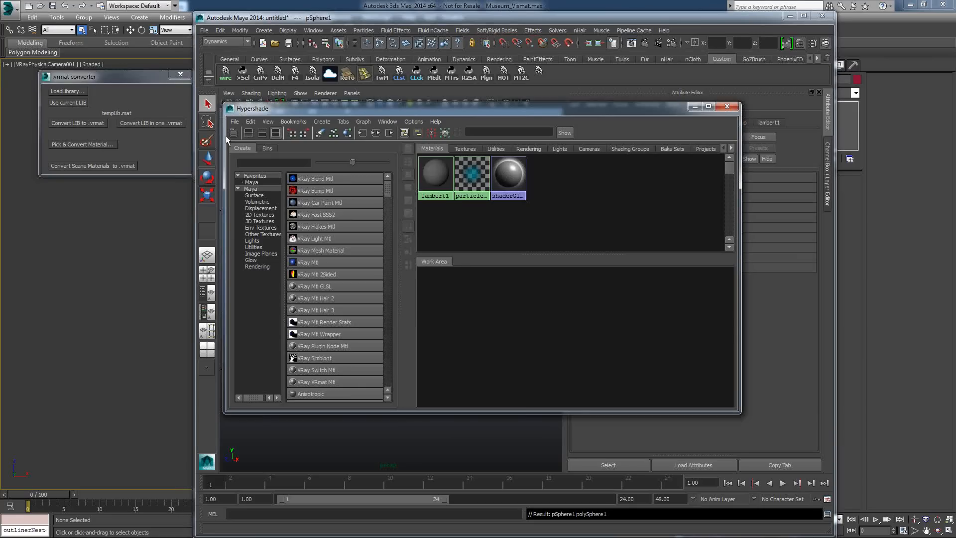
Find the VRay VRmat Mtl type with the filter "vrma" and create a material of that type
click(273, 163)
text(vrma)
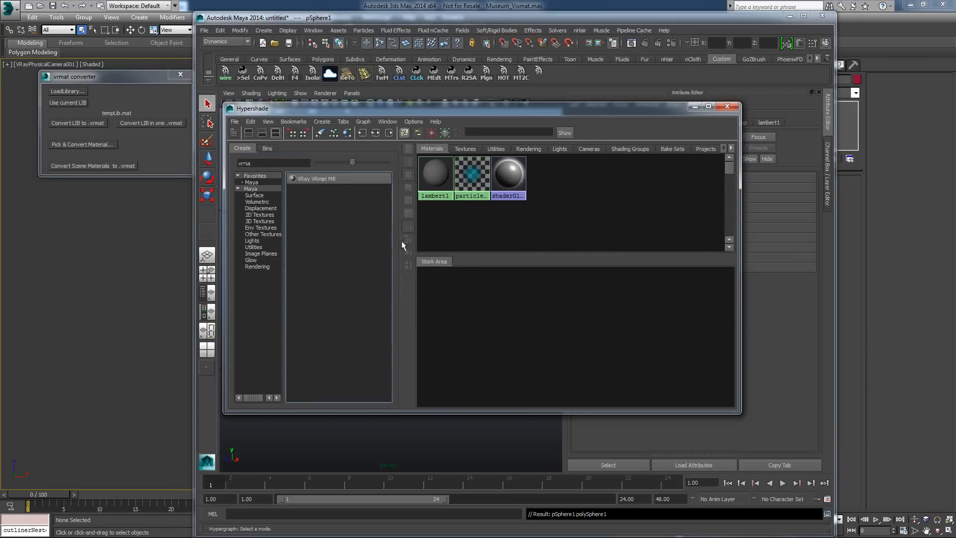
click(328, 180)
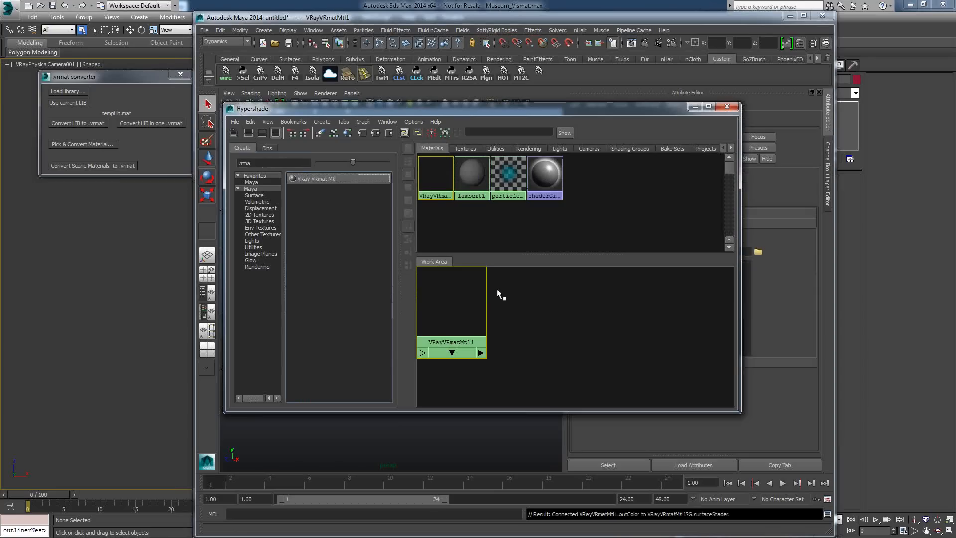
Load stoneWall_mtl.vismat into the VRmat material, using the exported\vismats\stoneWall_mtl folder path copied from the file browser in 3ds Max
drag(611, 105, 383, 106)
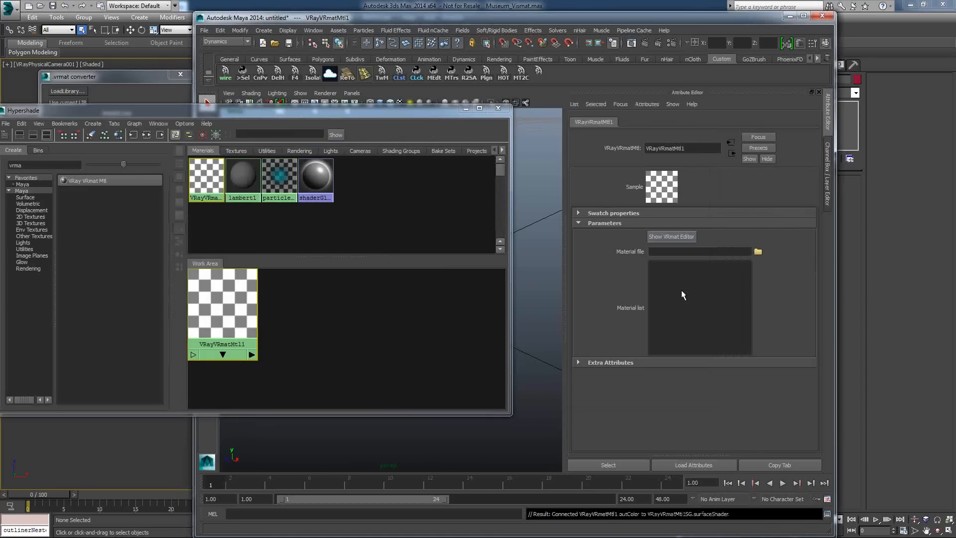
click(758, 252)
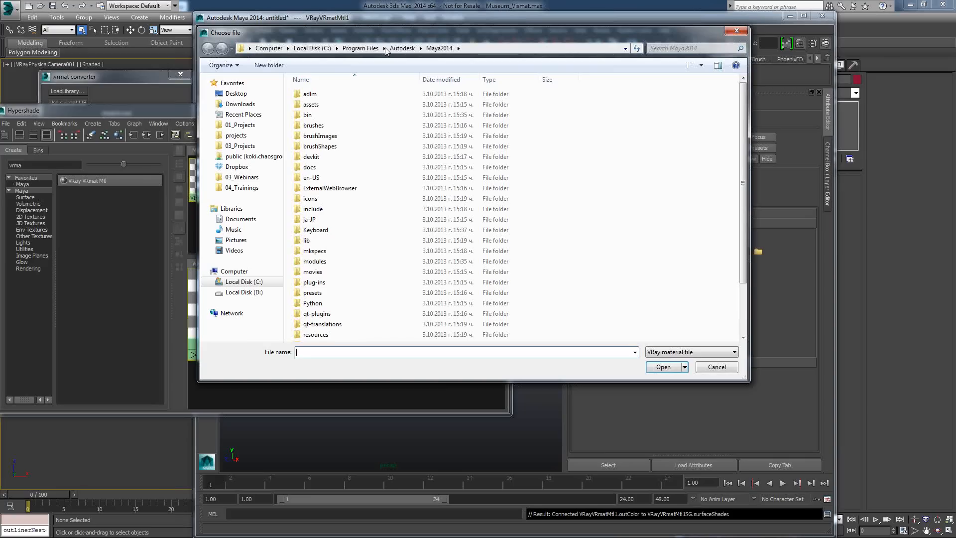
drag(303, 38, 237, 178)
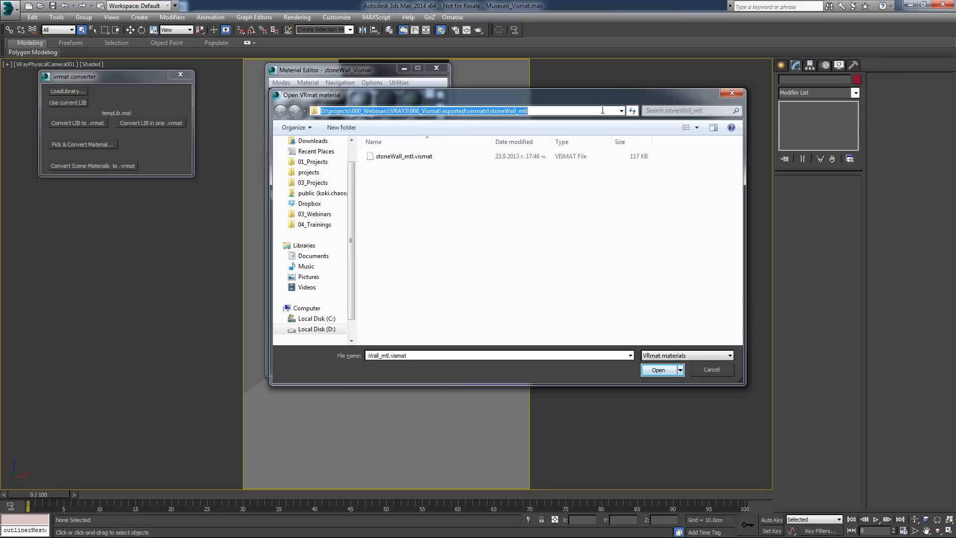
click(603, 110)
click(715, 371)
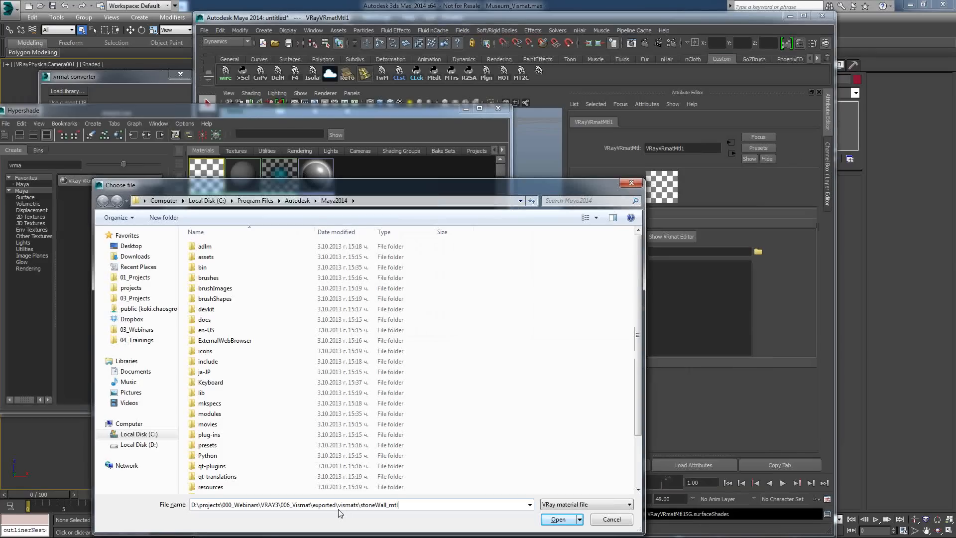
key(Return)
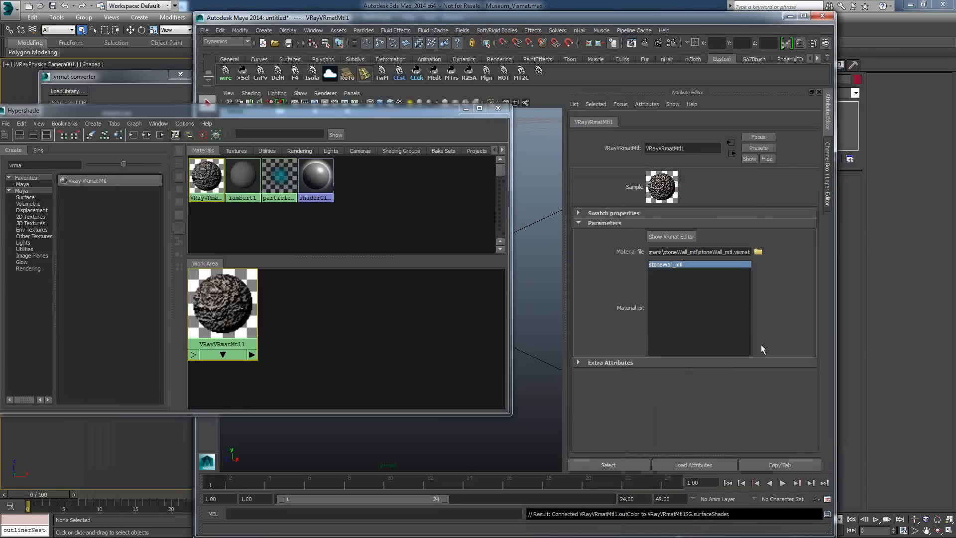
Assign the stone wall material to the sphere, preview it from several angles in a V-Ray IPR render, and close the render view
click(319, 116)
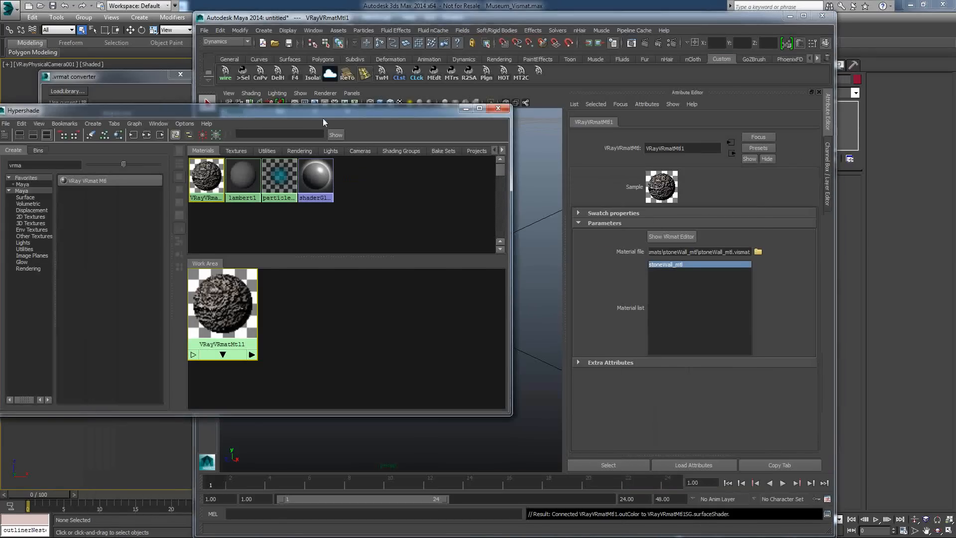
drag(322, 118, 385, 156)
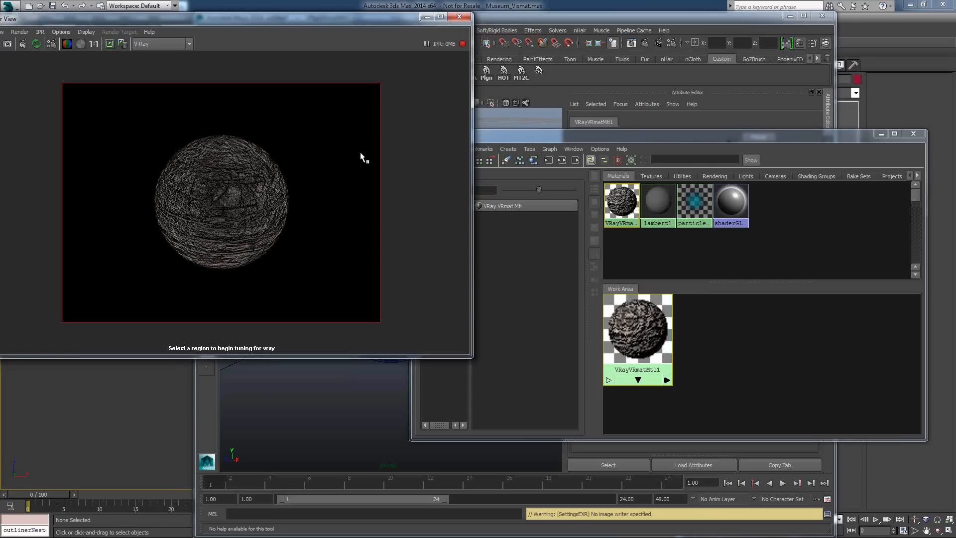
click(360, 414)
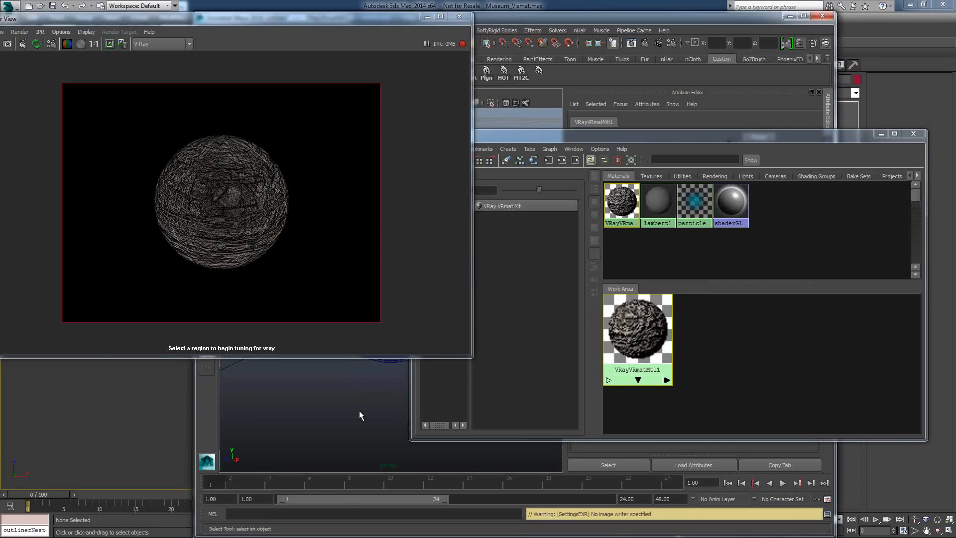
alt+drag(359, 411, 331, 414)
alt+right_drag(351, 377, 355, 413)
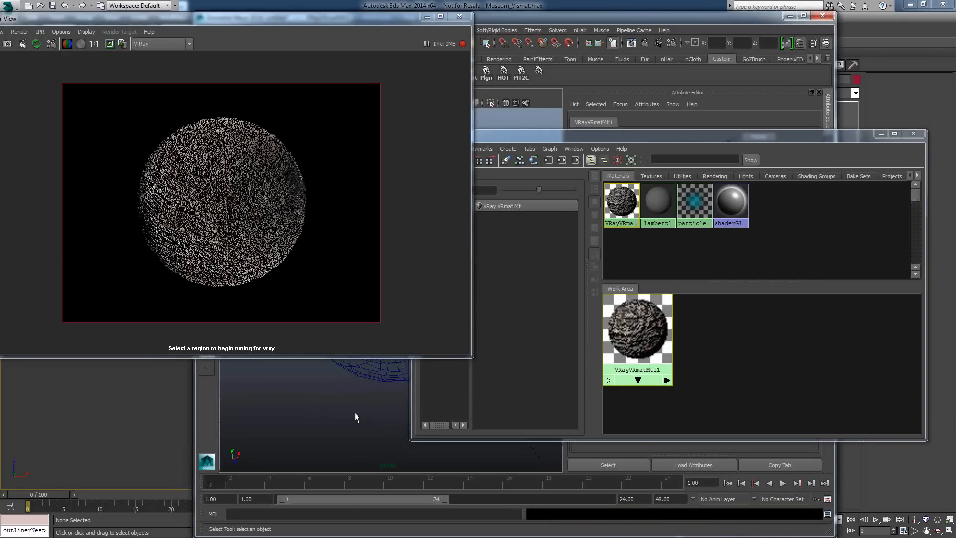
mouse_move(355, 413)
alt+right_down()
mouse_move(299, 413)
mouse_move(342, 403)
alt+right_up()
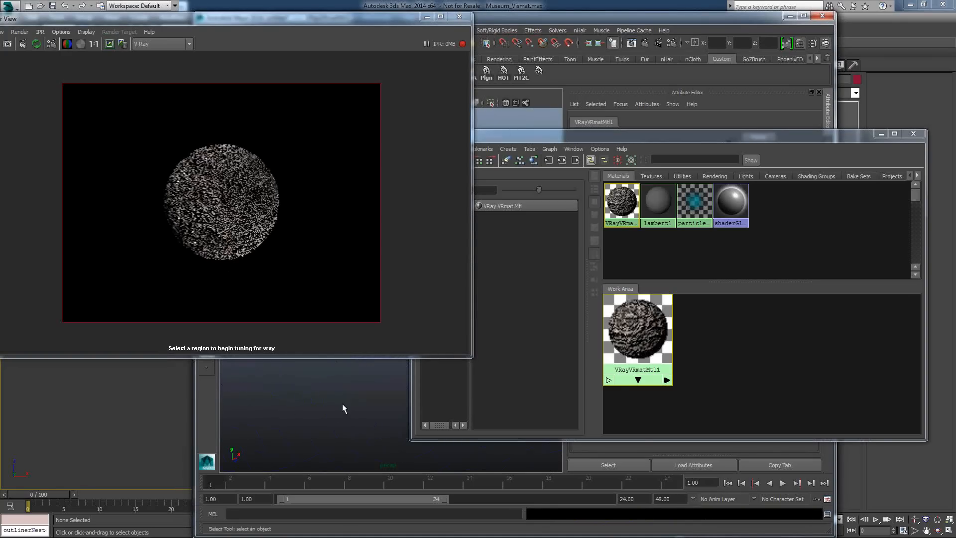
click(459, 17)
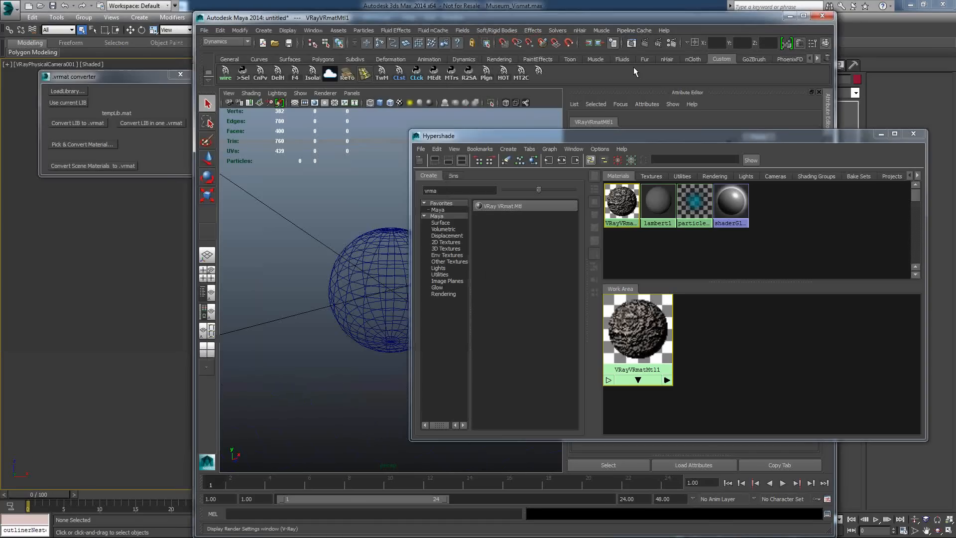
Set the V-Ray colour mapping gamma to 2.2 and enable linear workflow in the render settings
click(614, 43)
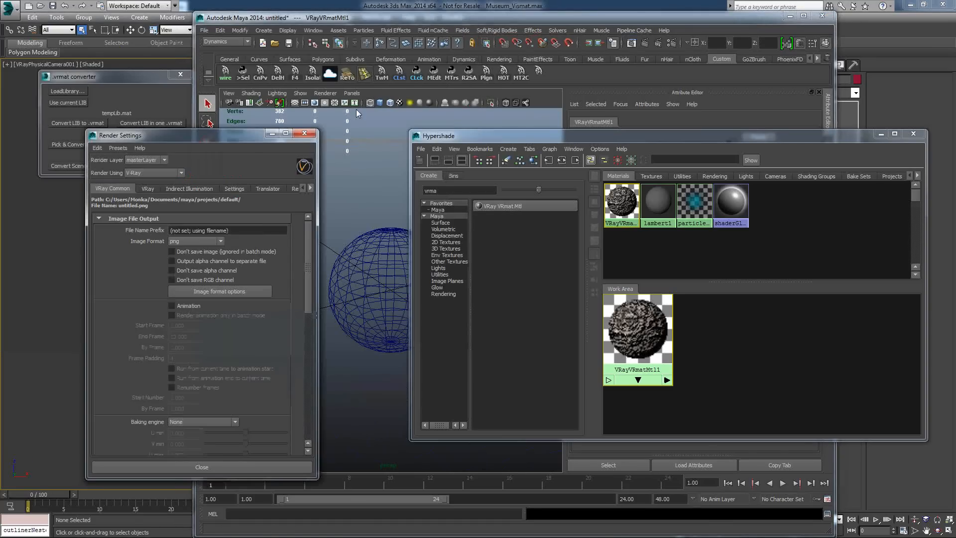
drag(242, 137, 368, 55)
click(273, 106)
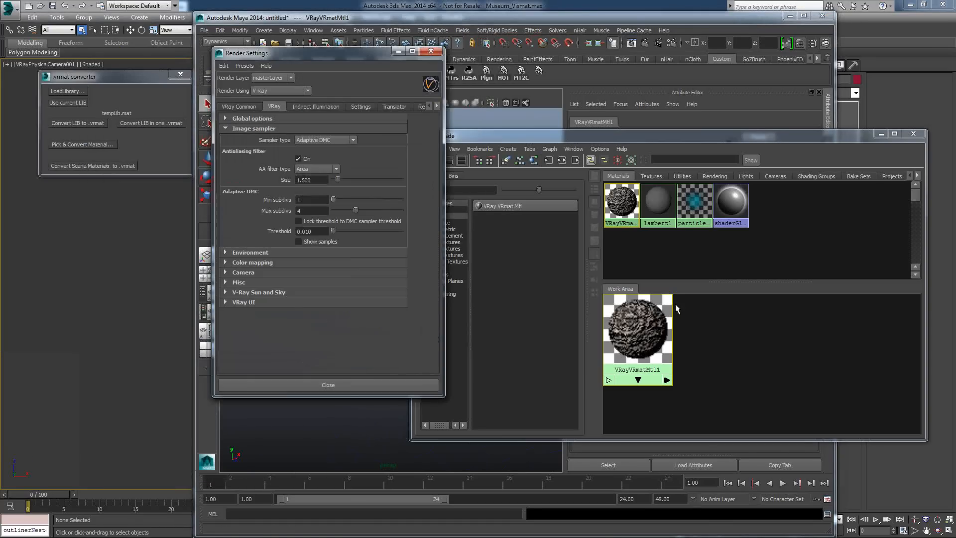
click(255, 263)
double_click(303, 307)
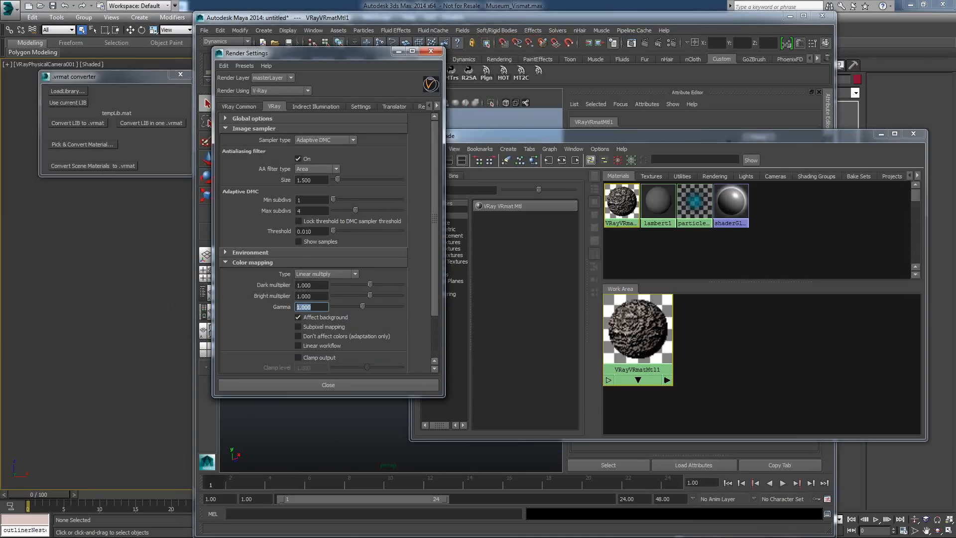
text(2.2)
key(Return)
Enable the V-Ray VFB for rendering in the common render settings and close the settings
click(248, 106)
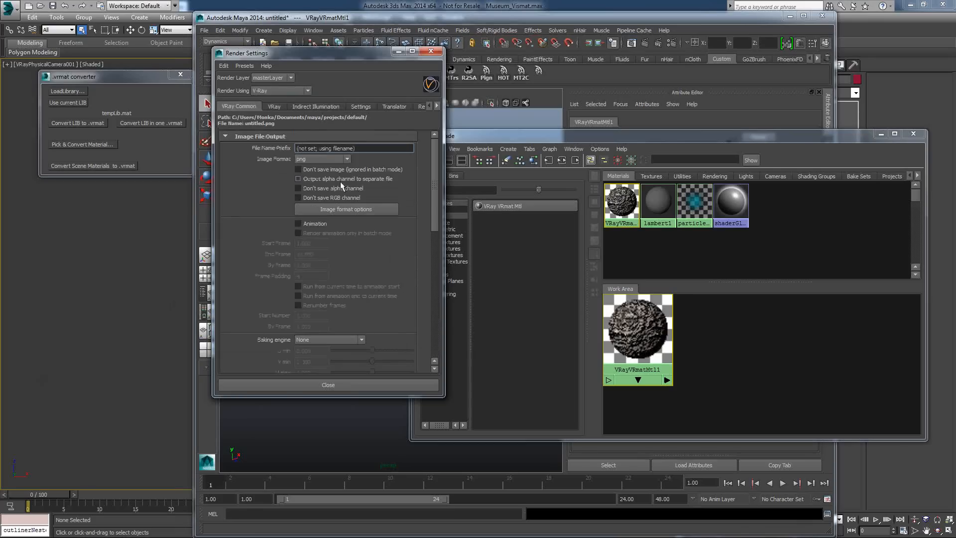
scroll(336, 214, down, 4)
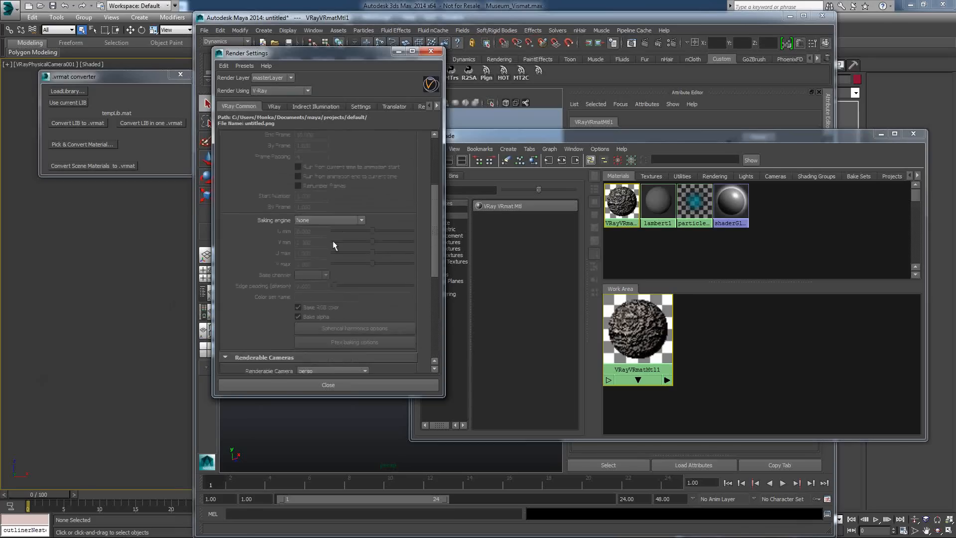
scroll(331, 259, down, 5)
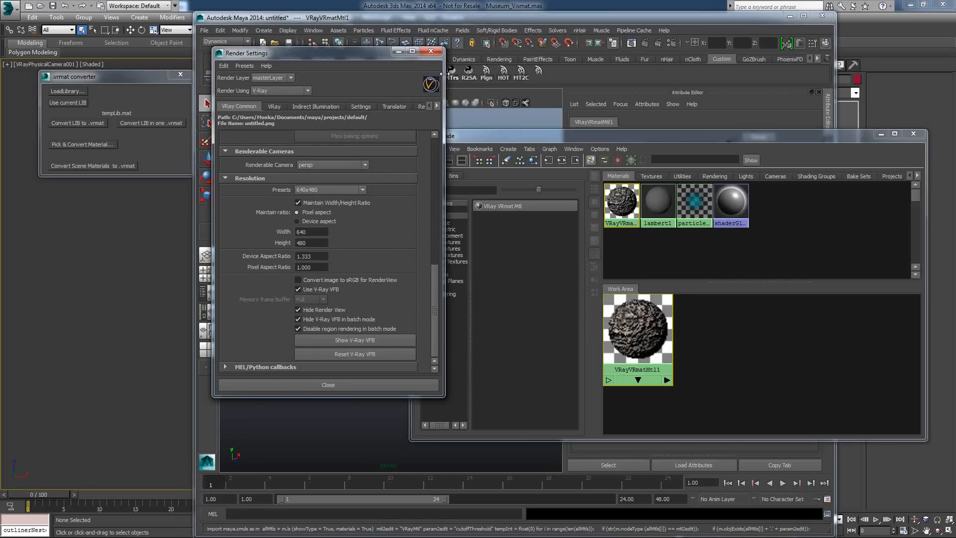
click(432, 51)
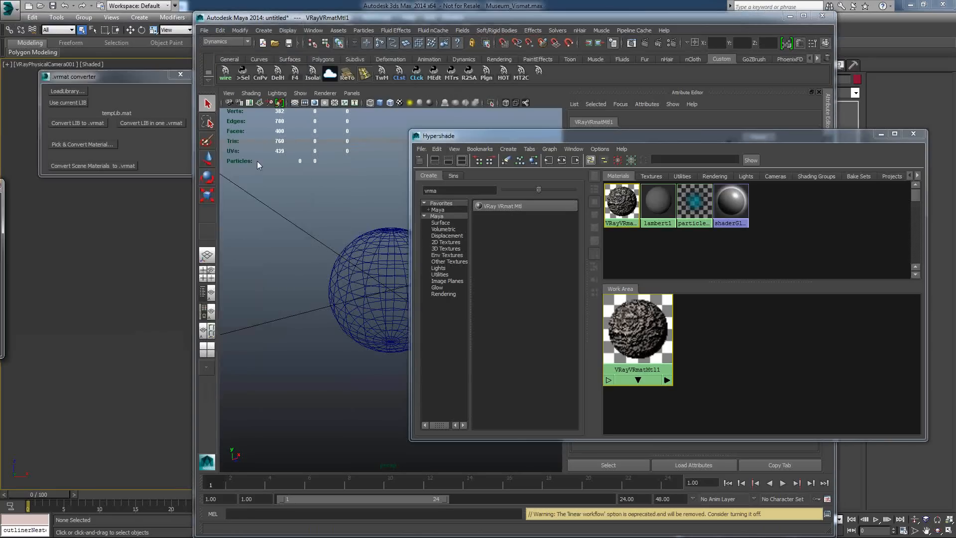
Render the sphere in the V-Ray frame buffer and resize its window to fit the whole image beside the Hypershade
drag(257, 160, 408, 35)
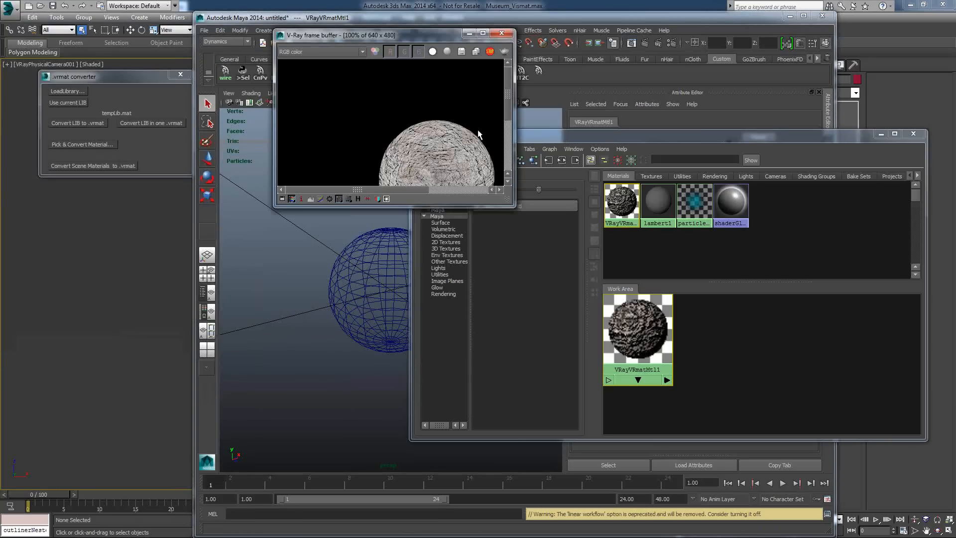
drag(514, 206, 622, 345)
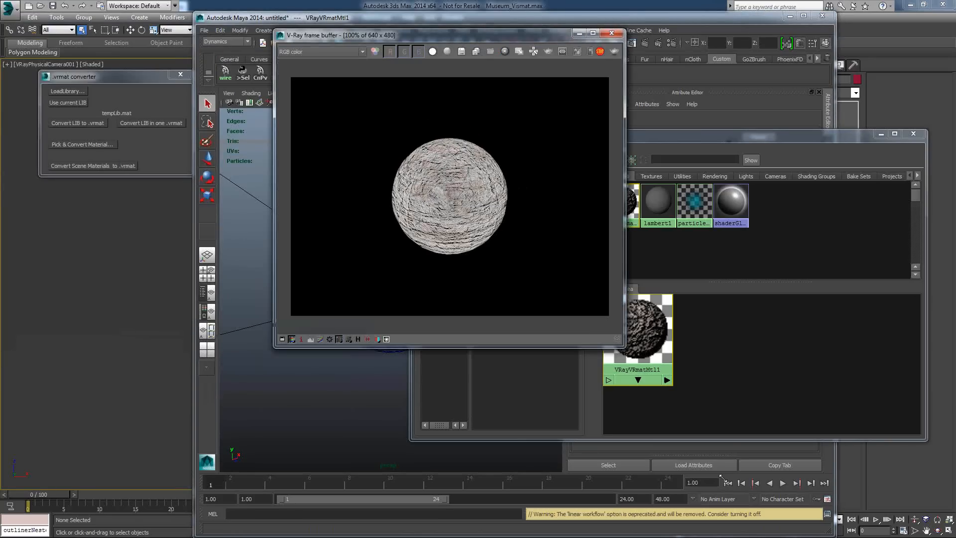
drag(721, 477, 725, 489)
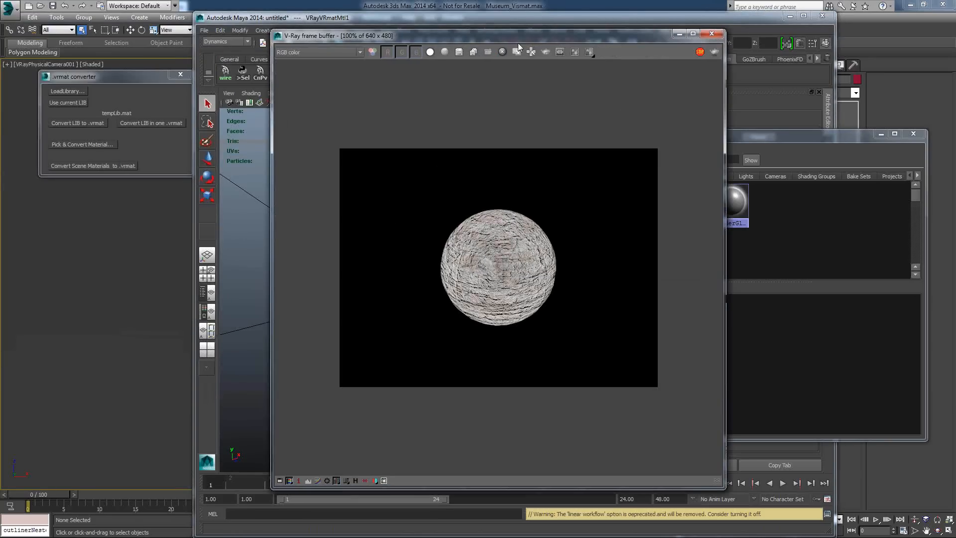
drag(518, 43, 248, 42)
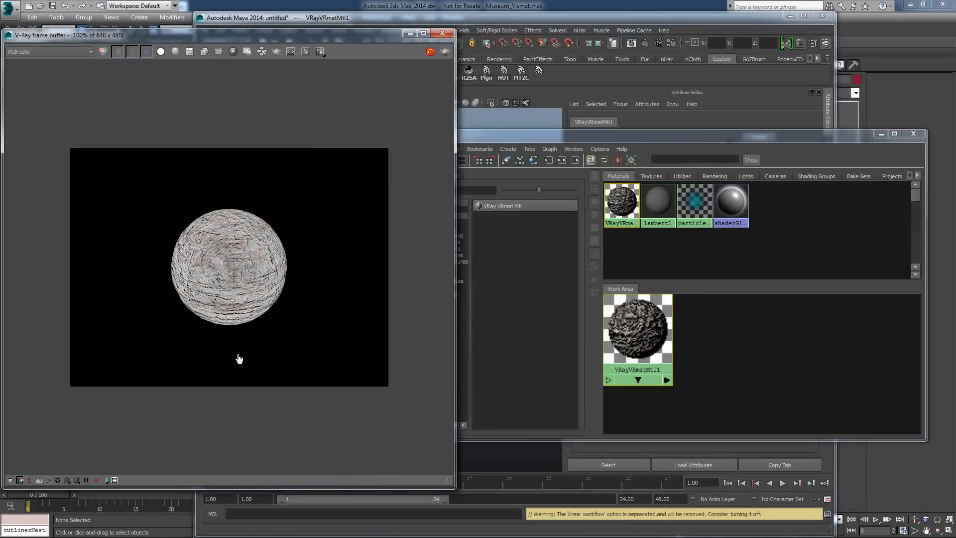
drag(334, 35, 355, 43)
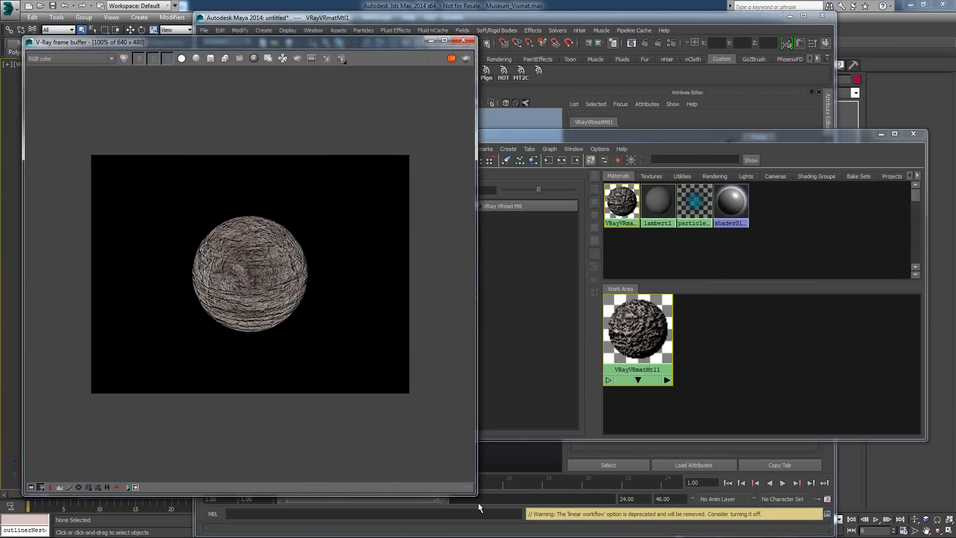
drag(475, 494, 390, 375)
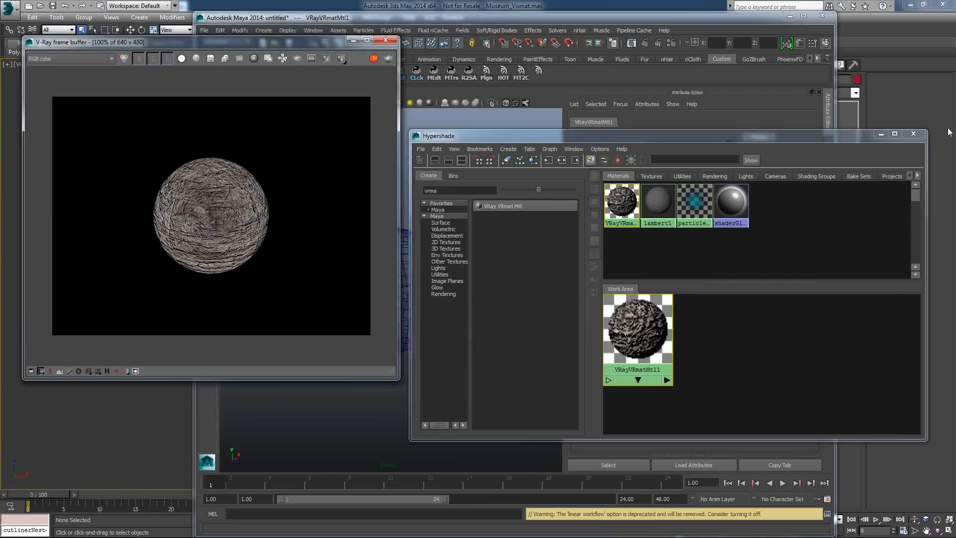
Close the Hypershade and the V-Ray frame buffer, and select the sphere
click(913, 135)
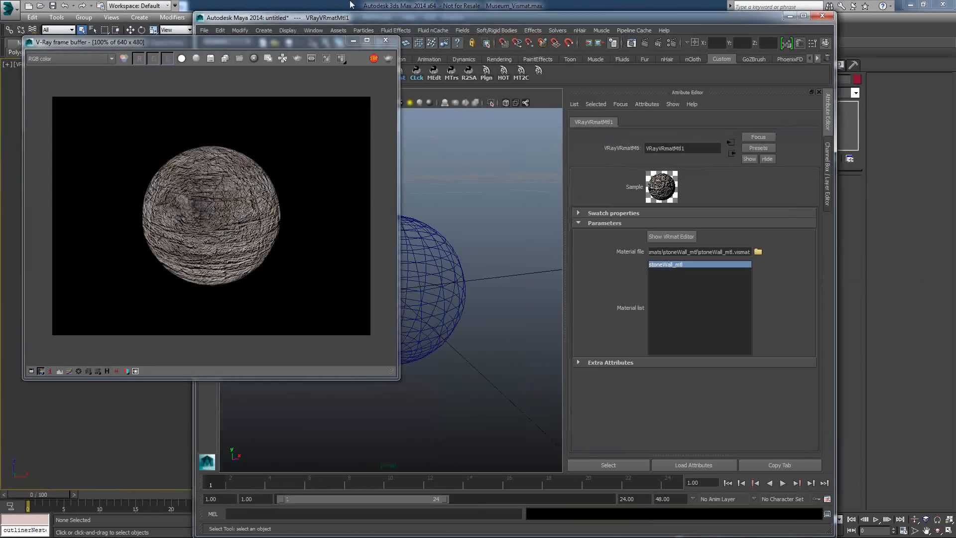
click(391, 43)
click(399, 326)
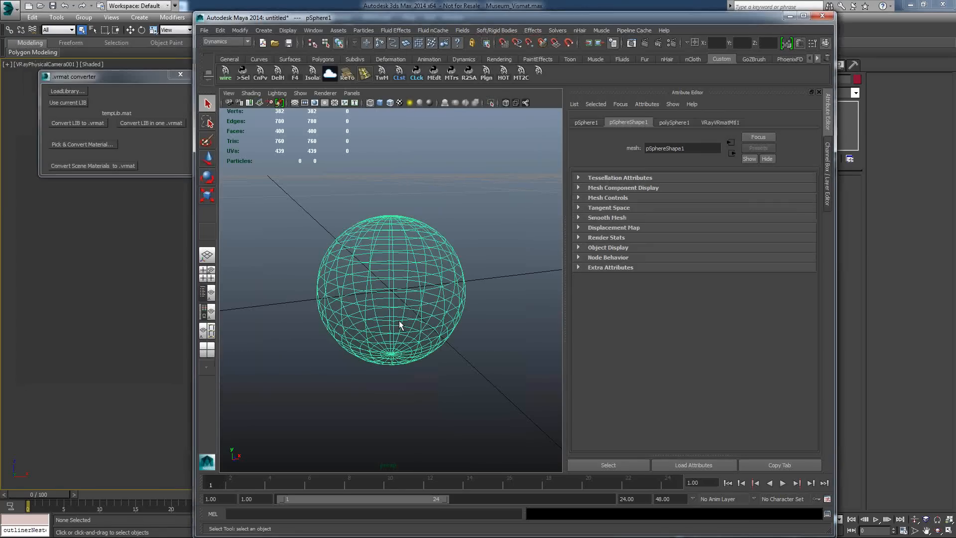
Switch to 3ds Max and open metaballsIntro.max from the 007_Metaballs folder without saving the museum scene
click(159, 97)
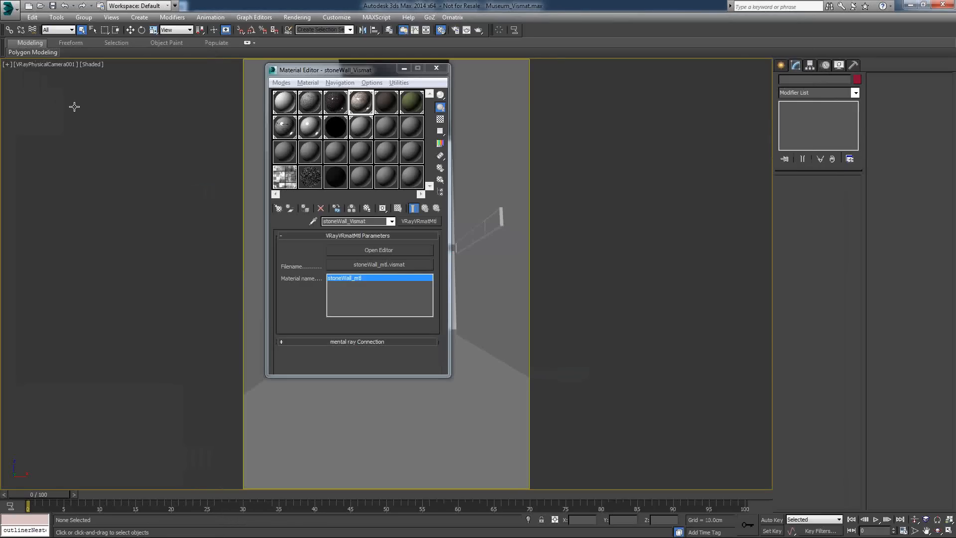
click(436, 68)
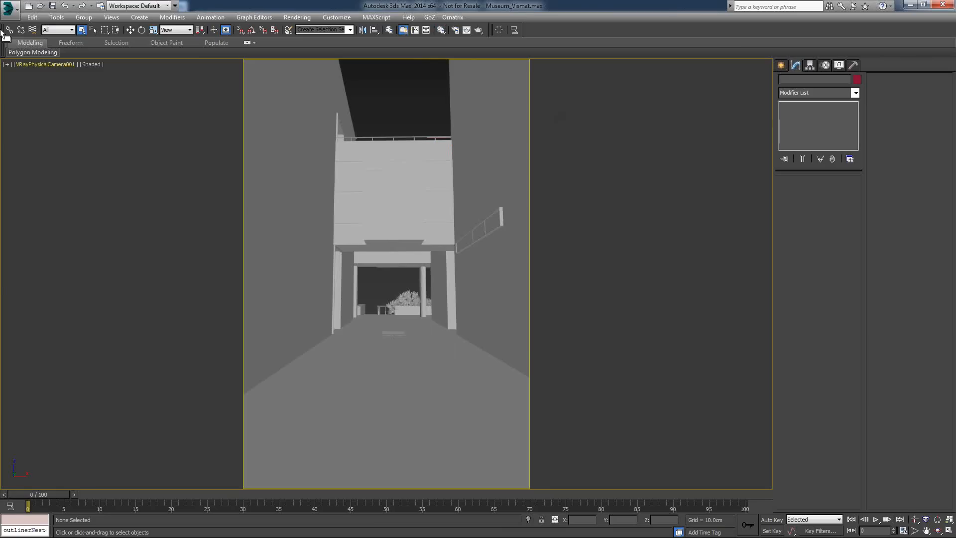
click(9, 8)
click(20, 77)
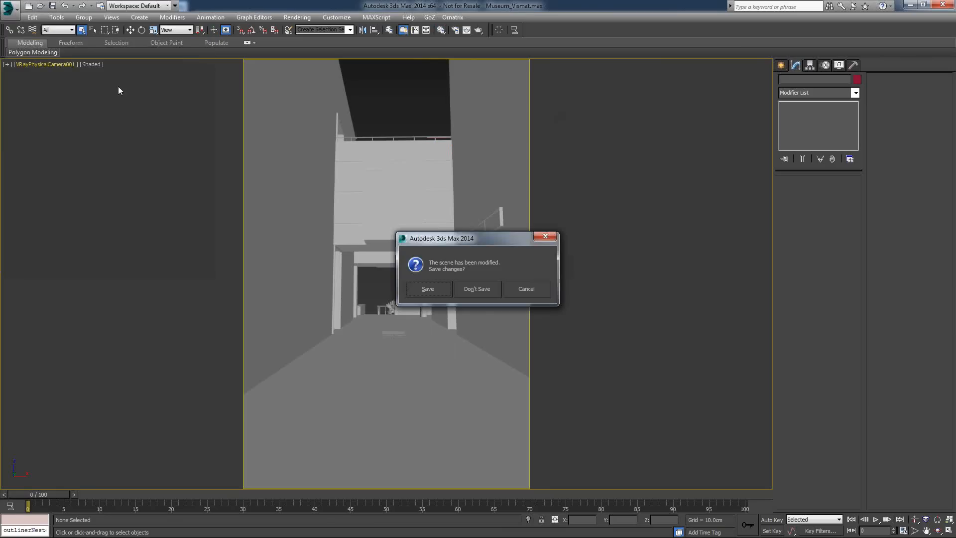
click(481, 288)
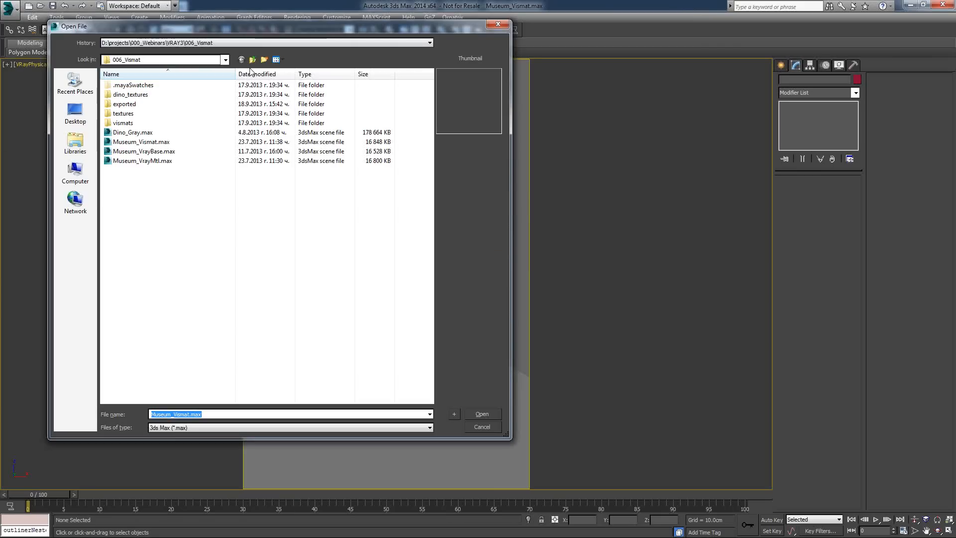
click(253, 59)
double_click(144, 141)
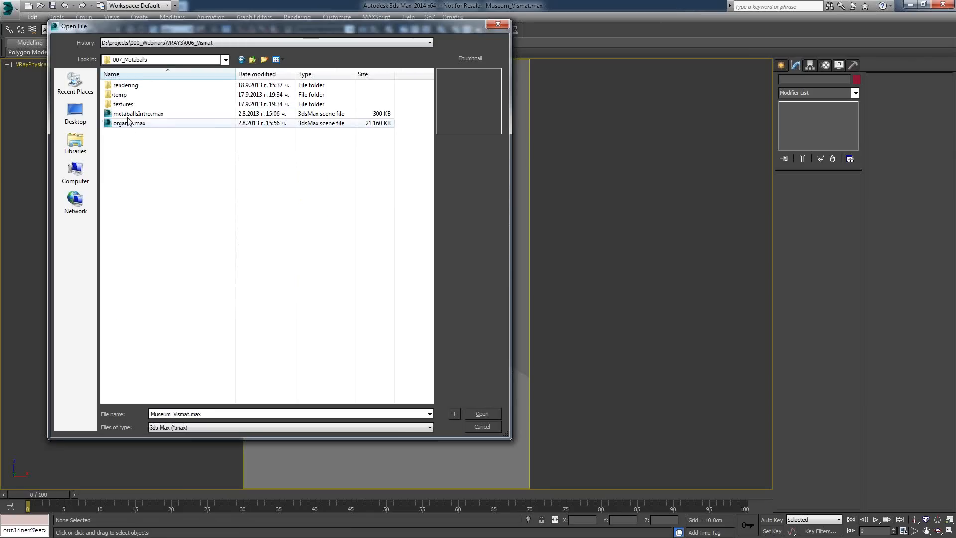
double_click(127, 114)
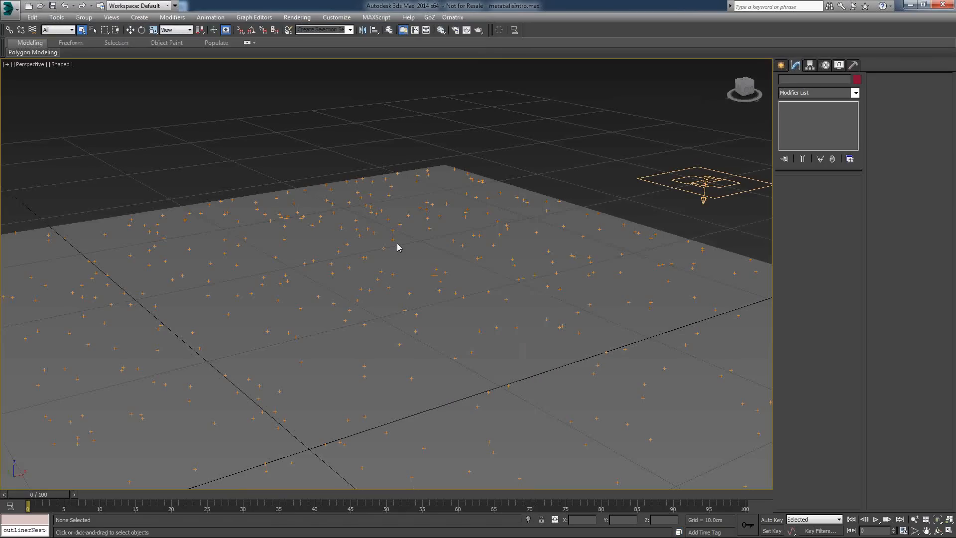
Inspect the particle flow source's settings and test-render the particle scene
click(703, 182)
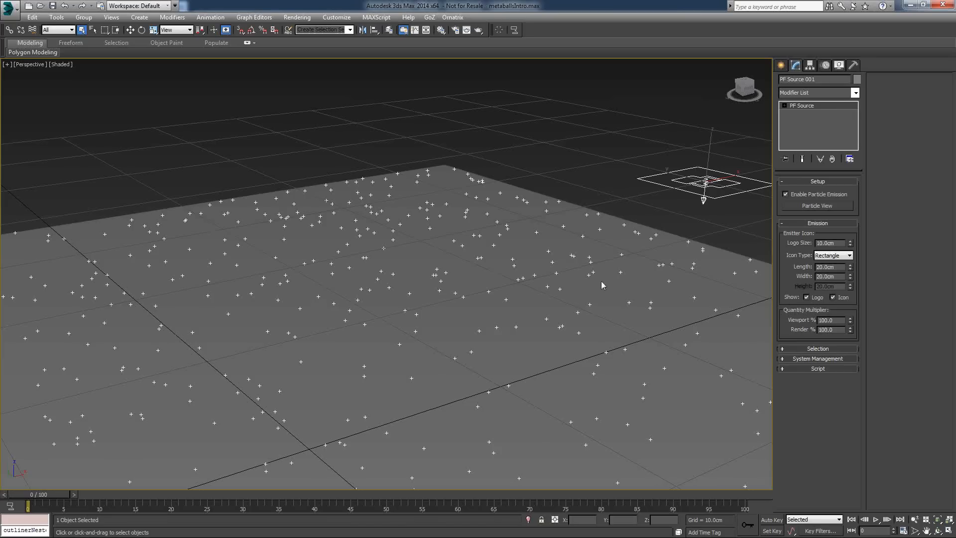
click(593, 157)
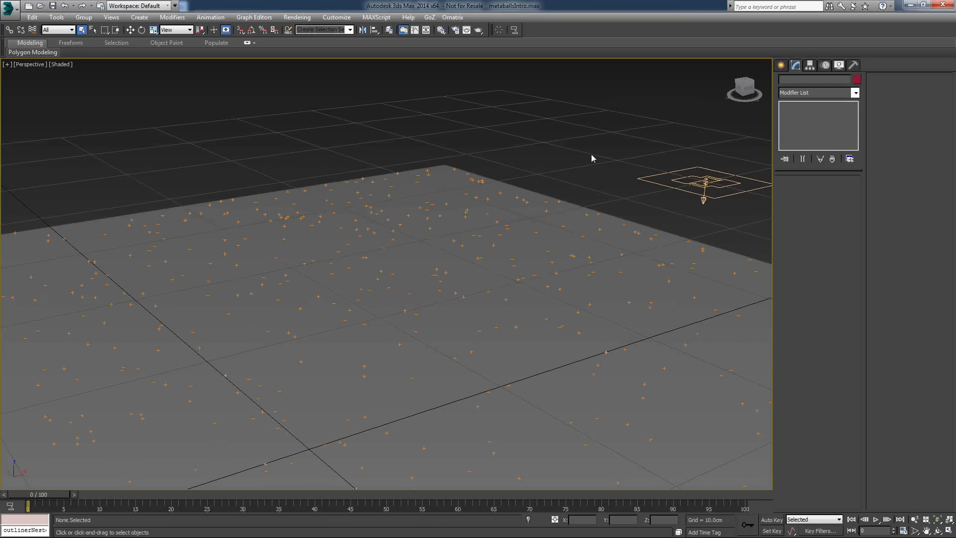
click(477, 31)
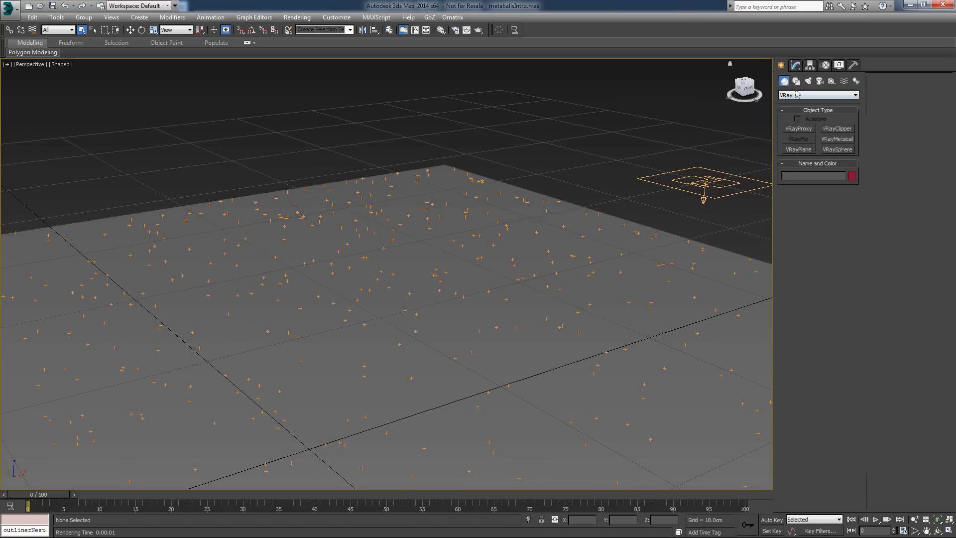
Create a VRayMetaball object behind the ground plane, beside the particle emitter
click(822, 95)
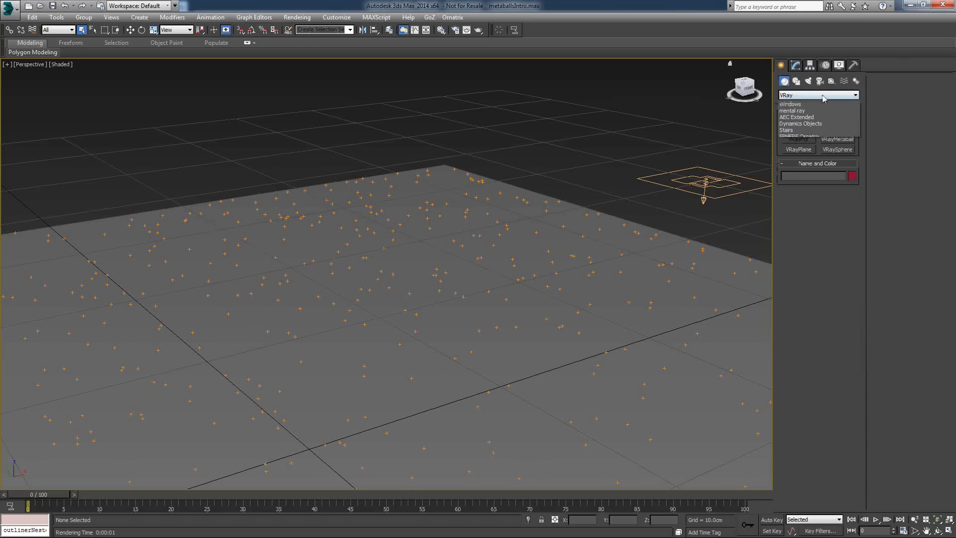
click(820, 195)
click(841, 140)
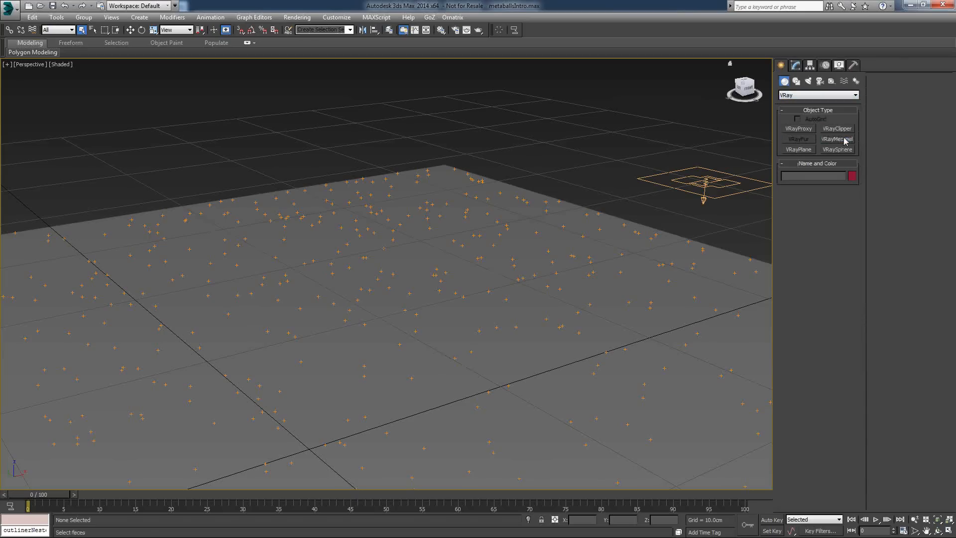
click(565, 144)
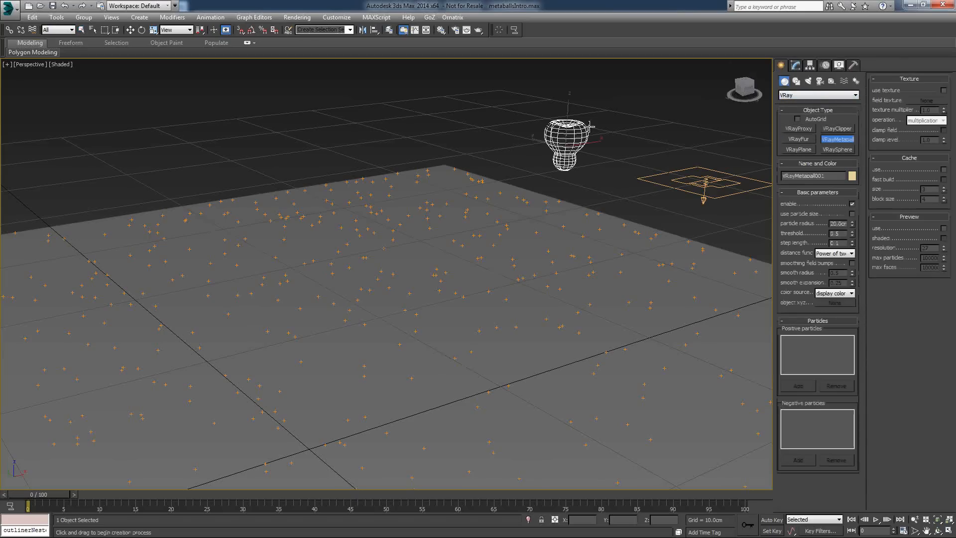
Add PF Source 001 to the metaball's positive particles
click(797, 66)
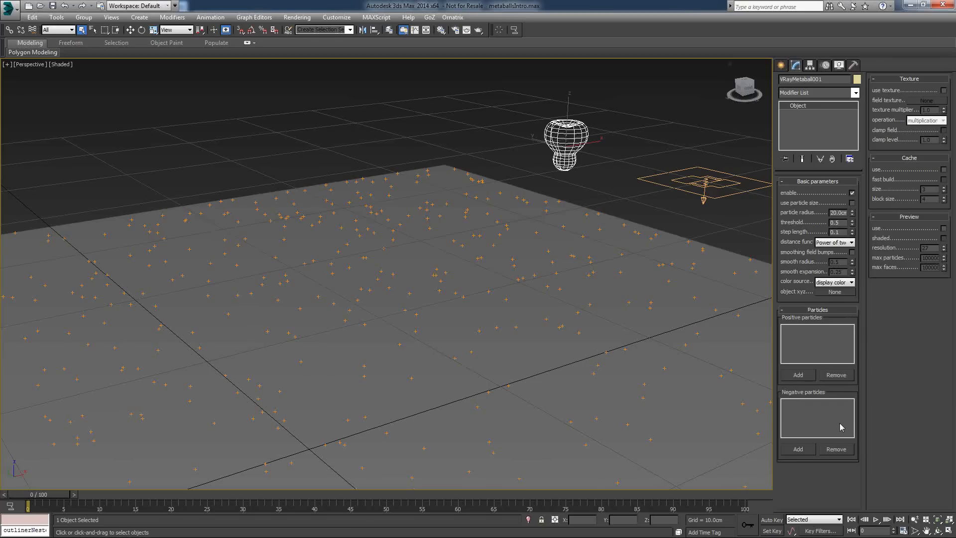
click(798, 375)
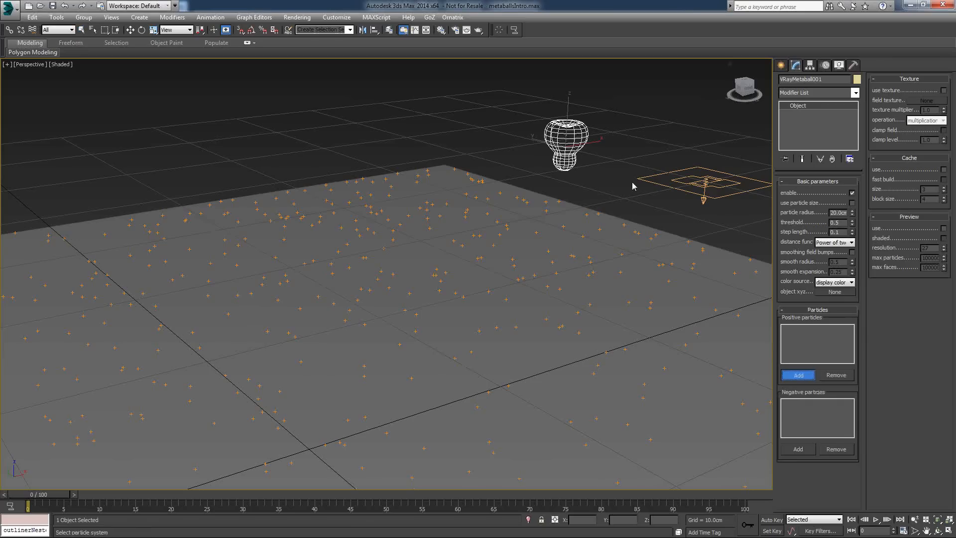
click(652, 184)
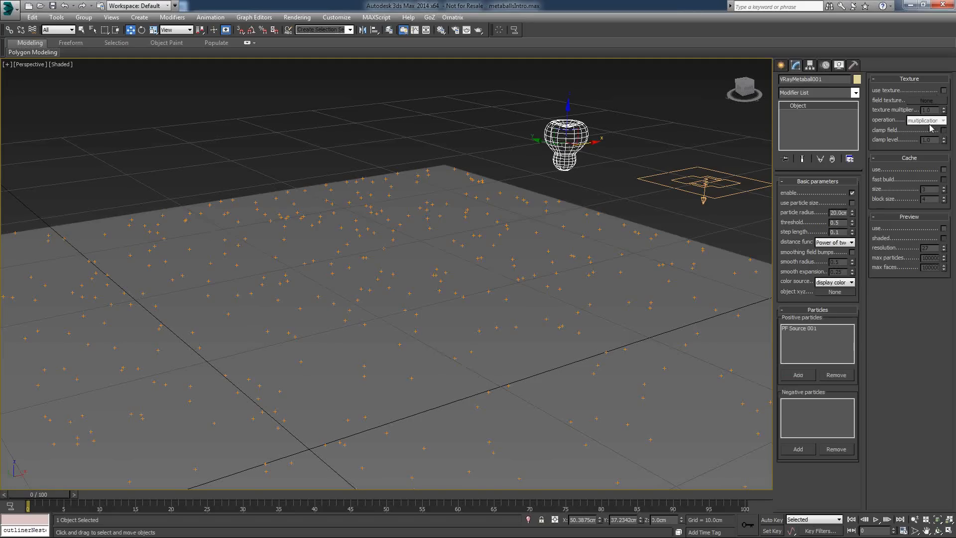
Enable the metaball's viewport preview at resolution 225 and set the particle radius to 1 cm
click(943, 229)
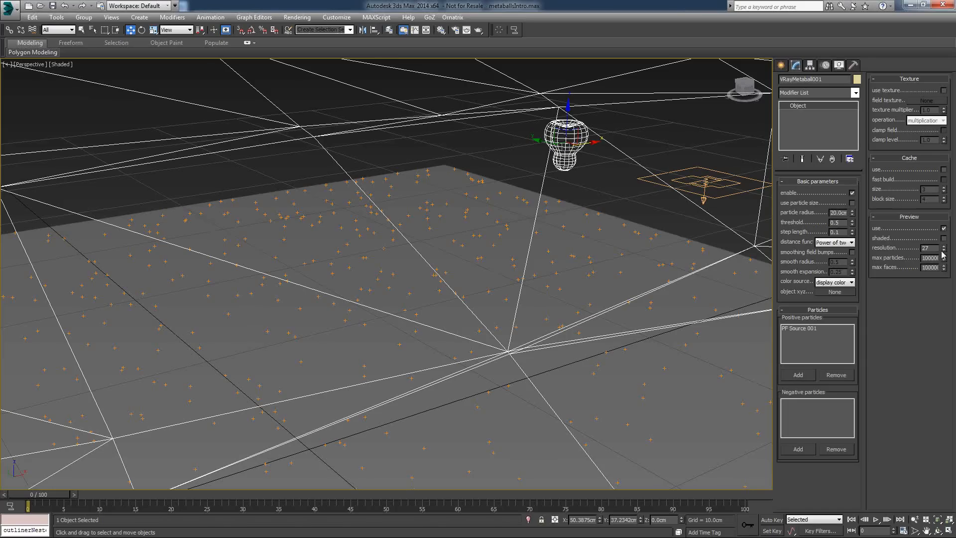
click(944, 247)
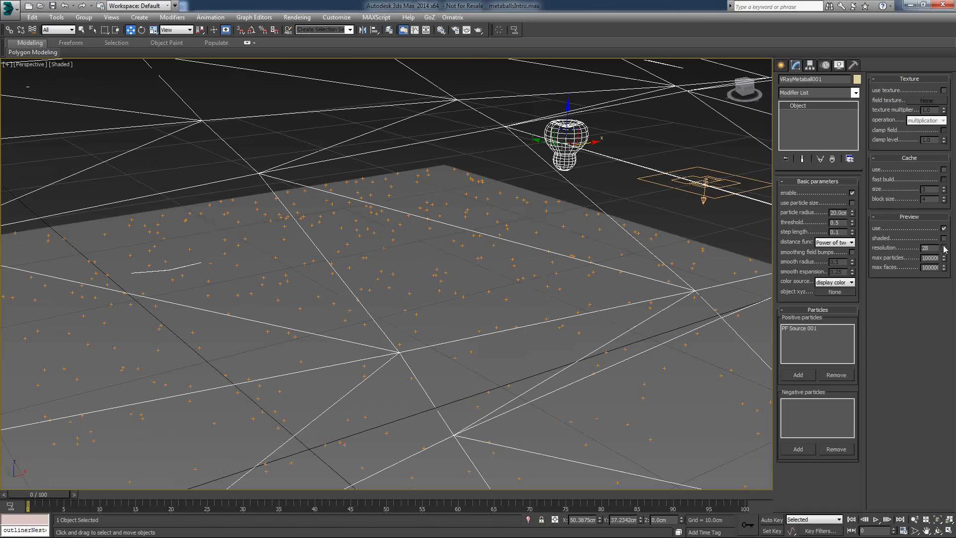
drag(944, 247, 944, 199)
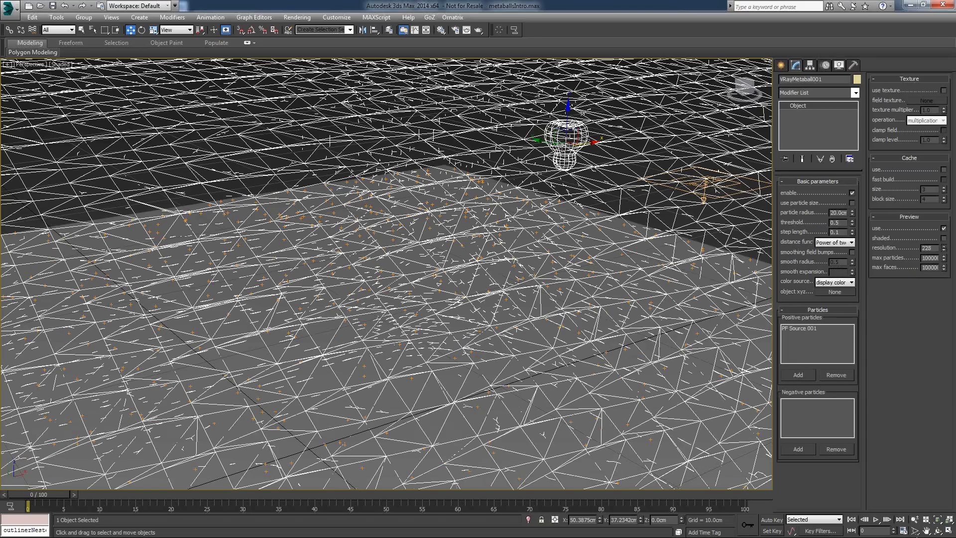
double_click(837, 212)
text(1)
key(Return)
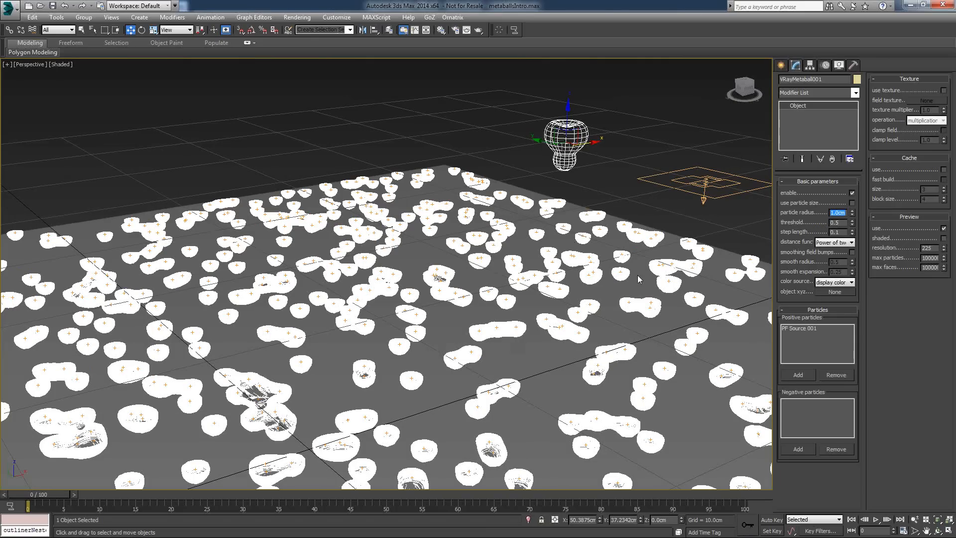
Turn off the metaball's viewport preview and render the perspective view
click(944, 229)
click(943, 229)
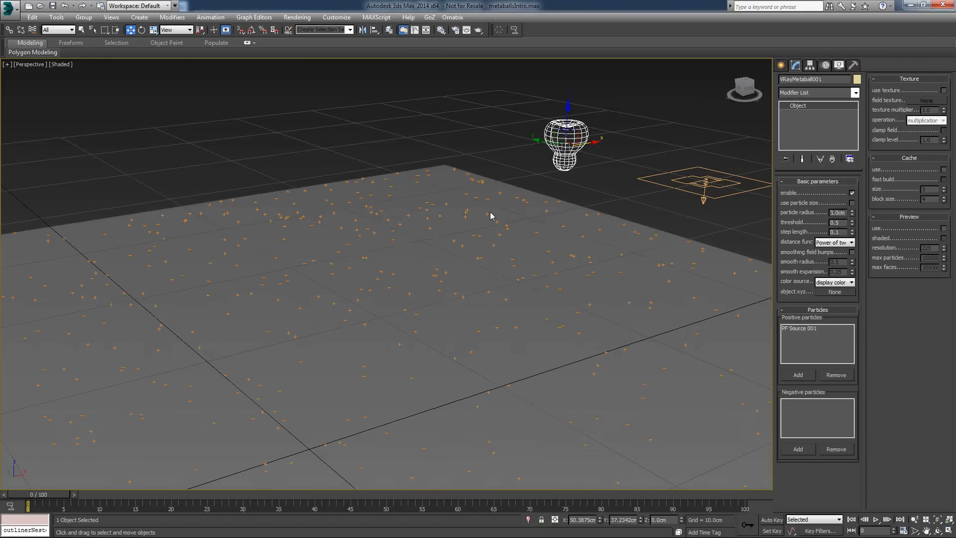
key(shift+q)
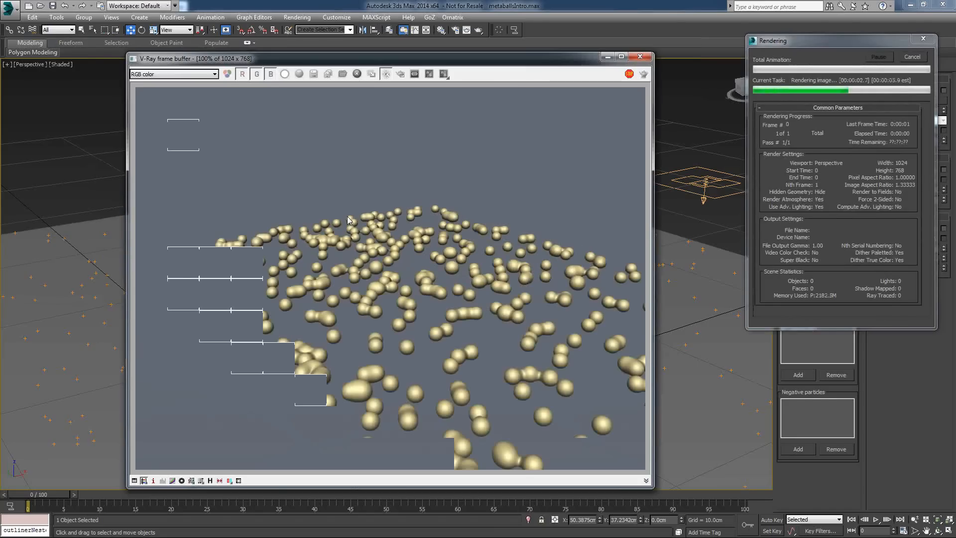
Open organic.max without saving the metaball intro scene, and render it partway before cancelling the render
click(11, 14)
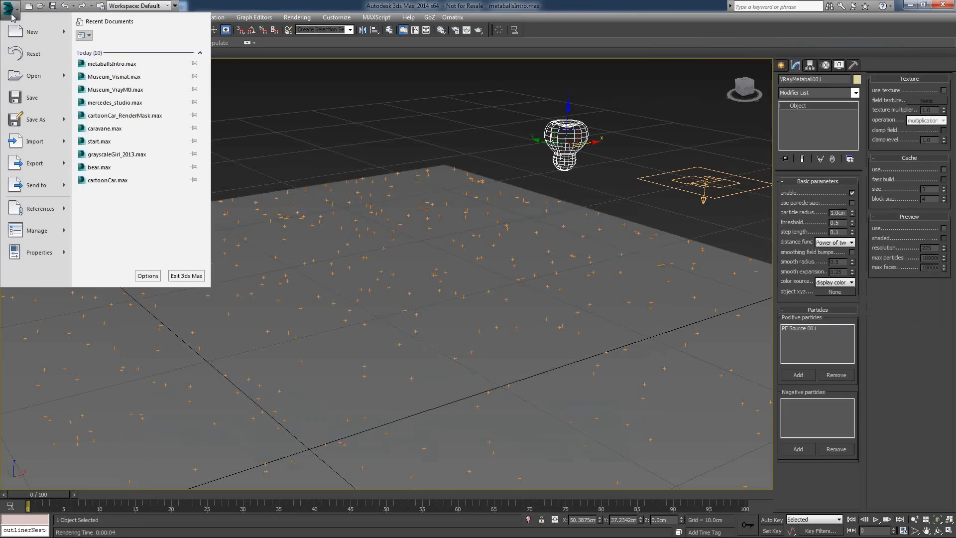
click(34, 75)
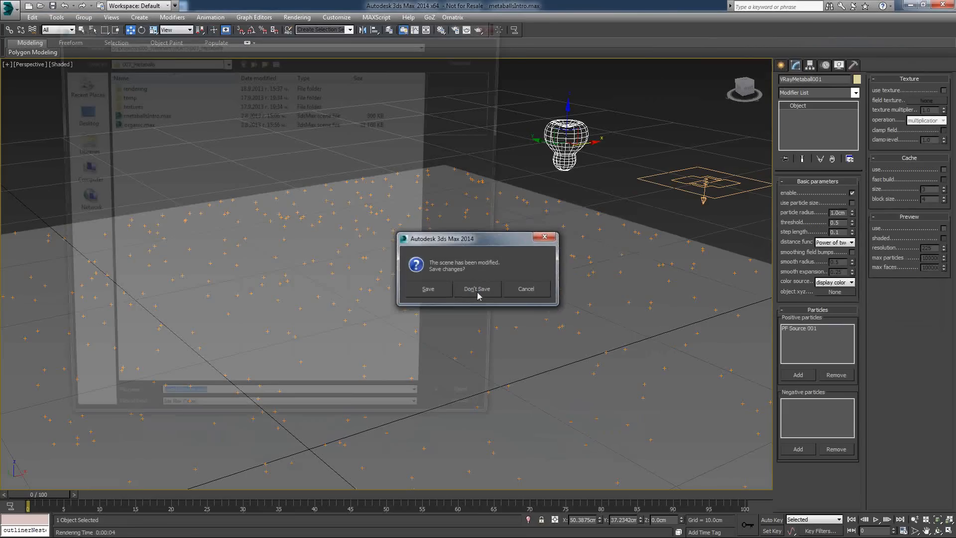
click(477, 290)
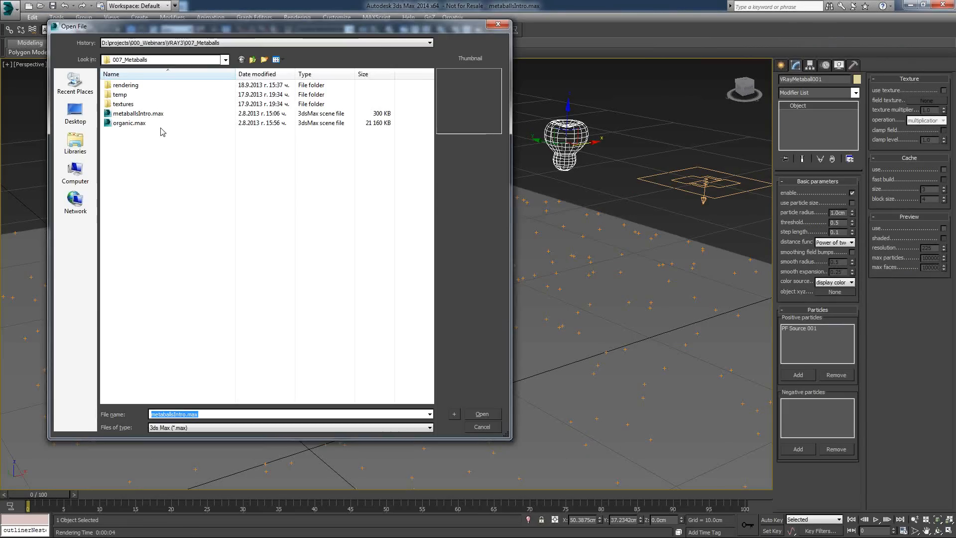
double_click(139, 125)
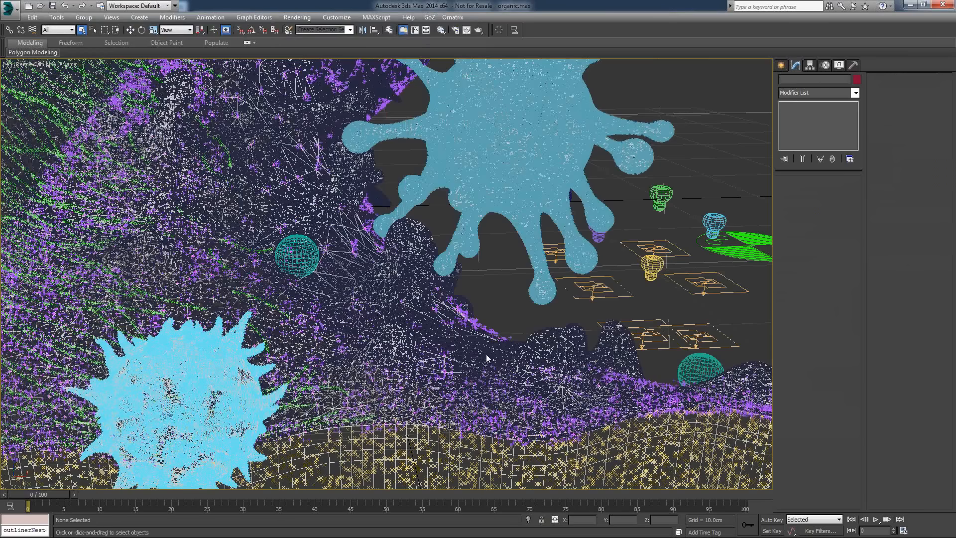
click(466, 30)
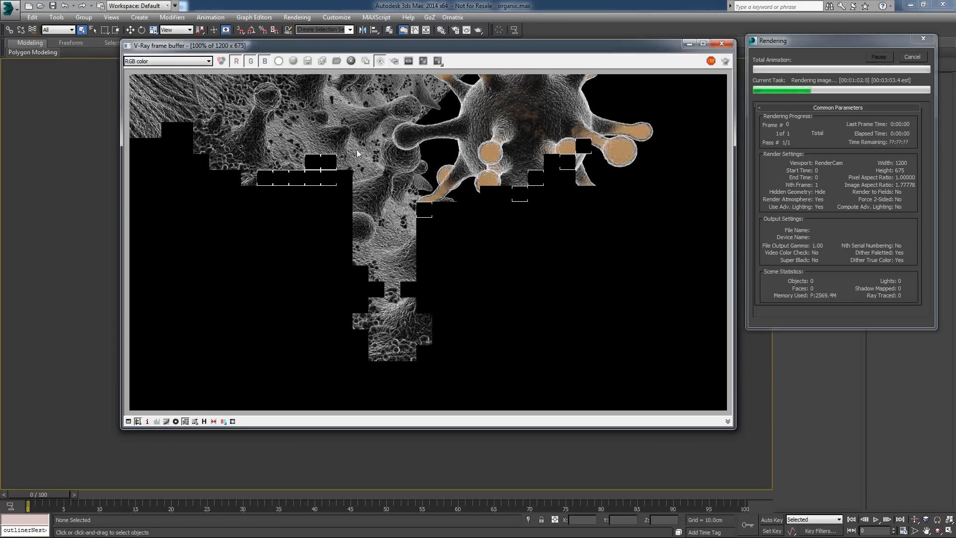
click(912, 57)
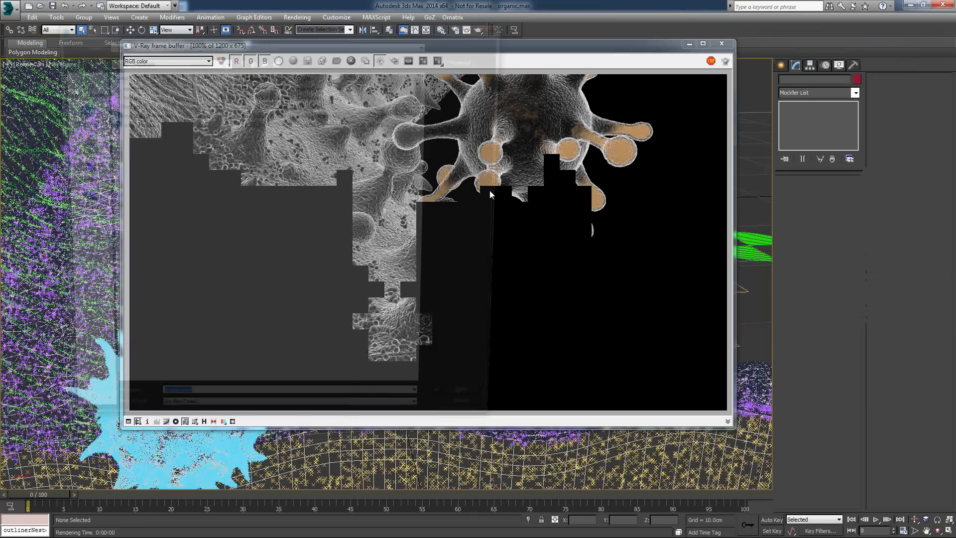
Open treeFrog.max from the 008_DeepImages folder, run a brief test render and close the frame buffer
key(ctrl+o)
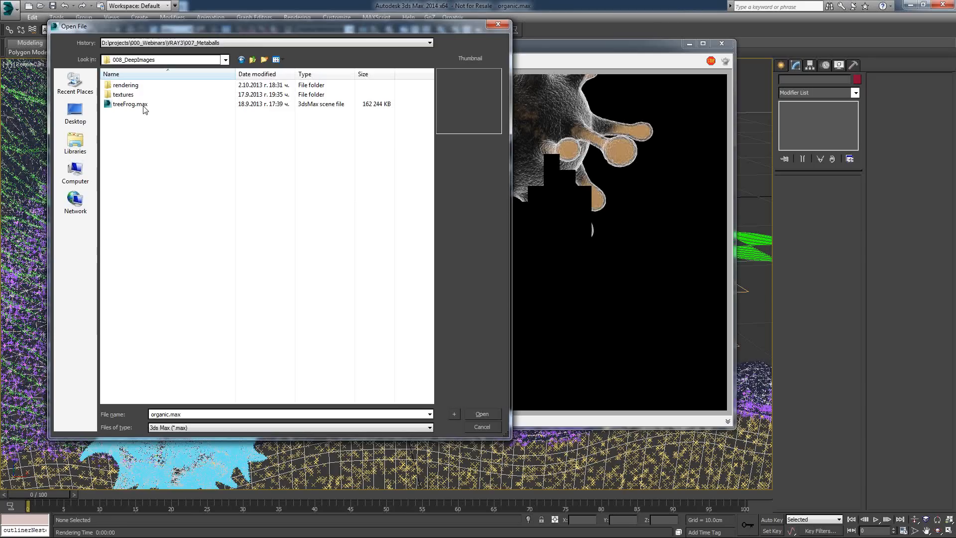
double_click(131, 104)
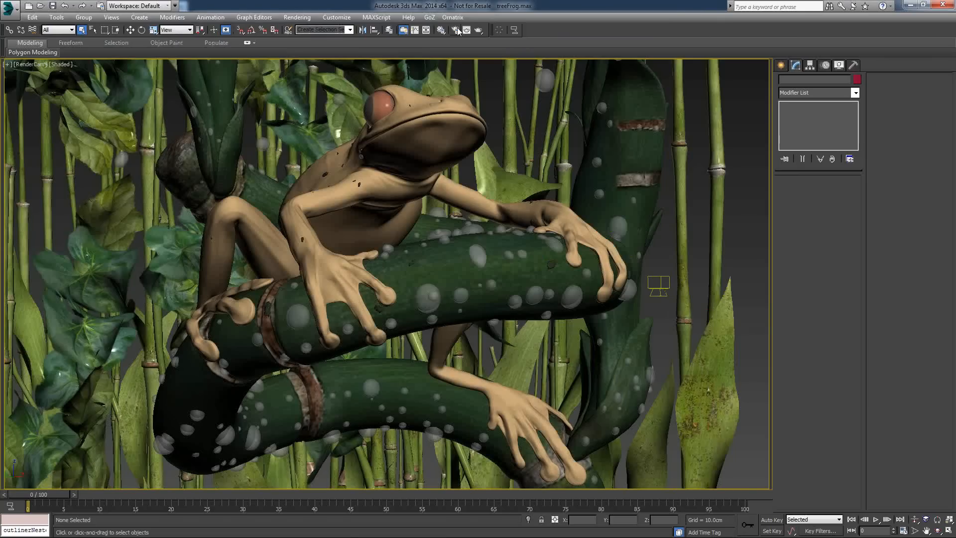
click(458, 30)
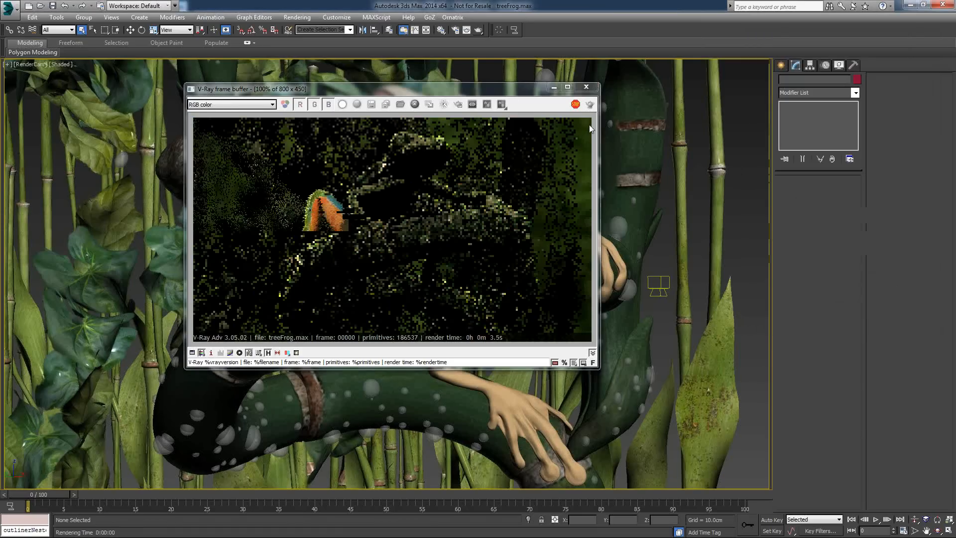
click(586, 87)
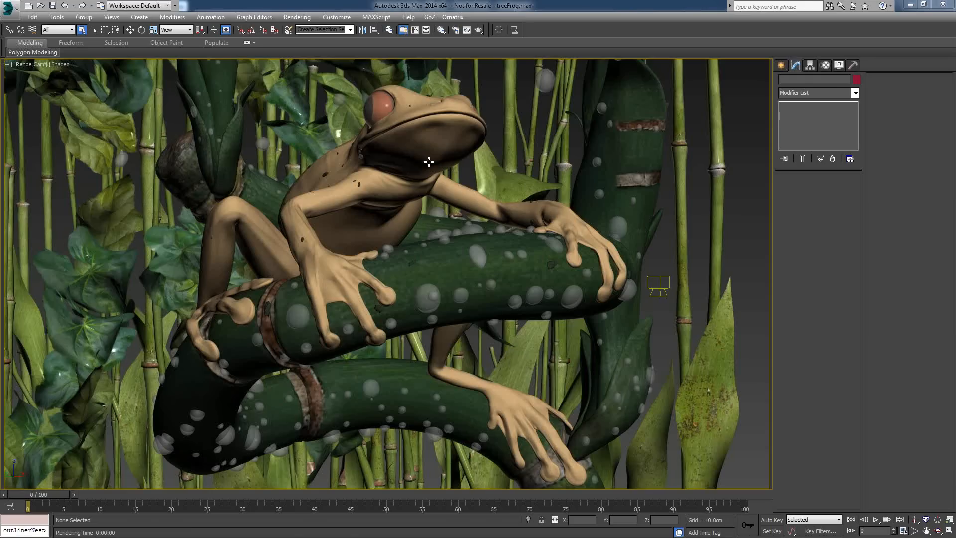
Enable V-Ray raw image file output in the render settings and check the Deep EXR option in the output file dialog, cancelling that dialog
click(456, 31)
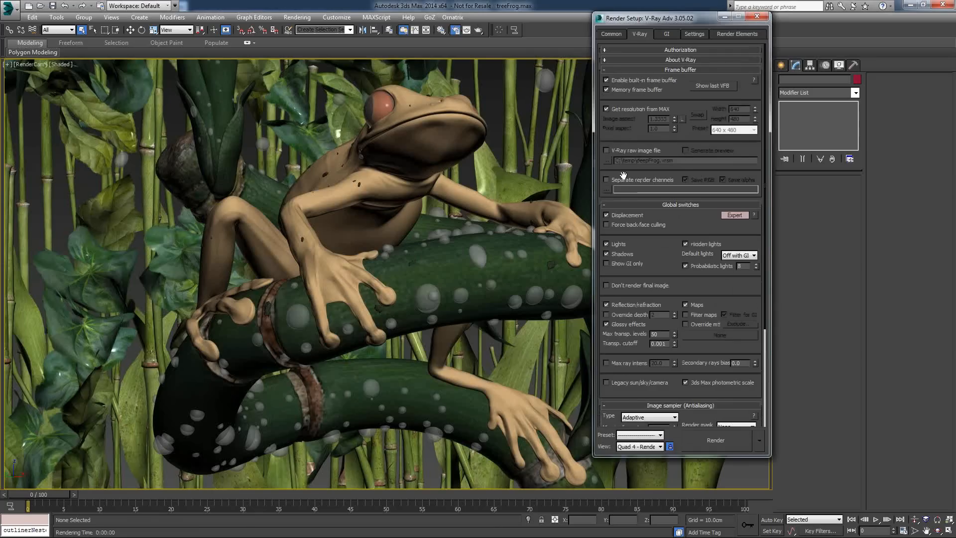
click(606, 150)
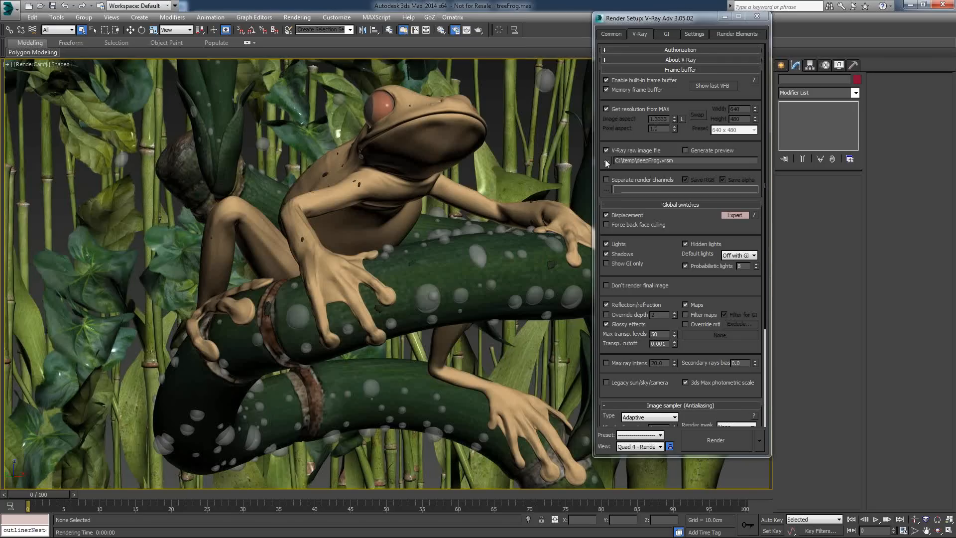
click(606, 160)
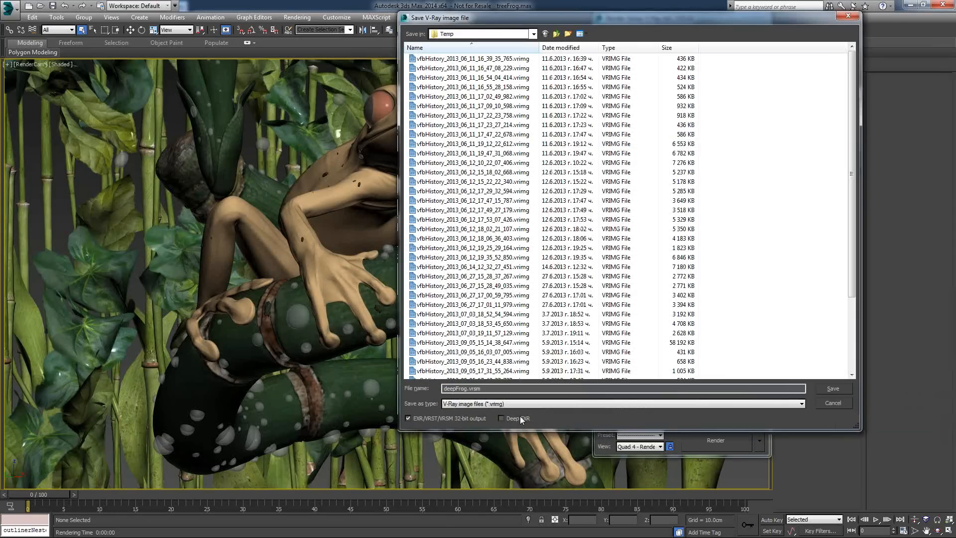
click(520, 417)
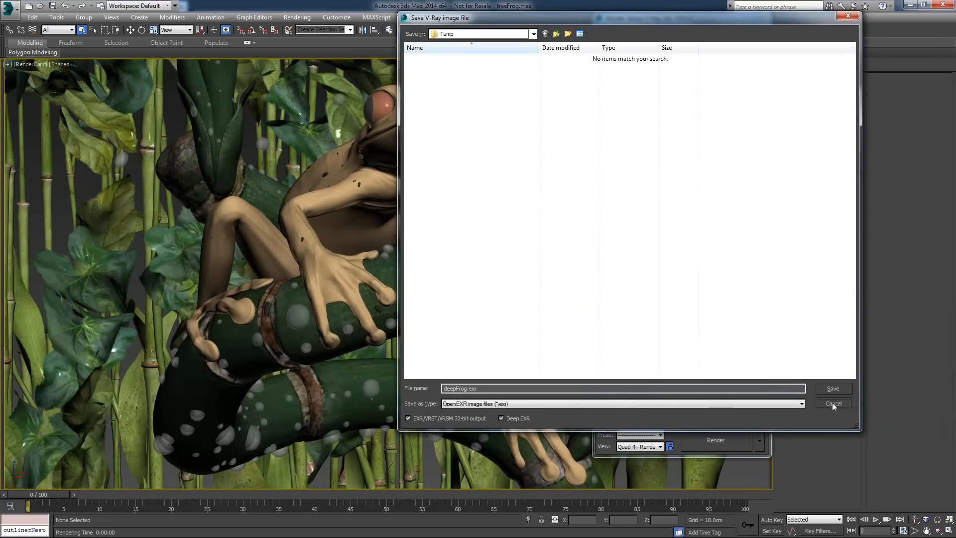
click(832, 402)
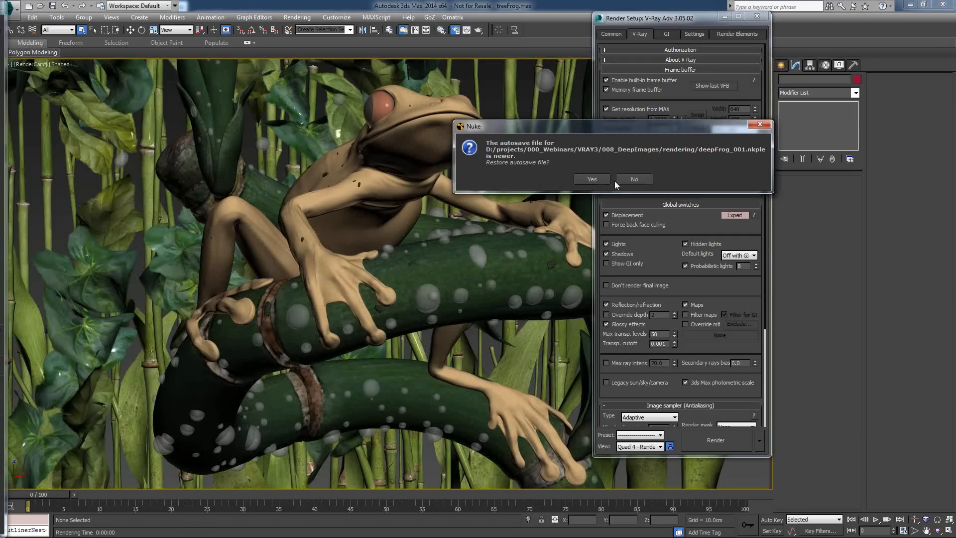
Restore the autosaved deepFrog_001.nkple script in Nuke and inspect the frog's deep point cloud in Viewer2 from several angles and distances
click(587, 179)
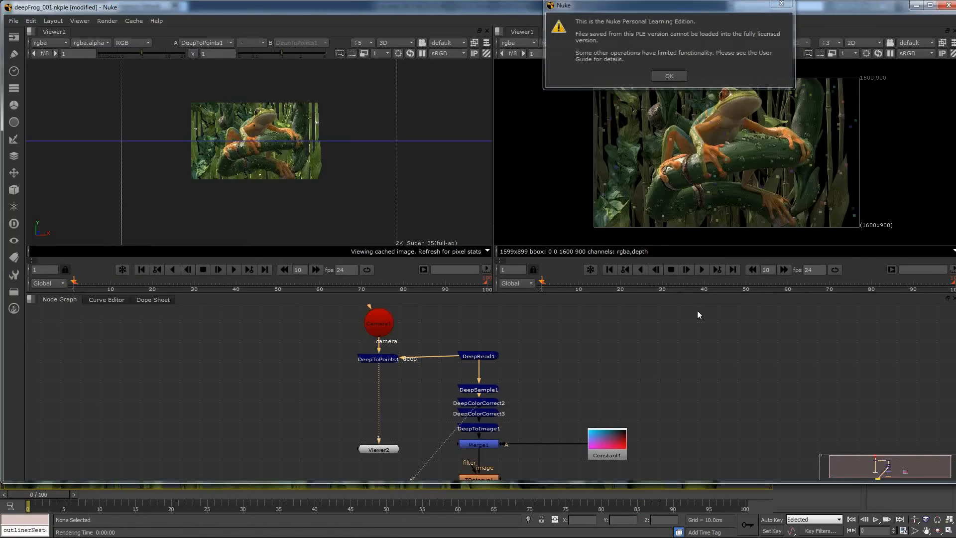
key(Return)
ctrl+drag(263, 136, 179, 114)
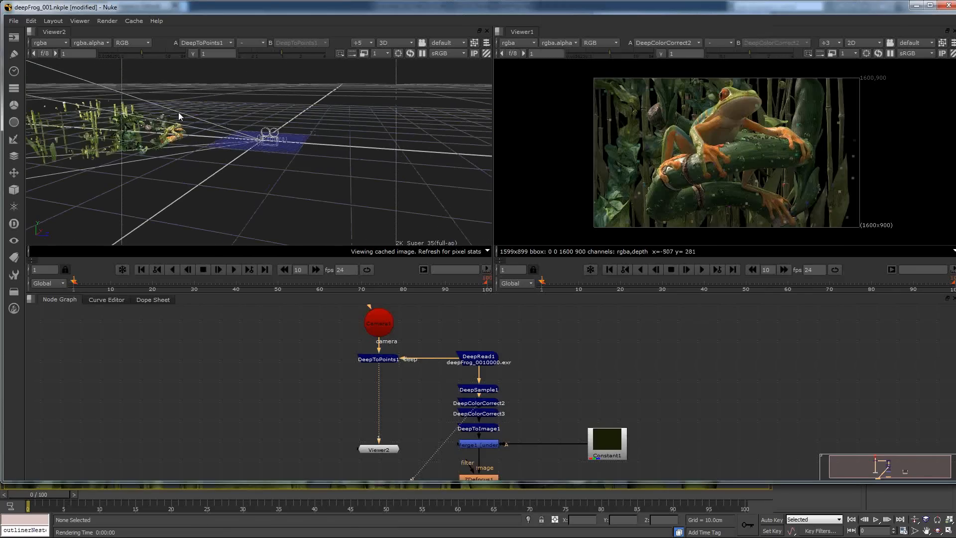
scroll(178, 112, up, 5)
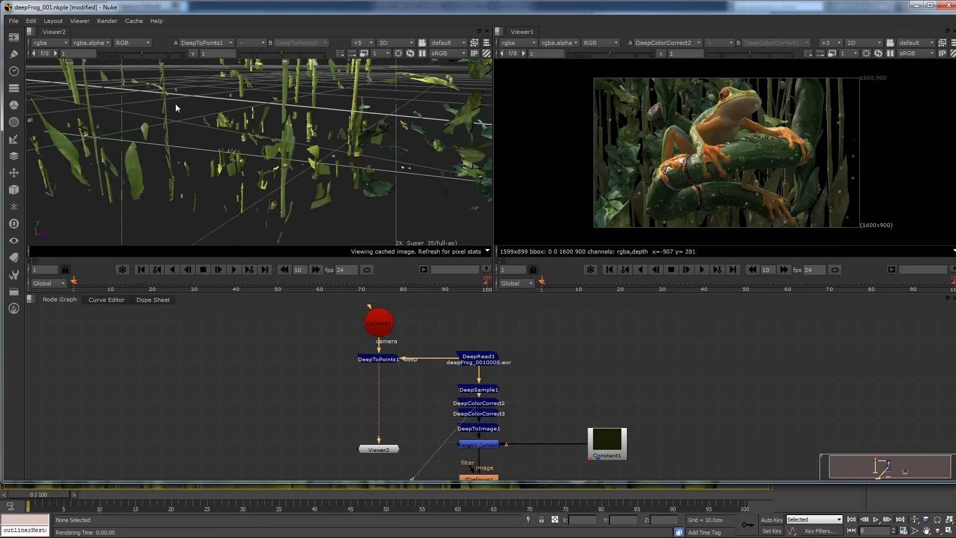
scroll(177, 108, down, 5)
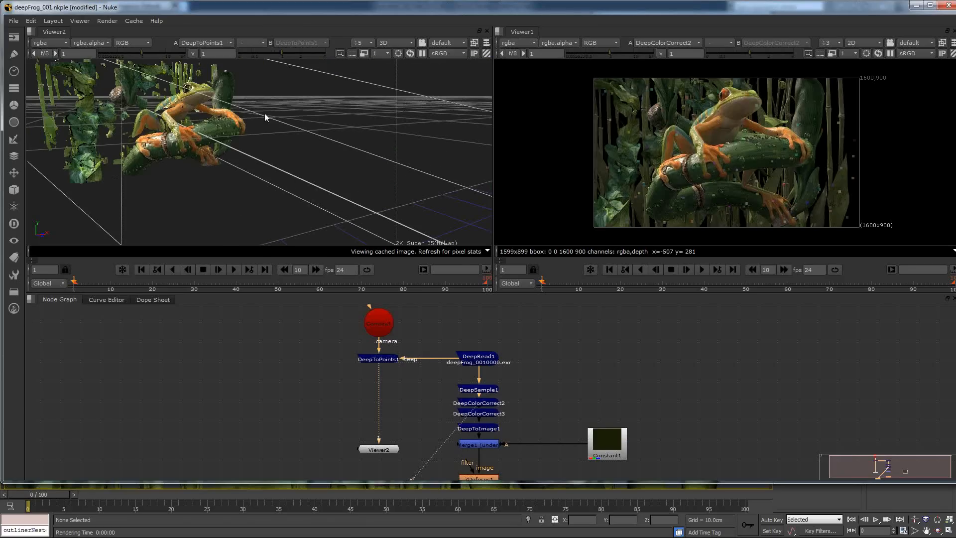
ctrl+drag(265, 118, 366, 146)
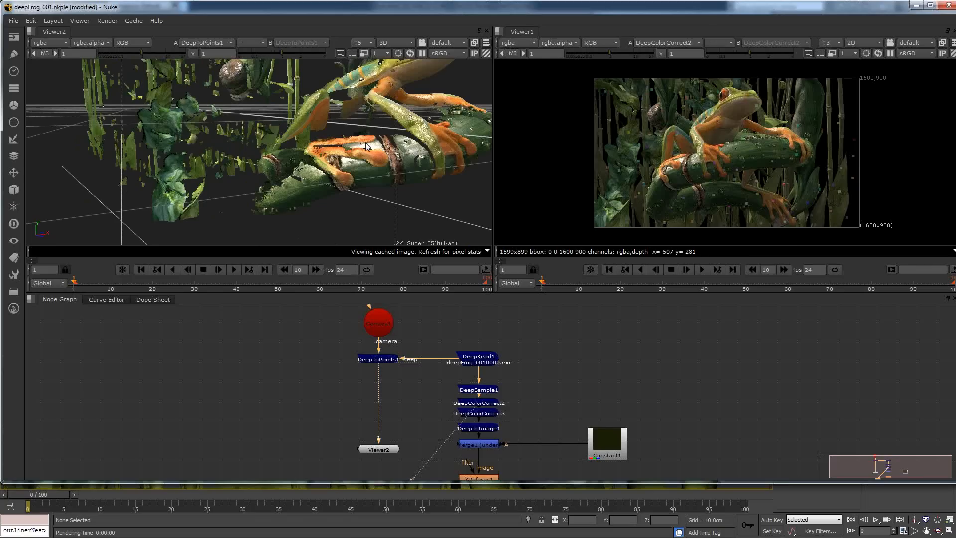
ctrl+drag(366, 146, 323, 157)
Show the Merge1 result in Viewer2 and frame the composited frog image
middle_drag(491, 443, 487, 402)
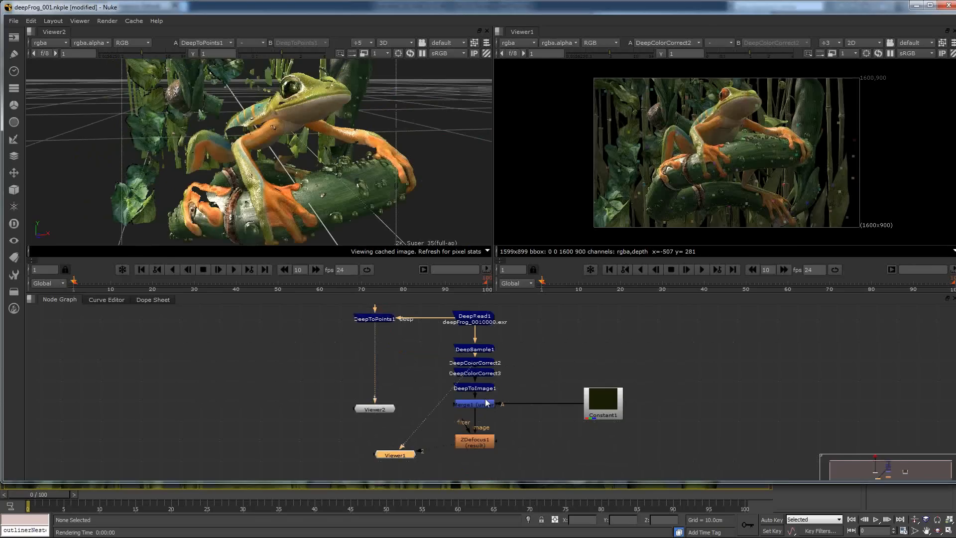
key(1)
click(470, 446)
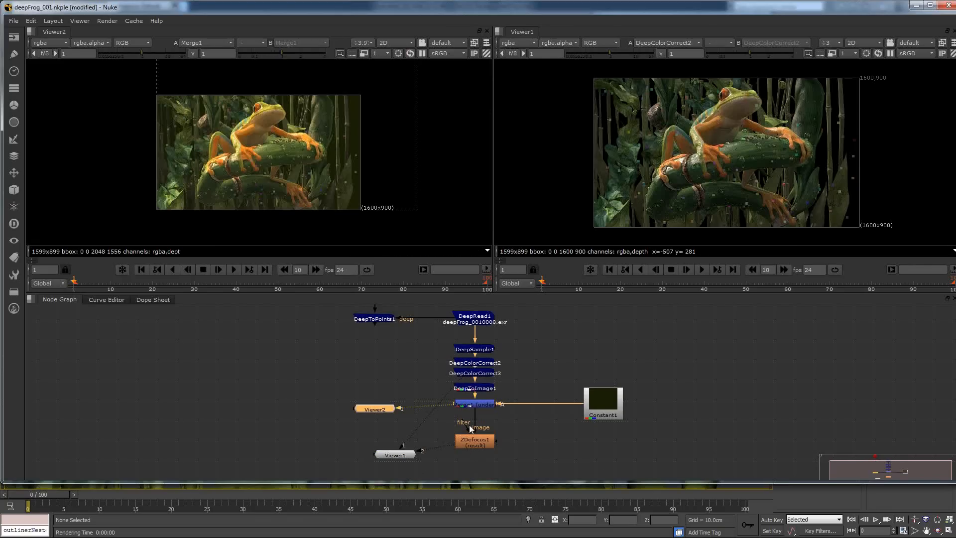
key(f)
scroll(274, 118, down, 1)
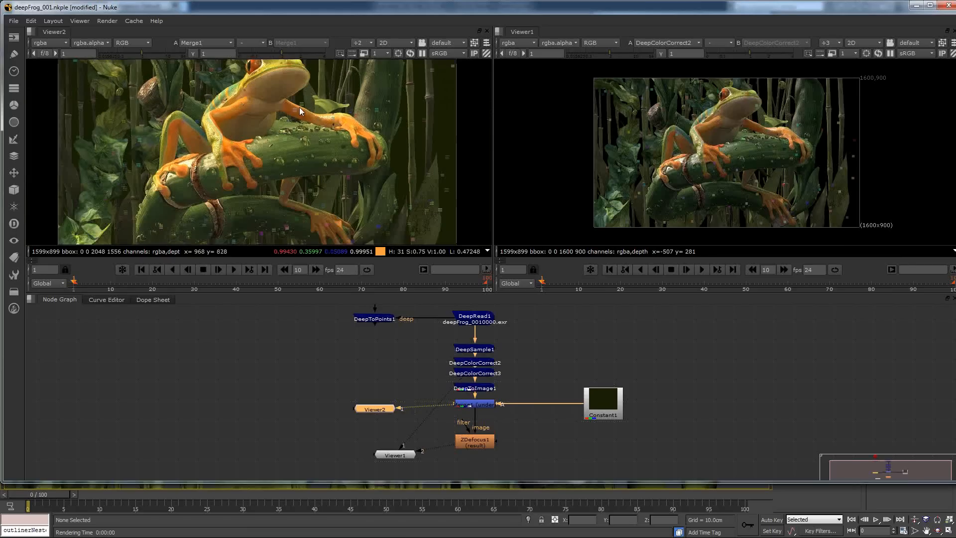
scroll(300, 111, down, 1)
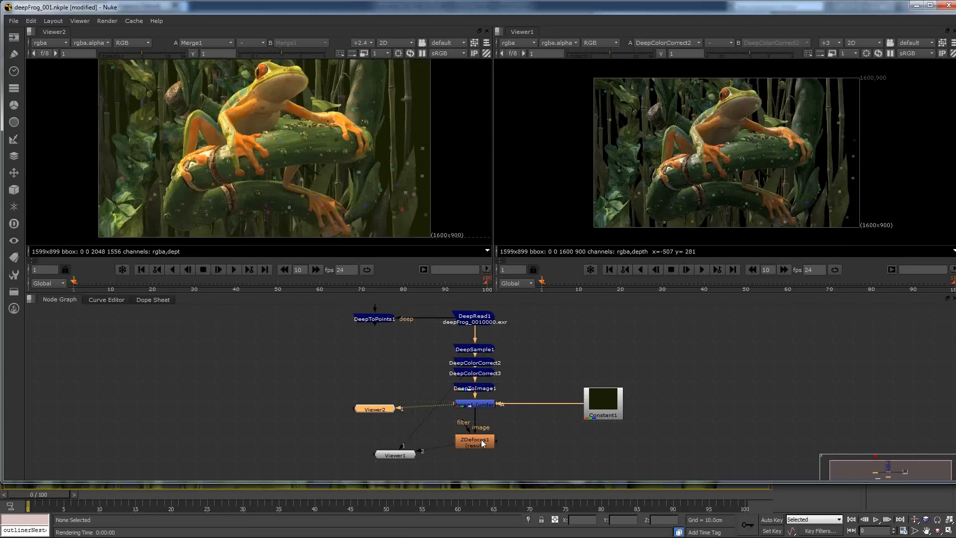
Show the ZDefocus1 result in Viewer2 and examine the depth-of-field blur around the frog up close
click(482, 444)
key(1)
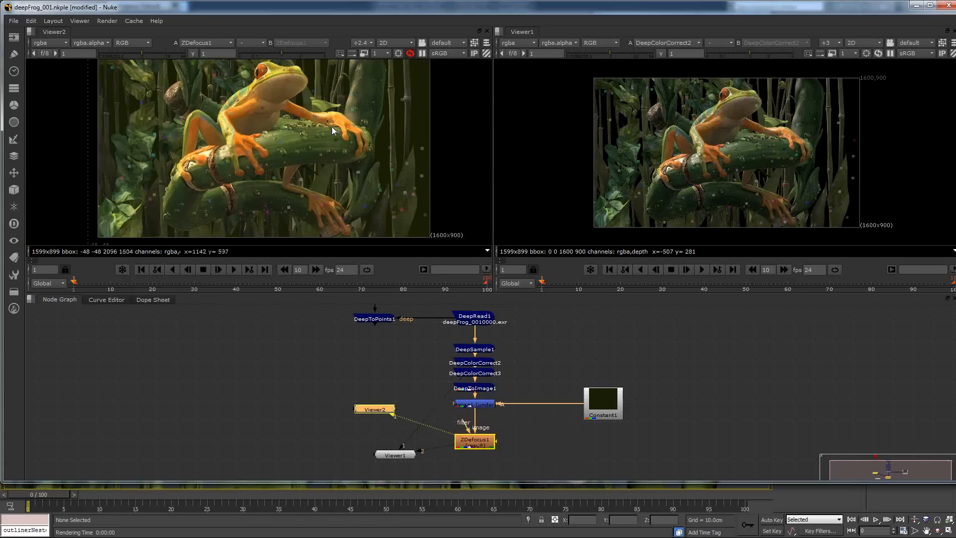
middle_drag(331, 126, 329, 137)
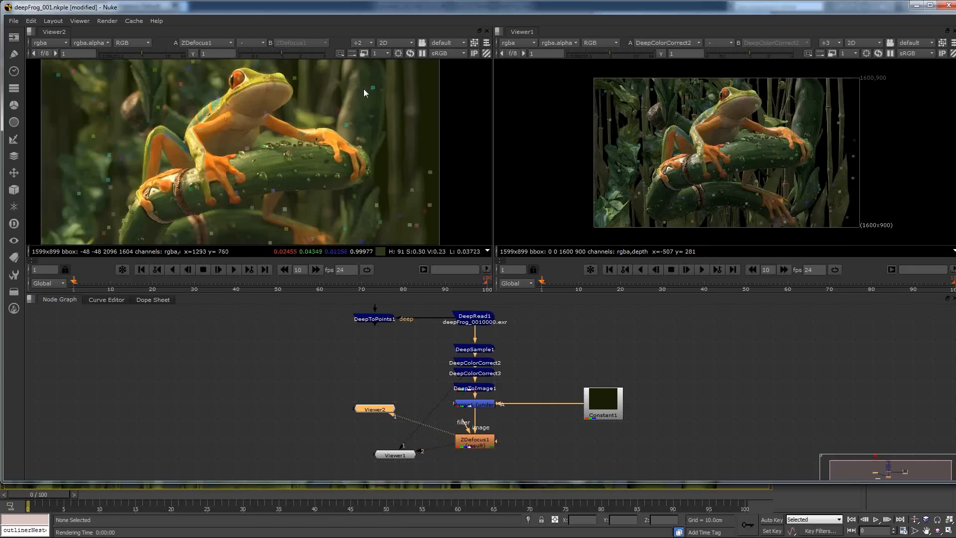
scroll(364, 88, up, 1)
scroll(363, 88, up, 1)
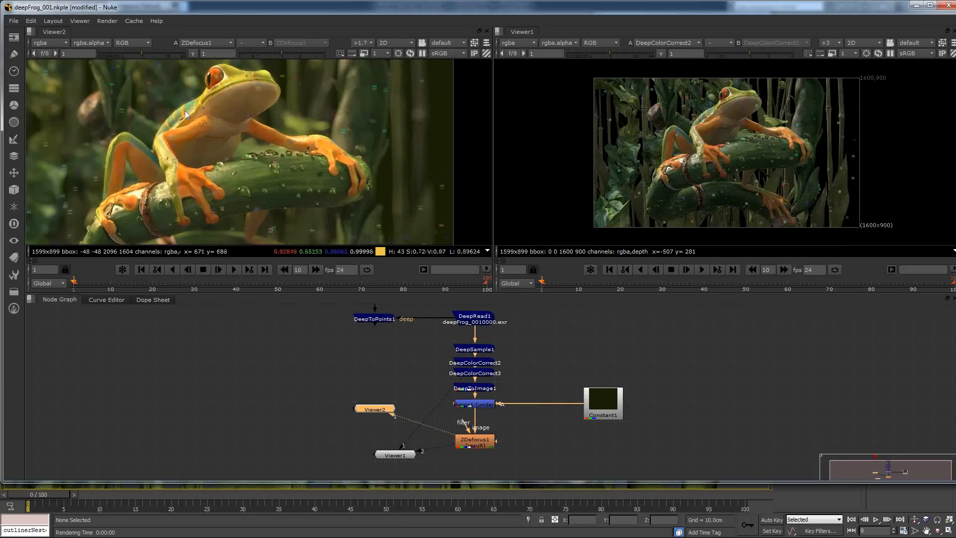
middle_drag(207, 113, 181, 176)
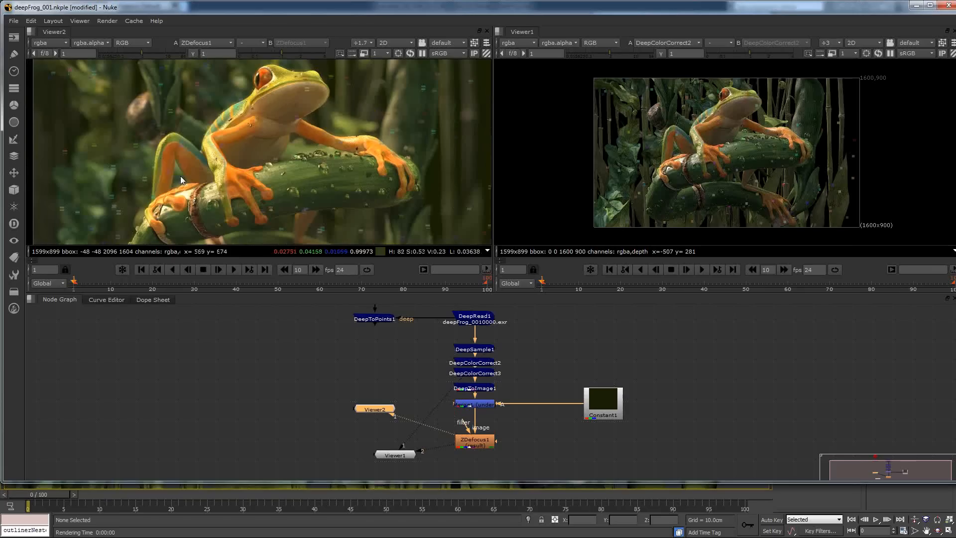
Close Nuke without saving and open RT_house_night.max from 011_RTrenderElements in 3ds Max, adopting the file's gamma and LUT settings
click(950, 7)
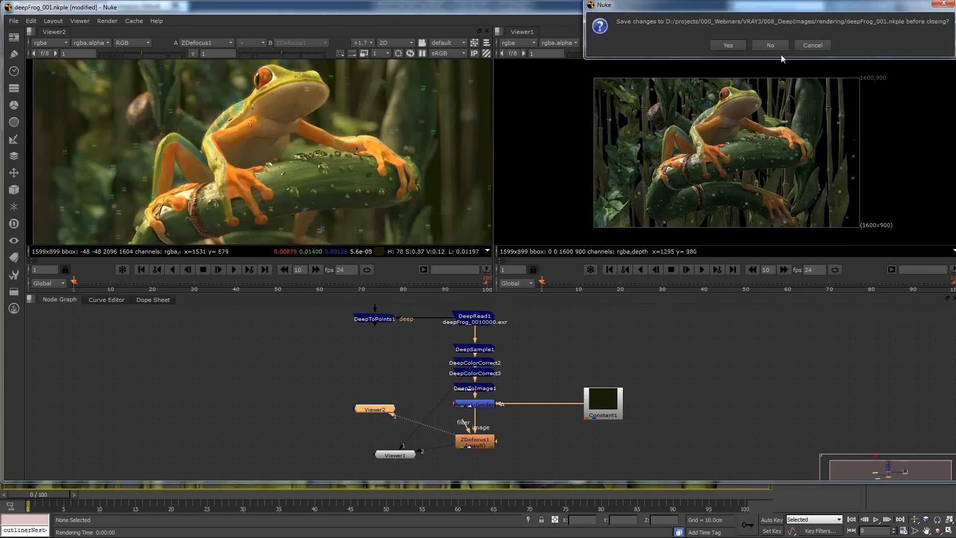
click(781, 45)
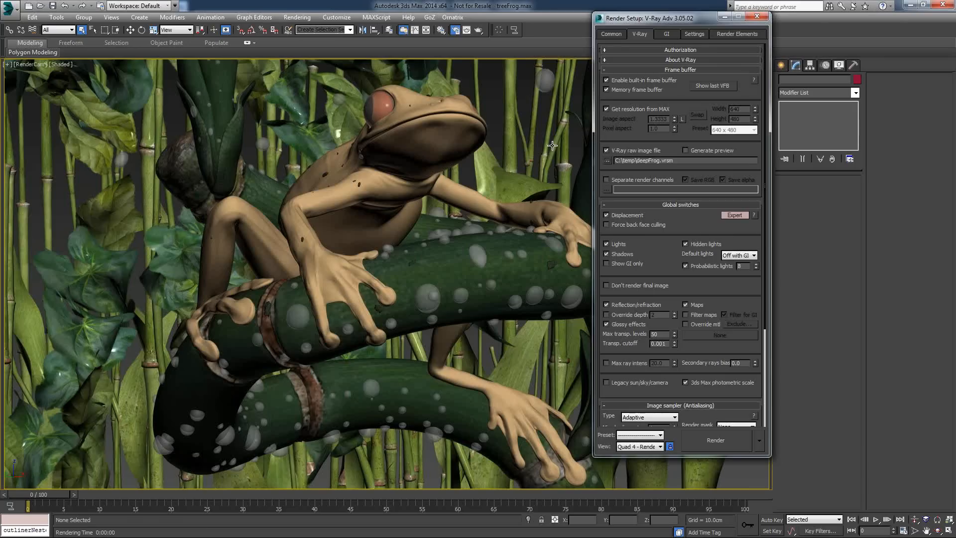
key(ctrl+o)
click(477, 290)
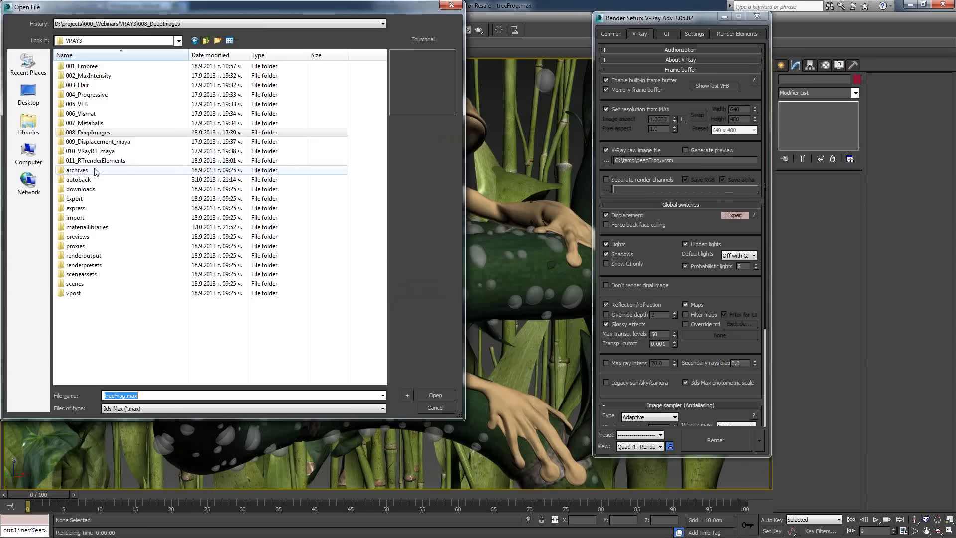
double_click(99, 165)
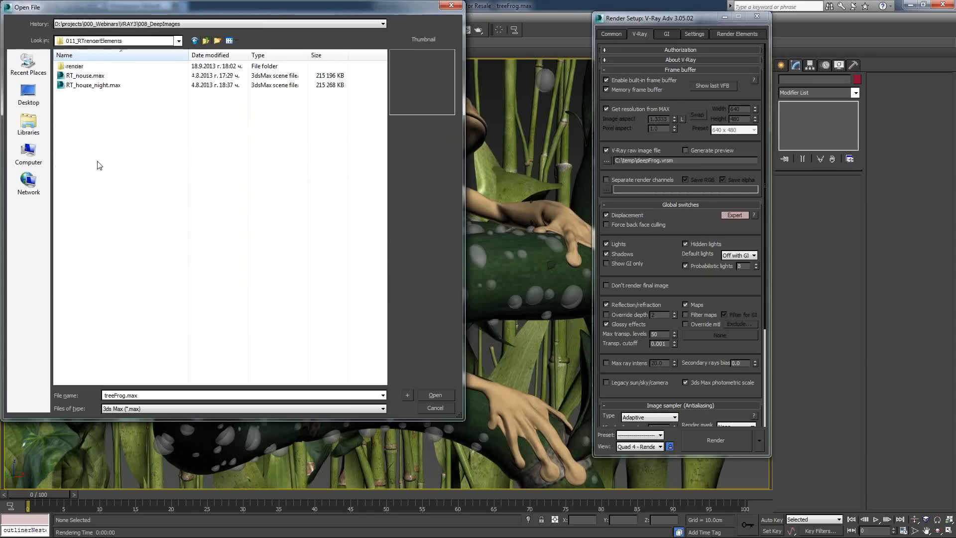
double_click(94, 85)
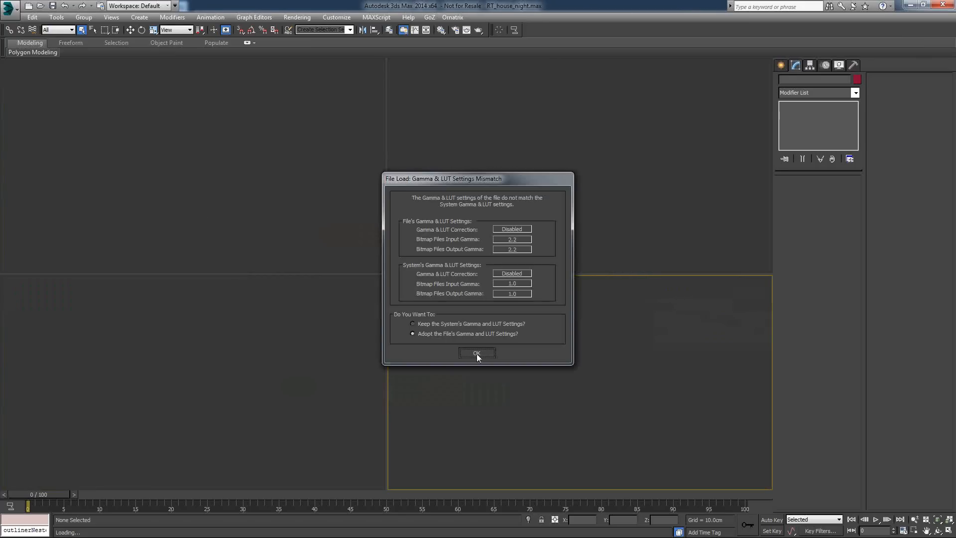
click(477, 353)
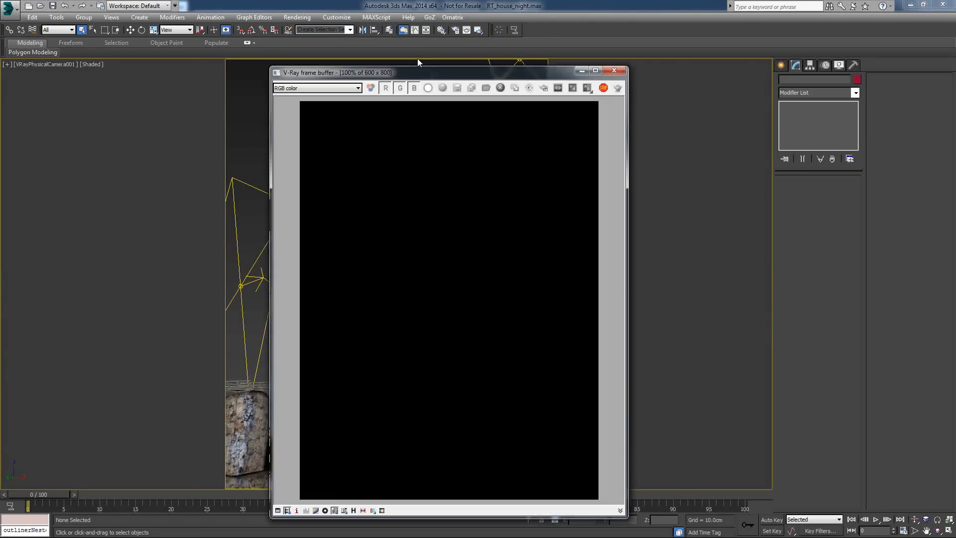
Move the V-Ray frame buffer off the house in the viewport and review the available render elements, keeping RGB color displayed
drag(398, 73, 481, 45)
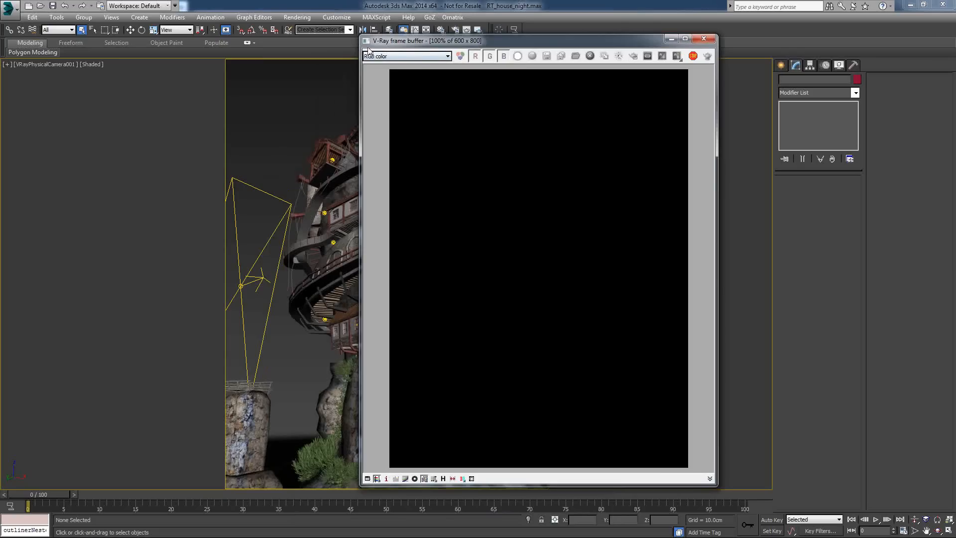
click(415, 57)
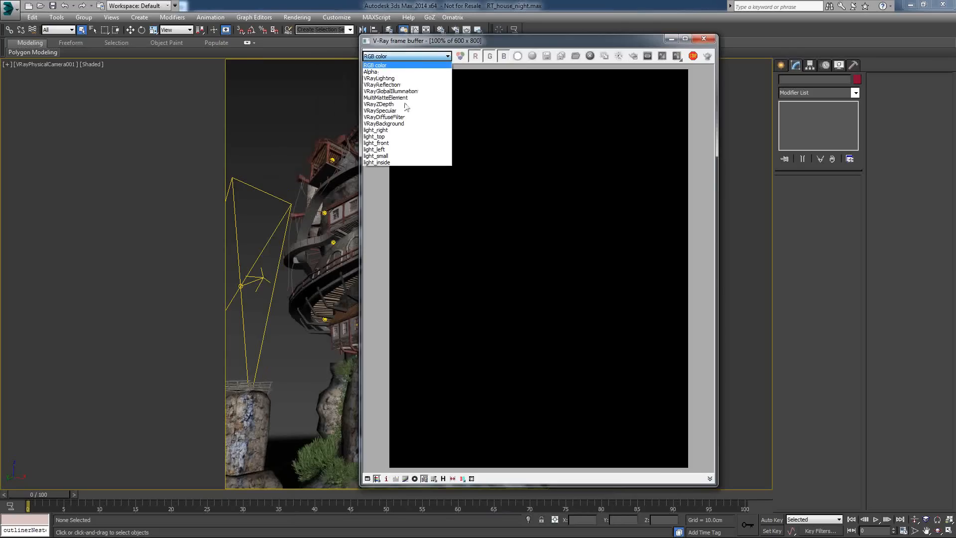
click(417, 65)
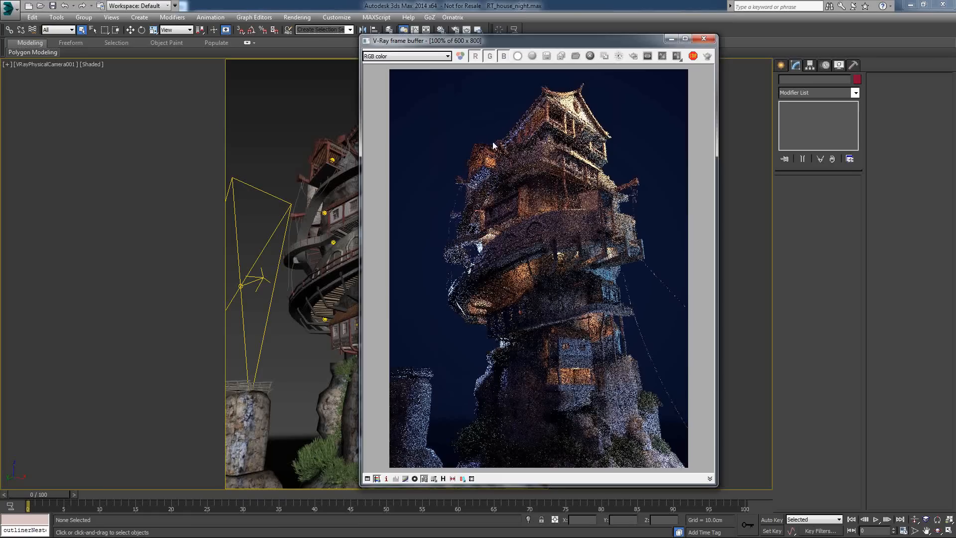
Step through the frame buffer's render elements from VRayLighting through VRayGlobalIllumination, MultiMatteElement and VRaySpecular to VRayDiffuseFilter
click(413, 56)
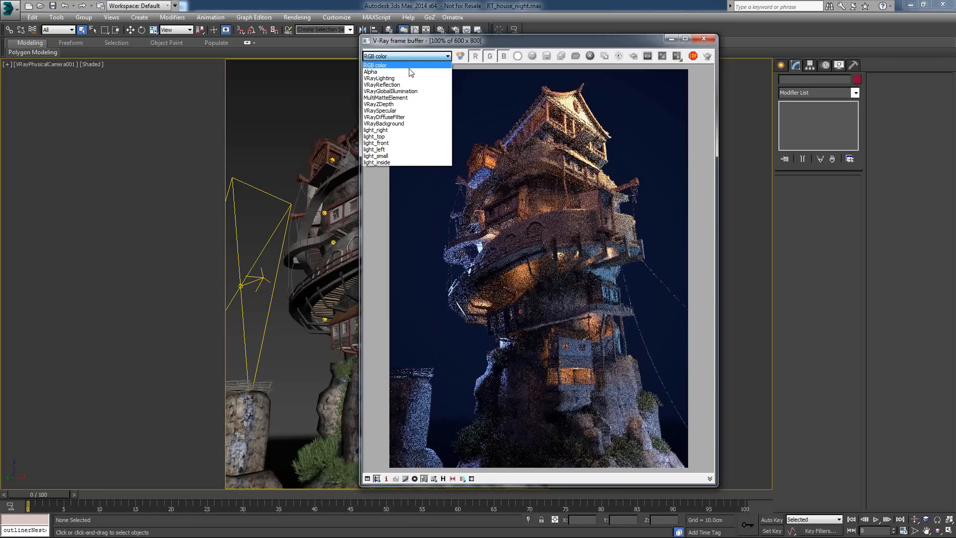
click(408, 70)
key(Down)
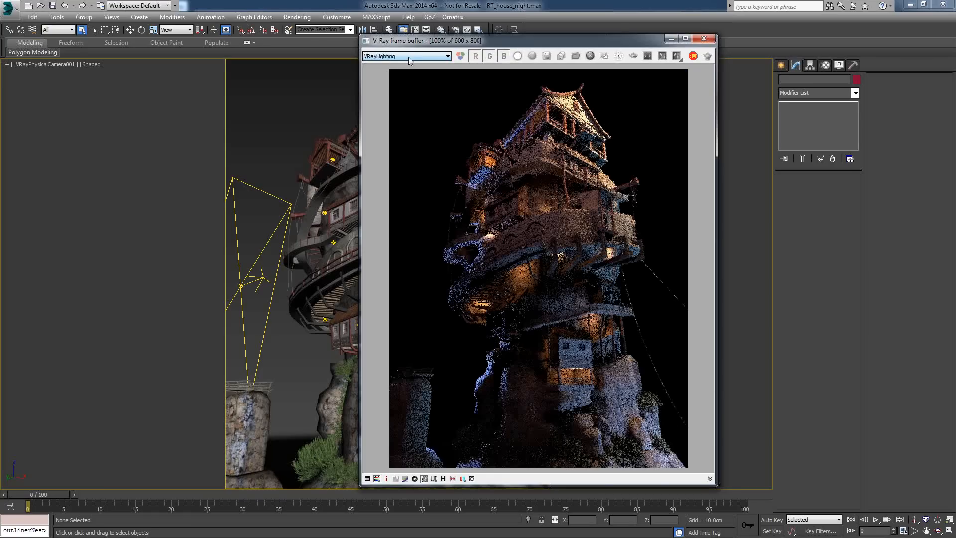
key(Down)
key(Down)
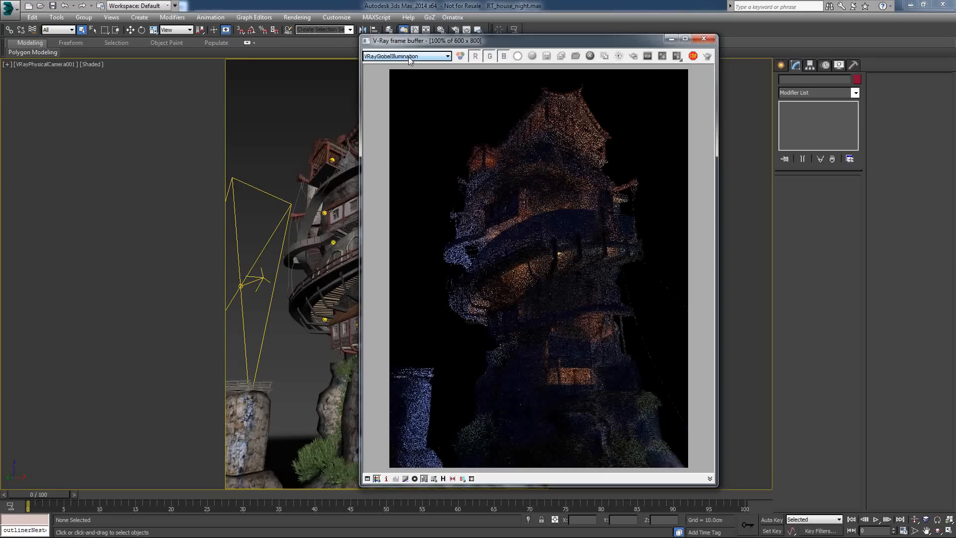
key(Down)
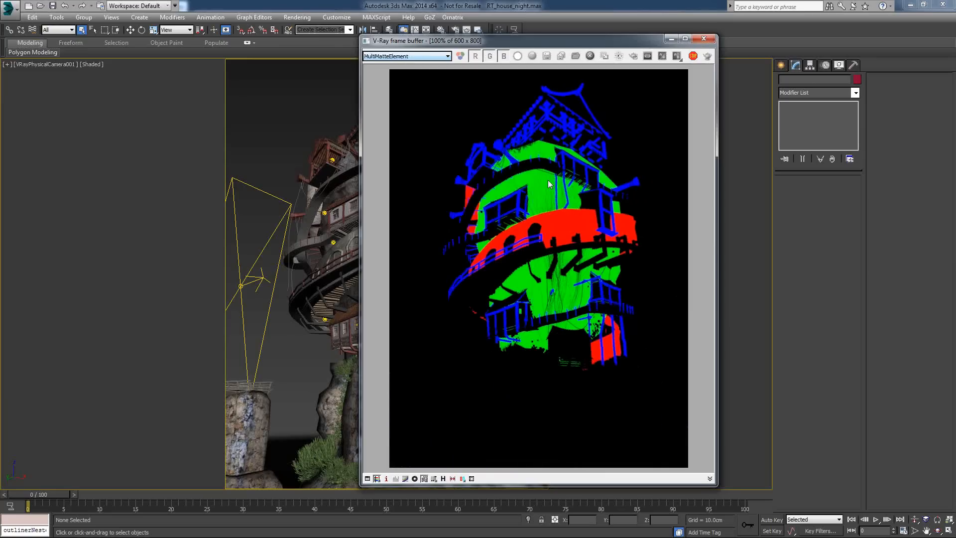
key(Down)
key(Down)
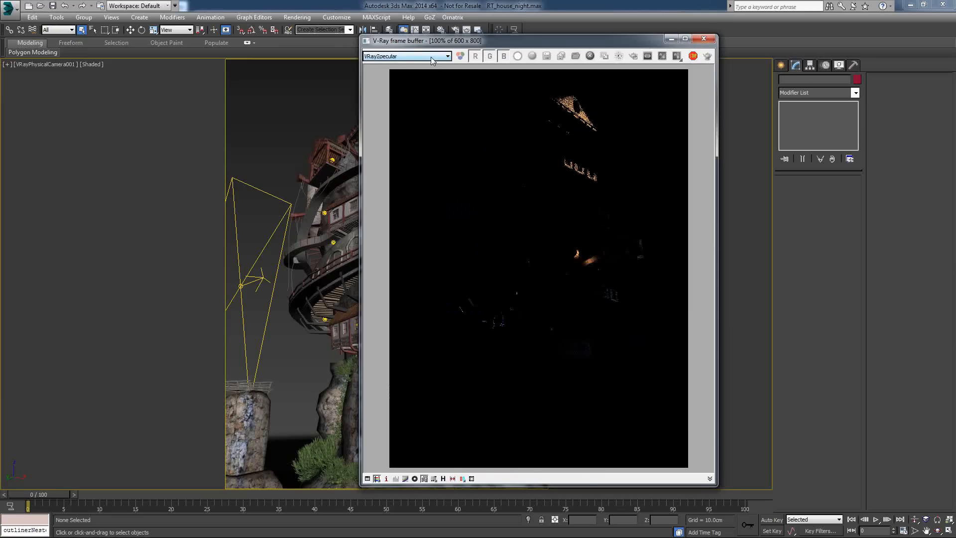
key(Down)
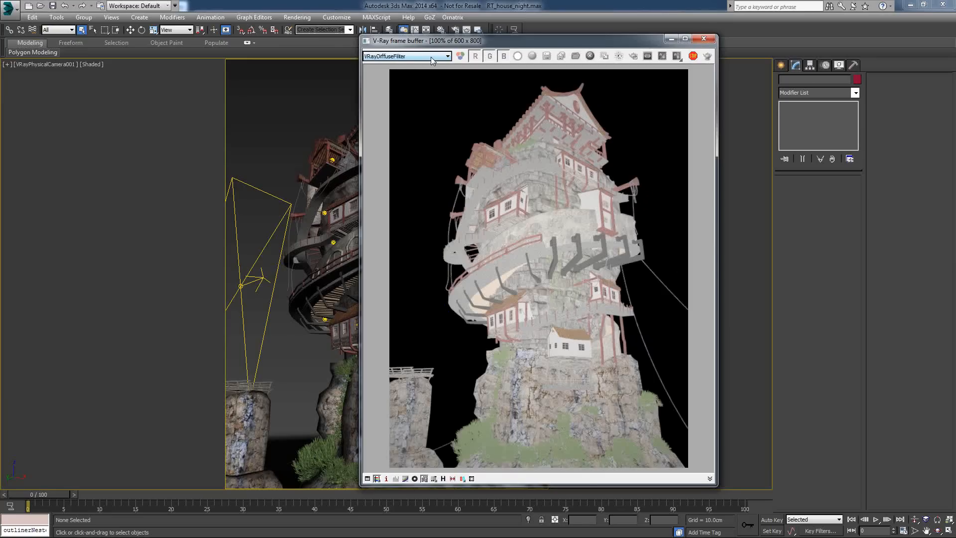
Review the per-light elements from light_right to light_inside, restore the RGB color display, and close the V-Ray frame buffer
key(Down)
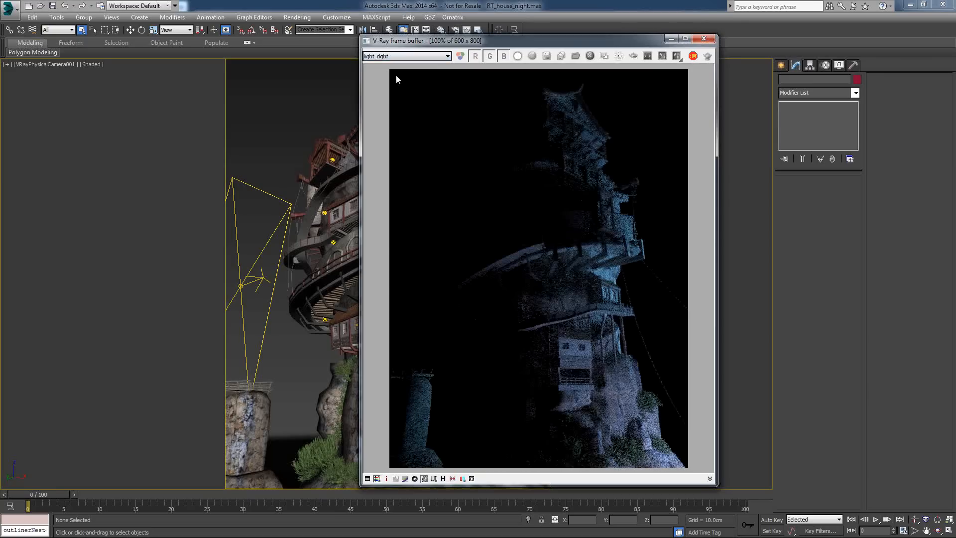
key(Down)
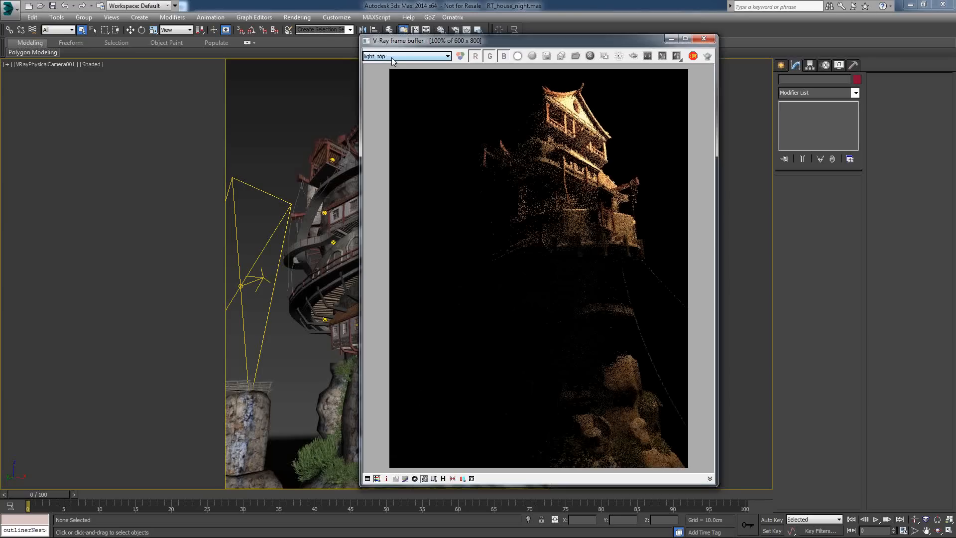
key(Down)
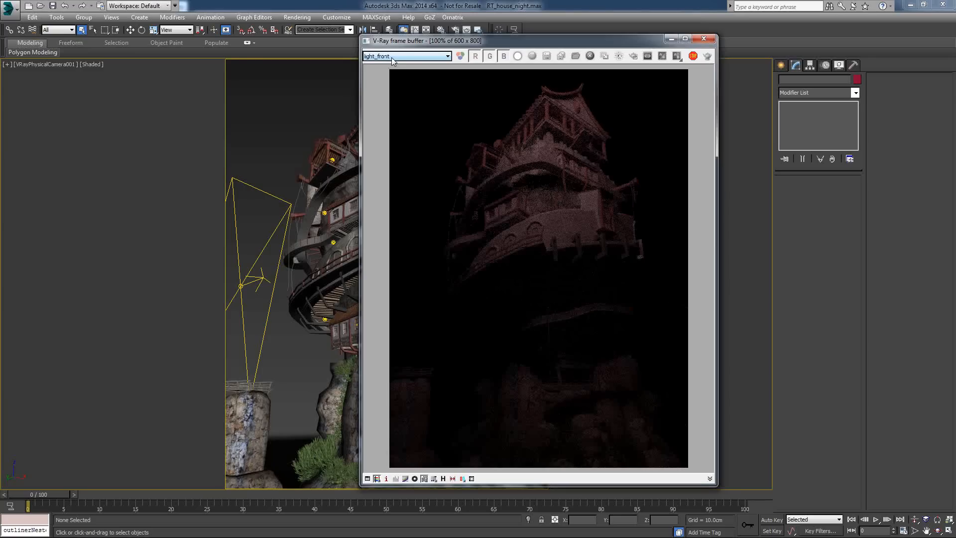
key(Down)
key(Down)
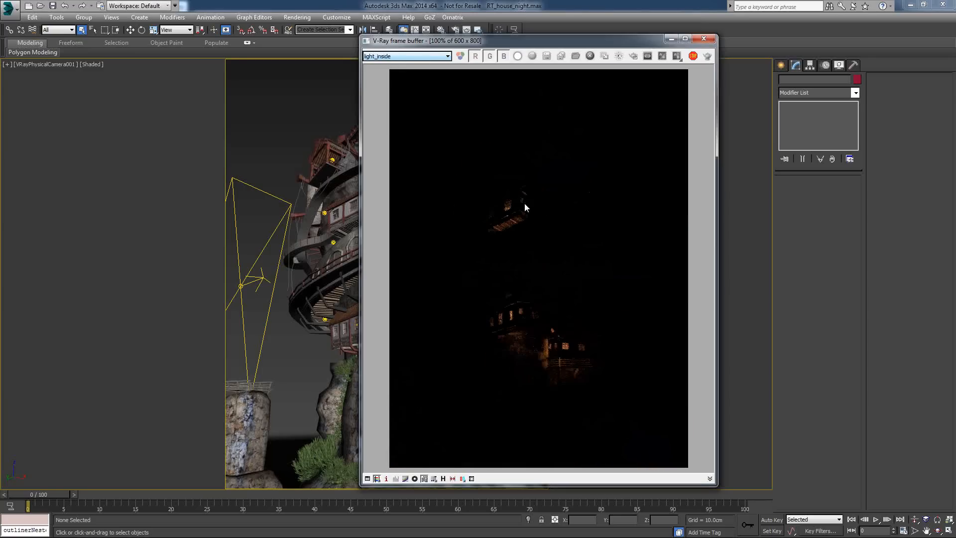
click(417, 57)
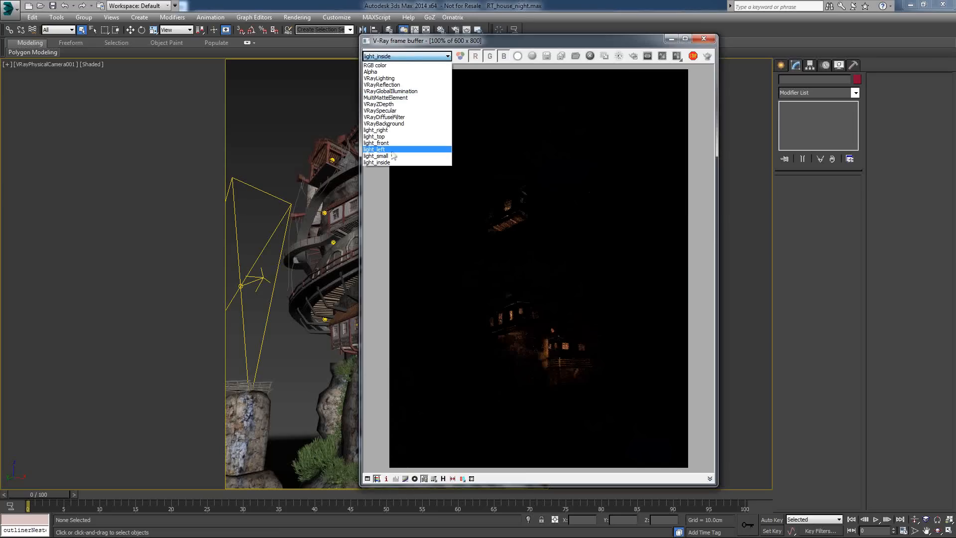
click(379, 65)
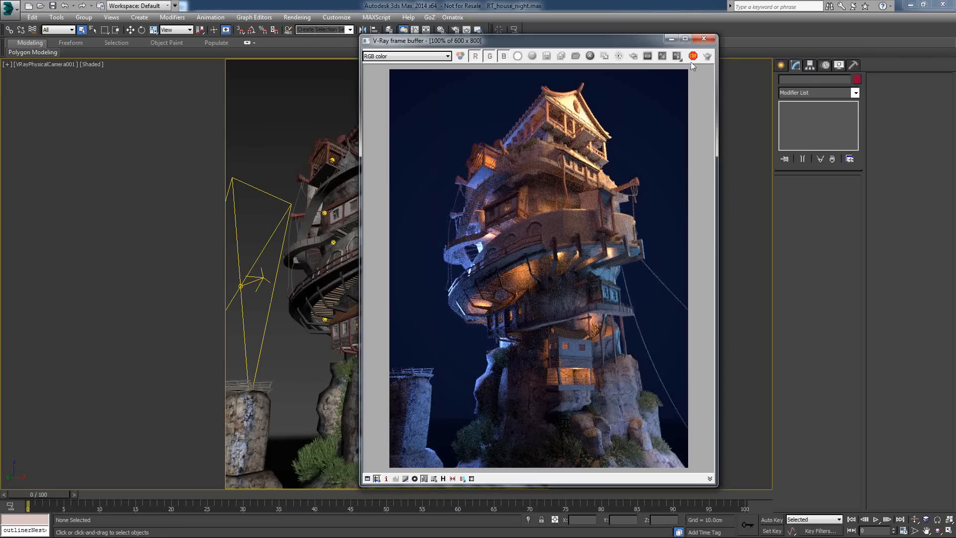
click(702, 40)
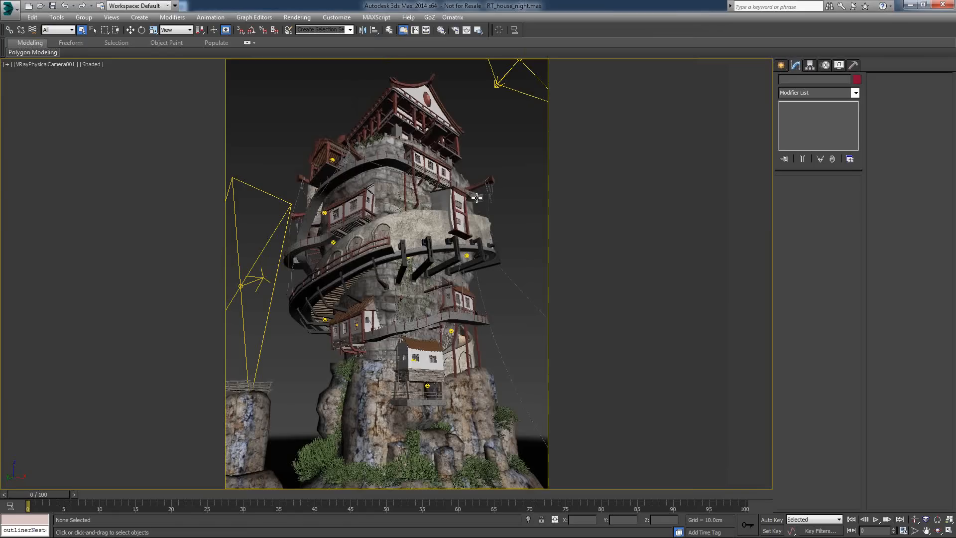
Open windowFrames_mtl in the Material Editor and review its reflection Affect channels options, keeping Color only
key(m)
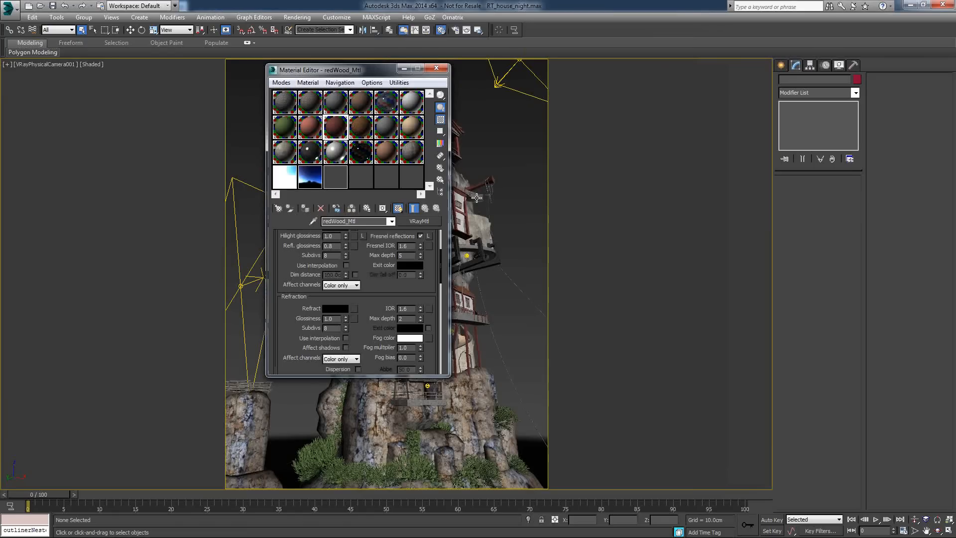
click(393, 150)
scroll(356, 299, down, 10)
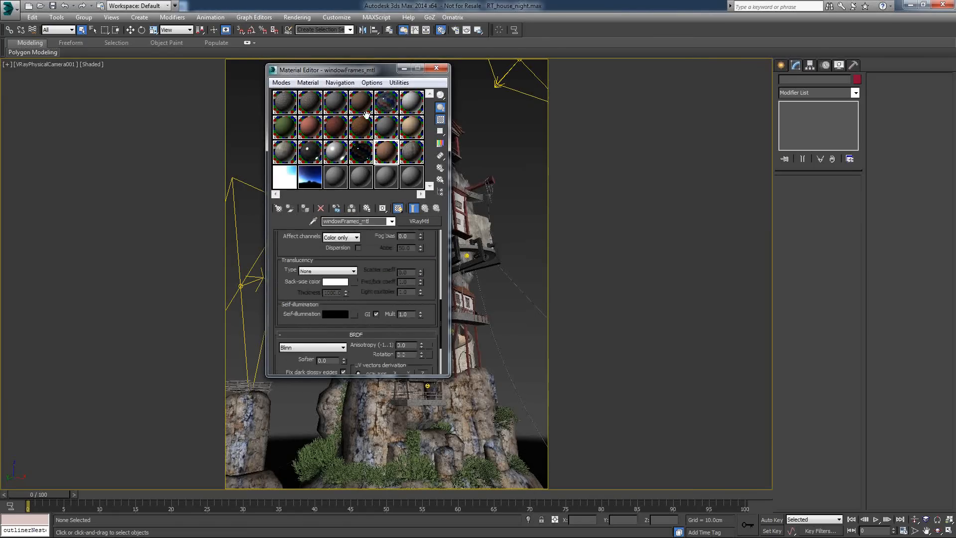
drag(386, 60, 385, 1)
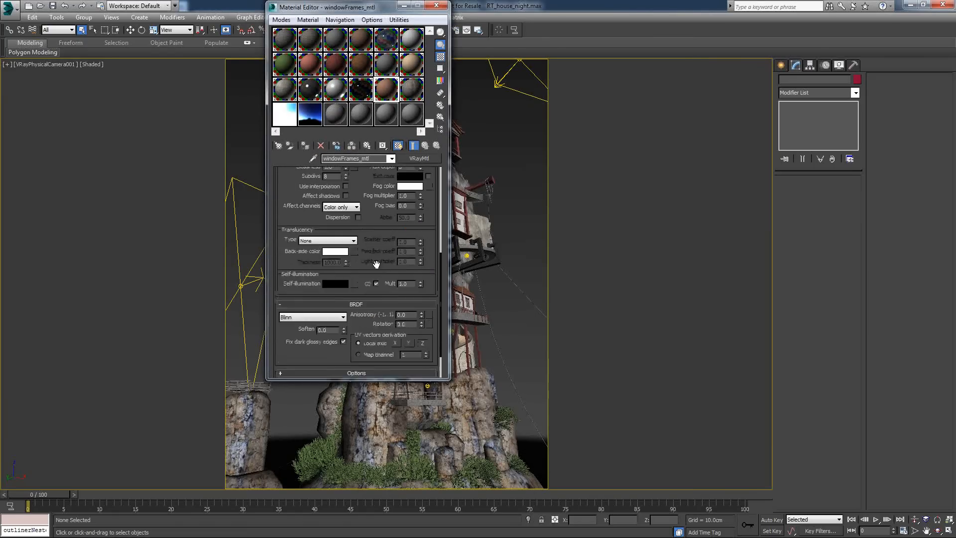
scroll(307, 204, up, 8)
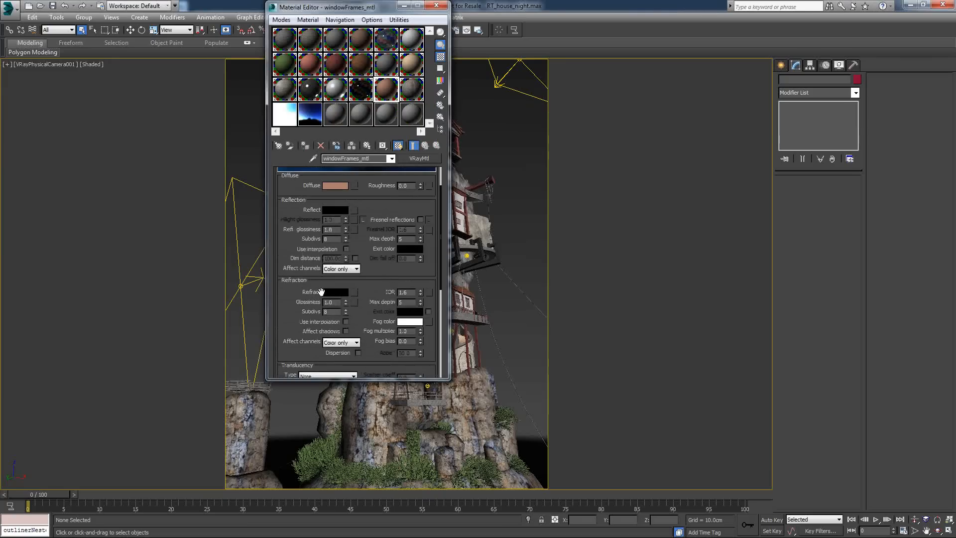
scroll(317, 268, down, 1)
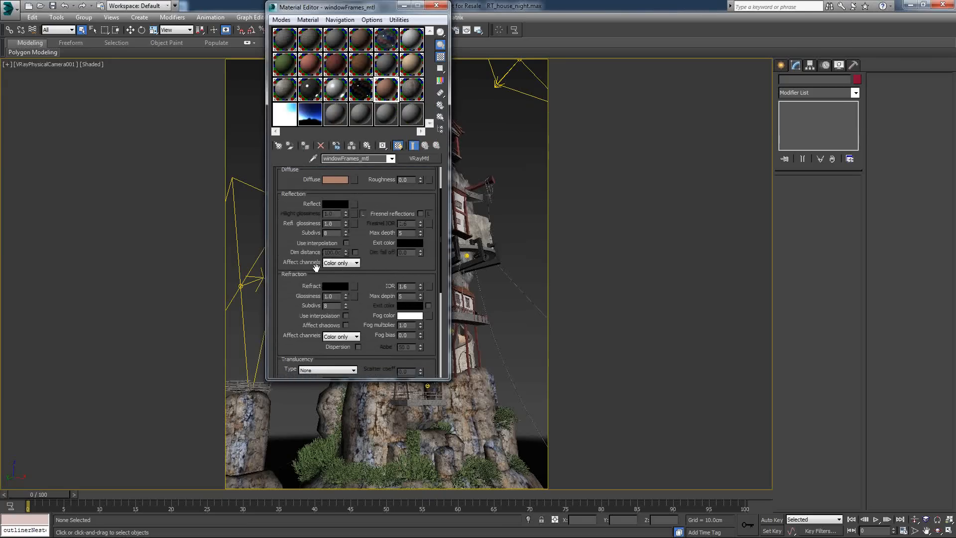
click(351, 265)
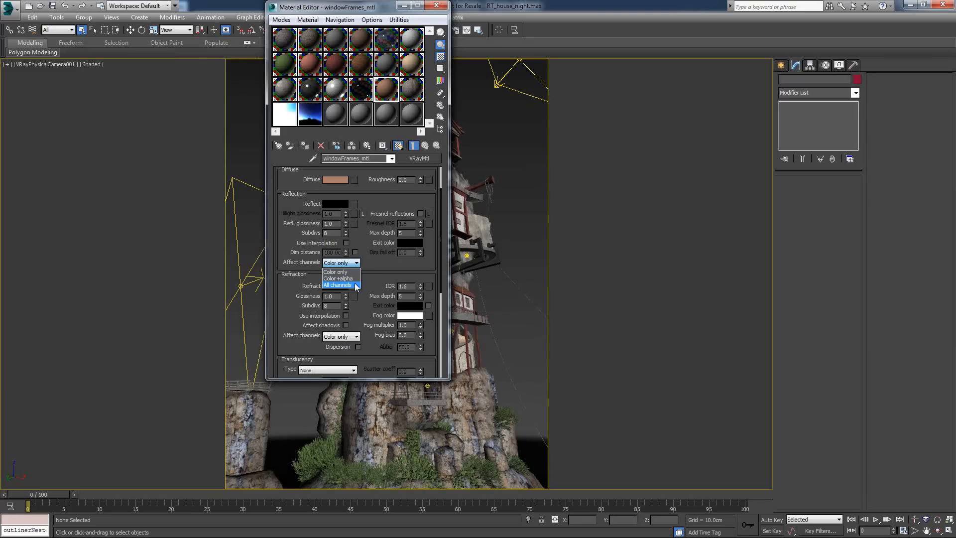
click(375, 273)
drag(375, 274, 371, 251)
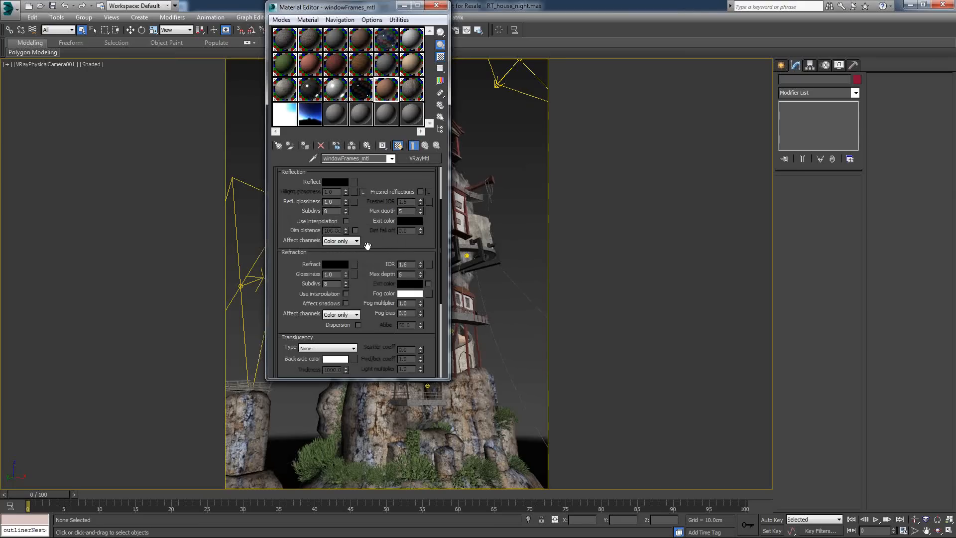
Set windowFrames_mtl's refraction to affect All channels and give it a gray refract color with value 203
click(345, 316)
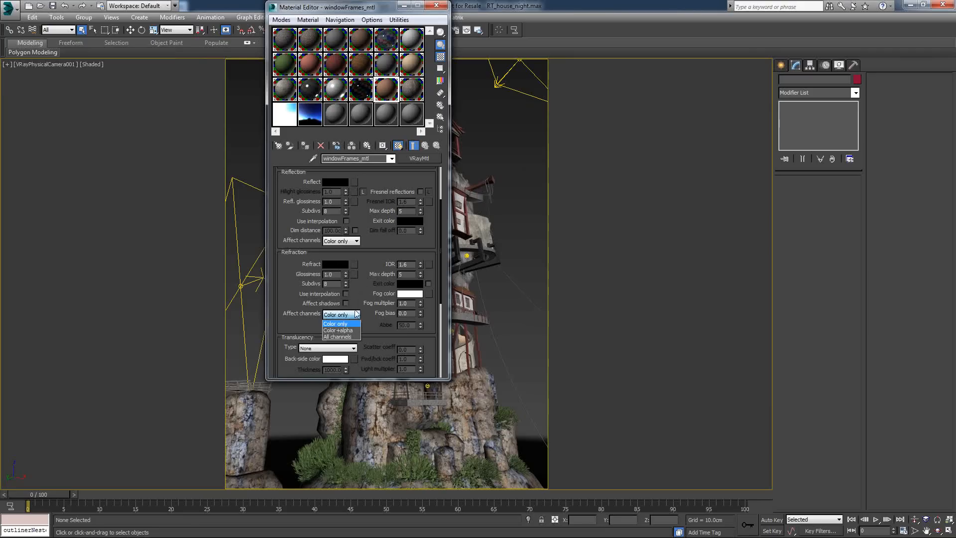
click(340, 336)
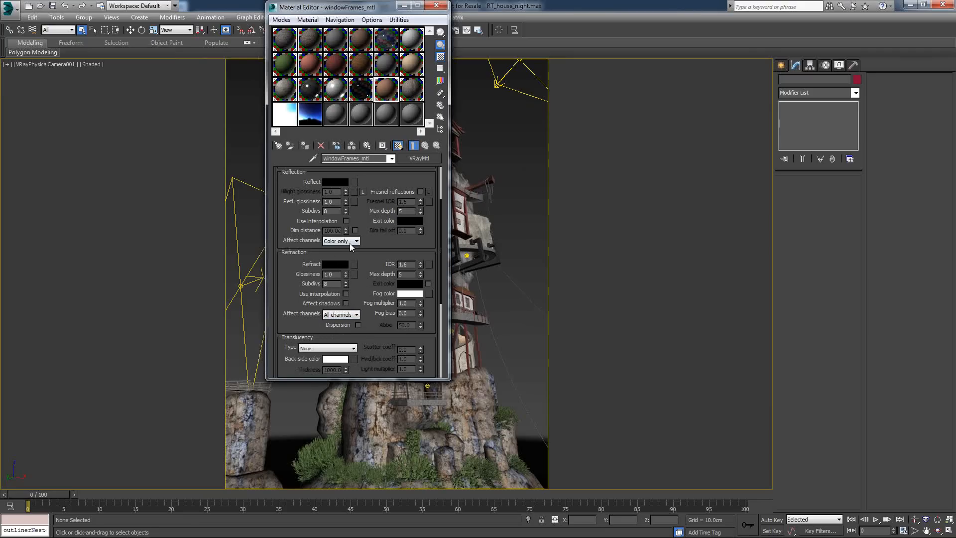
click(334, 266)
drag(566, 145, 566, 156)
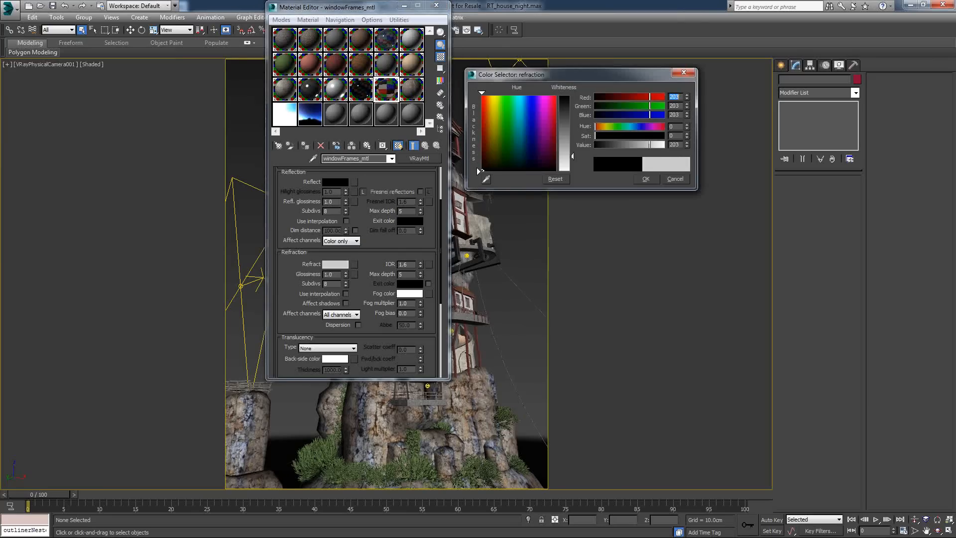
click(638, 178)
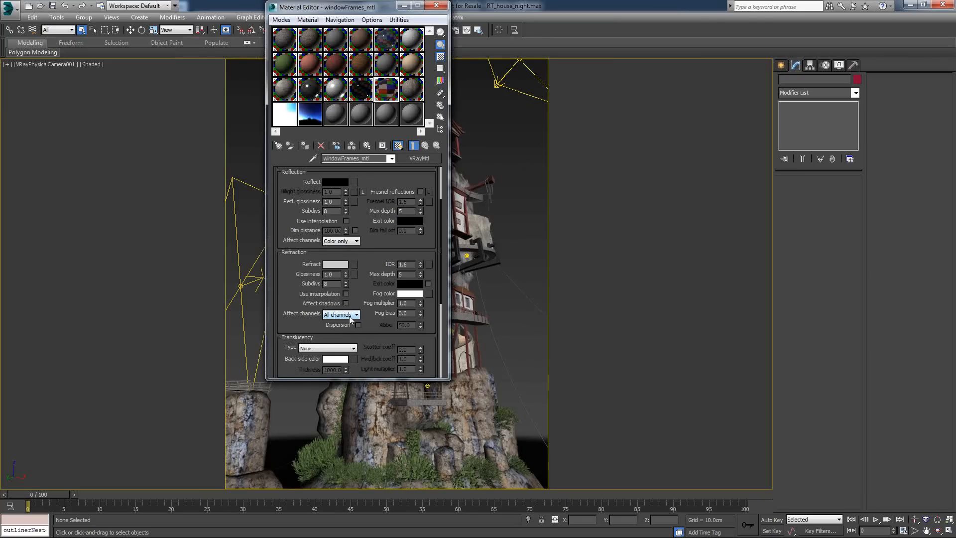
Review the translucency type options of windowFrames_mtl, keeping None
scroll(368, 294, down, 3)
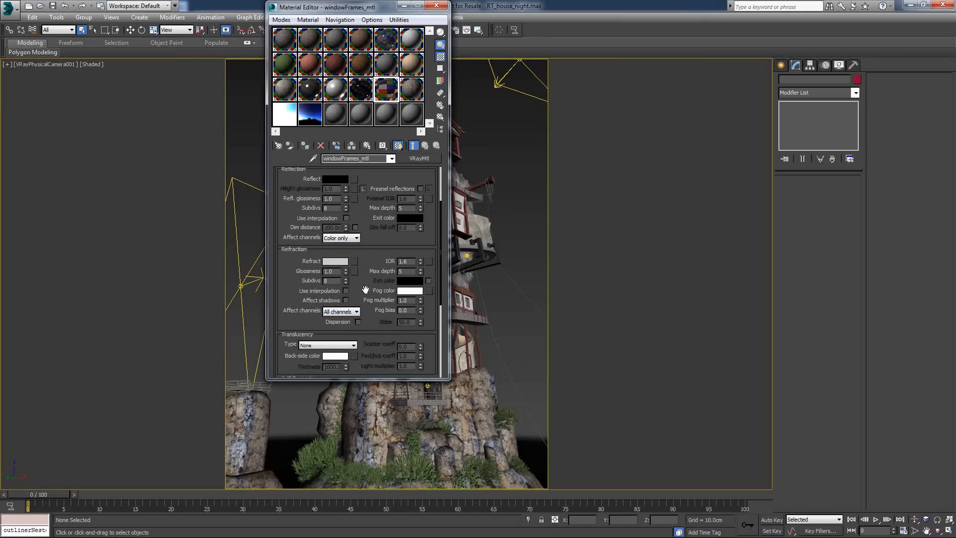
click(333, 290)
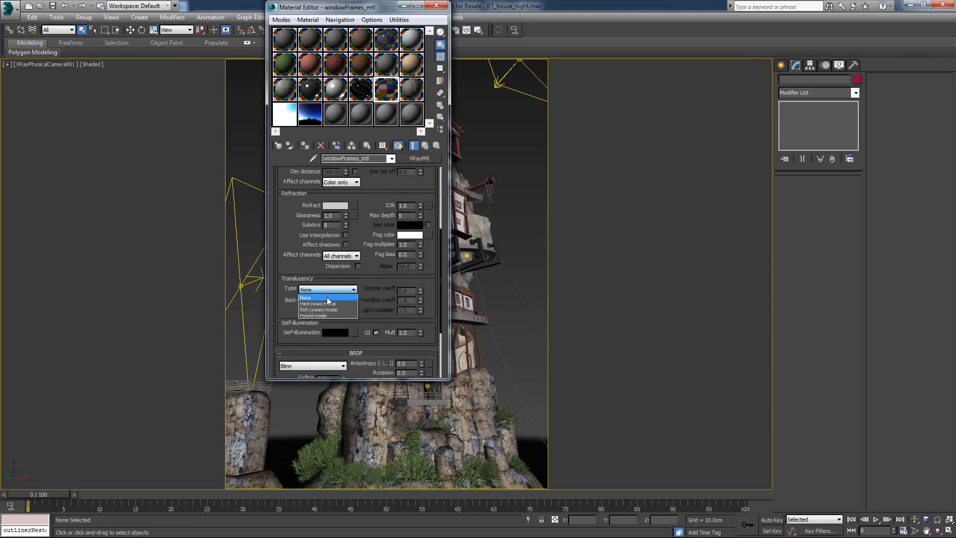
click(327, 297)
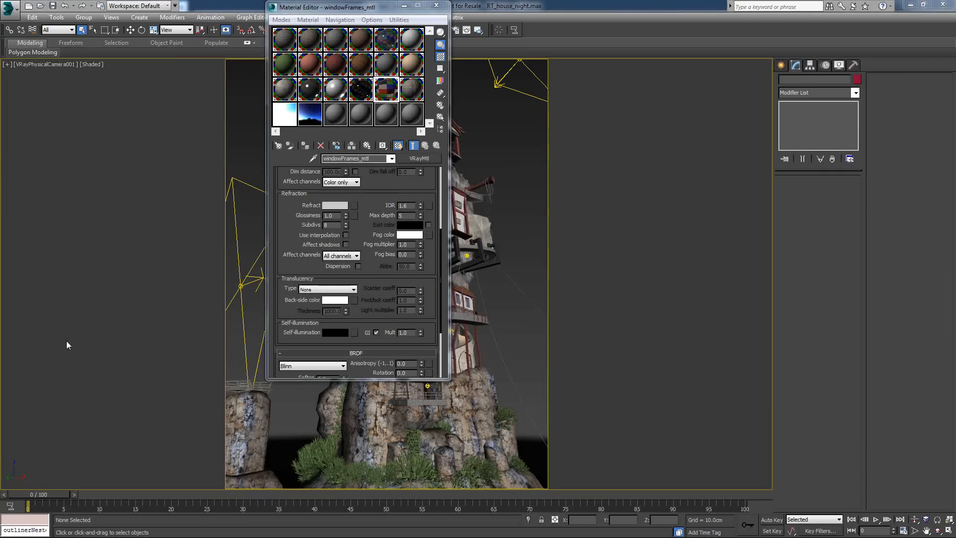
drag(378, 220, 378, 212)
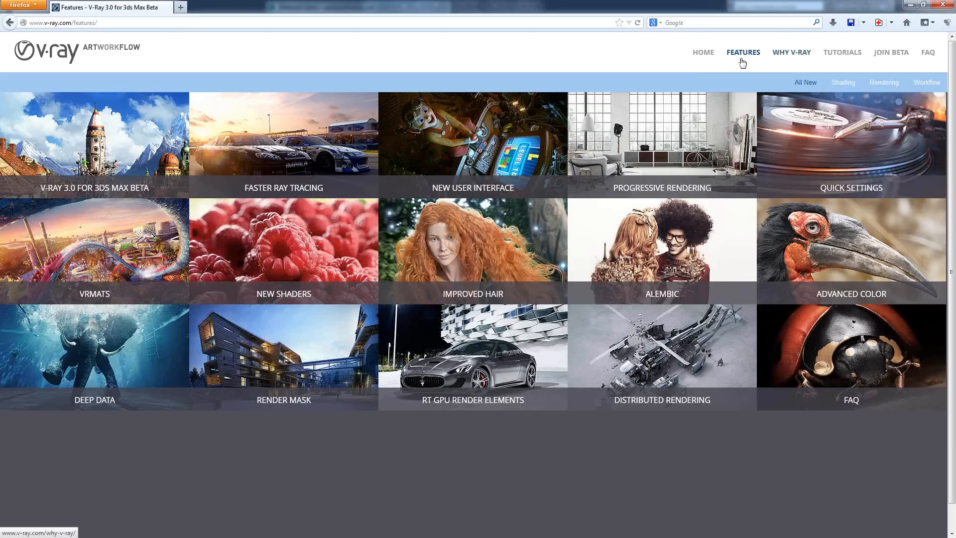
Close the Material Editor and browse the V-Ray 3.0 beta website in Firefox, viewing its home, features and FAQ pages
click(710, 60)
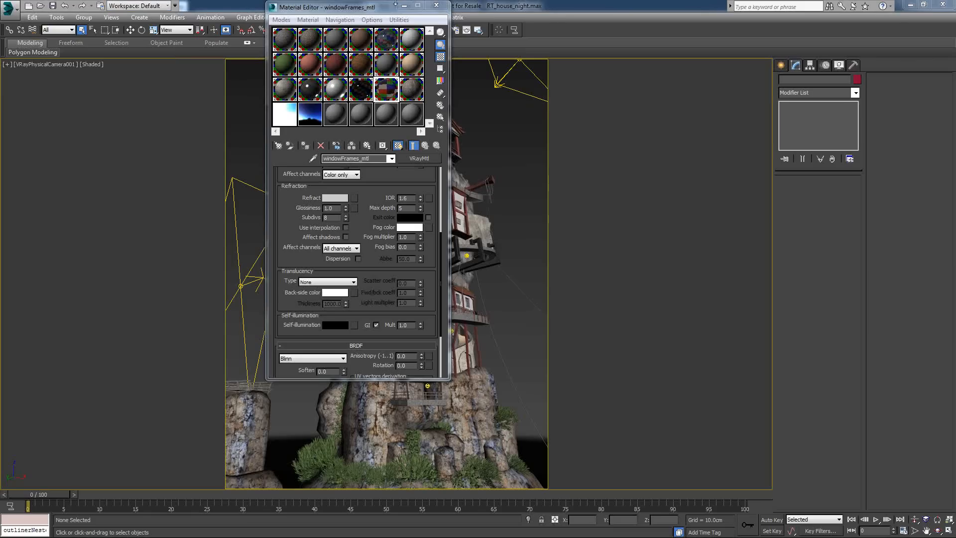
click(435, 7)
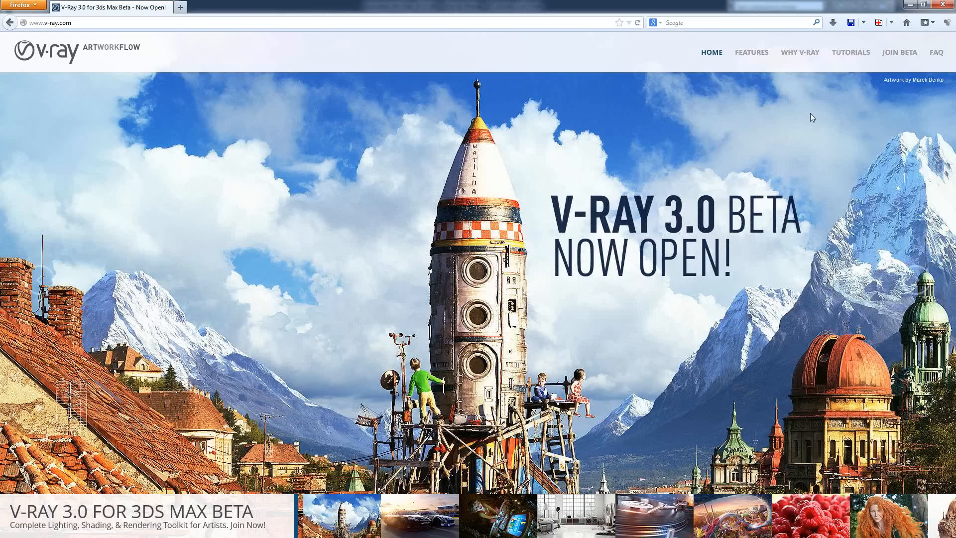
click(749, 59)
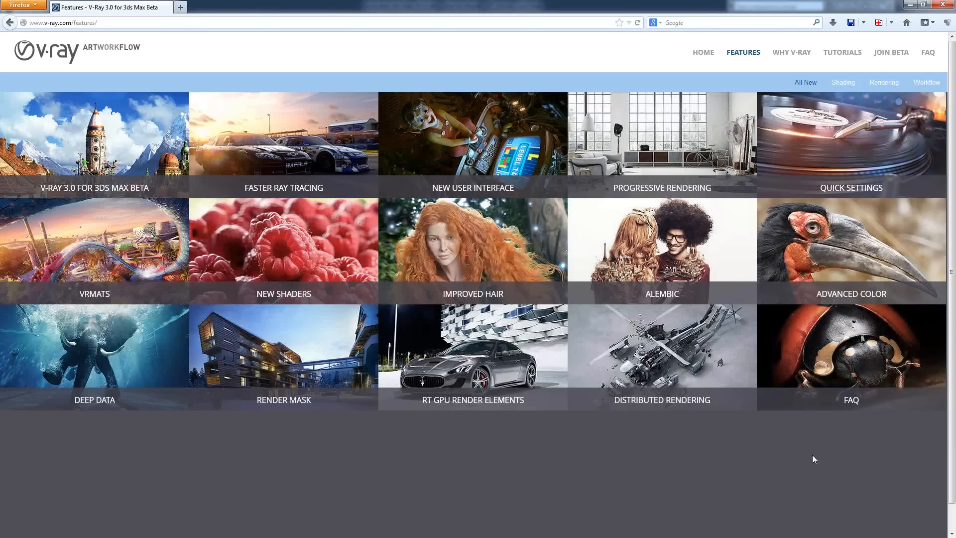
click(835, 357)
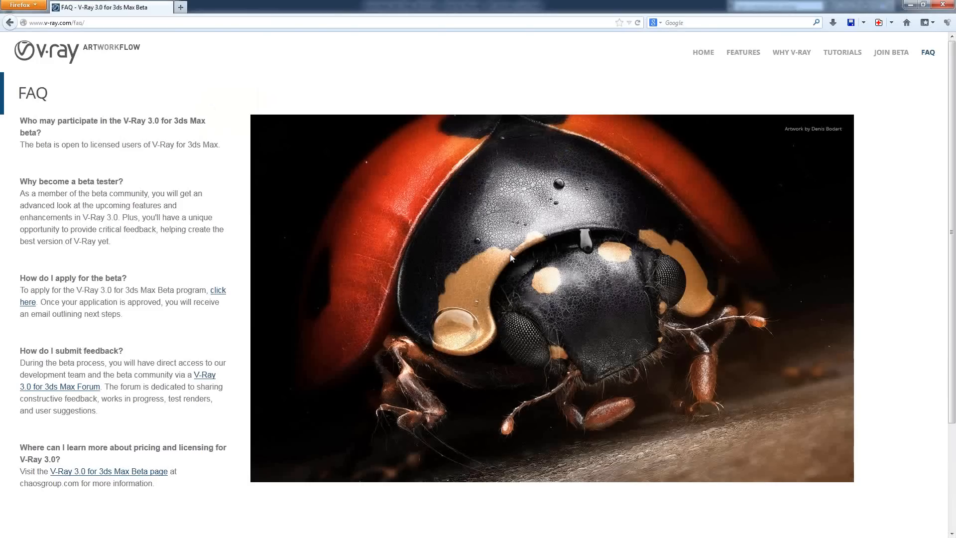